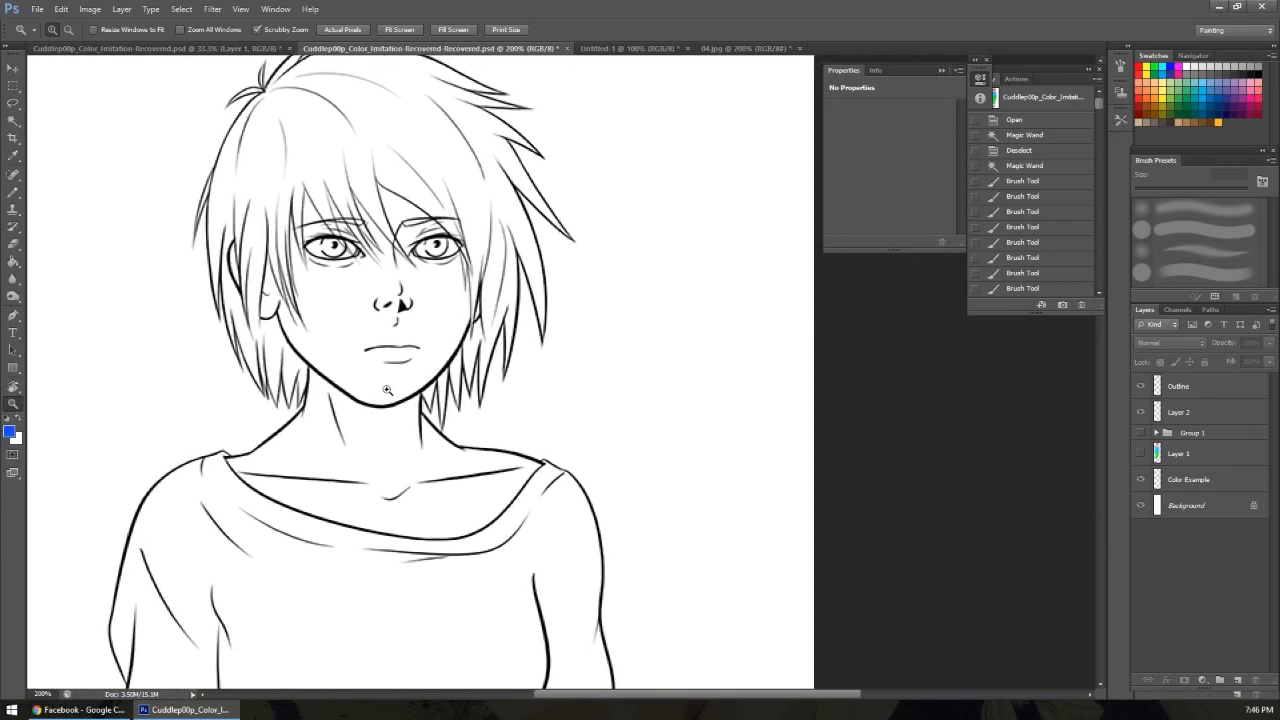
Rename Layer 1, below Group 1, as flats.
{"action": "left_click_drag", "start_coordinate": [380, 387], "coordinate": [403, 394]}
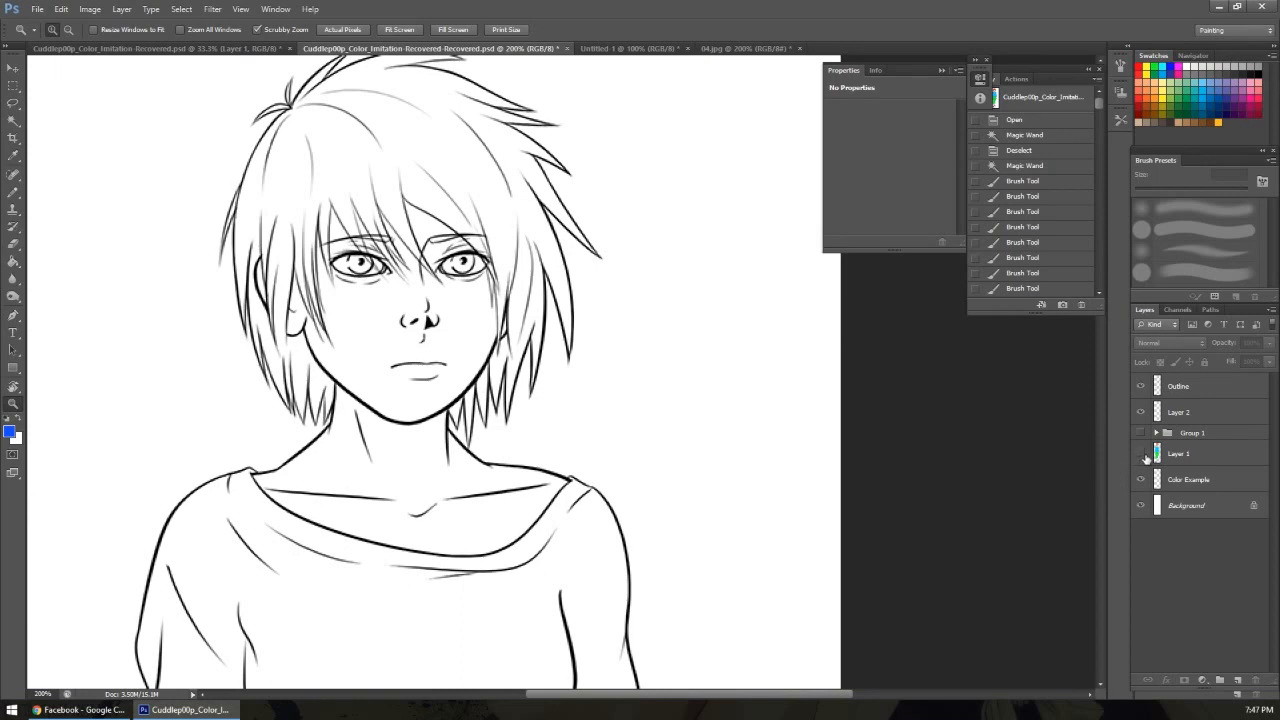
{"action": "left_click", "coordinate": [1182, 455]}
{"action": "type", "text": "flats"}
{"action": "key", "text": "Return"}
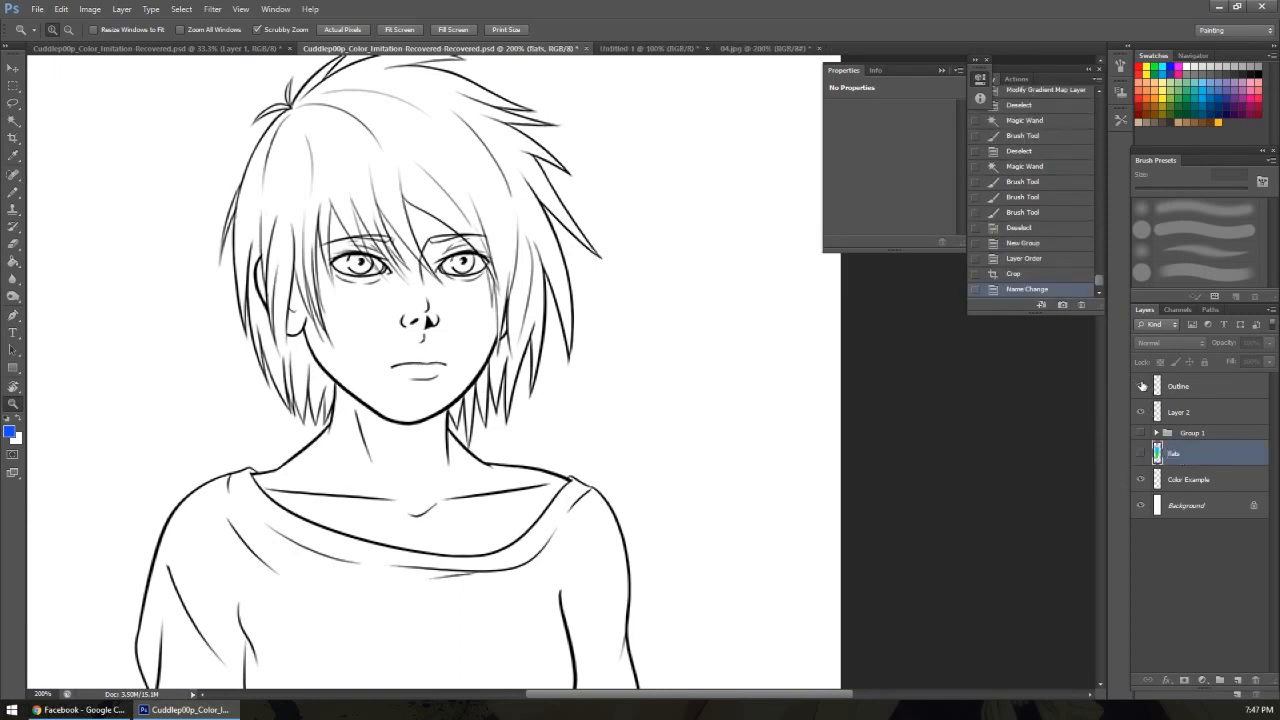
Show the flats layer, look over the whole figure, and briefly compare it with the shaded Group 1.
{"action": "left_click", "coordinate": [1140, 454]}
{"action": "left_click_drag", "start_coordinate": [573, 395], "coordinate": [534, 457]}
{"action": "left_click_drag", "start_coordinate": [571, 650], "coordinate": [539, 488]}
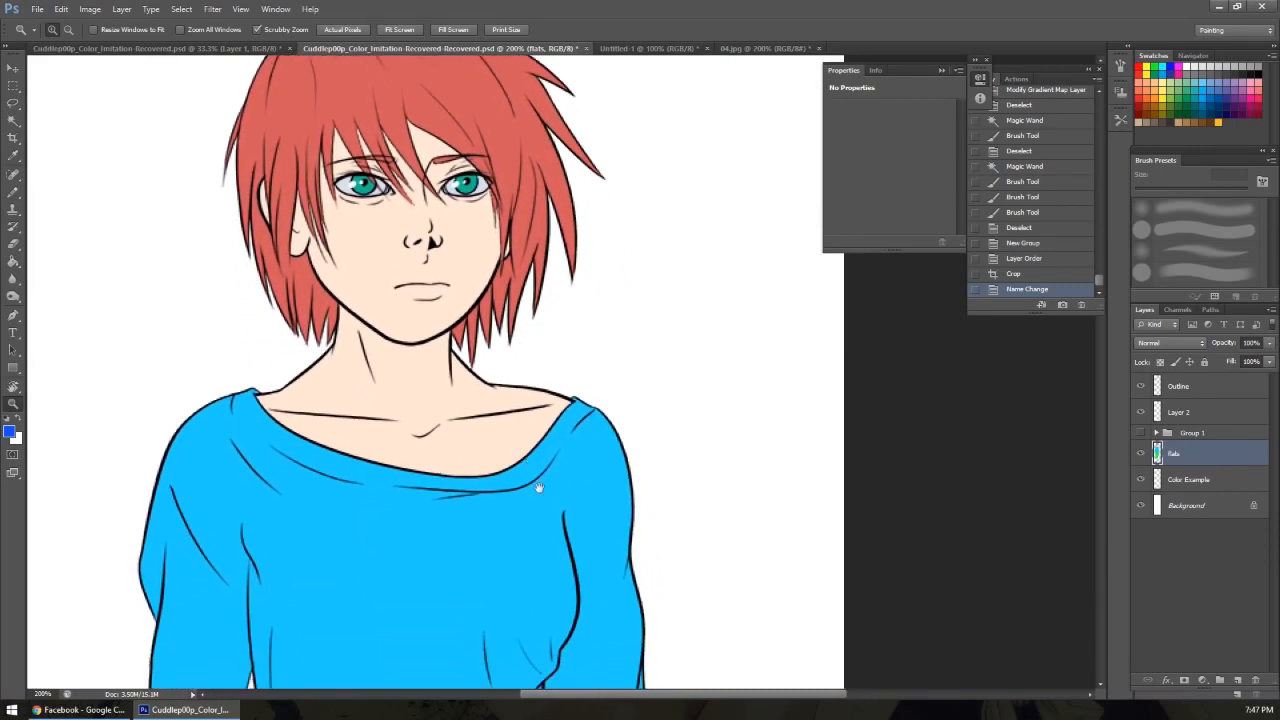
{"action": "scroll", "coordinate": [538, 488], "scroll_direction": "down", "scroll_amount": 10}
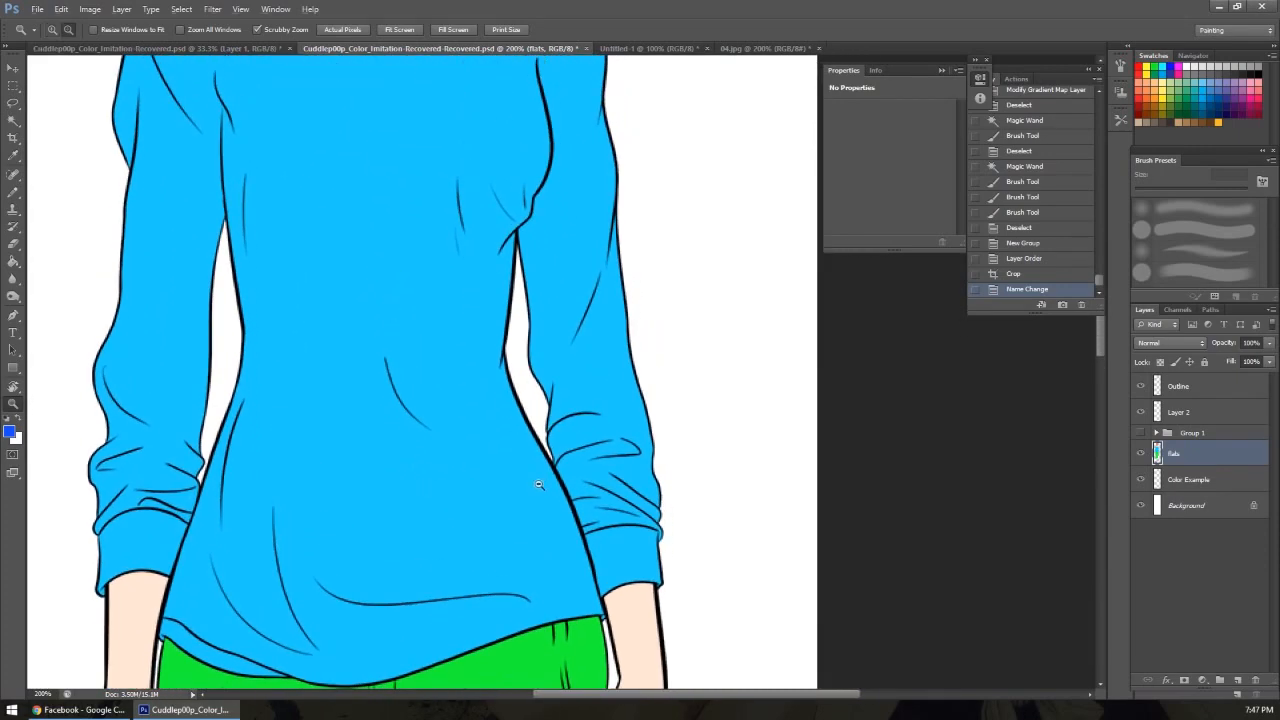
{"action": "scroll", "coordinate": [538, 484], "scroll_direction": "down", "scroll_amount": 2}
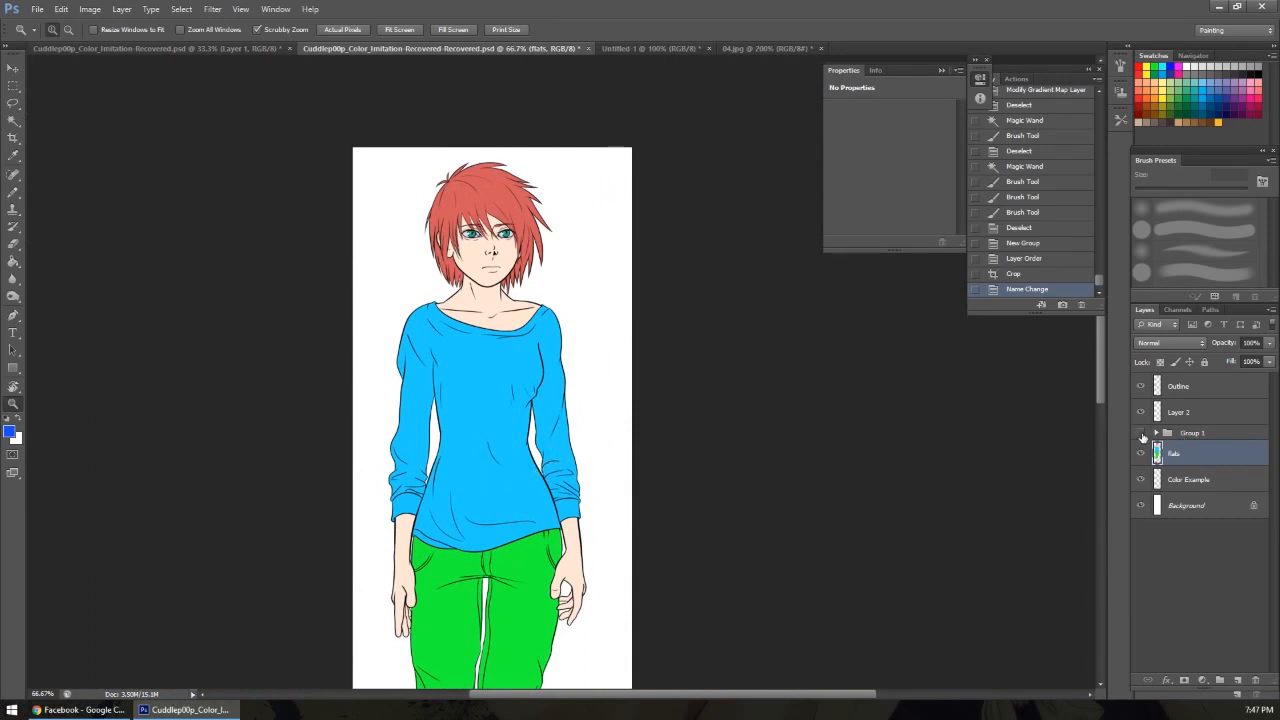
{"action": "left_click", "coordinate": [1141, 433]}
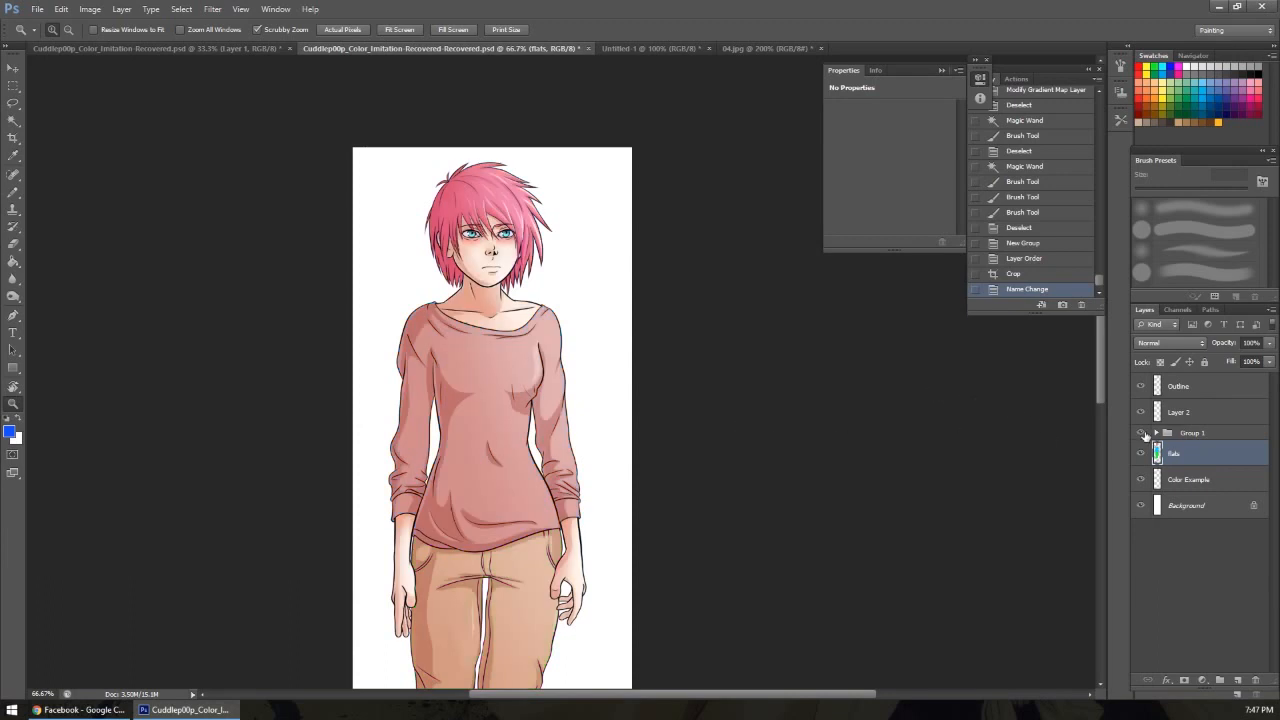
{"action": "left_click", "coordinate": [1141, 433]}
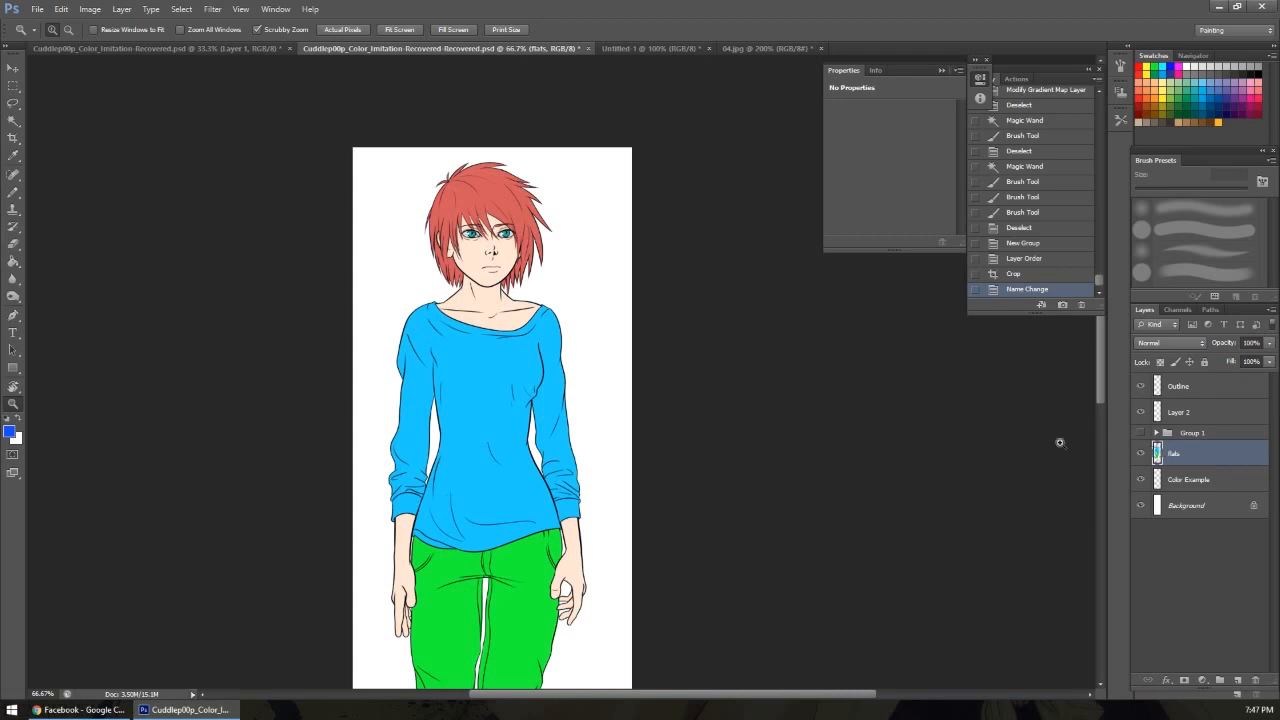
Hide the Outline layer and select the skin area of the flats with the Magic Wand.
{"action": "left_click", "coordinate": [1141, 387]}
{"action": "left_click_drag", "start_coordinate": [437, 266], "coordinate": [463, 440]}
{"action": "key", "text": "w"}
{"action": "left_click", "coordinate": [470, 349]}
{"action": "key", "text": "z"}
{"action": "left_click_drag", "start_coordinate": [320, 292], "coordinate": [402, 332]}
{"action": "left_click_drag", "start_coordinate": [402, 332], "coordinate": [429, 417]}
{"action": "left_click_drag", "start_coordinate": [507, 460], "coordinate": [397, 351]}
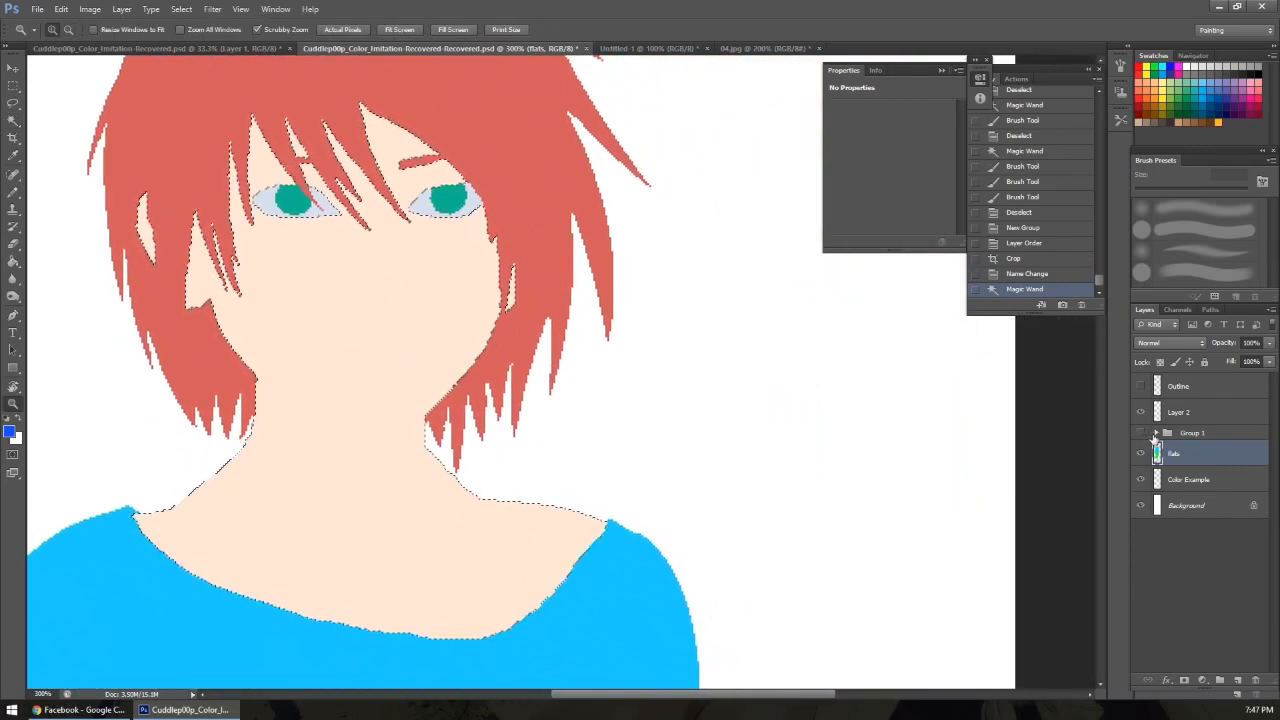
Try a pencil stroke inside the skin selection on Layer 1 copy, show Group 1, and undo the stroke.
{"action": "left_click", "coordinate": [1156, 438]}
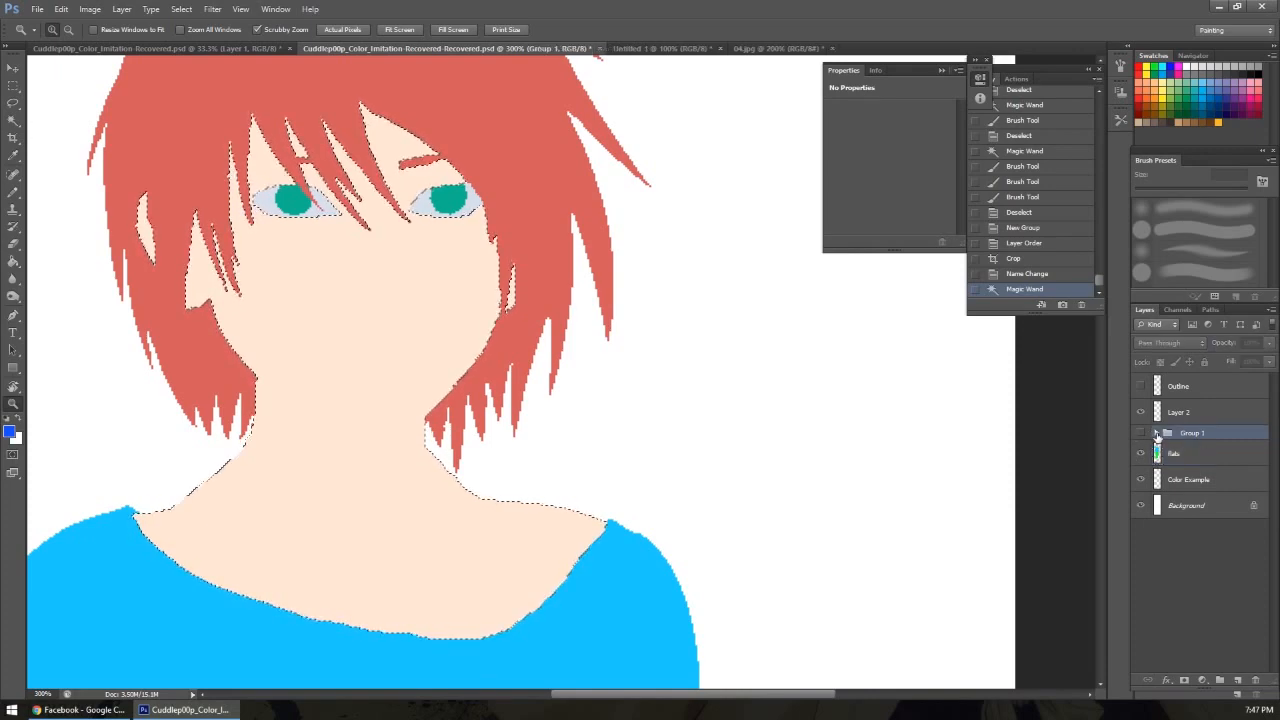
{"action": "left_click", "coordinate": [1156, 433]}
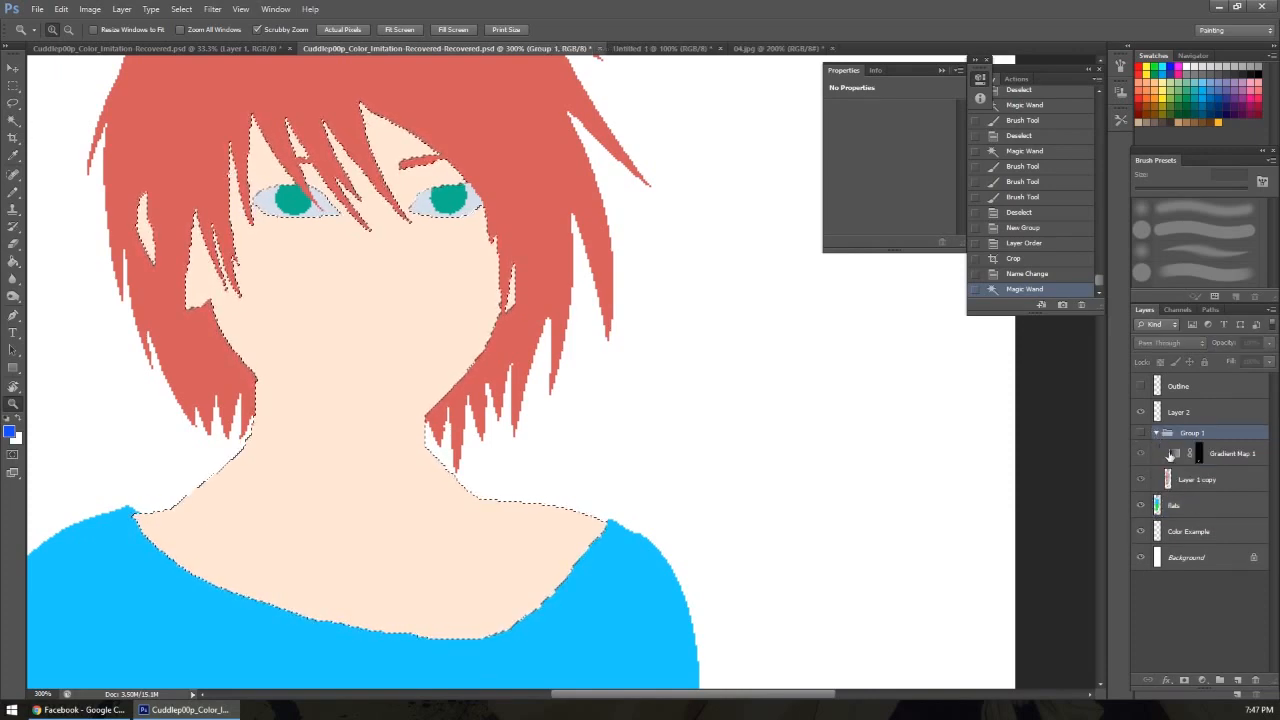
{"action": "left_click", "coordinate": [1228, 481]}
{"action": "key", "text": "b"}
{"action": "left_click_drag", "start_coordinate": [434, 357], "coordinate": [431, 297]}
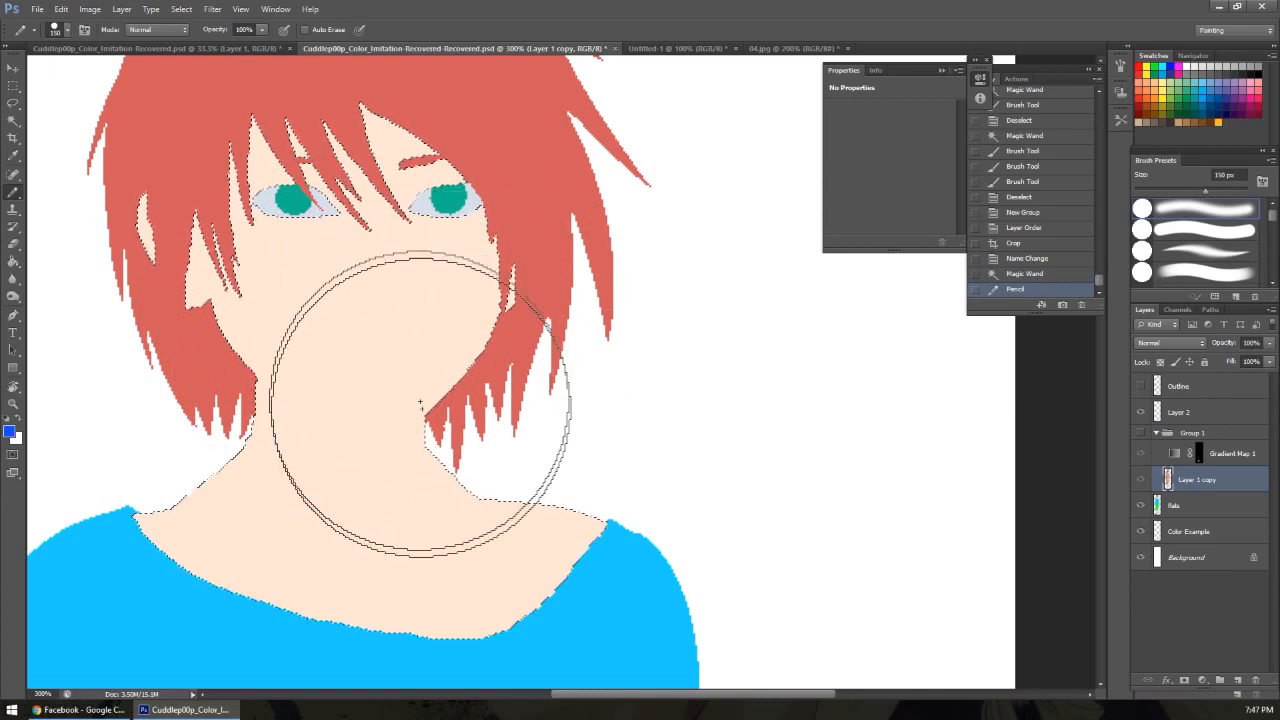
{"action": "left_click", "coordinate": [1141, 433]}
{"action": "left_click", "coordinate": [1190, 505]}
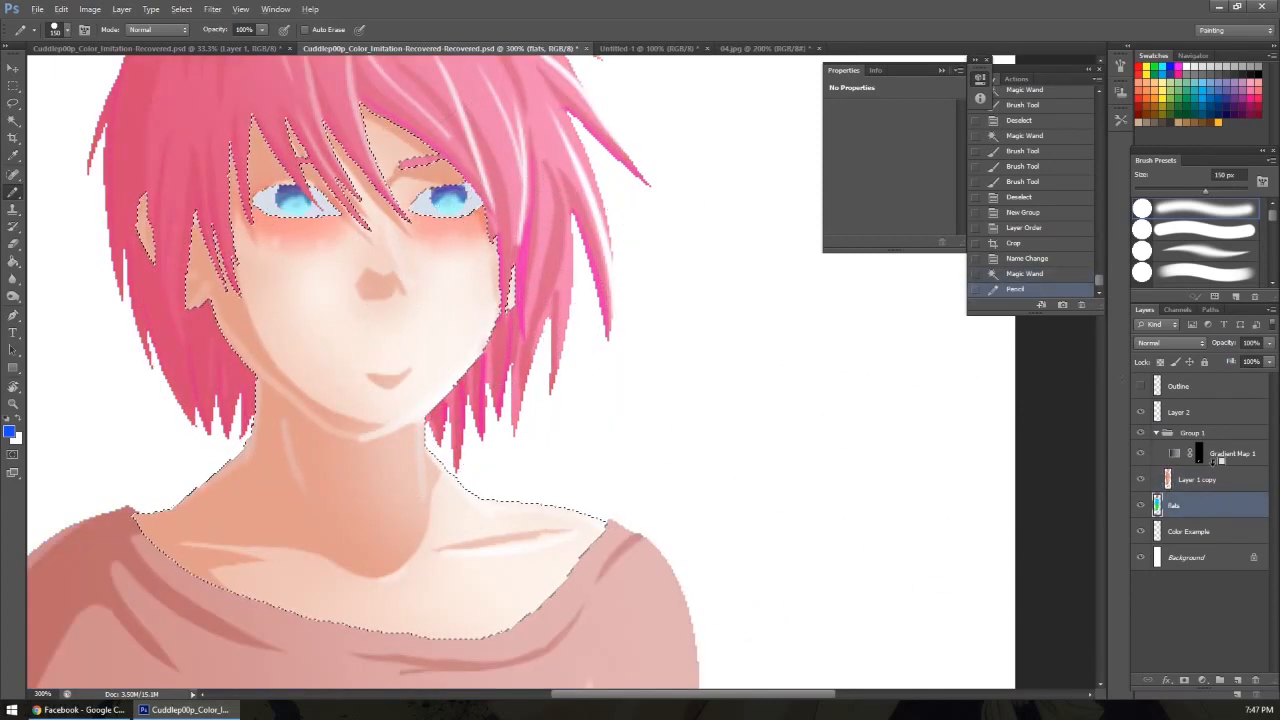
{"action": "key", "text": "ctrl+z"}
Deselect the skin area and collapse Group 1.
{"action": "key", "text": "z"}
{"action": "left_click", "coordinate": [509, 484], "text": "alt"}
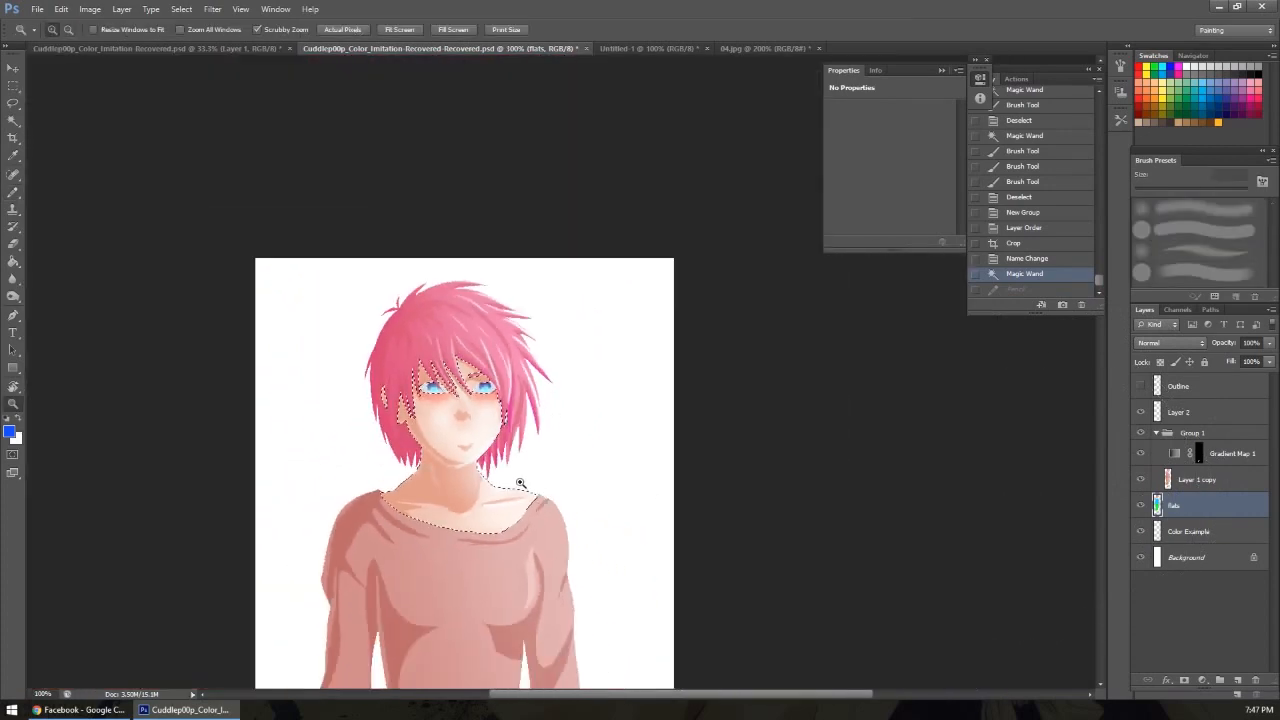
{"action": "key", "text": "w"}
{"action": "right_click", "coordinate": [468, 142]}
{"action": "left_click", "coordinate": [522, 344]}
{"action": "key", "text": "h"}
{"action": "mouse_move", "coordinate": [518, 397]}
{"action": "left_mouse_down"}
{"action": "mouse_move", "coordinate": [570, 320]}
{"action": "mouse_move", "coordinate": [549, 377]}
{"action": "mouse_move", "coordinate": [538, 504]}
{"action": "left_mouse_up"}
{"action": "key", "text": "b"}
{"action": "key", "text": "space"}
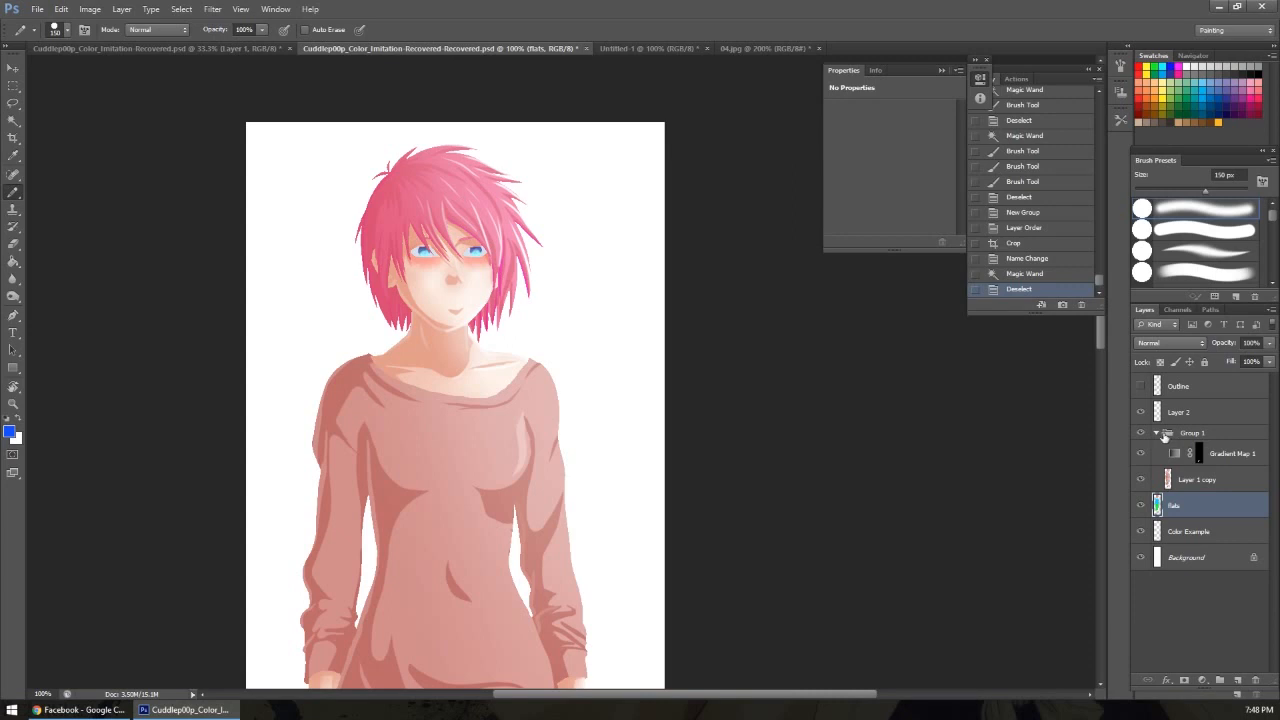
{"action": "left_click", "coordinate": [1157, 433]}
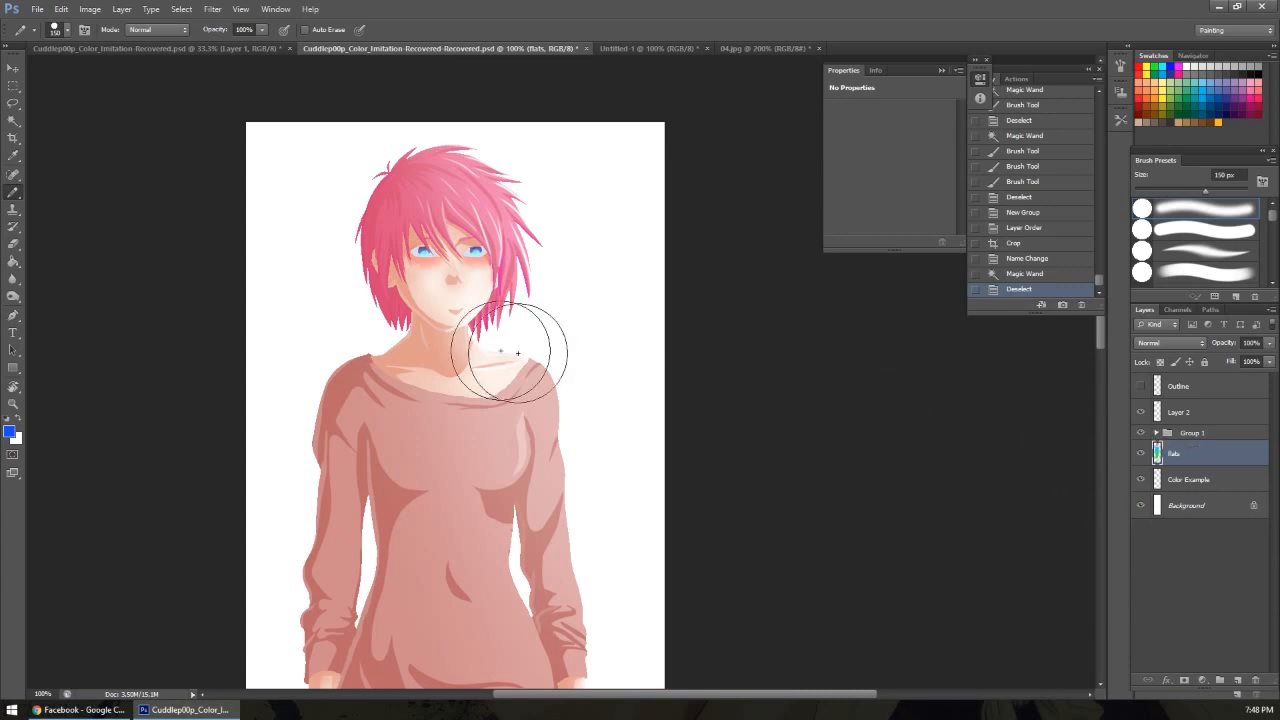
Examine the shading on the face, hair and neck up close and hide Group 1.
{"action": "key", "text": "z"}
{"action": "double_click", "coordinate": [445, 305]}
{"action": "left_click_drag", "start_coordinate": [469, 372], "coordinate": [521, 408]}
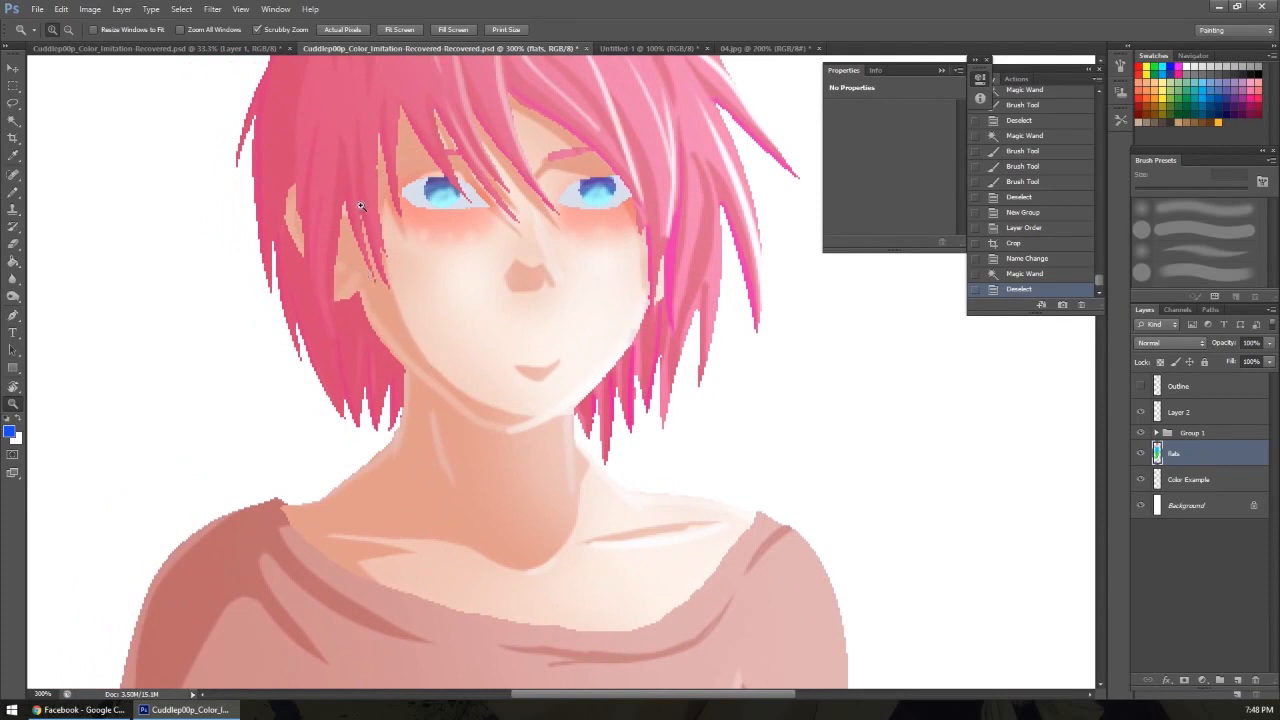
{"action": "left_click_drag", "start_coordinate": [500, 300], "coordinate": [414, 480]}
{"action": "left_click_drag", "start_coordinate": [485, 366], "coordinate": [421, 492]}
{"action": "left_click_drag", "start_coordinate": [444, 463], "coordinate": [486, 359]}
{"action": "left_click", "coordinate": [450, 418], "text": "alt"}
{"action": "left_click", "coordinate": [450, 418], "text": "alt"}
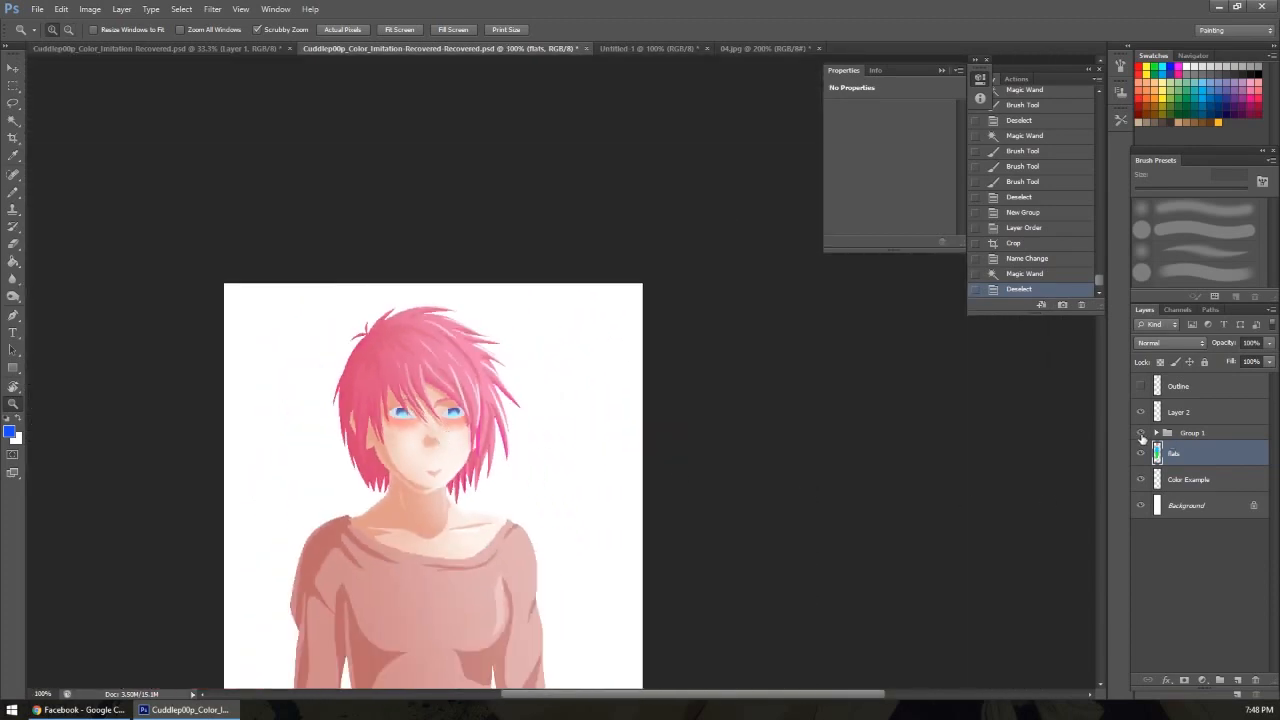
{"action": "left_click", "coordinate": [1141, 435]}
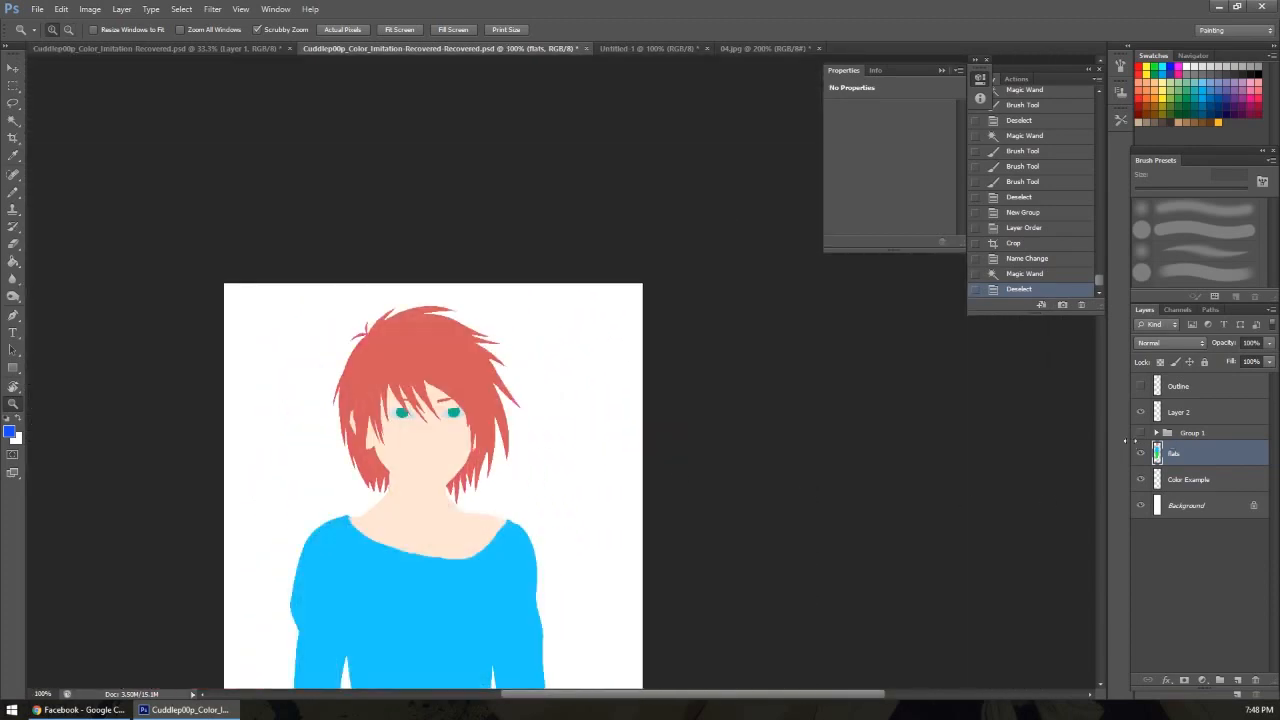
Switch to the Untitled-1 document and stamp a blue circle on the canvas with a 250 px Pencil.
{"action": "left_click", "coordinate": [651, 48]}
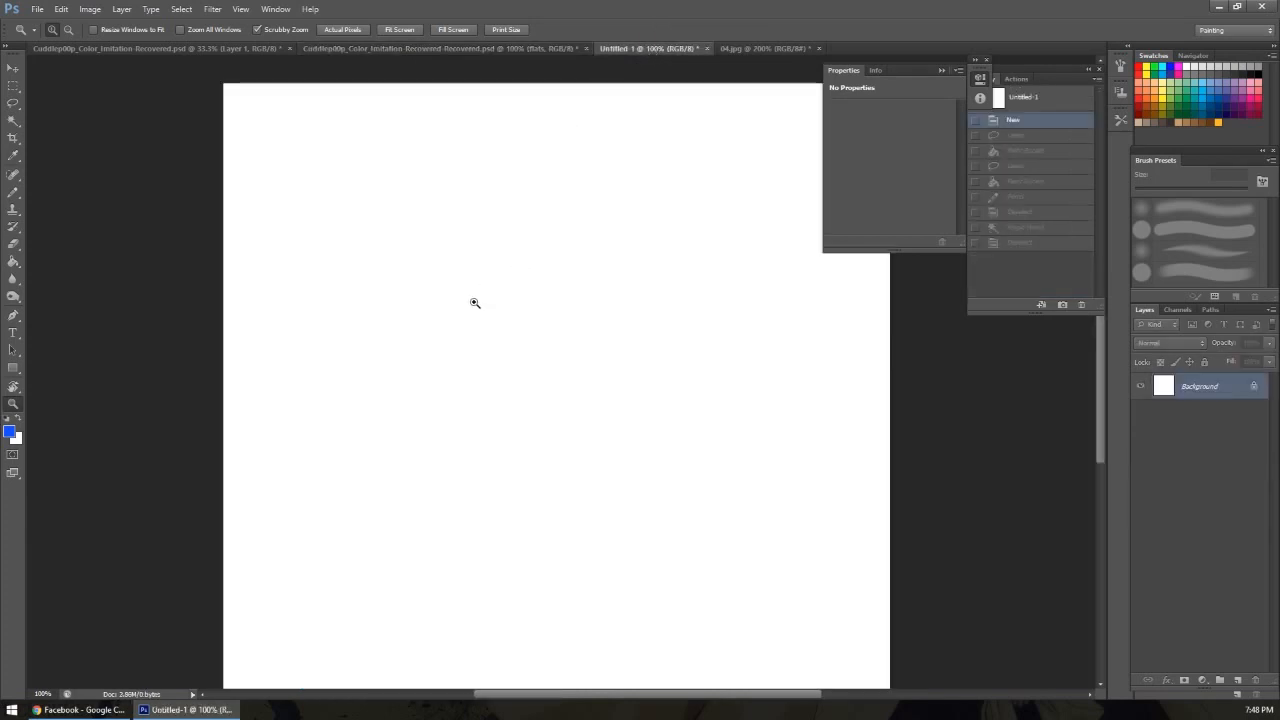
{"action": "key", "text": "b"}
{"action": "key", "text": "bracketright"}
{"action": "key", "text": "bracketright"}
{"action": "key", "text": "bracketright"}
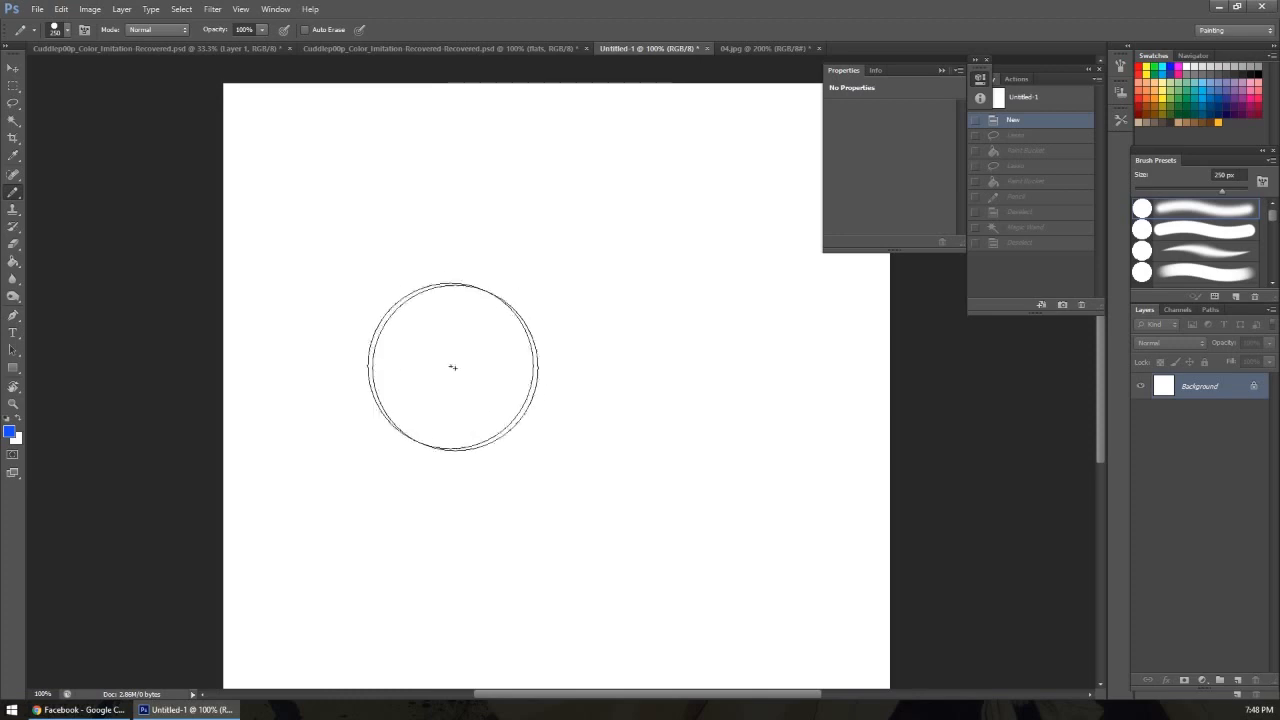
{"action": "left_click", "coordinate": [420, 343]}
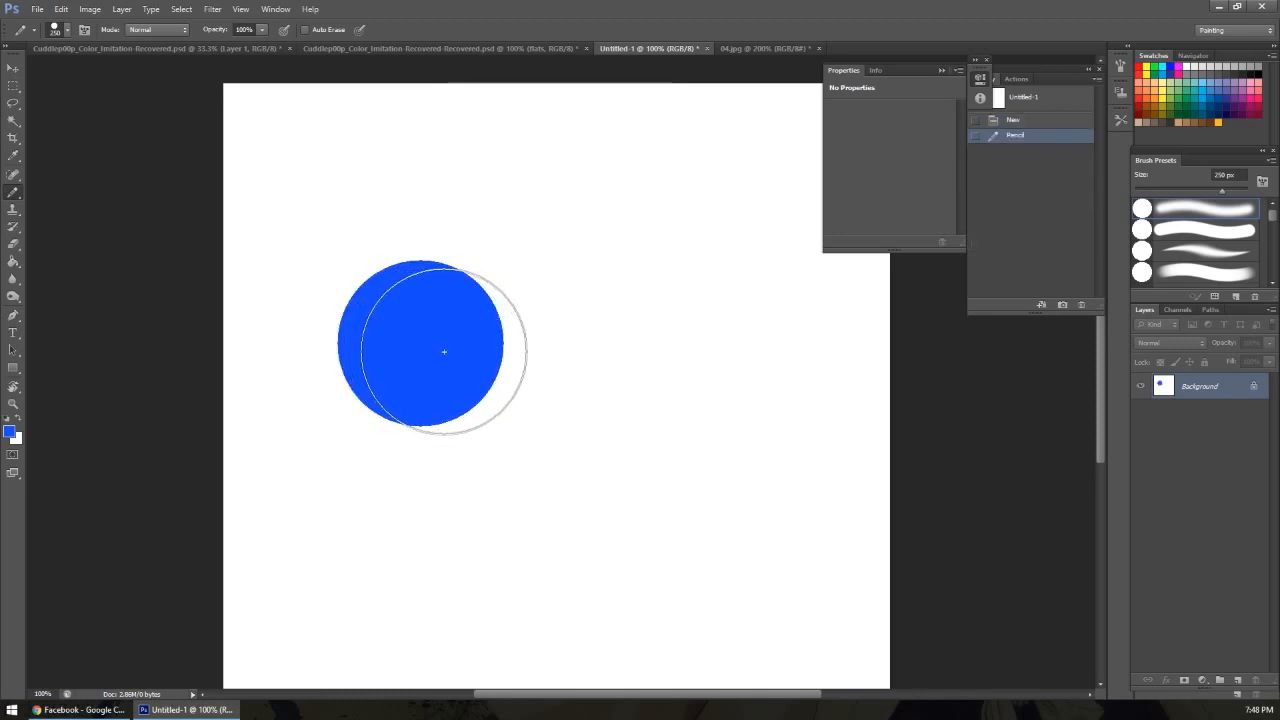
Choose a dark green foreground colour and stamp a green circle overlapping the right part of the blue one.
{"action": "key", "text": "n"}
{"action": "left_click", "coordinate": [238, 313]}
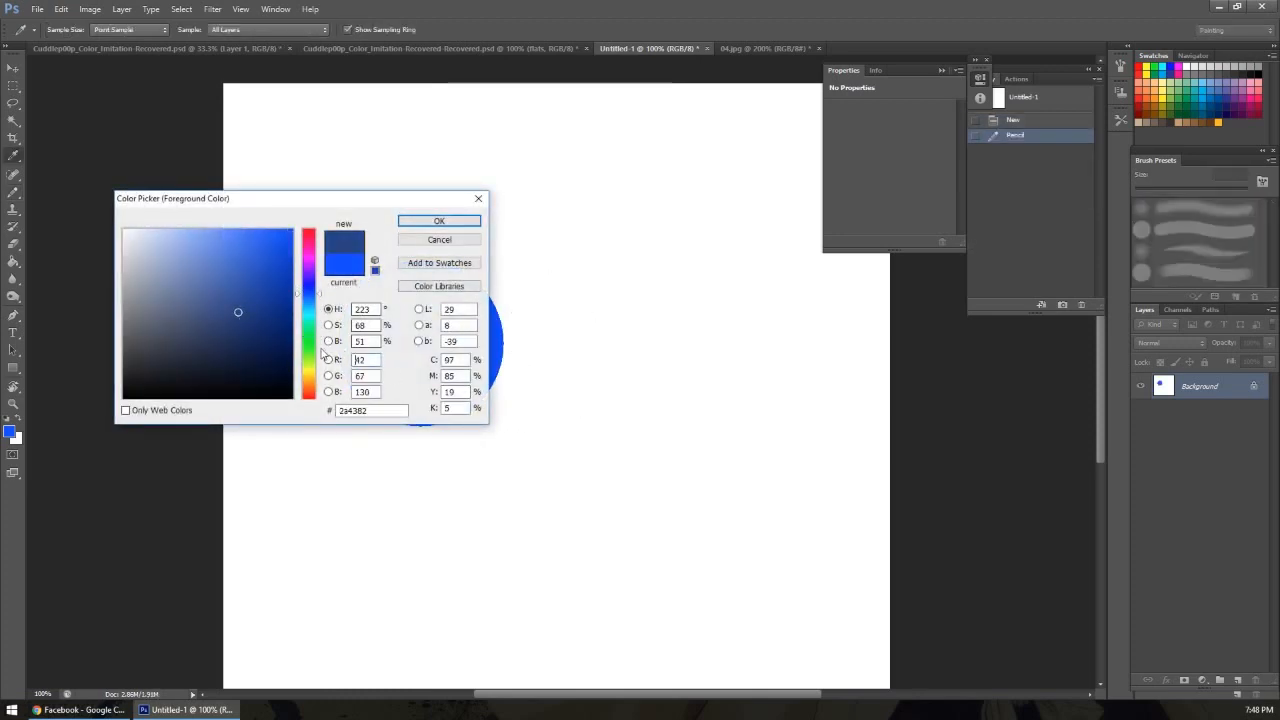
{"action": "left_click", "coordinate": [312, 350]}
{"action": "left_click", "coordinate": [439, 220]}
{"action": "left_click", "coordinate": [501, 345]}
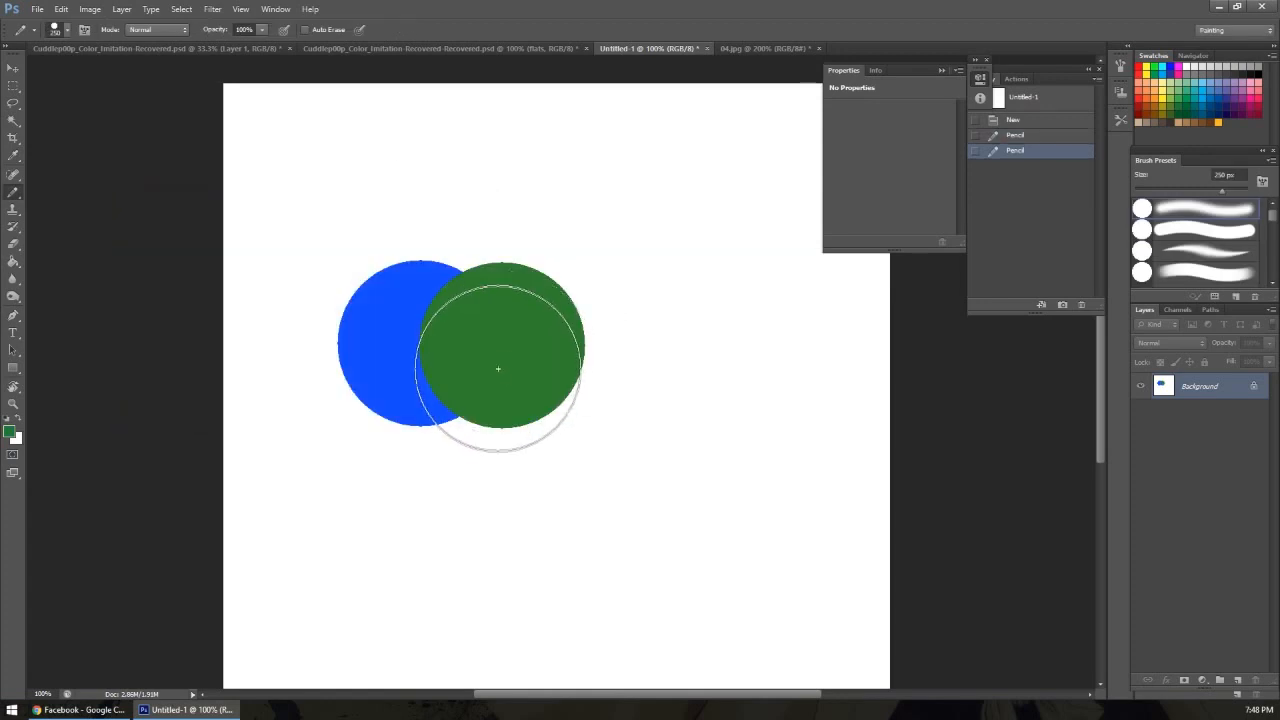
Select the blue shape with the Magic Wand and examine the selection edge against the green circle up close.
{"action": "key", "text": "w"}
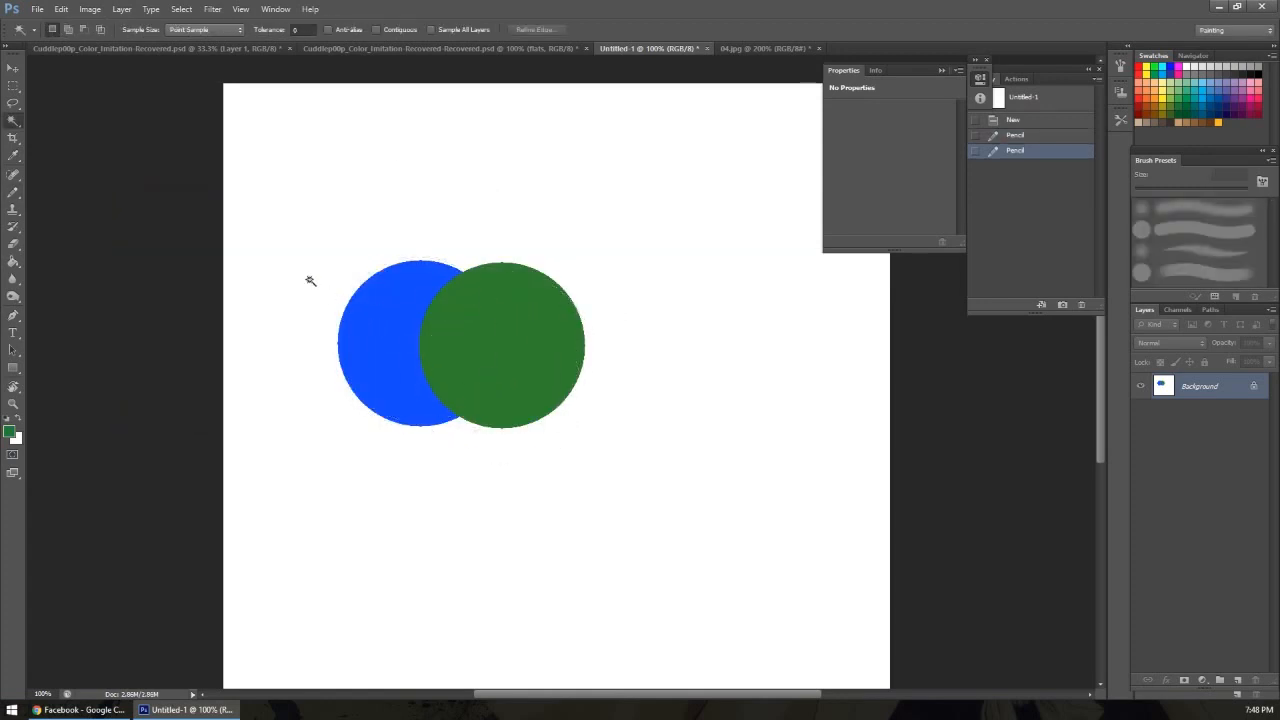
{"action": "left_click", "coordinate": [380, 335]}
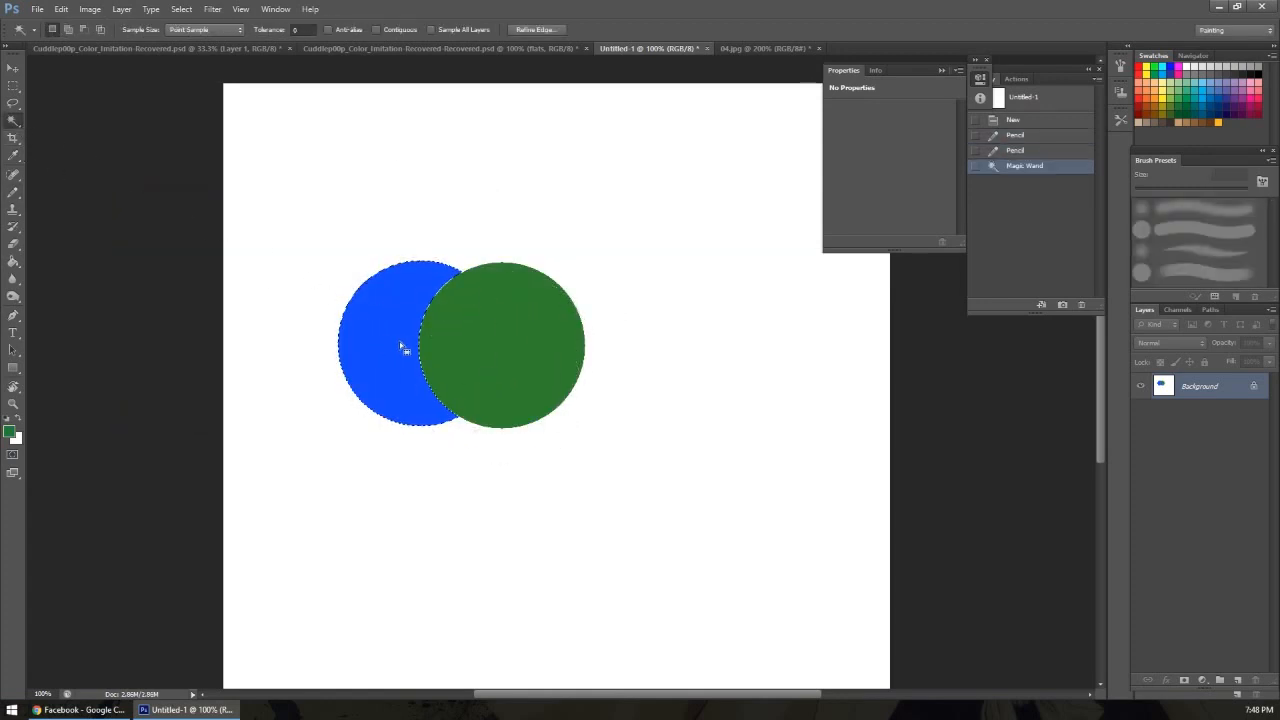
{"action": "key", "text": "z"}
{"action": "left_click", "coordinate": [423, 333]}
{"action": "left_click", "coordinate": [425, 334]}
{"action": "left_click", "coordinate": [429, 338]}
{"action": "left_click", "coordinate": [433, 341]}
{"action": "left_click", "coordinate": [440, 347]}
{"action": "left_click", "coordinate": [440, 350]}
{"action": "left_click", "coordinate": [438, 352]}
{"action": "left_click", "coordinate": [436, 353]}
{"action": "left_click", "coordinate": [436, 353], "text": "alt"}
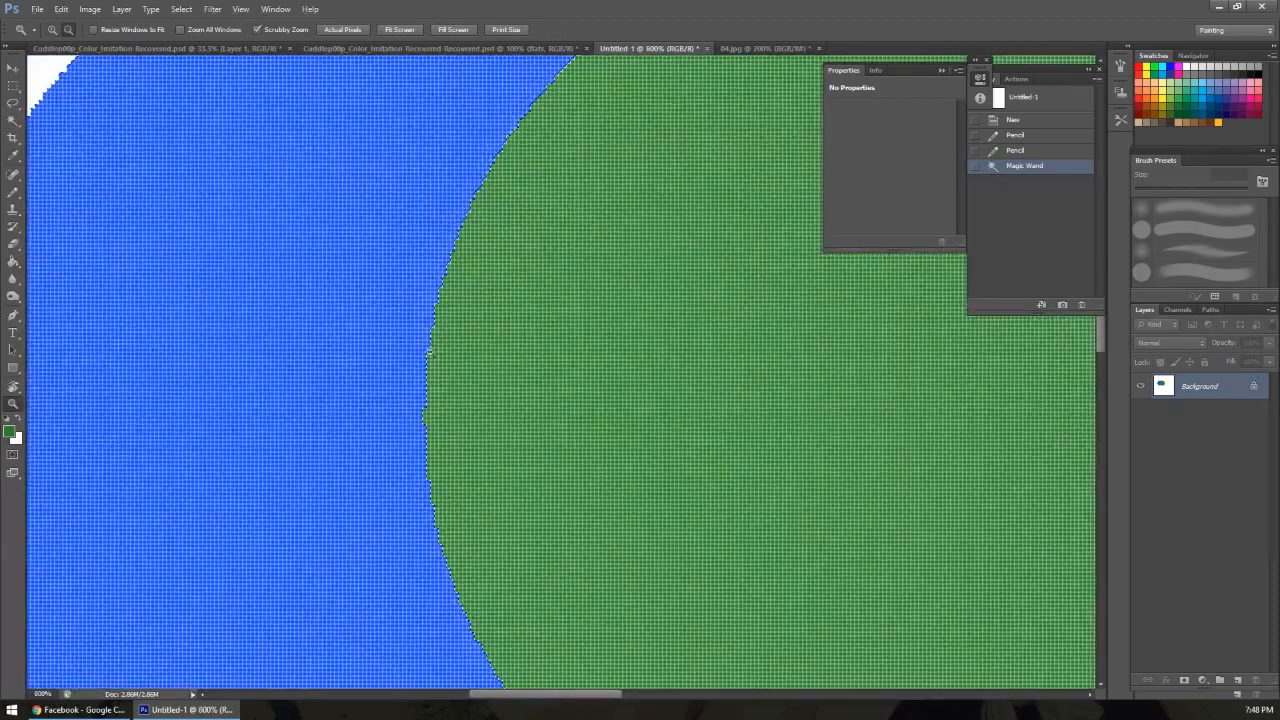
{"action": "left_click", "coordinate": [434, 355], "text": "alt"}
{"action": "left_click", "coordinate": [434, 355], "text": "alt"}
{"action": "left_click", "coordinate": [460, 374], "text": "alt"}
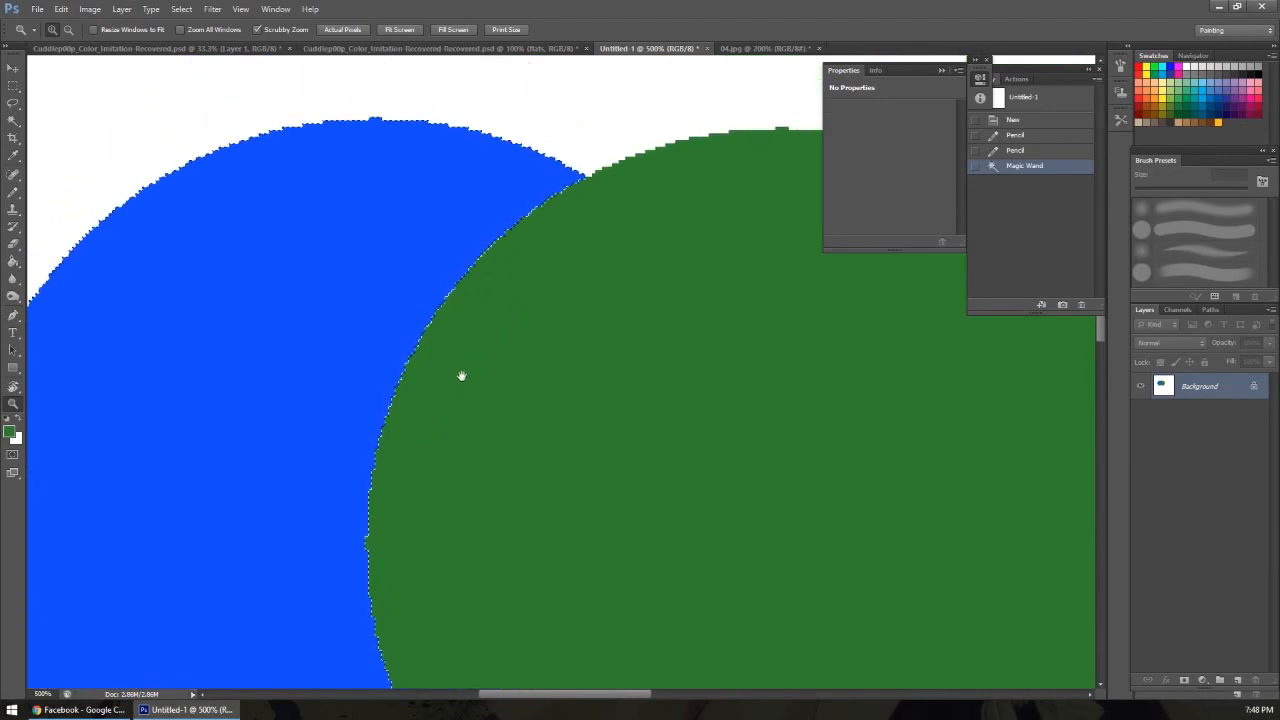
{"action": "left_click", "coordinate": [437, 369], "text": "alt"}
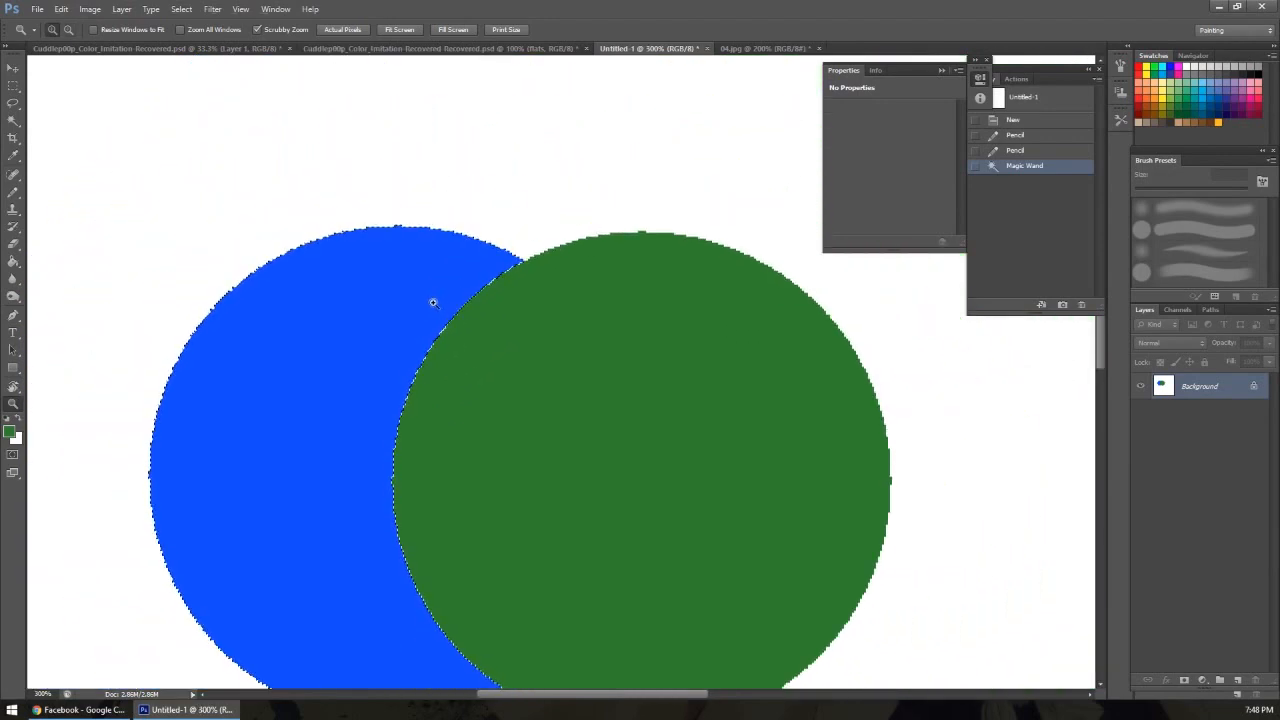
Deselect the blue shape and return to a view of both circles.
{"action": "key", "text": "w"}
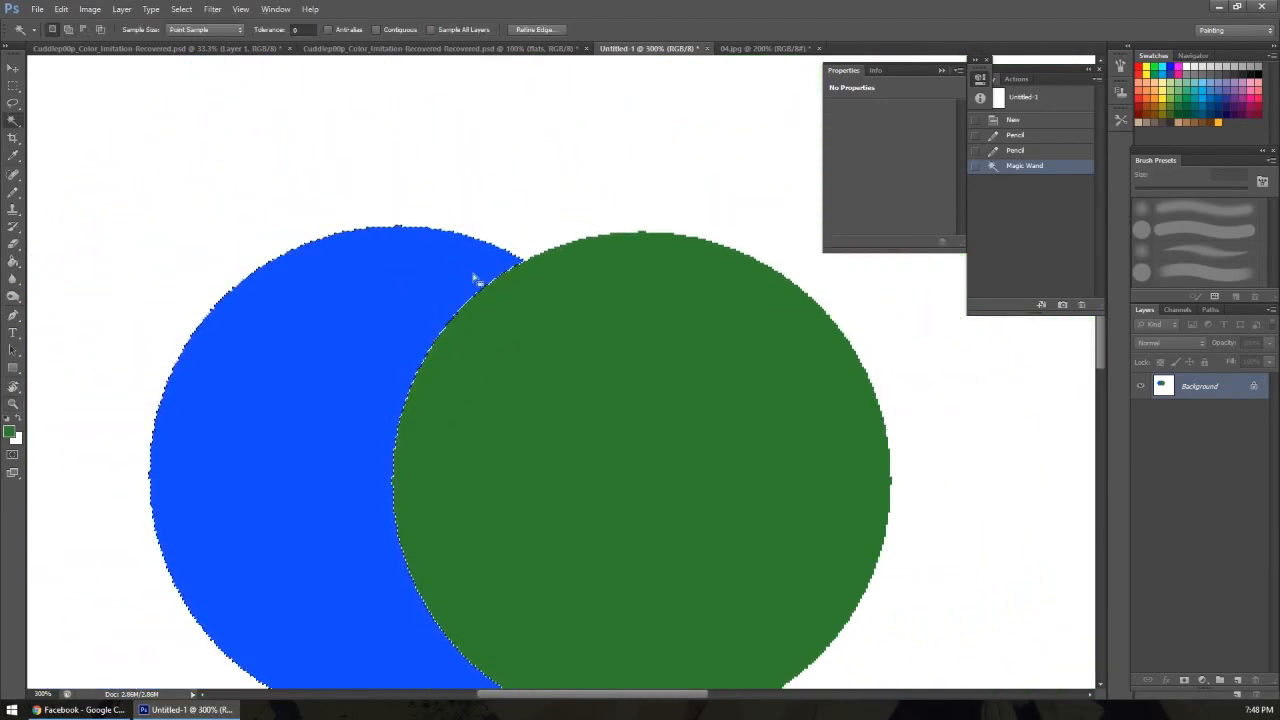
{"action": "right_click", "coordinate": [402, 382]}
{"action": "left_click", "coordinate": [445, 212]}
{"action": "left_click_drag", "start_coordinate": [461, 377], "coordinate": [385, 317]}
{"action": "key", "text": "z"}
{"action": "left_click", "coordinate": [387, 349], "text": "alt"}
{"action": "left_click", "coordinate": [387, 352], "text": "alt"}
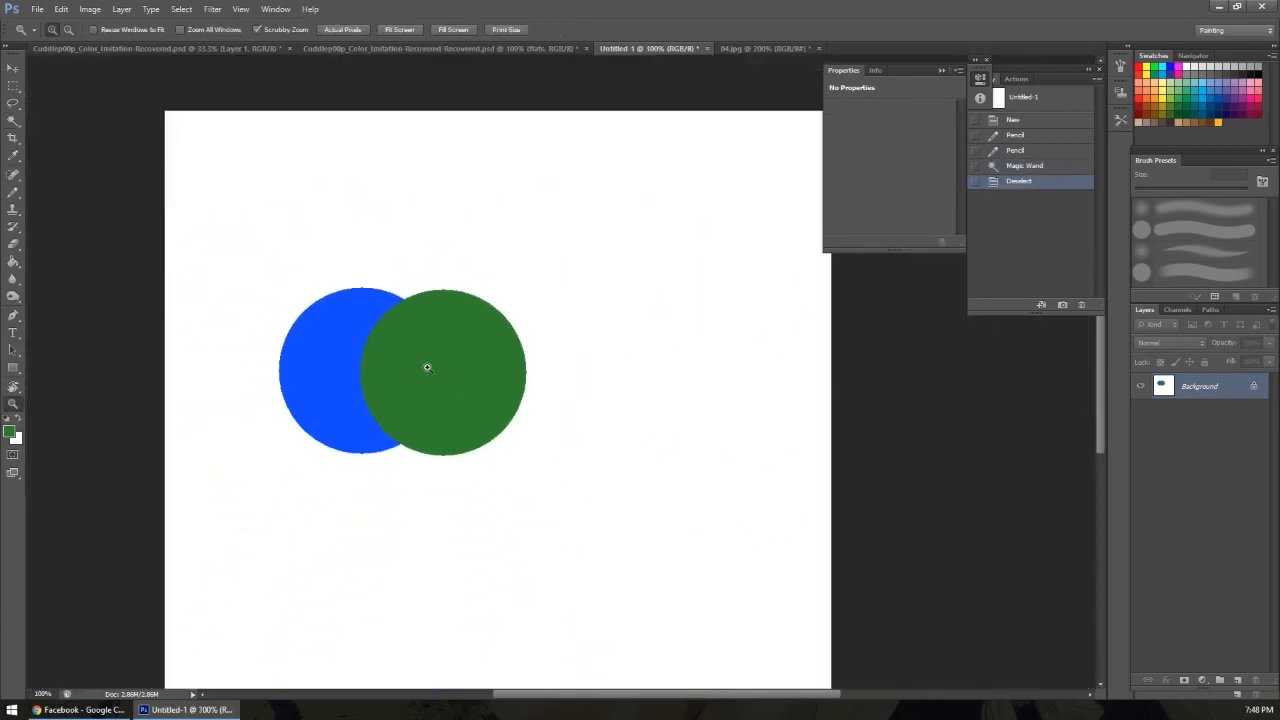
Sample the canvas white and paint over both circles with the Pencil.
{"action": "key", "text": "b"}
{"action": "left_click", "coordinate": [529, 486], "text": "alt"}
{"action": "mouse_move", "coordinate": [520, 376]}
{"action": "left_mouse_down"}
{"action": "mouse_move", "coordinate": [525, 346]}
{"action": "mouse_move", "coordinate": [514, 357]}
{"action": "left_mouse_up"}
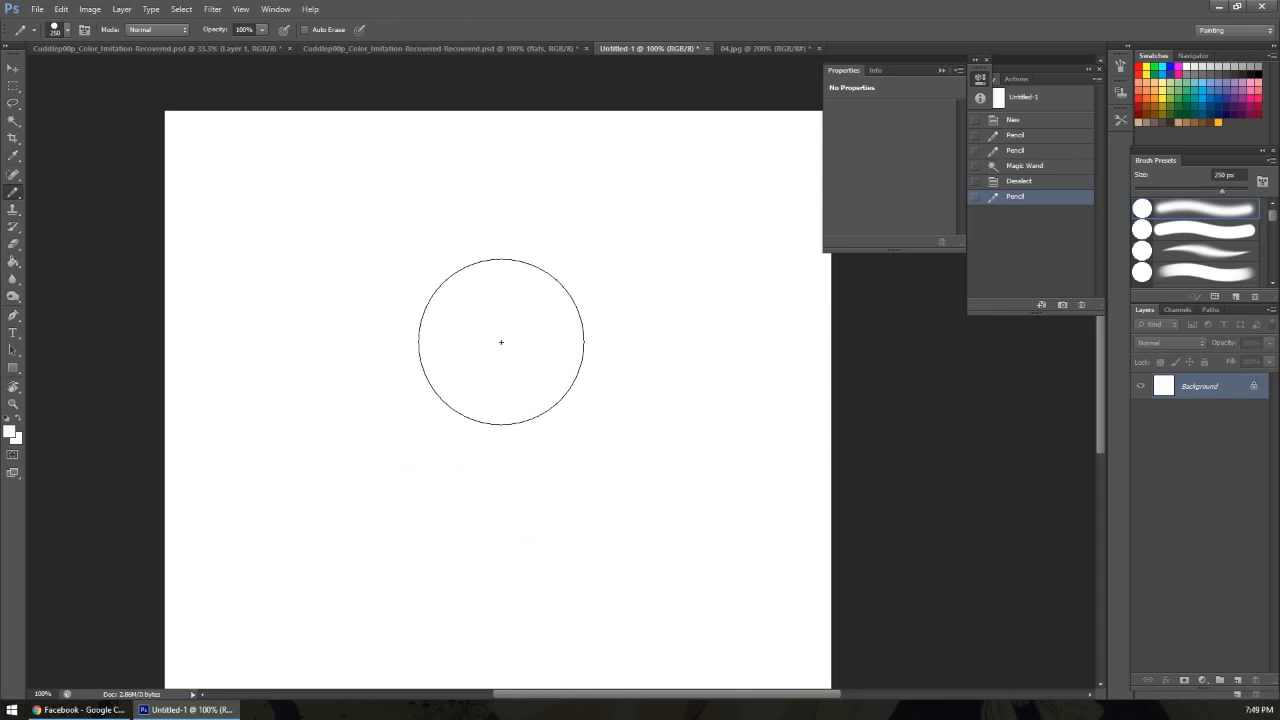
Draw a freehand leaf-shaped Lasso selection on the blank canvas with anti-aliasing enabled.
{"action": "key", "text": "l"}
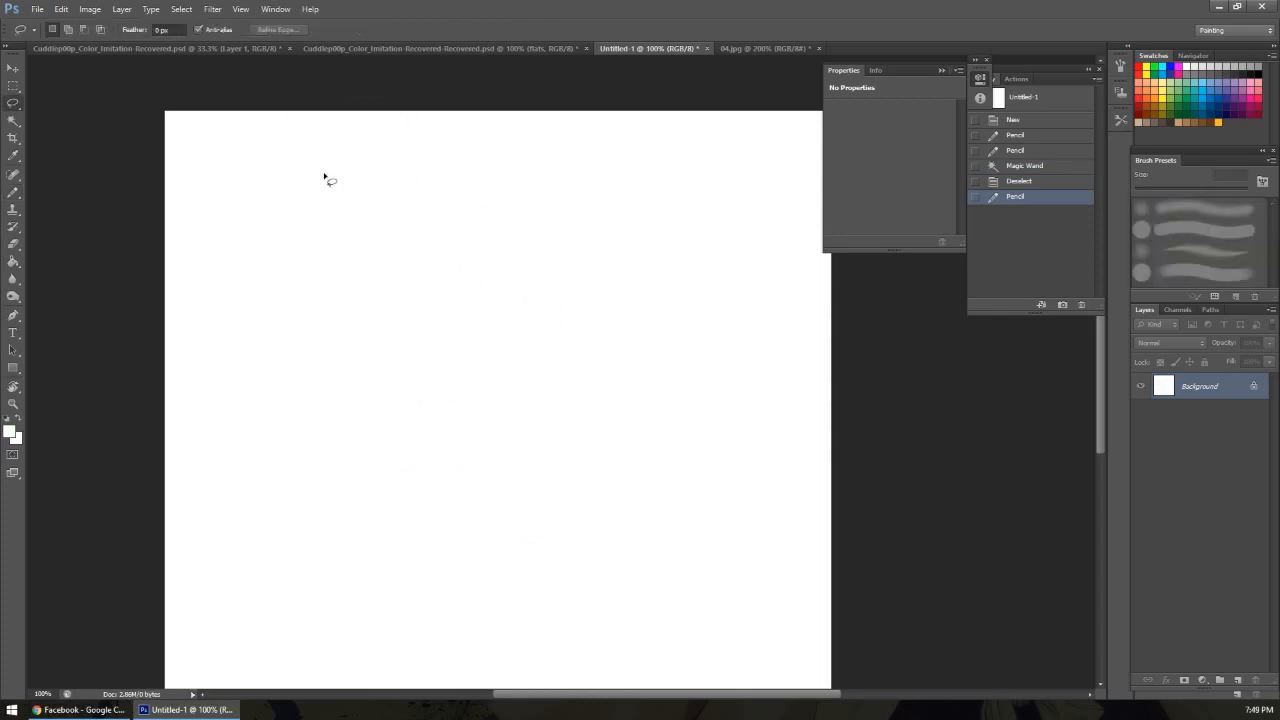
{"action": "left_click", "coordinate": [199, 29]}
{"action": "left_click", "coordinate": [198, 31]}
{"action": "left_click_drag", "start_coordinate": [388, 323], "coordinate": [421, 385]}
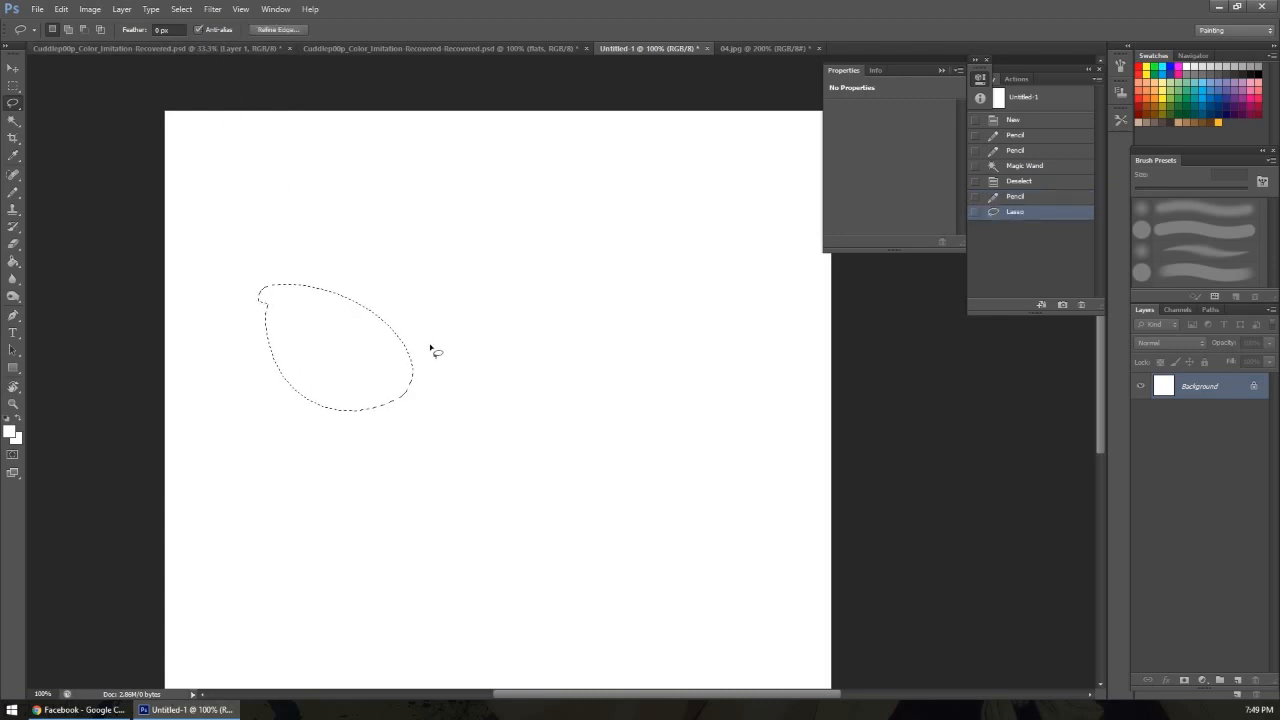
Choose a red foreground colour and fill the lasso selection with the Paint Bucket.
{"action": "key", "text": "i"}
{"action": "left_click", "coordinate": [10, 431]}
{"action": "left_click", "coordinate": [210, 318]}
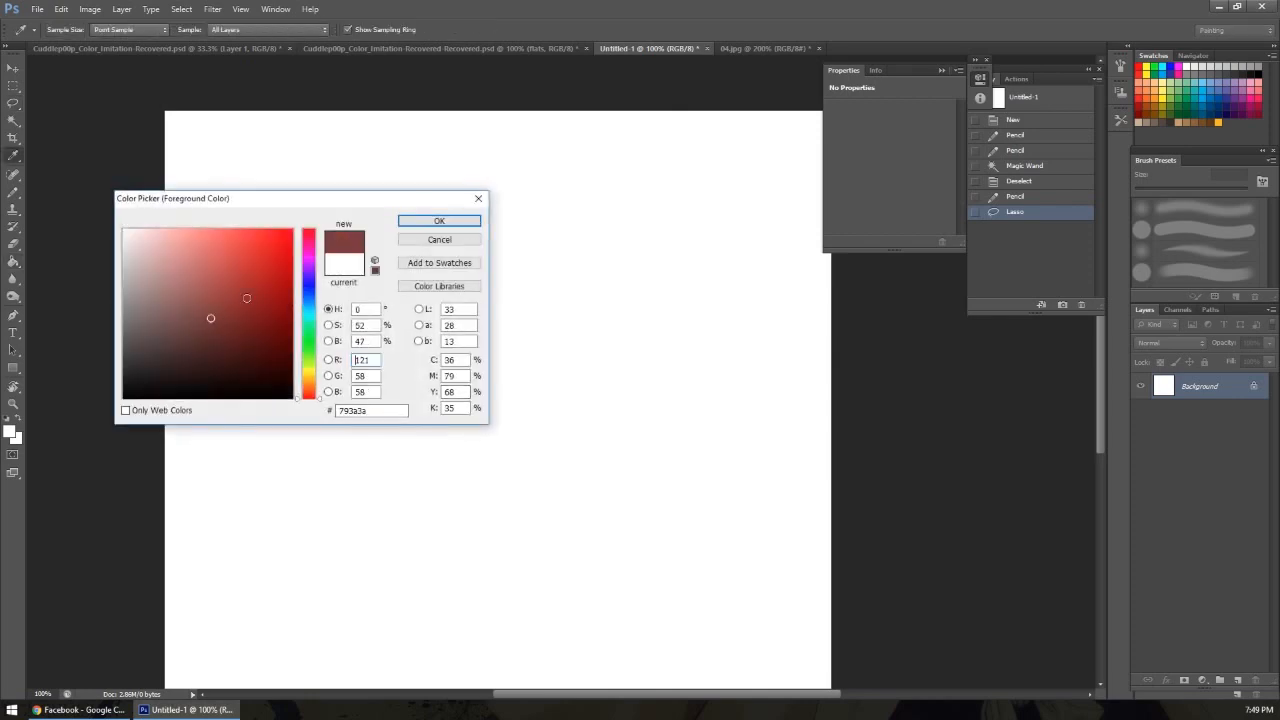
{"action": "left_click", "coordinate": [440, 222]}
{"action": "key", "text": "g"}
{"action": "left_click", "coordinate": [352, 381]}
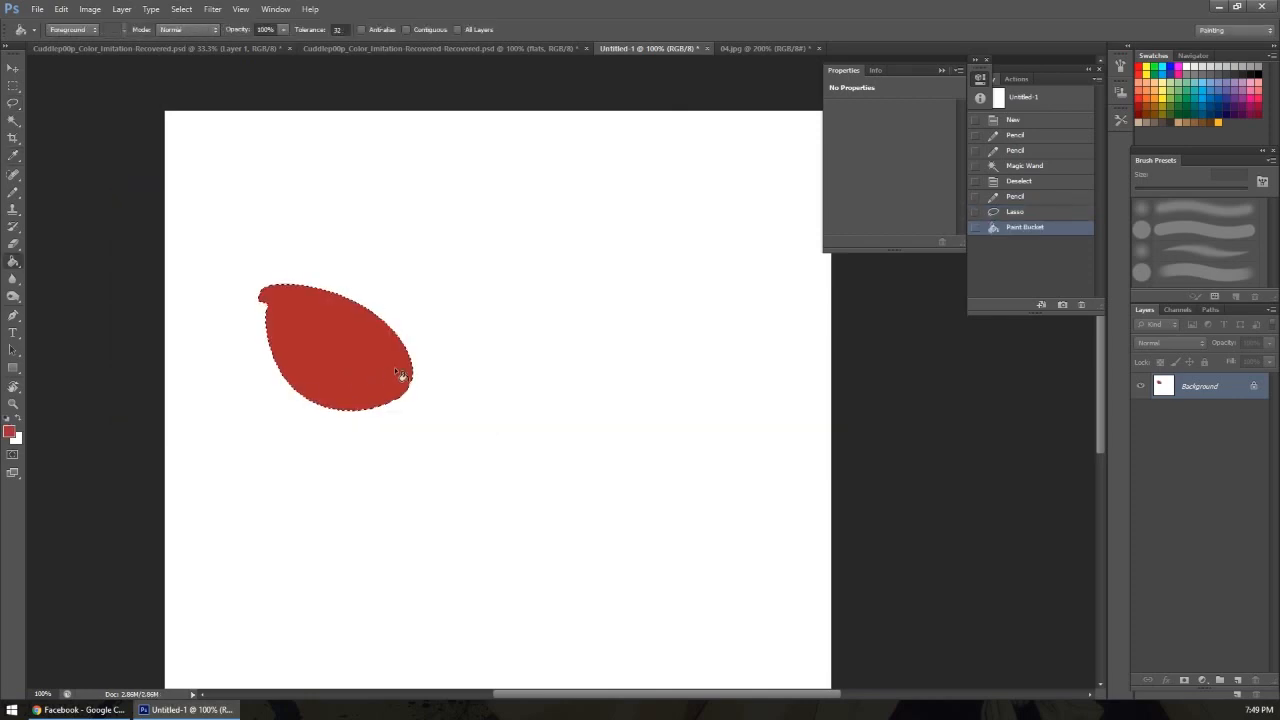
Draw a second anti-aliased Lasso selection overlapping the red leaf, paint it green with the Pencil and deselect.
{"action": "key", "text": "l"}
{"action": "left_click_drag", "start_coordinate": [375, 340], "coordinate": [495, 350]}
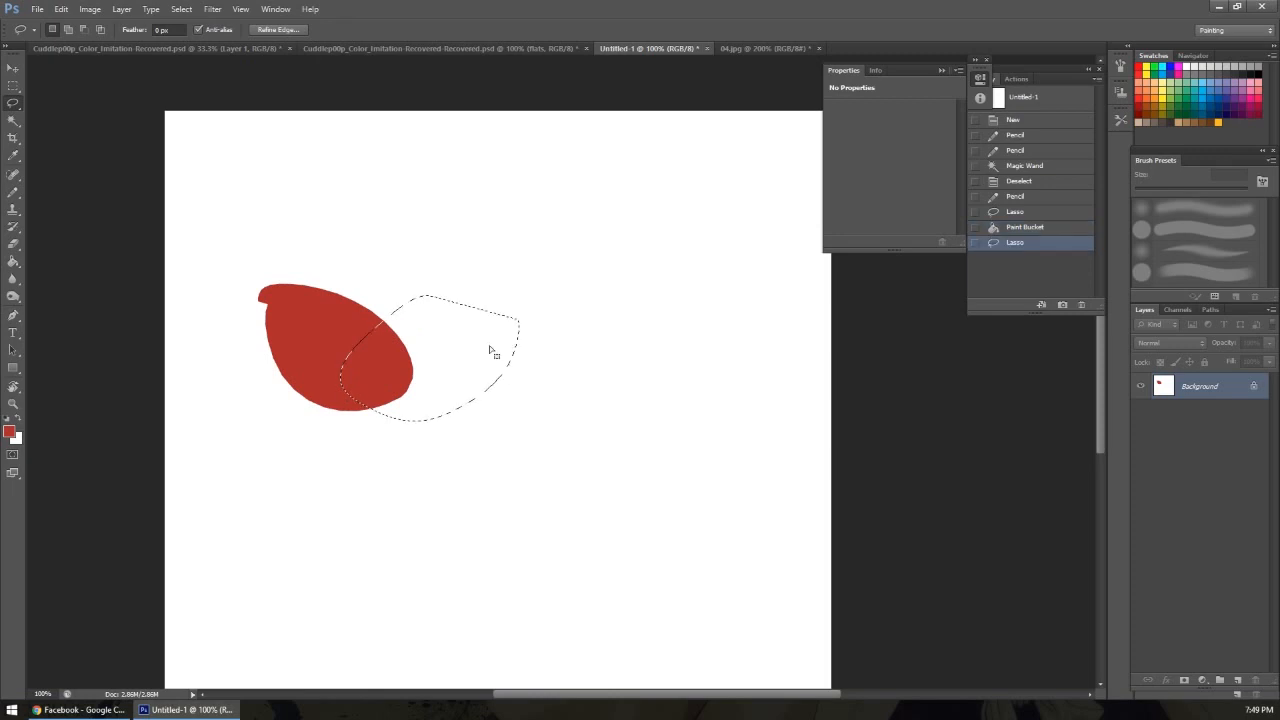
{"action": "key", "text": "b"}
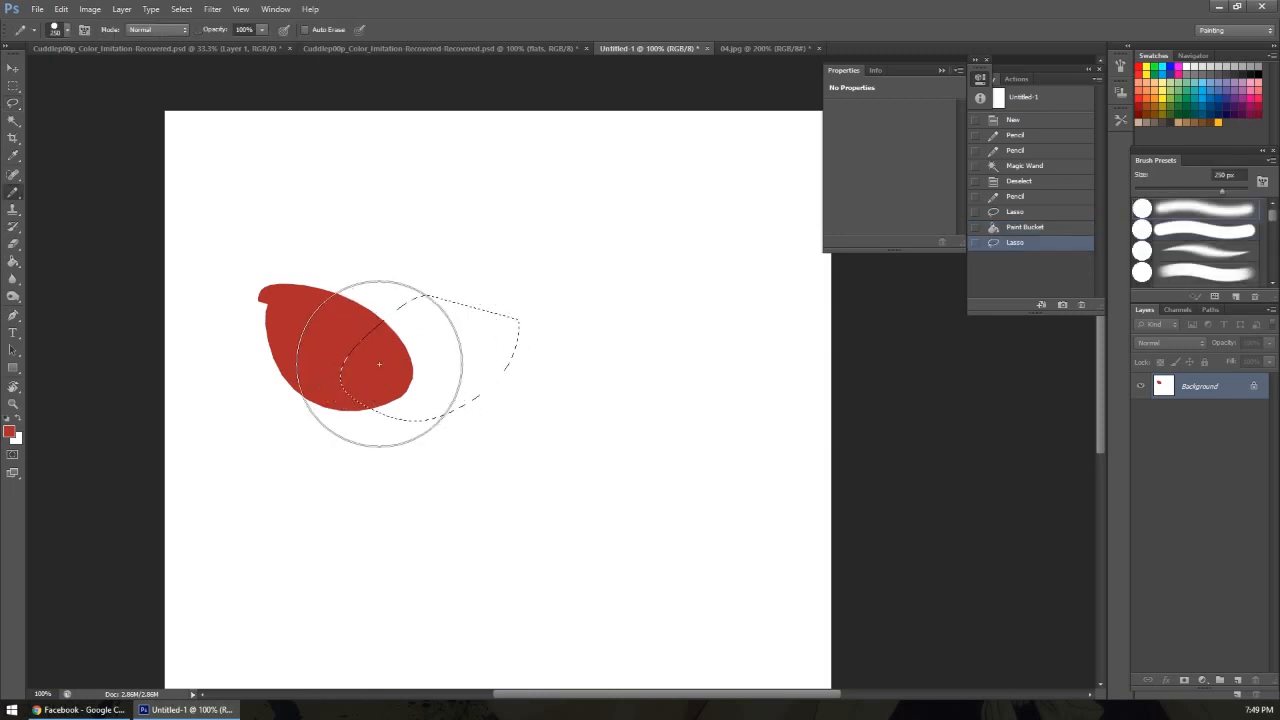
{"action": "key", "text": "n"}
{"action": "left_click", "coordinate": [309, 345]}
{"action": "left_click", "coordinate": [442, 223]}
{"action": "mouse_move", "coordinate": [492, 350]}
{"action": "left_mouse_down"}
{"action": "mouse_move", "coordinate": [460, 358]}
{"action": "mouse_move", "coordinate": [500, 354]}
{"action": "left_mouse_up"}
{"action": "key", "text": "w"}
{"action": "right_click", "coordinate": [382, 367]}
{"action": "left_click", "coordinate": [419, 210]}
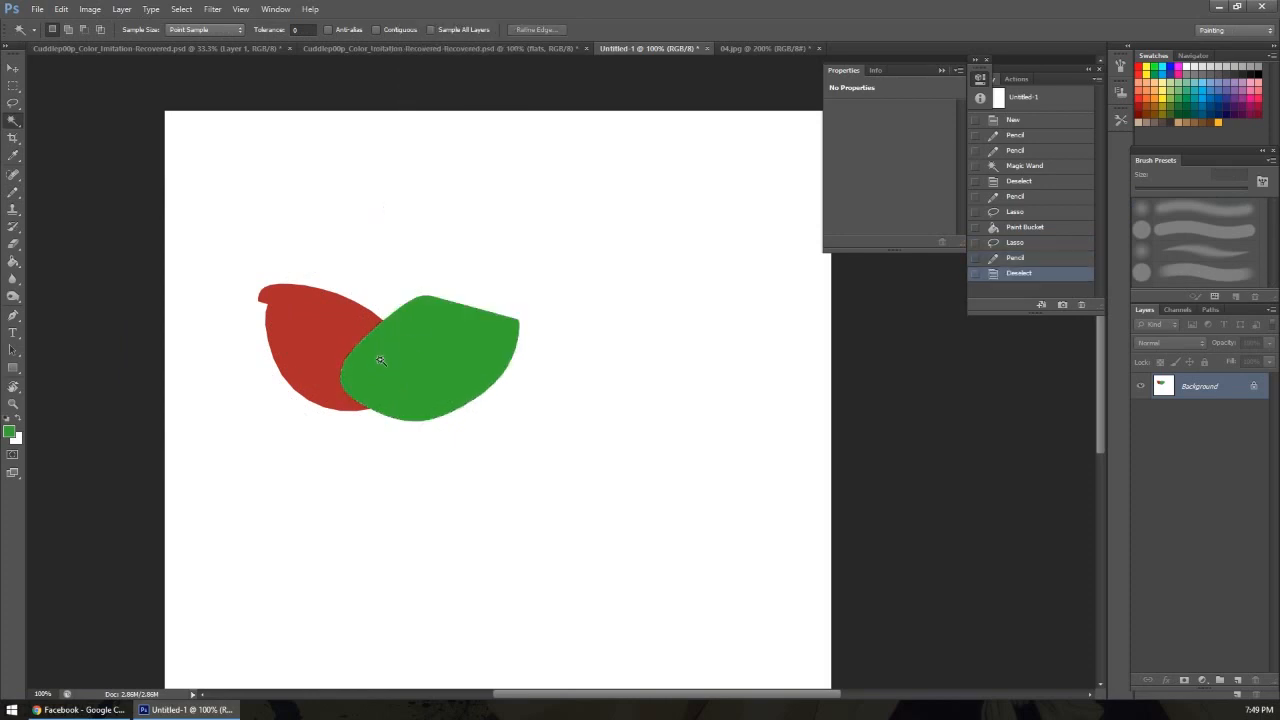
Select the green shape with the Magic Wand at zero tolerance.
{"action": "key", "text": "z"}
{"action": "left_click", "coordinate": [362, 348]}
{"action": "left_click", "coordinate": [362, 348]}
{"action": "left_click", "coordinate": [362, 348]}
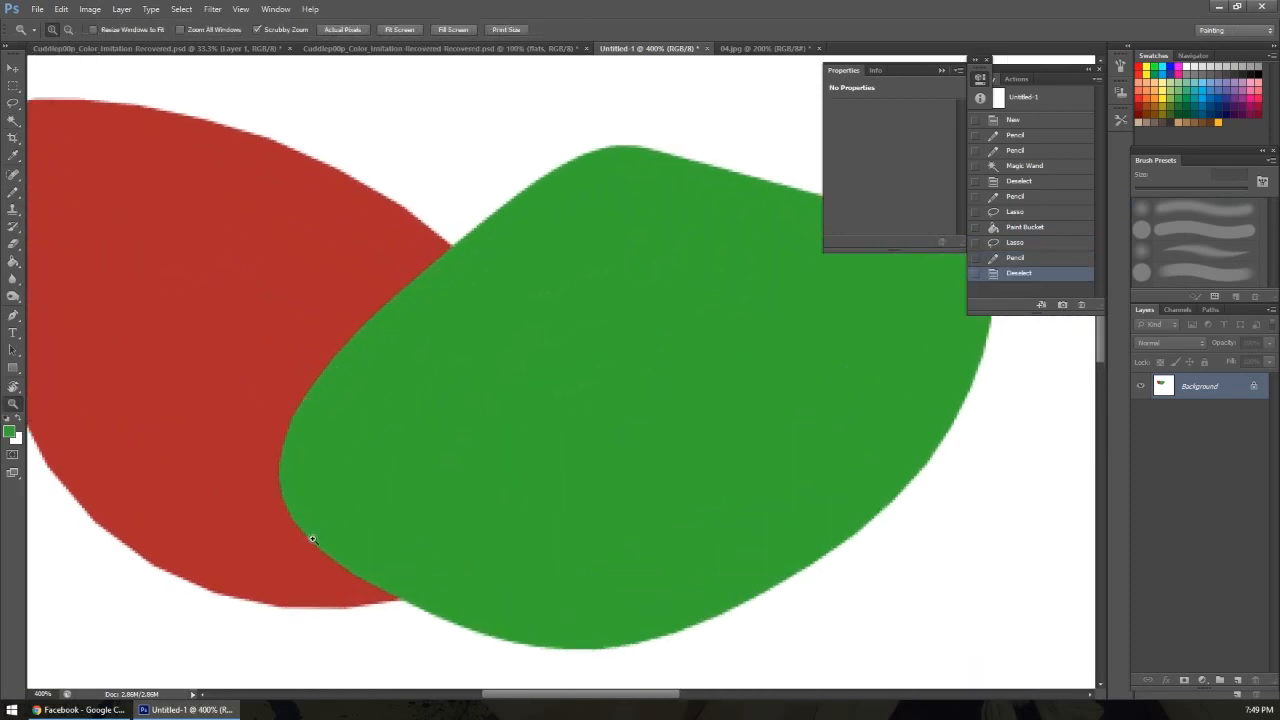
{"action": "key", "text": "w"}
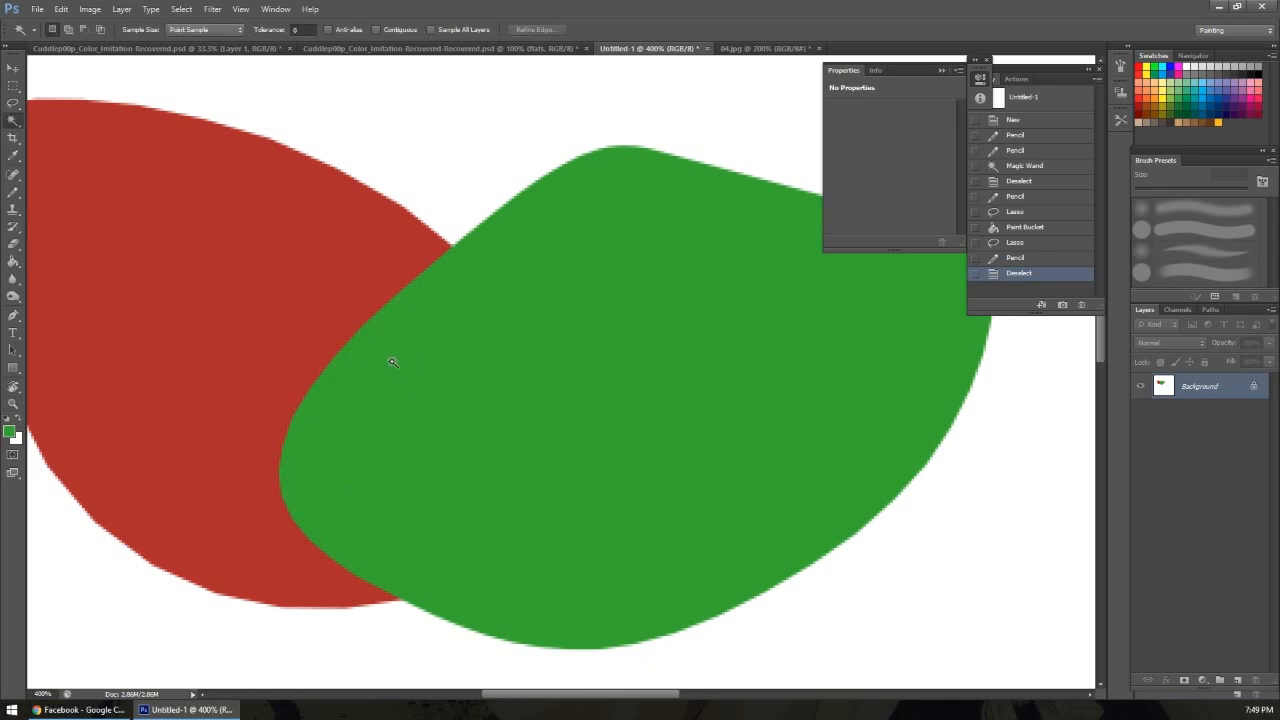
{"action": "left_click", "coordinate": [392, 362]}
Examine the pixels along the green shape's selection edge where it meets the red shape and the white canvas.
{"action": "key", "text": "z"}
{"action": "left_click", "coordinate": [357, 346]}
{"action": "left_click", "coordinate": [367, 346]}
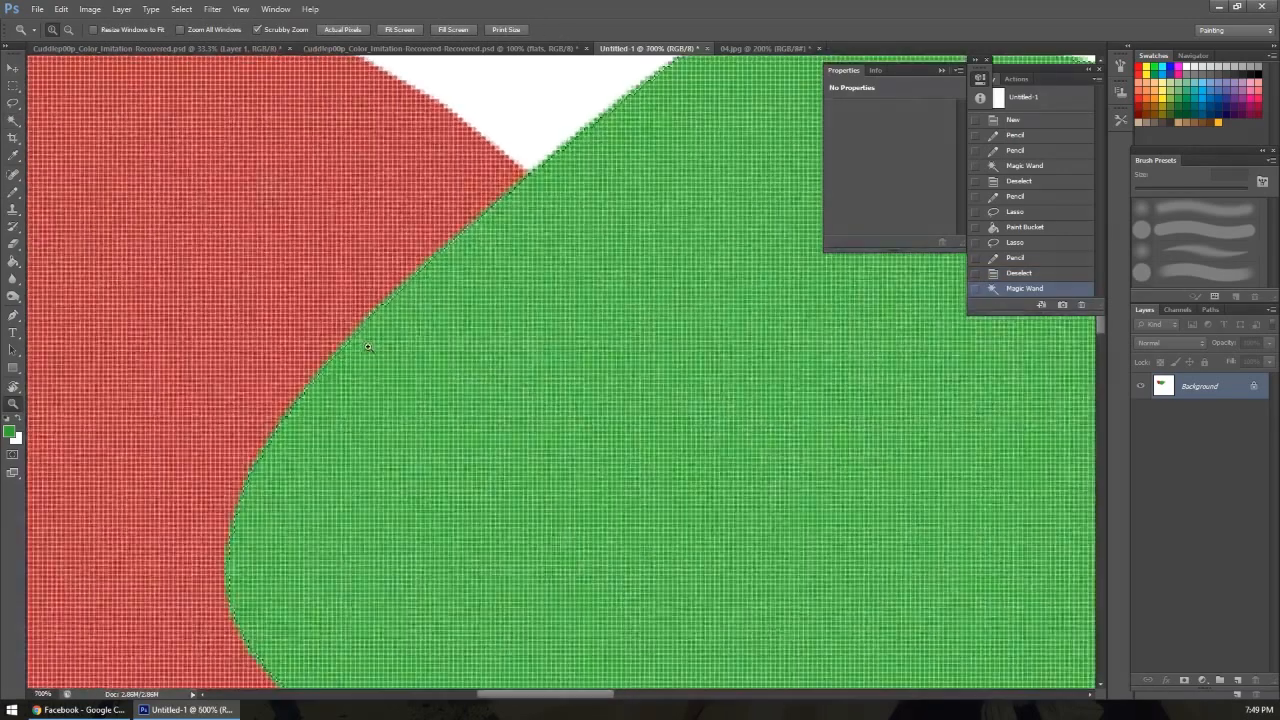
{"action": "left_click", "coordinate": [367, 346]}
{"action": "left_click", "coordinate": [367, 346]}
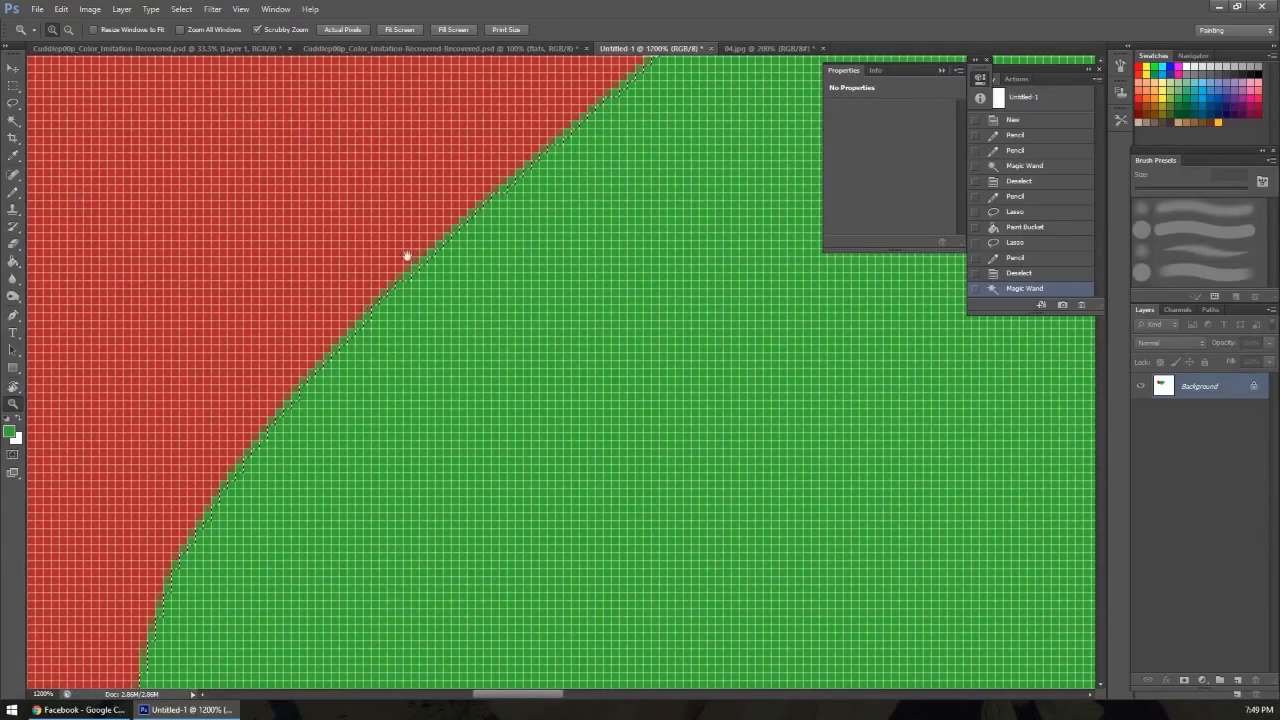
{"action": "left_click_drag", "start_coordinate": [407, 256], "coordinate": [314, 384]}
{"action": "left_click_drag", "start_coordinate": [468, 272], "coordinate": [396, 352]}
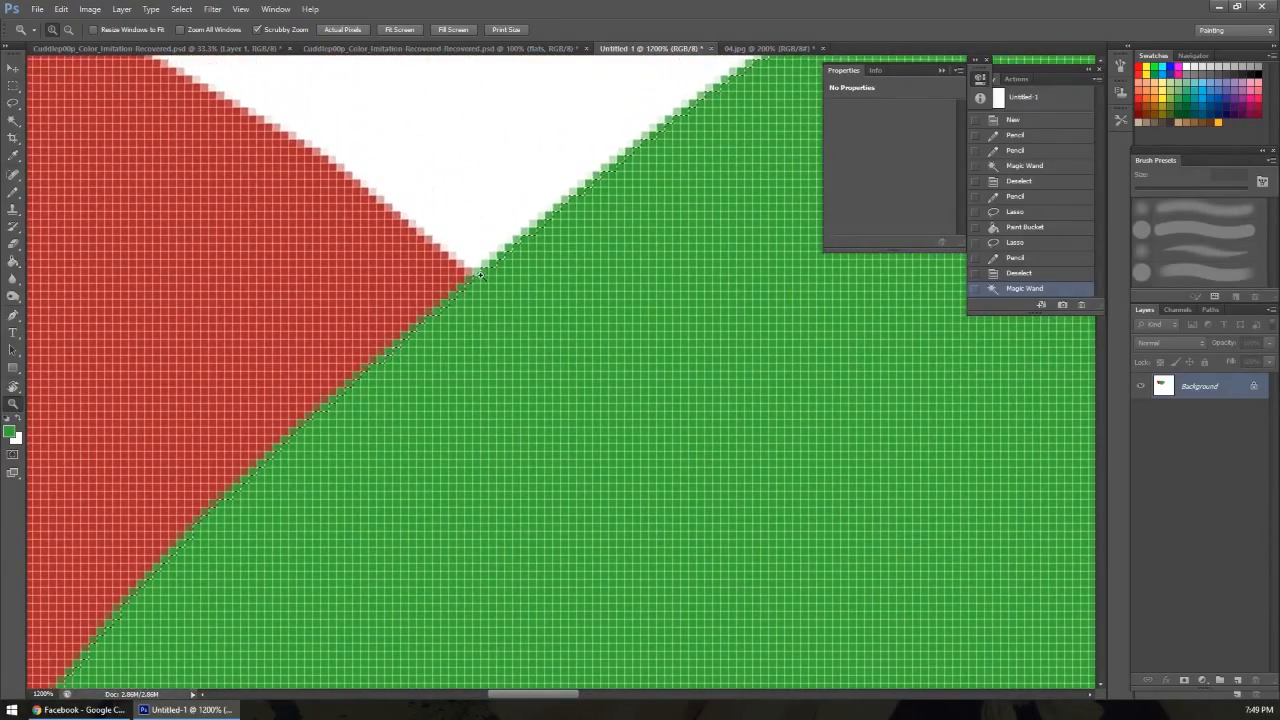
{"action": "left_click_drag", "start_coordinate": [529, 269], "coordinate": [419, 353]}
{"action": "left_click", "coordinate": [405, 369], "text": "alt"}
{"action": "left_click", "coordinate": [406, 370], "text": "alt"}
{"action": "left_click", "coordinate": [413, 374], "text": "alt"}
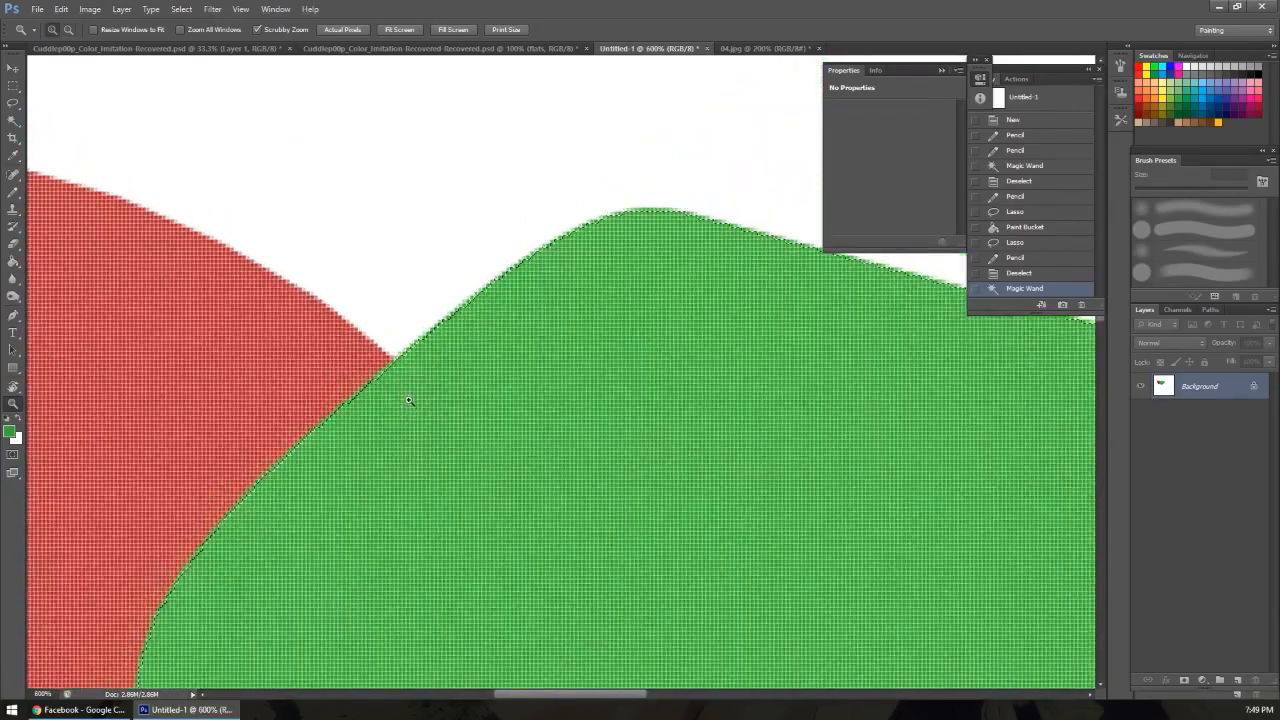
Deselect the green shape and undo the fills back to the first Lasso selection on the blank canvas.
{"action": "key", "text": "w"}
{"action": "right_click", "coordinate": [398, 438]}
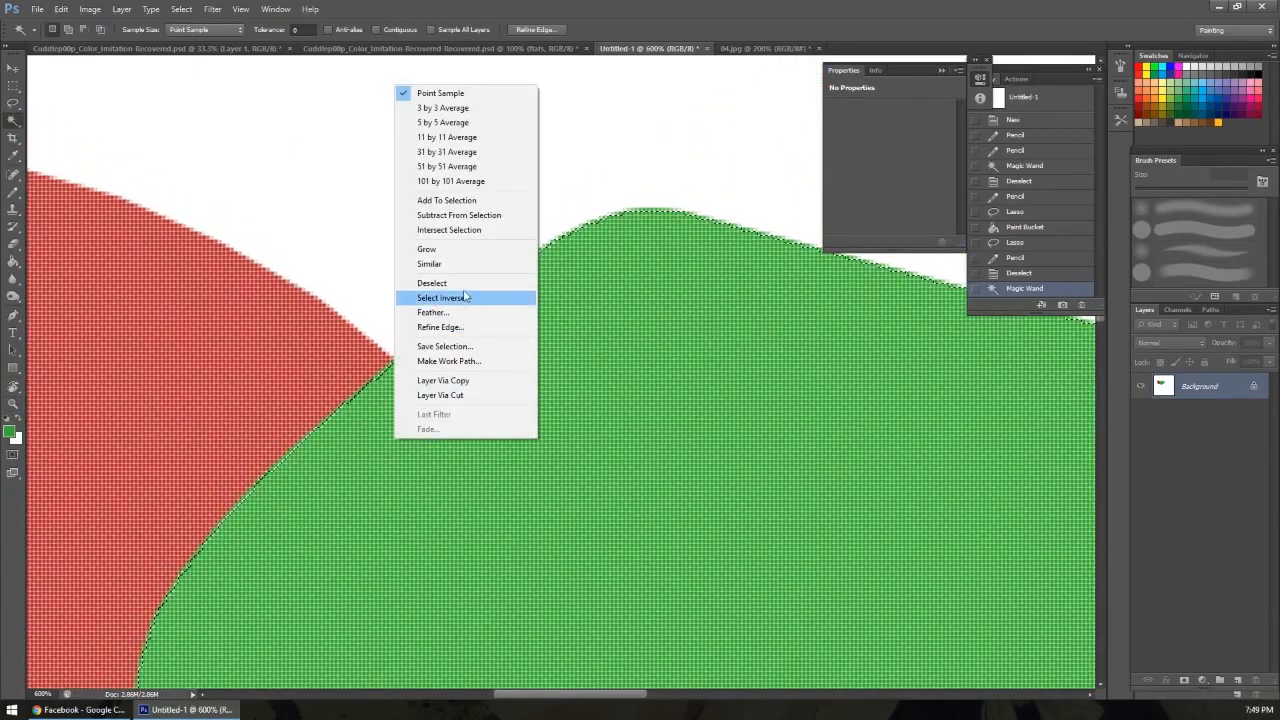
{"action": "left_click", "coordinate": [468, 298]}
{"action": "key", "text": "ctrl+alt+z"}
{"action": "key", "text": "ctrl+alt+z"}
{"action": "key", "text": "ctrl+alt+z"}
{"action": "key", "text": "ctrl+alt+z"}
{"action": "key", "text": "ctrl+alt+z"}
{"action": "key", "text": "ctrl+alt+z"}
Draw a new rounded Lasso selection with anti-aliasing turned off and paint it green with the Pencil.
{"action": "key", "text": "l"}
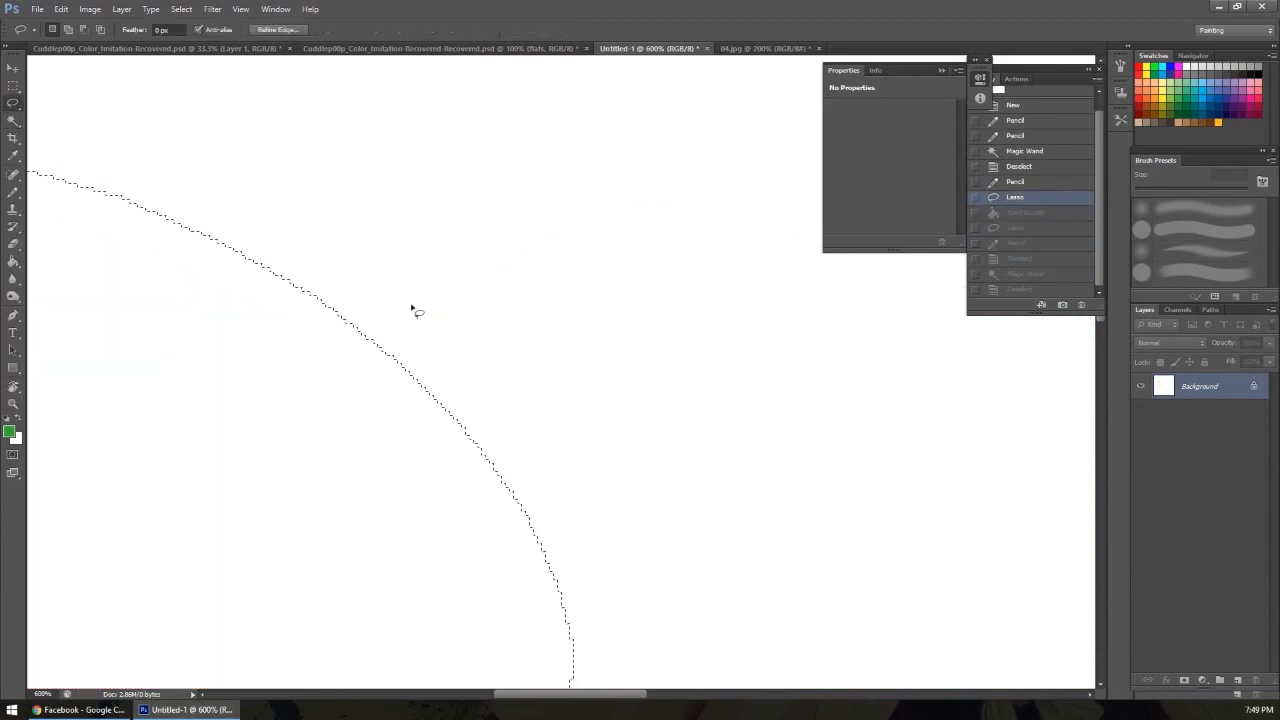
{"action": "key", "text": "z"}
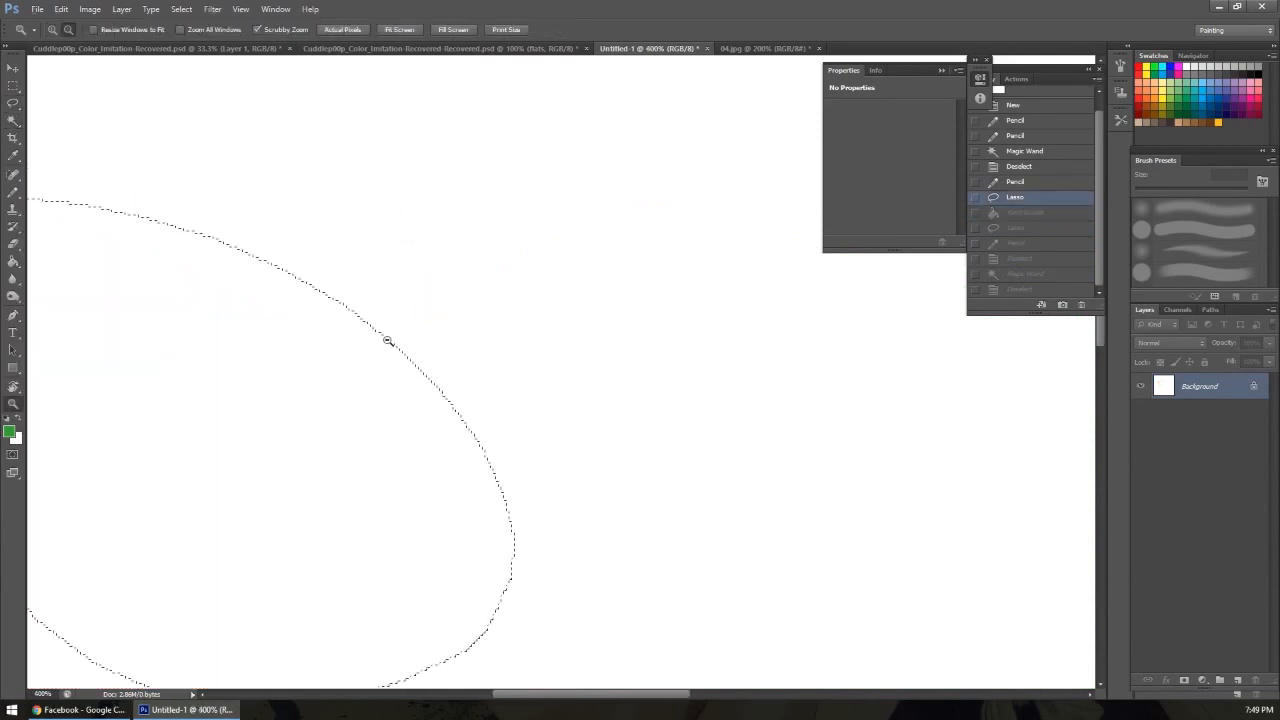
{"action": "key", "text": "l"}
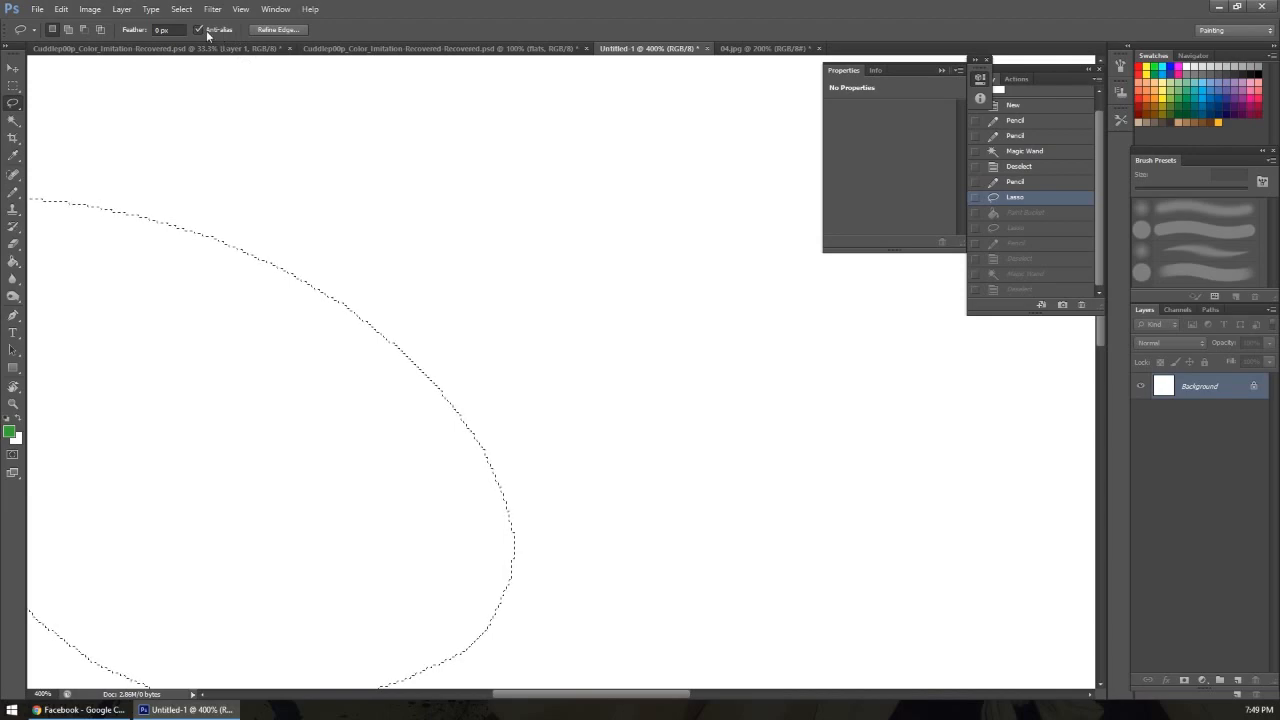
{"action": "left_click_drag", "start_coordinate": [384, 203], "coordinate": [204, 278]}
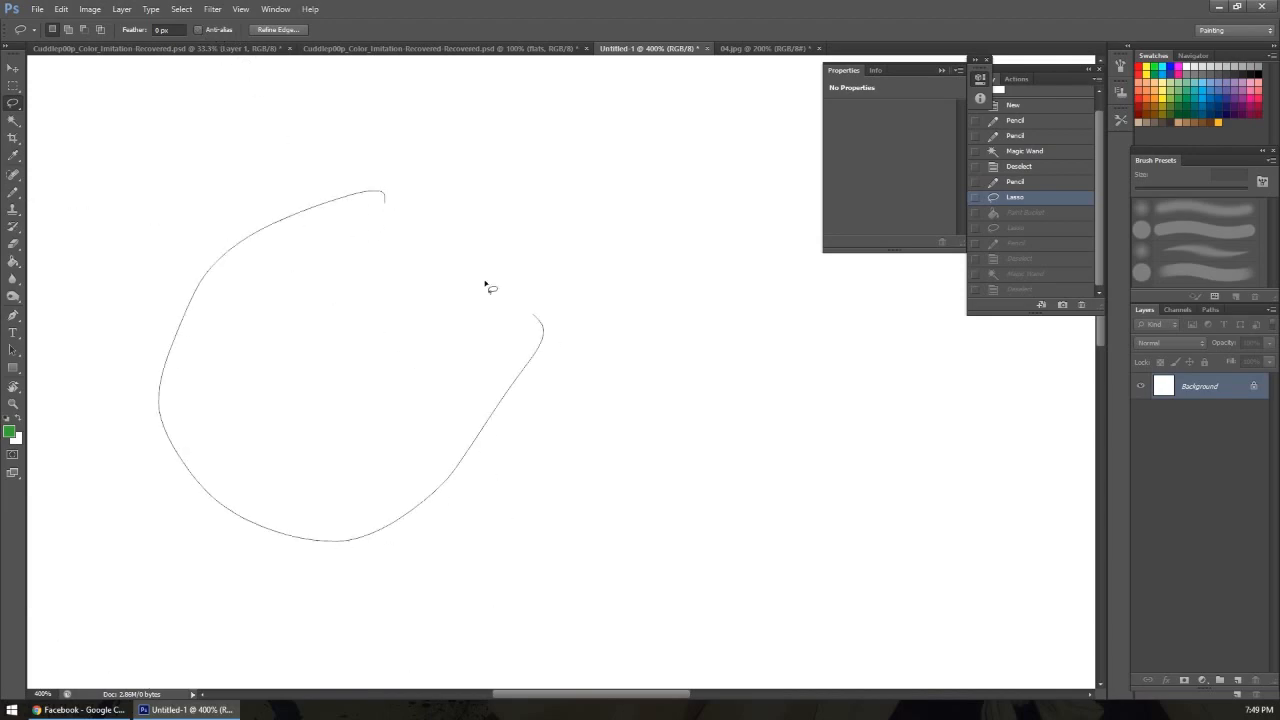
{"action": "left_click_drag", "start_coordinate": [528, 313], "coordinate": [540, 332]}
{"action": "key", "text": "b"}
{"action": "left_click", "coordinate": [400, 350]}
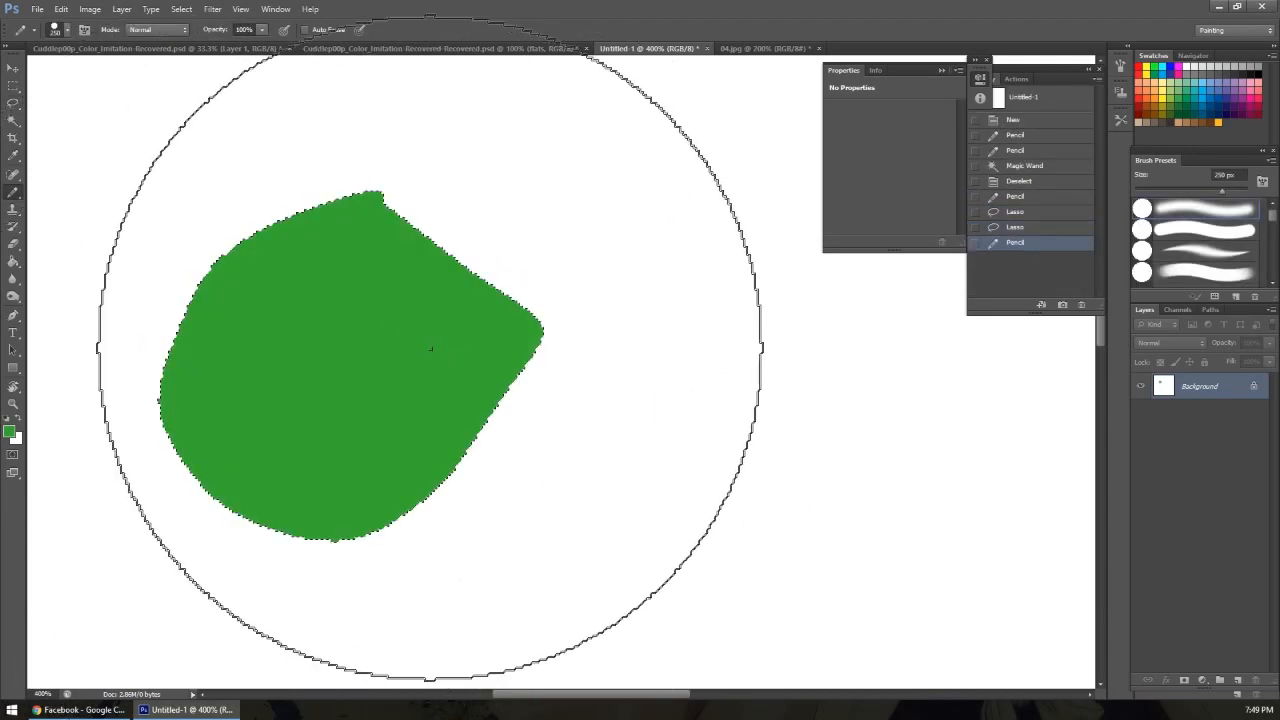
Draw a second hard-edged Lasso selection overlapping the green shape and fill it blue with the Paint Bucket.
{"action": "key", "text": "l"}
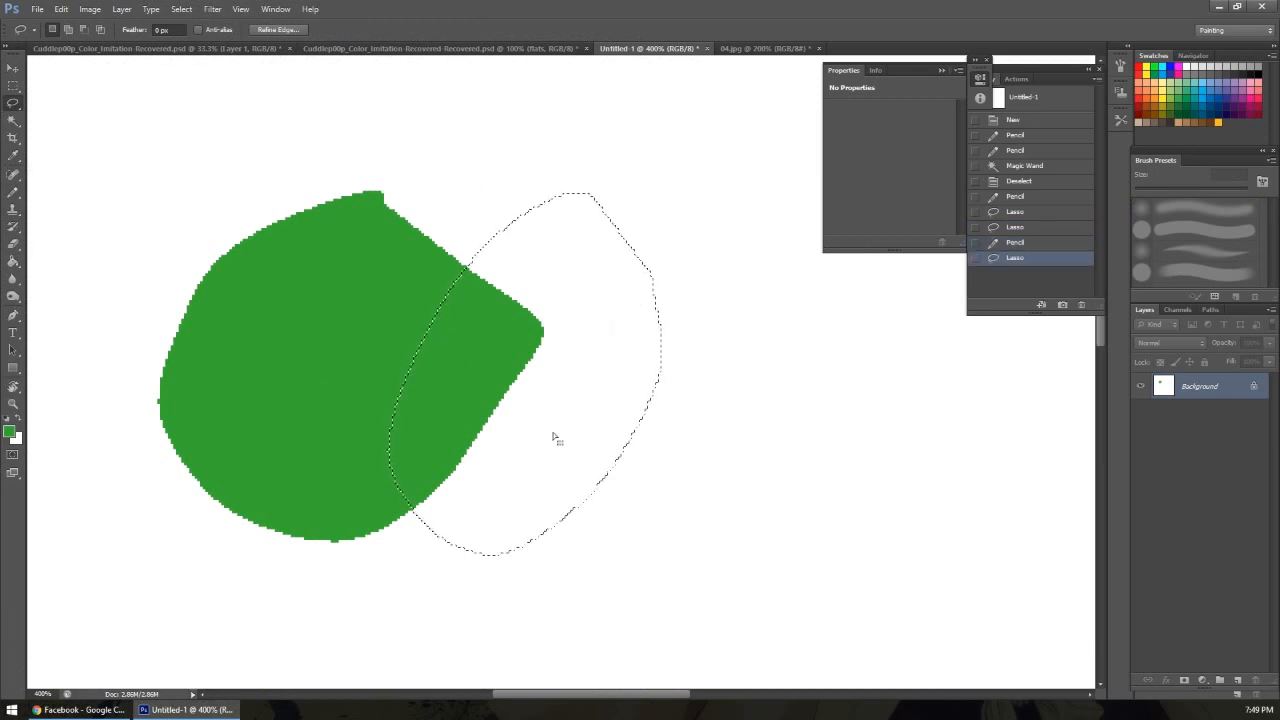
{"action": "key", "text": "n"}
{"action": "left_click_drag", "start_coordinate": [321, 338], "coordinate": [321, 297]}
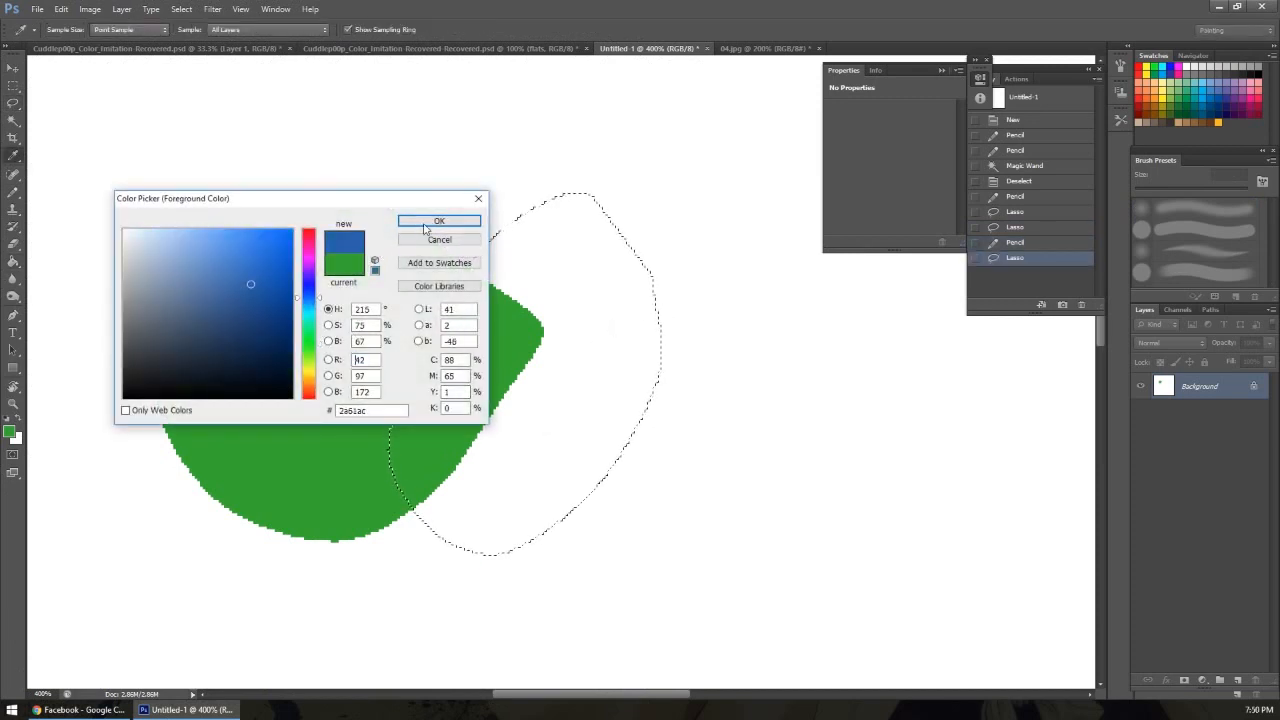
{"action": "left_click", "coordinate": [501, 385]}
{"action": "left_click", "coordinate": [307, 288]}
{"action": "left_click", "coordinate": [439, 220]}
{"action": "key", "text": "g"}
{"action": "left_click", "coordinate": [584, 322]}
{"action": "left_click", "coordinate": [500, 352]}
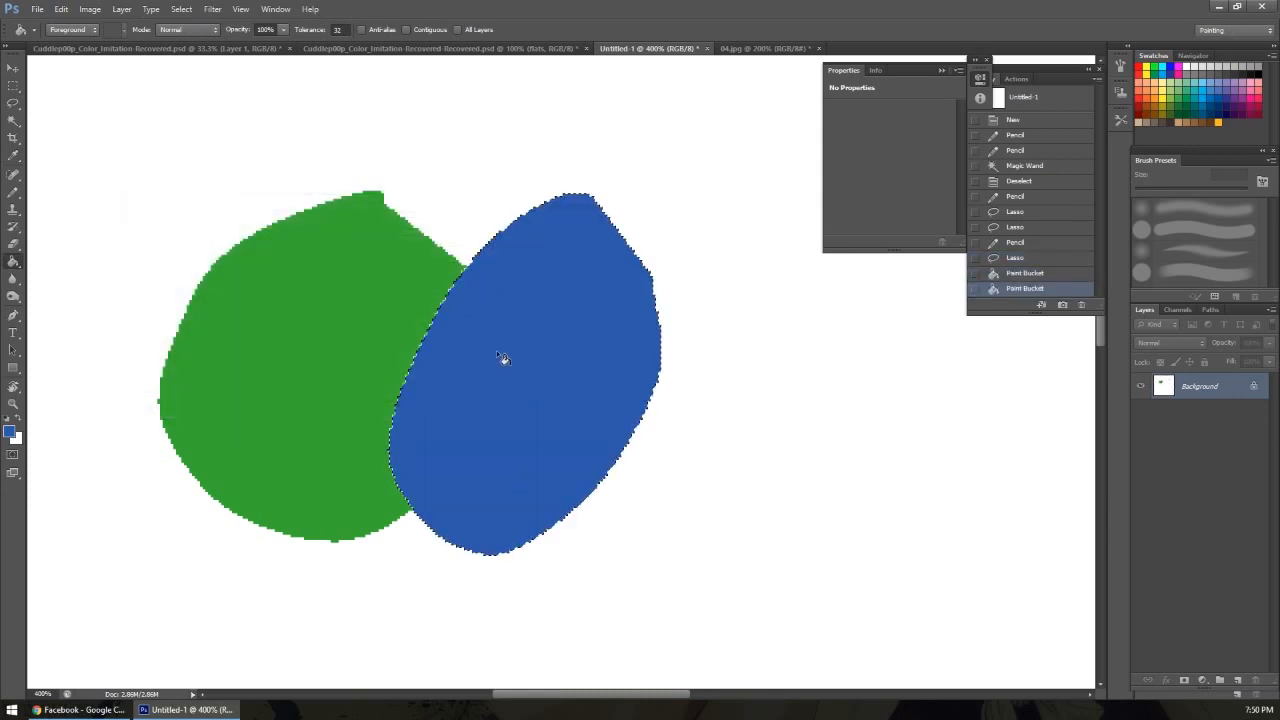
Deselect the blue shape and select the adjoining green shape with the Magic Wand.
{"action": "key", "text": "w"}
{"action": "right_click", "coordinate": [483, 366]}
{"action": "left_click", "coordinate": [520, 208]}
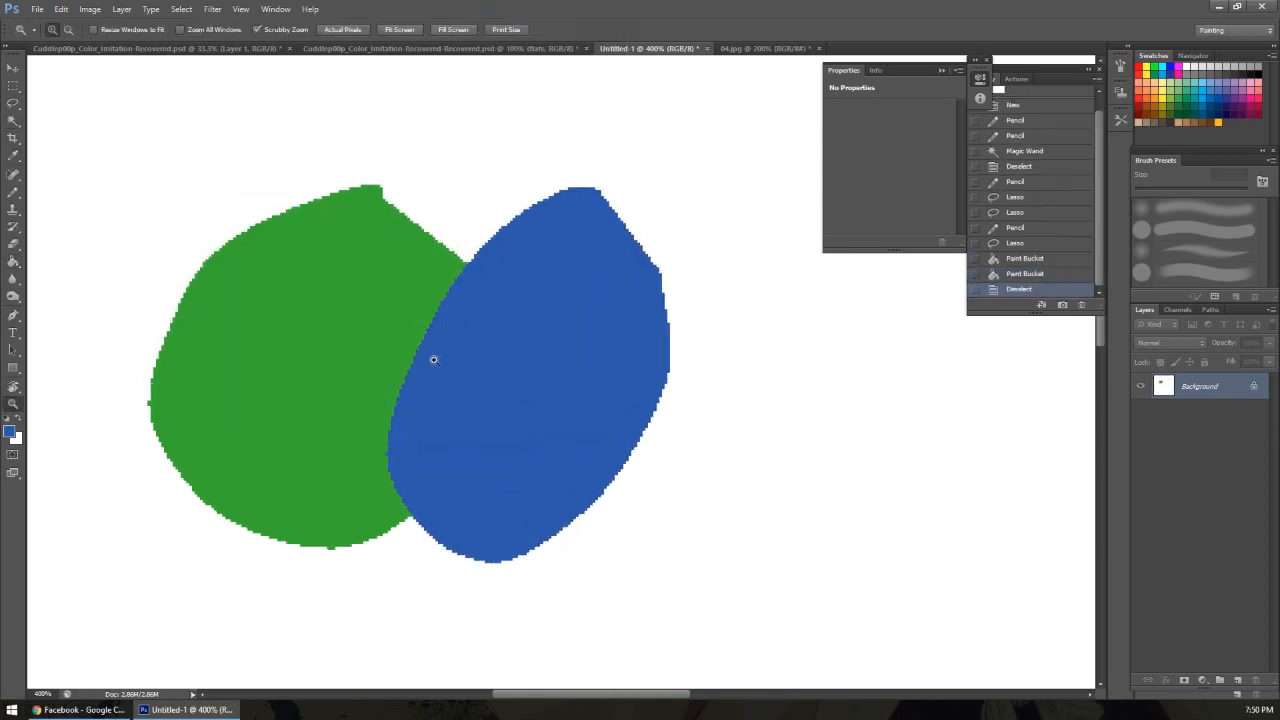
{"action": "scroll", "coordinate": [431, 357], "scroll_direction": "up", "scroll_amount": 1}
{"action": "left_click", "coordinate": [401, 350]}
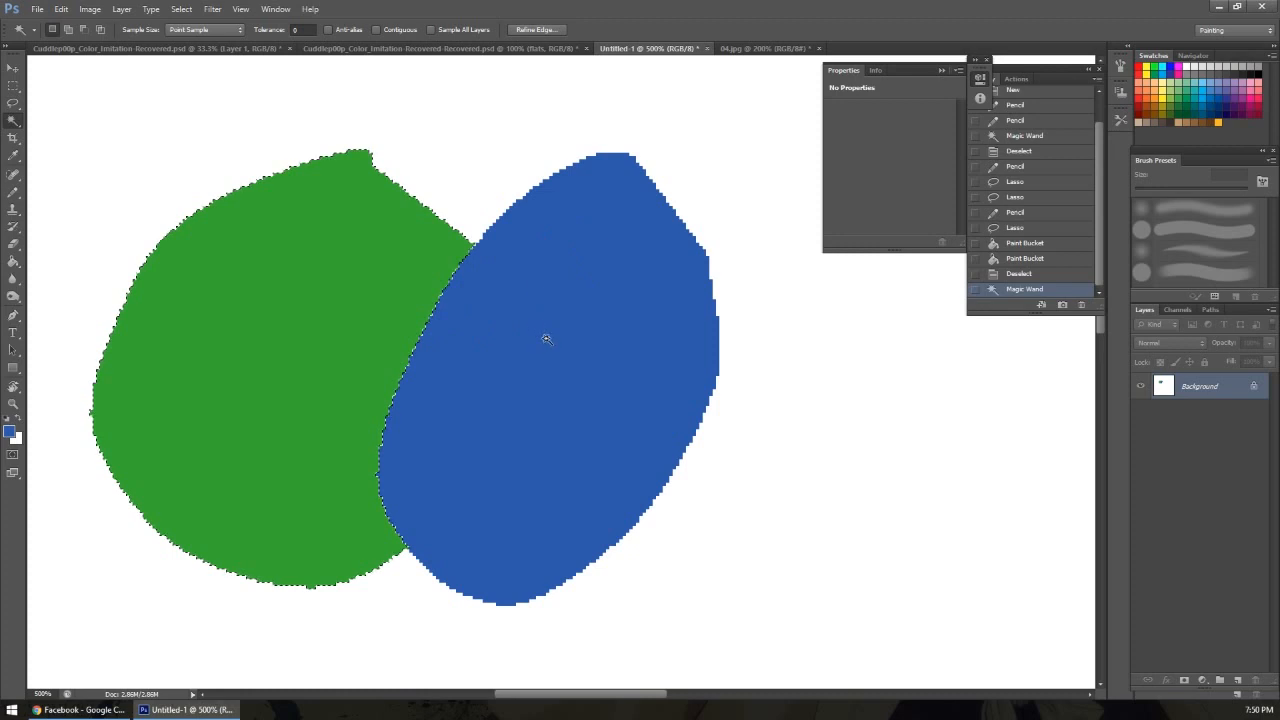
Clear the Magic Wand selection around the green shape.
{"action": "key", "text": "z"}
{"action": "left_click", "coordinate": [484, 388], "text": "alt"}
{"action": "left_click", "coordinate": [491, 402], "text": "alt"}
{"action": "left_click", "coordinate": [468, 425], "text": "alt"}
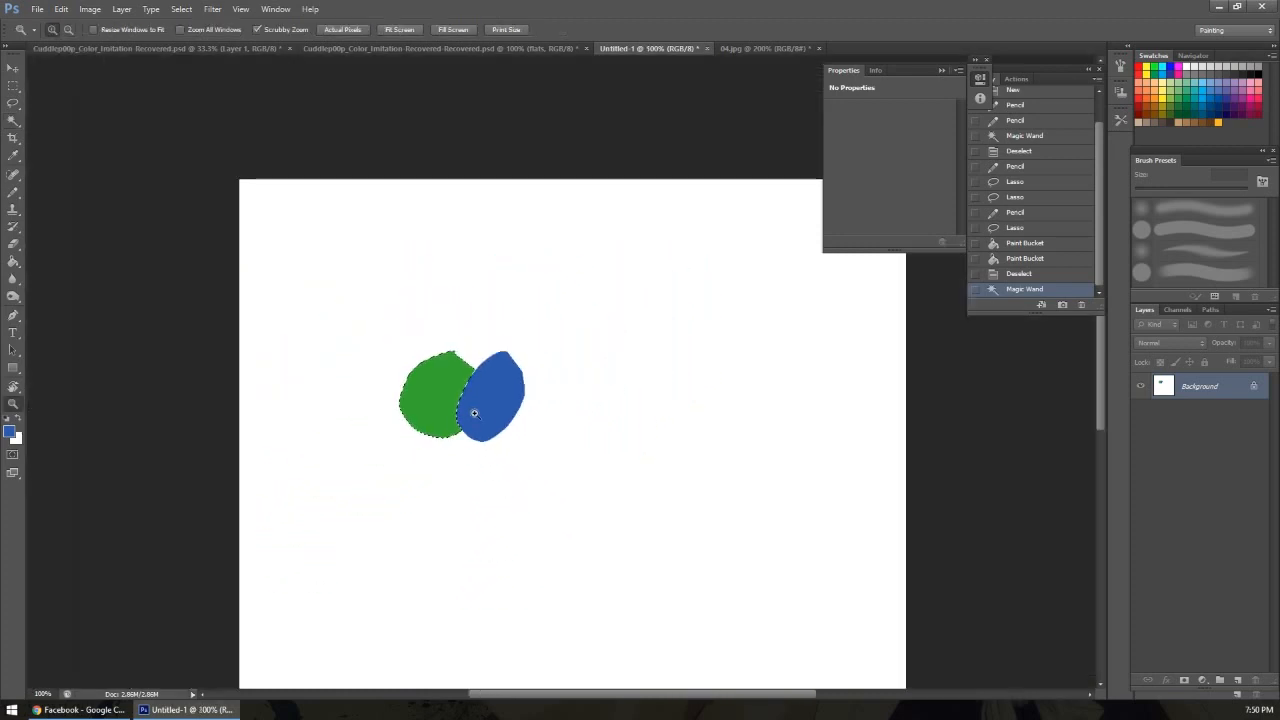
{"action": "key", "text": "w"}
{"action": "right_click", "coordinate": [436, 398]}
{"action": "left_click", "coordinate": [478, 242]}
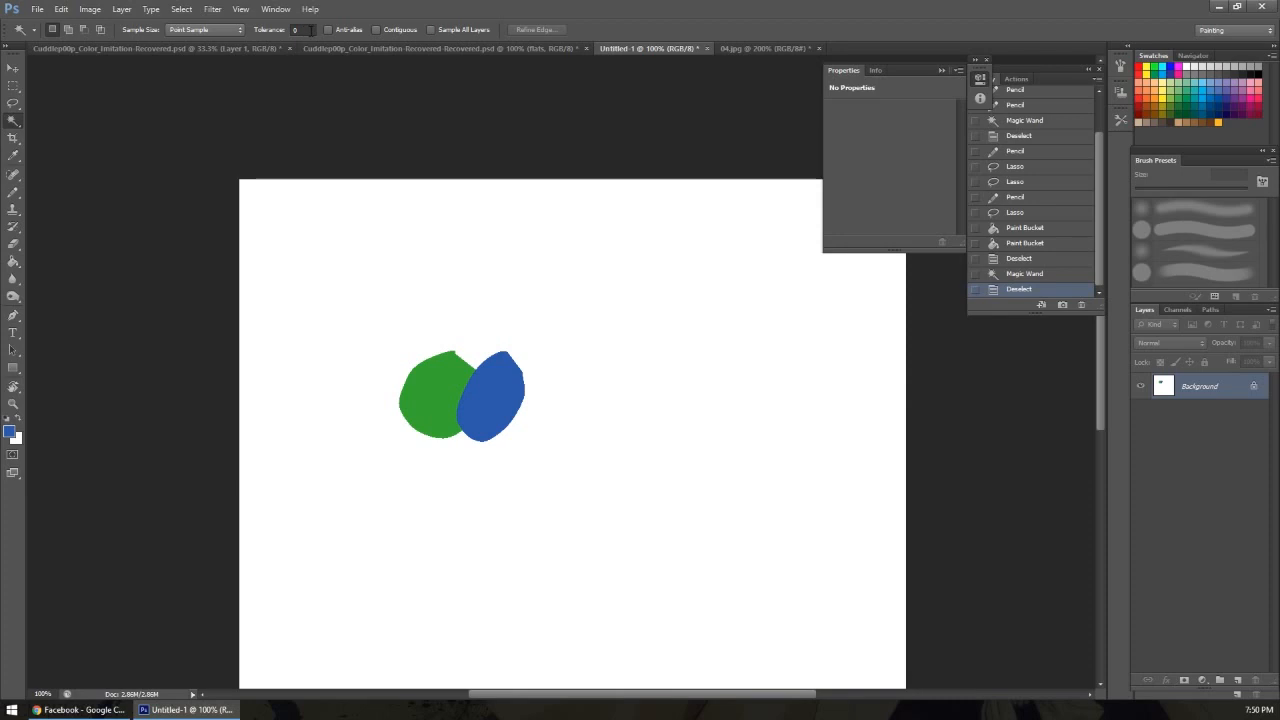
Switch through the Lasso, Pencil and Brush tools, finishing with the Pencil active.
{"action": "key", "text": "l"}
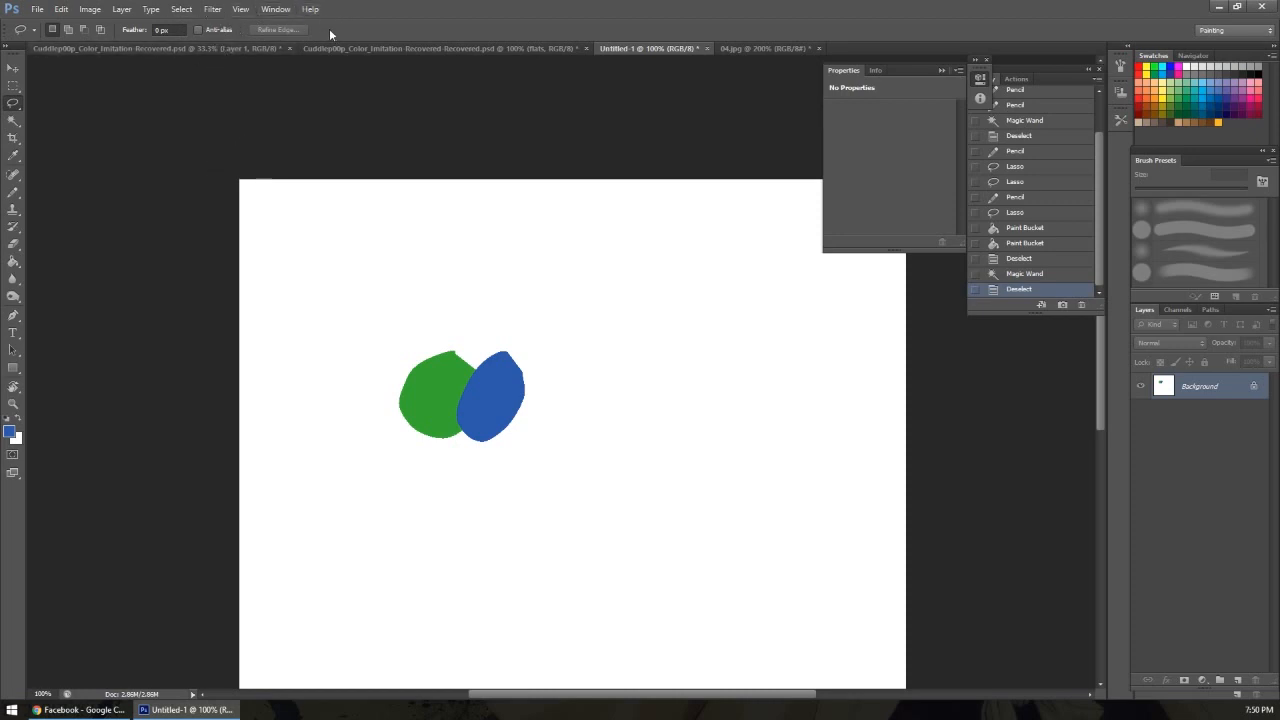
{"action": "key", "text": "b"}
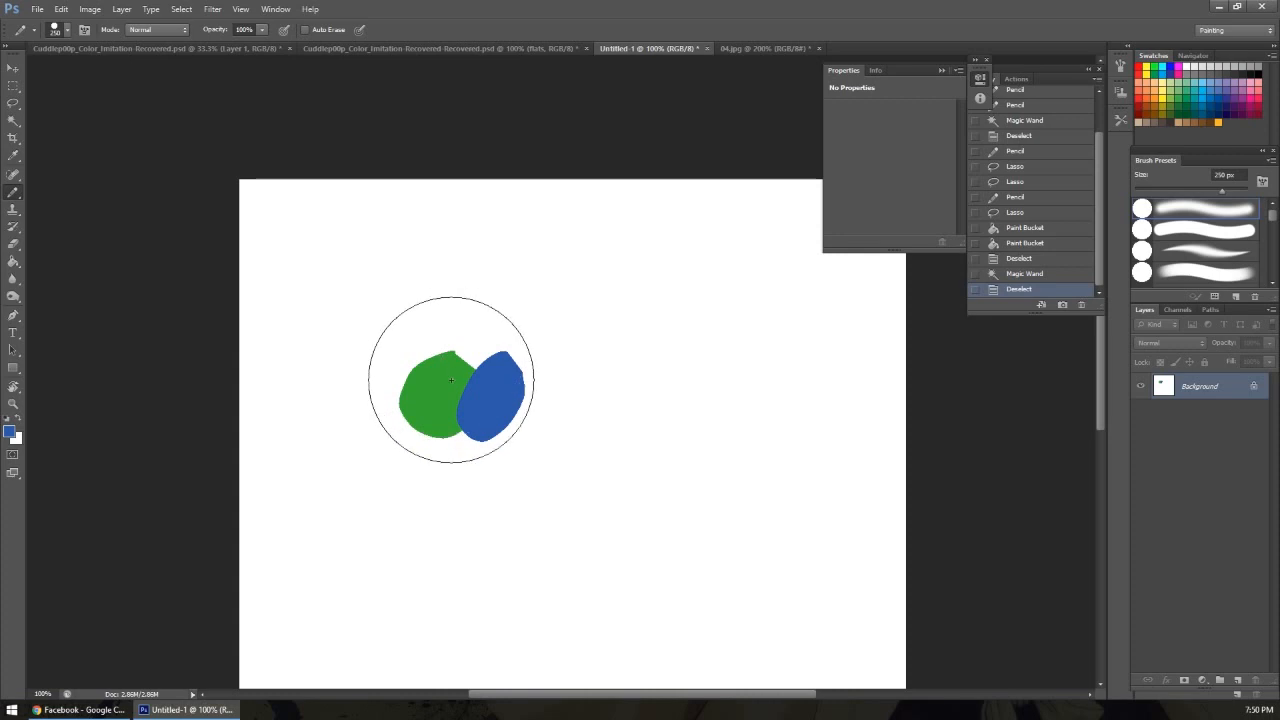
{"action": "right_click", "coordinate": [13, 192]}
{"action": "left_click", "coordinate": [70, 189]}
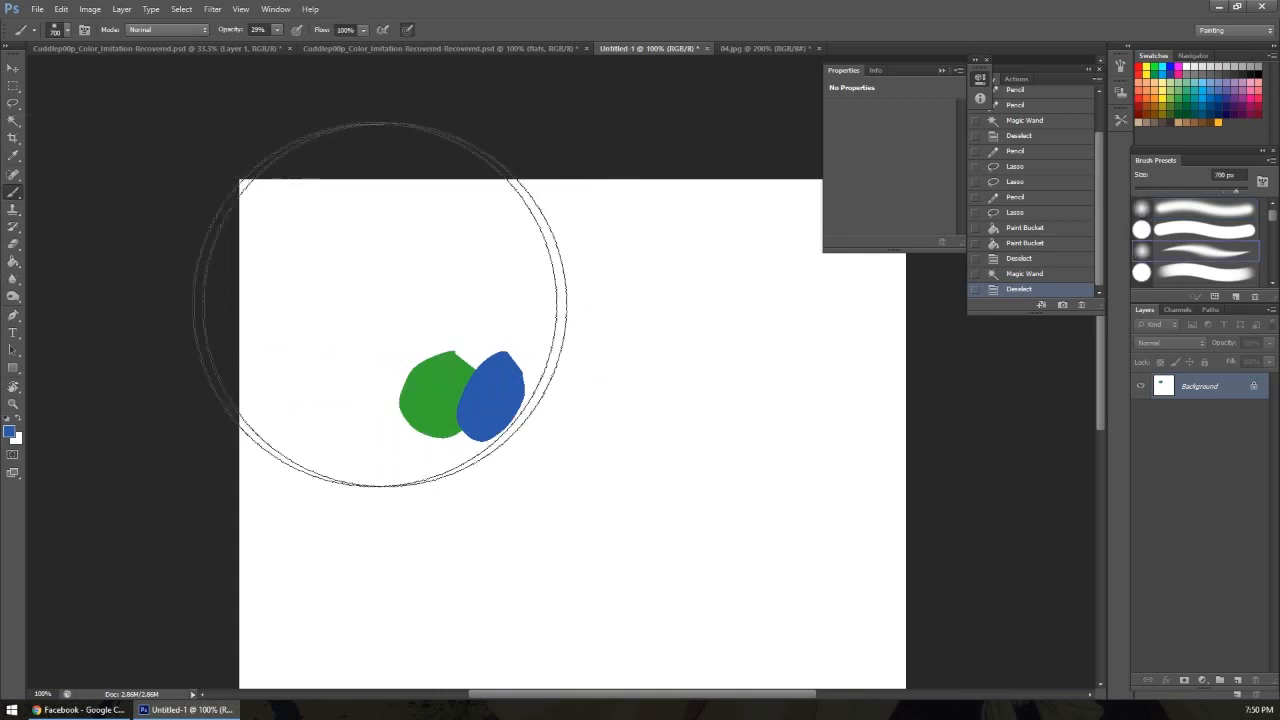
{"action": "right_click", "coordinate": [26, 197]}
{"action": "left_click", "coordinate": [68, 202]}
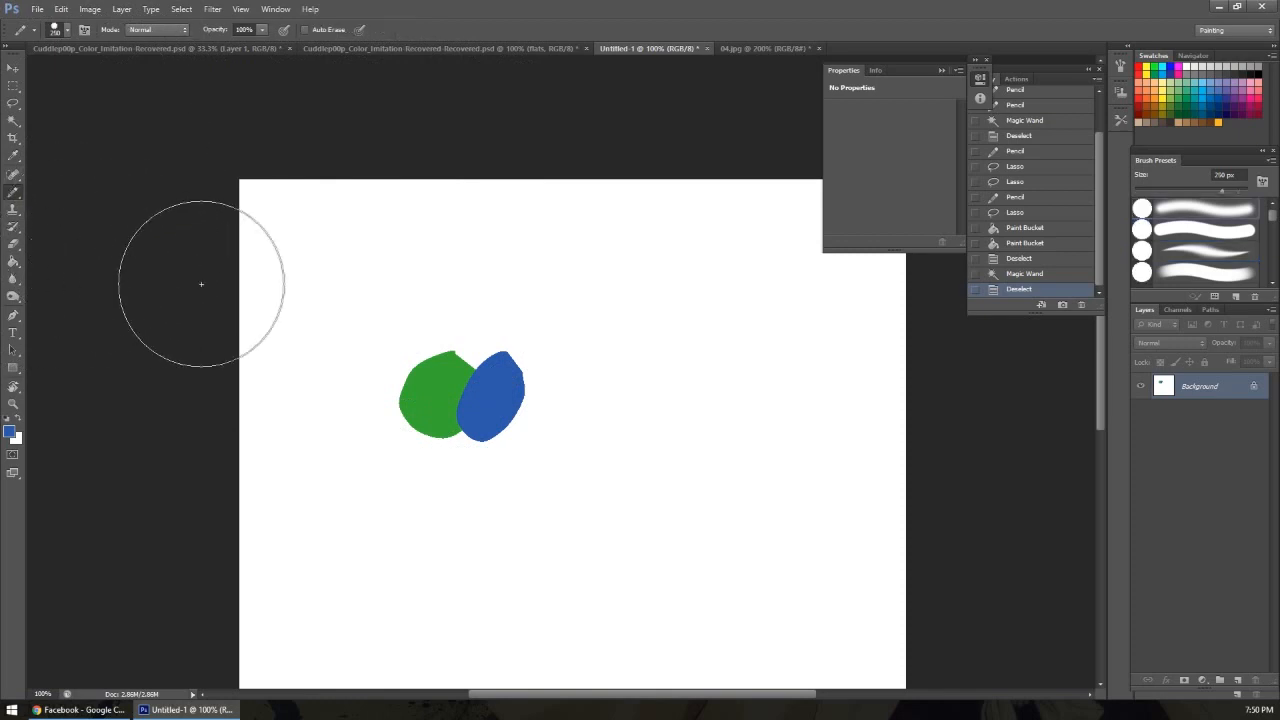
Reduce the Pencil size to 45 px and paint a thick blue freehand stroke above the two shapes.
{"action": "key", "text": "bracketleft"}
{"action": "key", "text": "bracketleft"}
{"action": "key", "text": "bracketleft"}
{"action": "key", "text": "bracketleft"}
{"action": "key", "text": "bracketleft"}
{"action": "key", "text": "bracketleft"}
{"action": "key", "text": "bracketleft"}
{"action": "key", "text": "bracketleft"}
{"action": "key", "text": "bracketleft"}
{"action": "key", "text": "bracketleft"}
{"action": "key", "text": "bracketleft"}
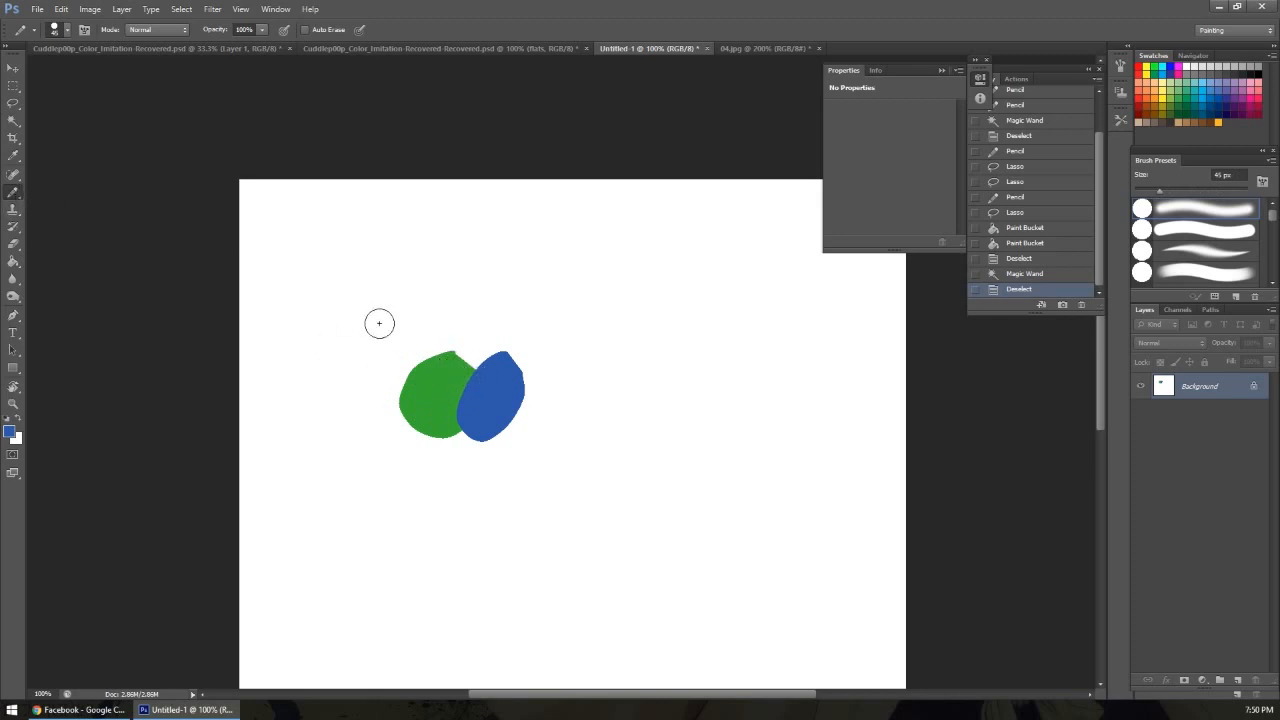
{"action": "left_click_drag", "start_coordinate": [340, 300], "coordinate": [522, 272]}
Examine the edges of the blue Pencil stroke at pixel level and compare them with the filled shapes.
{"action": "key", "text": "z"}
{"action": "left_click", "coordinate": [445, 282]}
{"action": "left_click", "coordinate": [445, 282]}
{"action": "left_click", "coordinate": [447, 283]}
{"action": "left_click", "coordinate": [447, 283]}
{"action": "left_click", "coordinate": [447, 283]}
{"action": "left_click", "coordinate": [410, 269], "text": "alt"}
{"action": "left_click", "coordinate": [411, 272], "text": "alt"}
{"action": "left_click", "coordinate": [410, 284], "text": "alt"}
{"action": "left_click", "coordinate": [411, 290], "text": "alt"}
{"action": "left_click", "coordinate": [413, 298], "text": "alt"}
{"action": "left_click", "coordinate": [415, 305], "text": "alt"}
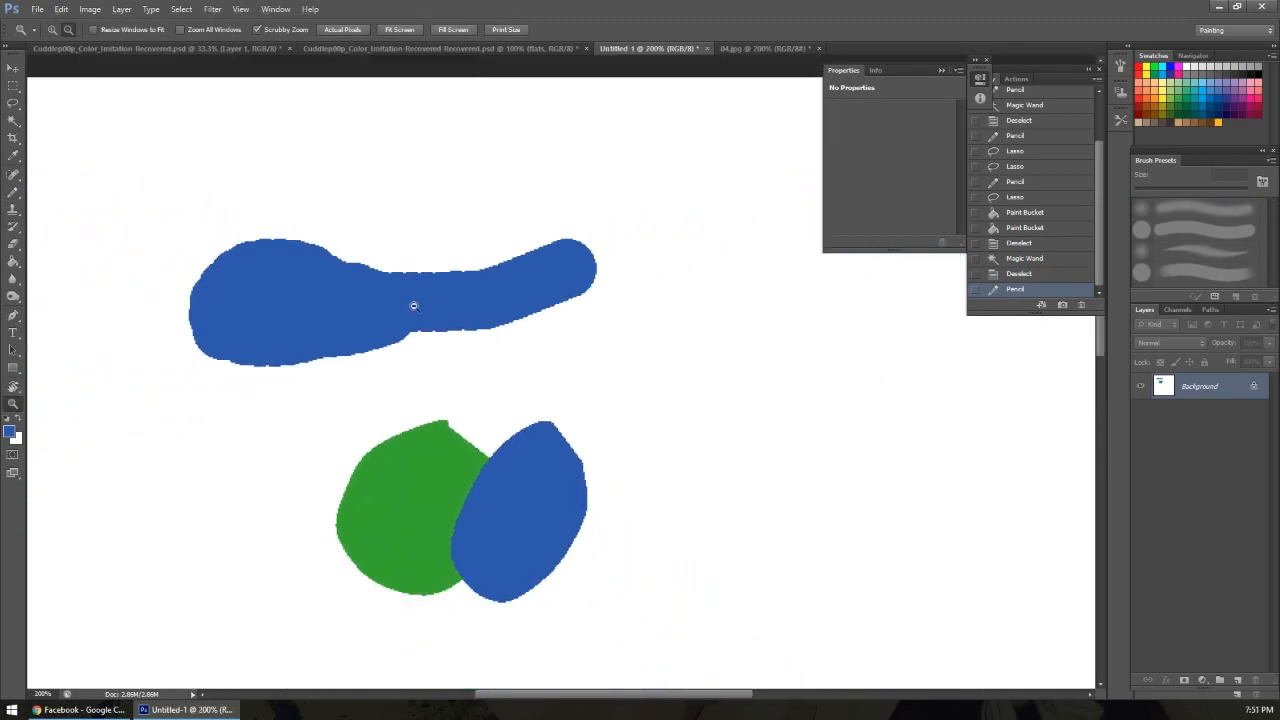
{"action": "left_click", "coordinate": [377, 318], "text": "alt"}
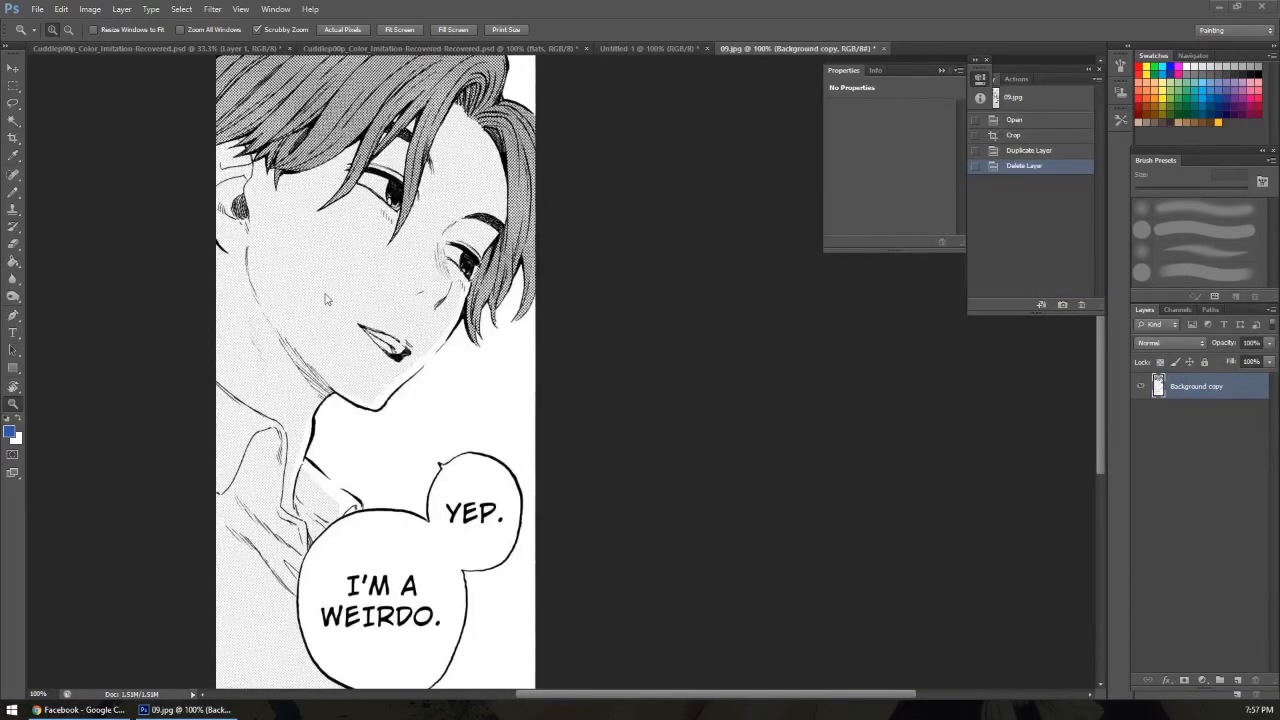
Set the blending mode of the Background copy line-art layer in 09.jpg to Multiply.
{"action": "scroll", "coordinate": [441, 252], "scroll_direction": "up", "scroll_amount": 5}
{"action": "scroll", "coordinate": [420, 250], "scroll_direction": "down", "scroll_amount": 6}
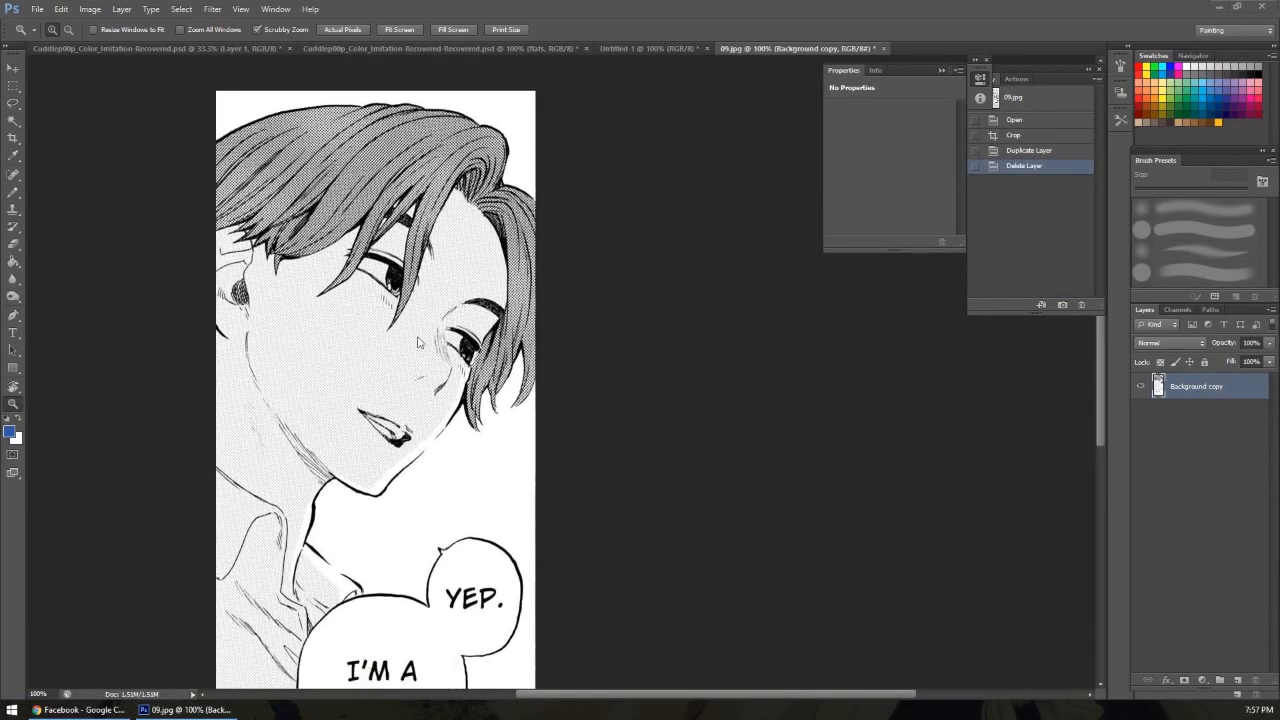
{"action": "left_click", "coordinate": [380, 280], "text": "alt"}
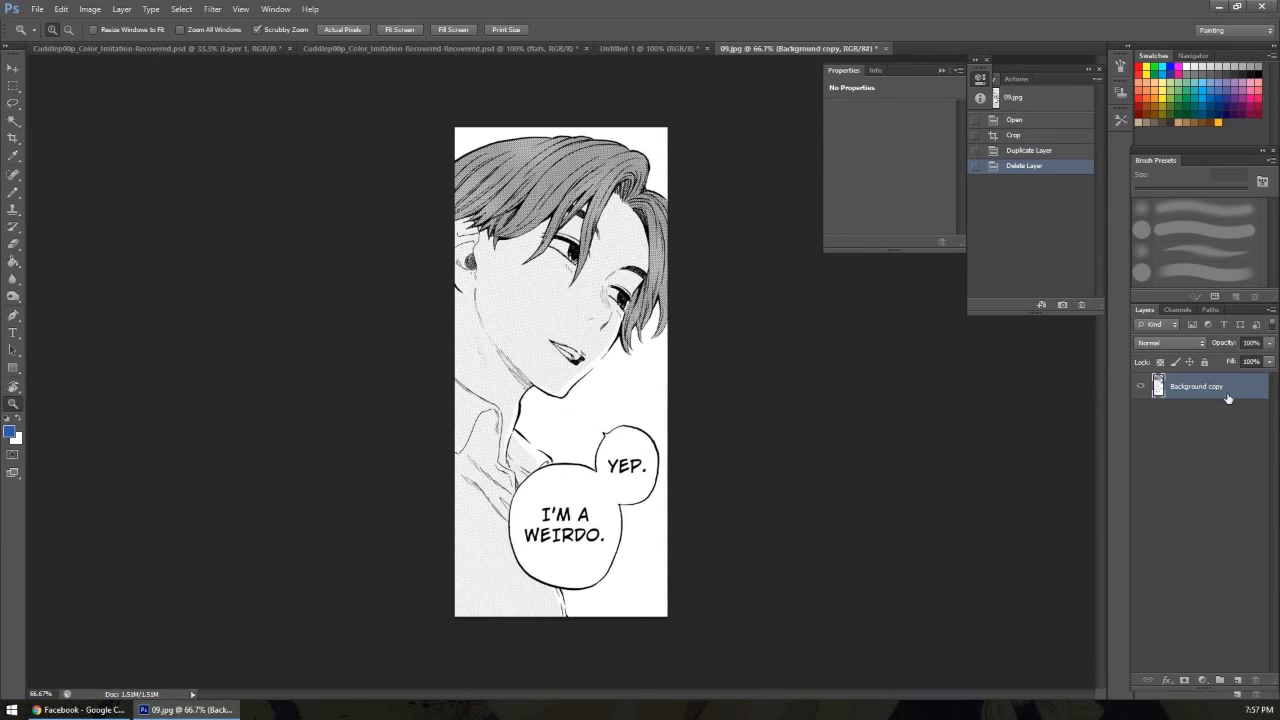
{"action": "mouse_move", "coordinate": [1222, 393]}
{"action": "left_mouse_down"}
{"action": "mouse_move", "coordinate": [1216, 580]}
{"action": "mouse_move", "coordinate": [1226, 402]}
{"action": "left_mouse_up"}
{"action": "left_click", "coordinate": [1176, 344]}
{"action": "left_click", "coordinate": [1151, 405]}
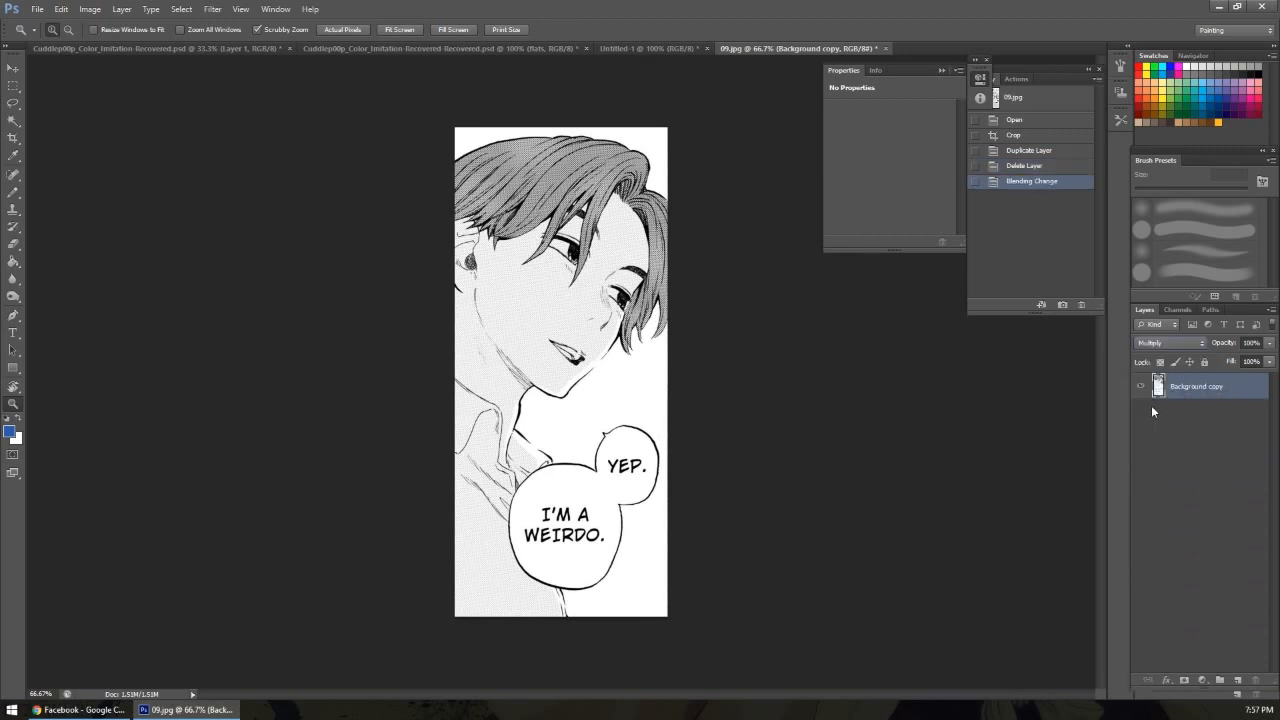
Add a new layer beneath the line-art layer and name it Flats.
{"action": "left_click", "coordinate": [1141, 388]}
{"action": "left_click", "coordinate": [1141, 388]}
{"action": "left_click", "coordinate": [1237, 680]}
{"action": "left_click_drag", "start_coordinate": [1188, 390], "coordinate": [1196, 433]}
{"action": "double_click", "coordinate": [1182, 414]}
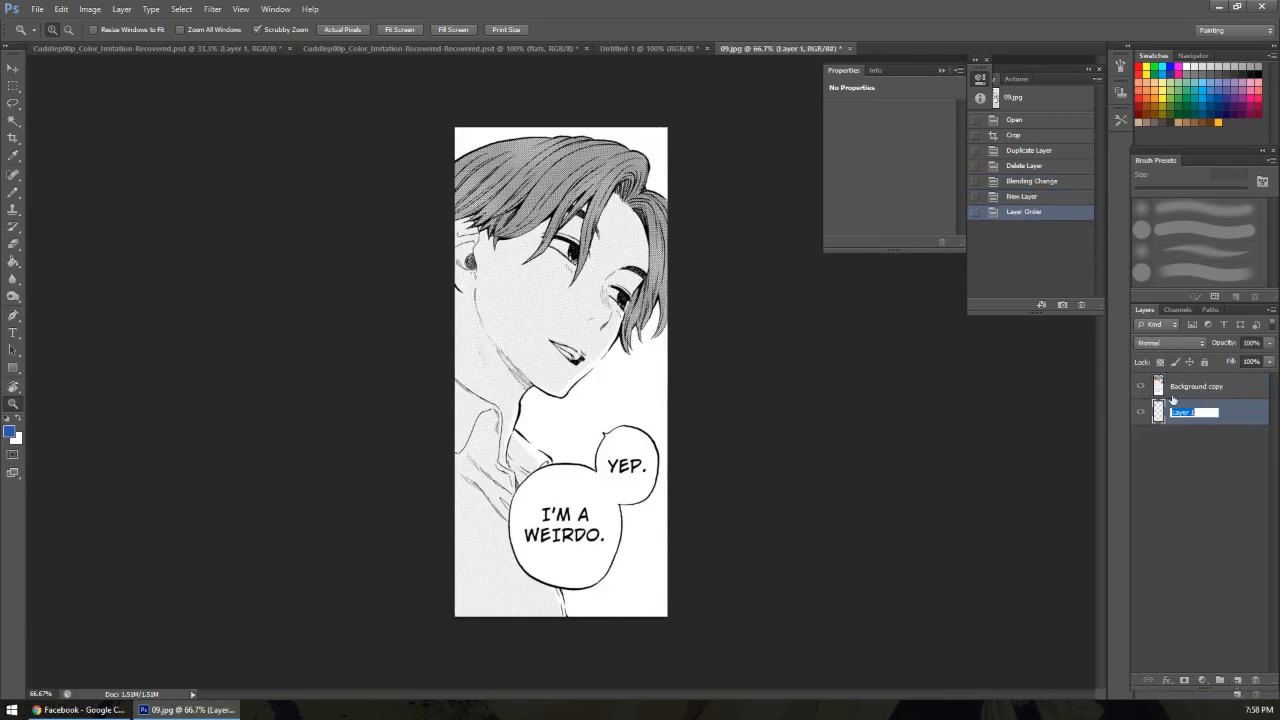
{"action": "type", "text": "Flats"}
{"action": "key", "text": "Return"}
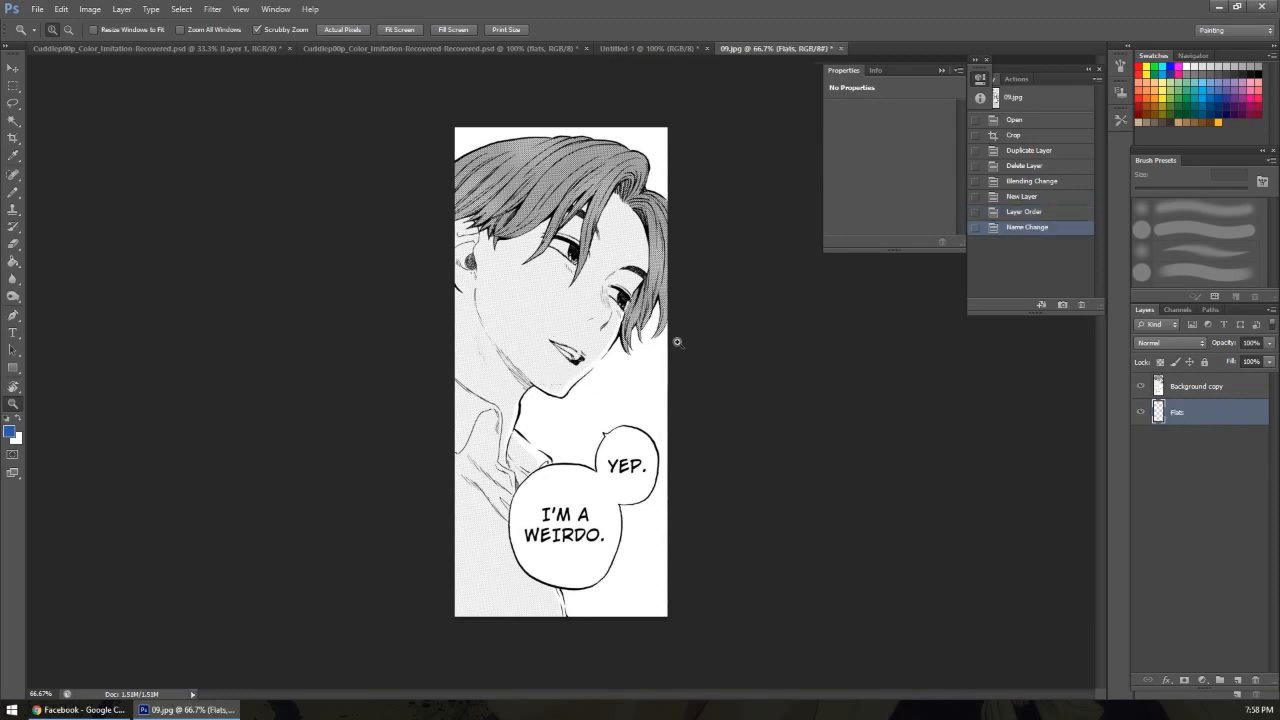
Fill the entire Flats layer with the blue foreground colour using the Paint Bucket.
{"action": "key", "text": "g"}
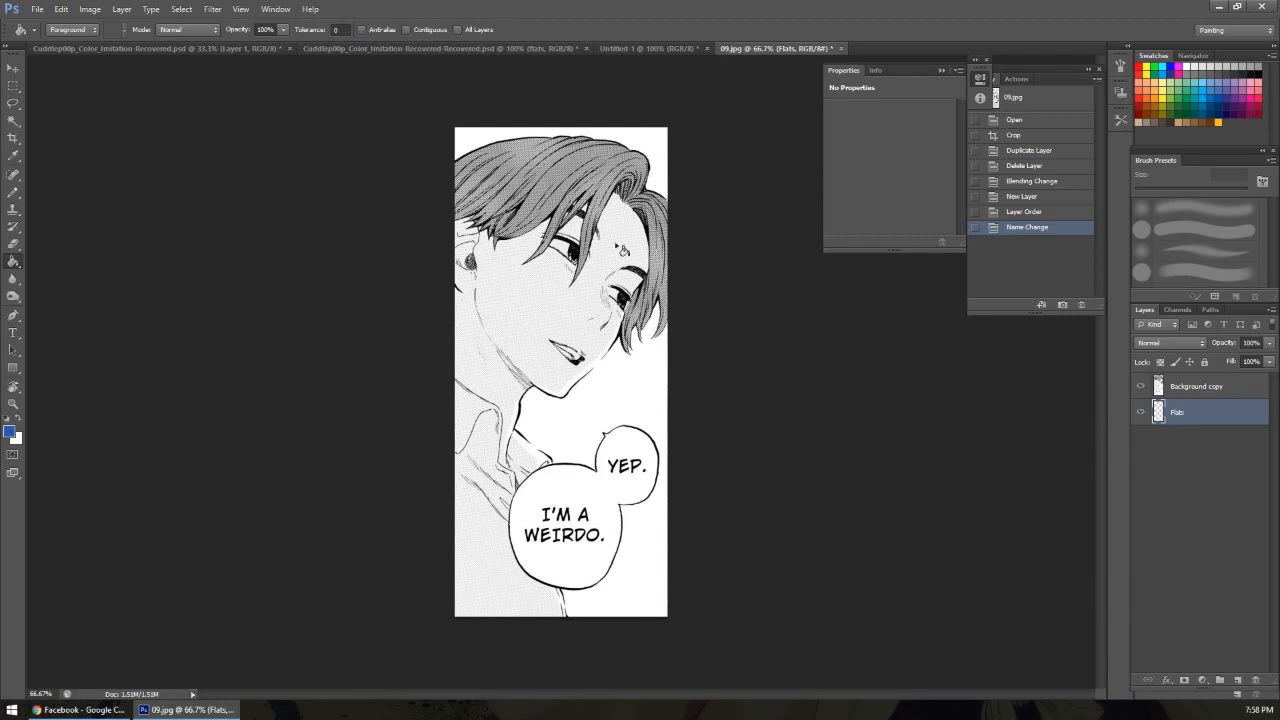
{"action": "left_click", "coordinate": [604, 358]}
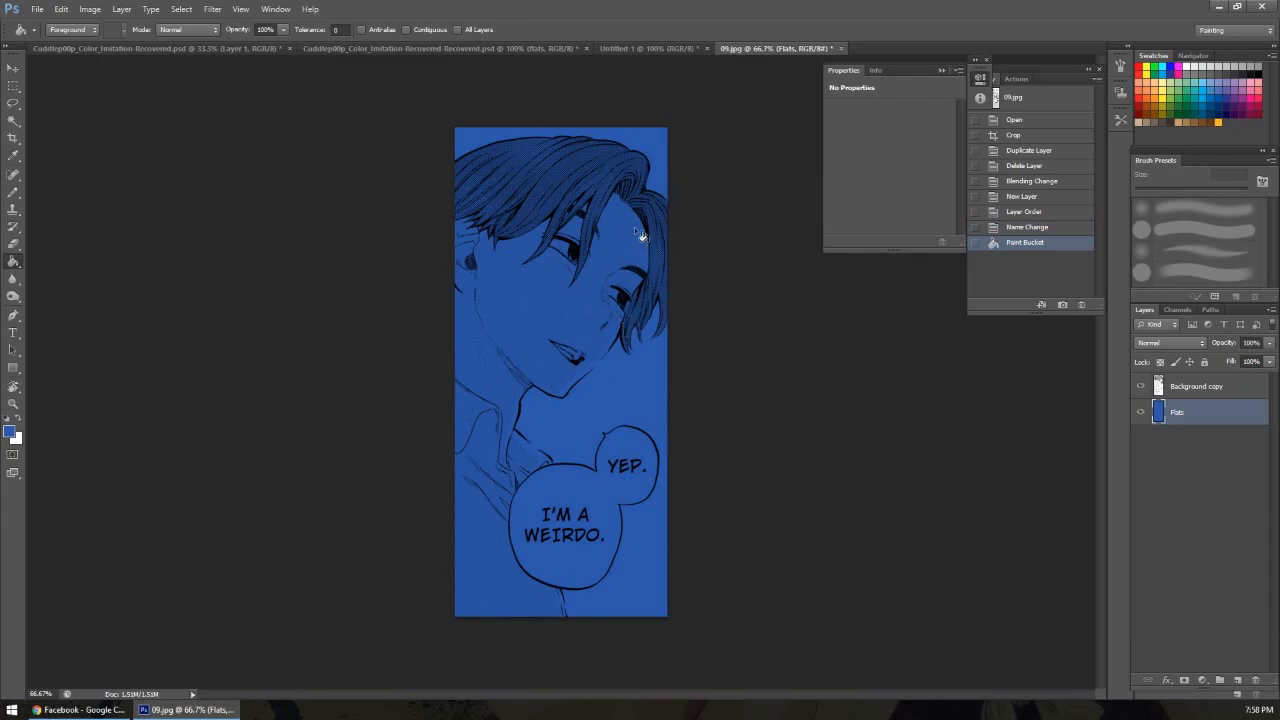
Lasso the back part of the hair, following its outer outline from the panel's edge toward the crown.
{"action": "key", "text": "z"}
{"action": "left_click_drag", "start_coordinate": [583, 219], "coordinate": [480, 411]}
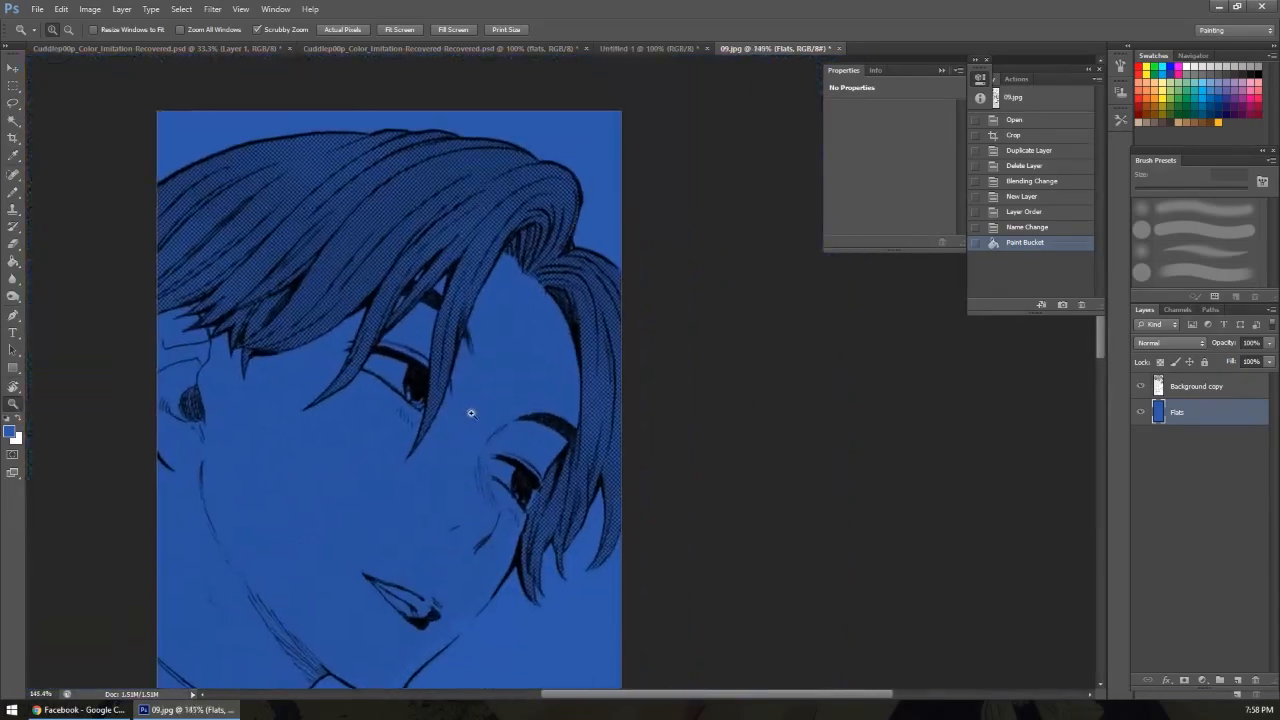
{"action": "left_click", "coordinate": [361, 287]}
{"action": "left_click_drag", "start_coordinate": [471, 331], "coordinate": [320, 189]}
{"action": "left_click_drag", "start_coordinate": [403, 405], "coordinate": [389, 205]}
{"action": "left_click_drag", "start_coordinate": [197, 548], "coordinate": [389, 363]}
{"action": "left_click_drag", "start_coordinate": [297, 172], "coordinate": [354, 420]}
{"action": "left_click_drag", "start_coordinate": [455, 75], "coordinate": [358, 434]}
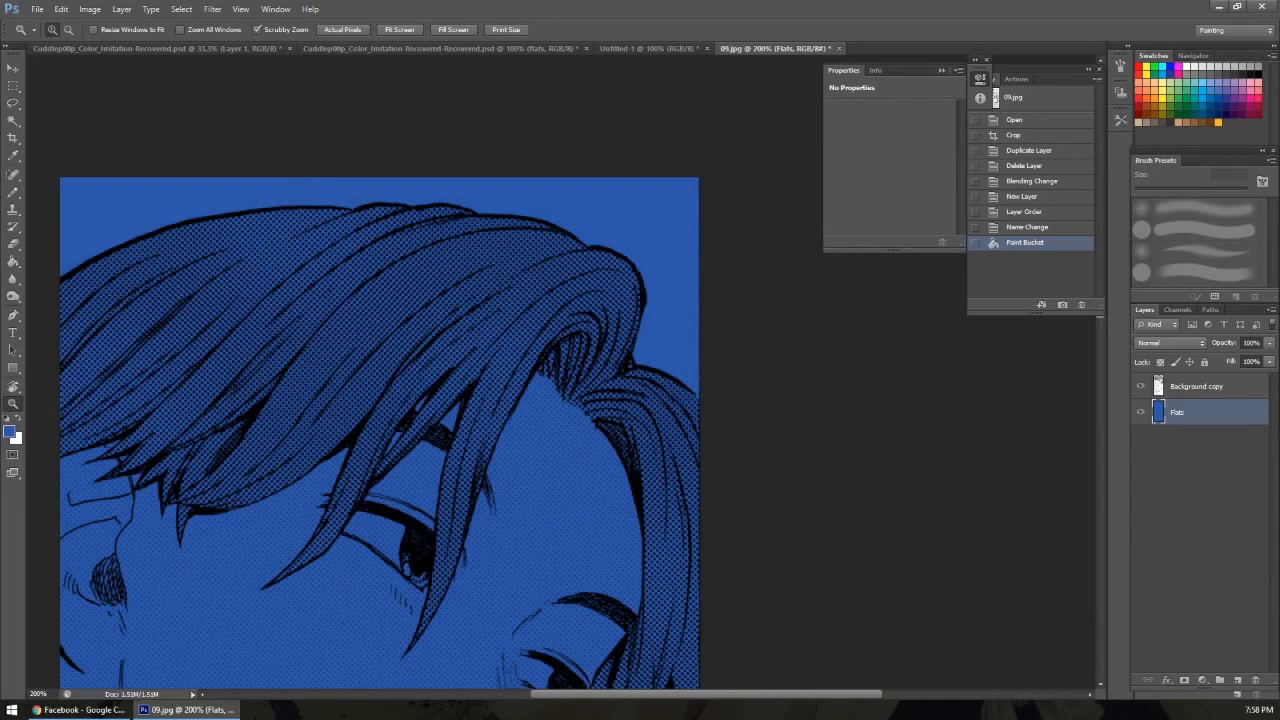
{"action": "key", "text": "l"}
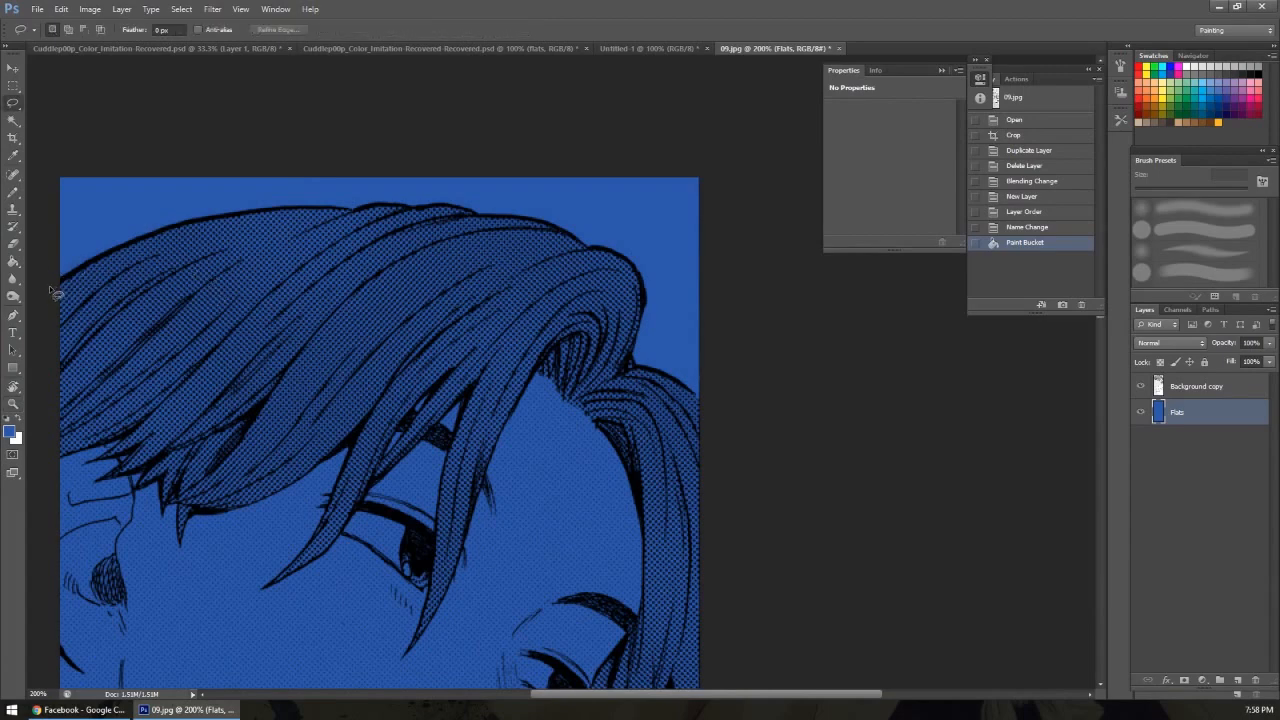
{"action": "mouse_move", "coordinate": [57, 290]}
{"action": "left_mouse_down"}
{"action": "mouse_move", "coordinate": [206, 218]}
{"action": "mouse_move", "coordinate": [303, 207]}
{"action": "mouse_move", "coordinate": [374, 228]}
{"action": "mouse_move", "coordinate": [382, 275]}
{"action": "mouse_move", "coordinate": [304, 345]}
{"action": "mouse_move", "coordinate": [148, 428]}
{"action": "mouse_move", "coordinate": [40, 436]}
{"action": "left_mouse_up"}
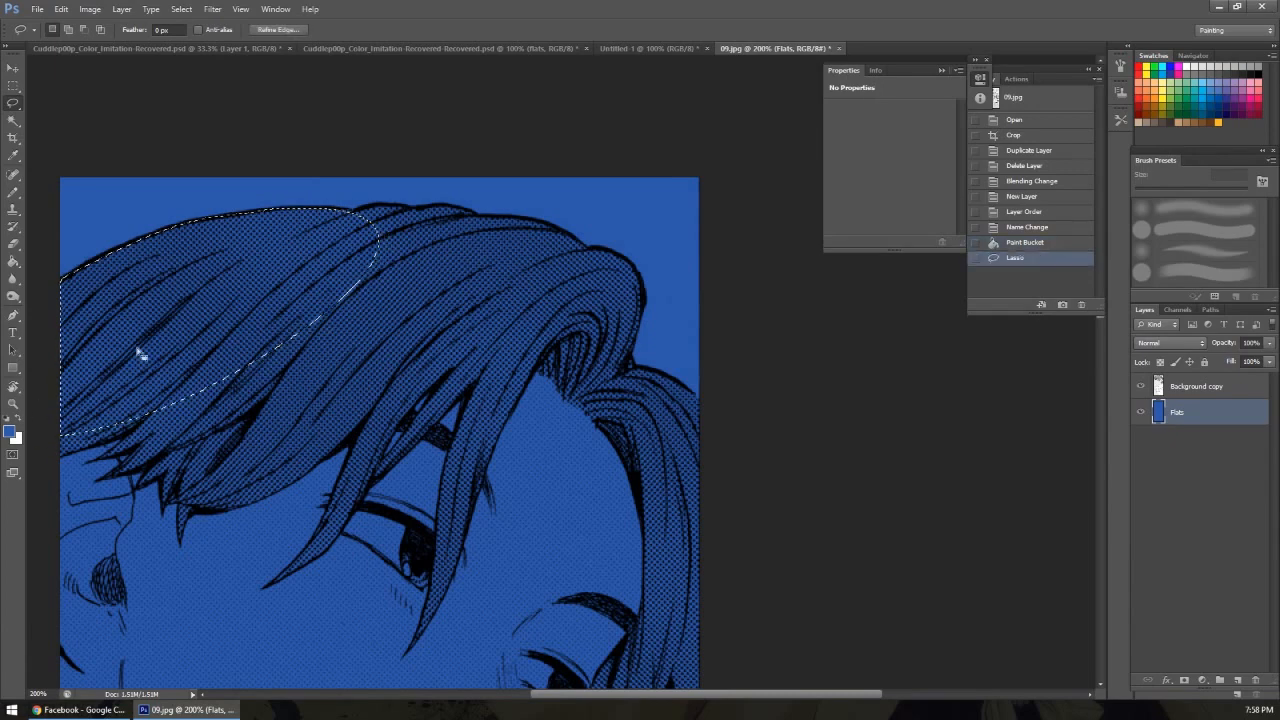
Add the next stretch of hair along the top of the head to the lasso selection.
{"action": "key", "text": "space"}
{"action": "mouse_move", "coordinate": [503, 314]}
{"action": "left_mouse_down"}
{"action": "mouse_move", "coordinate": [353, 359]}
{"action": "mouse_move", "coordinate": [412, 388]}
{"action": "left_mouse_up"}
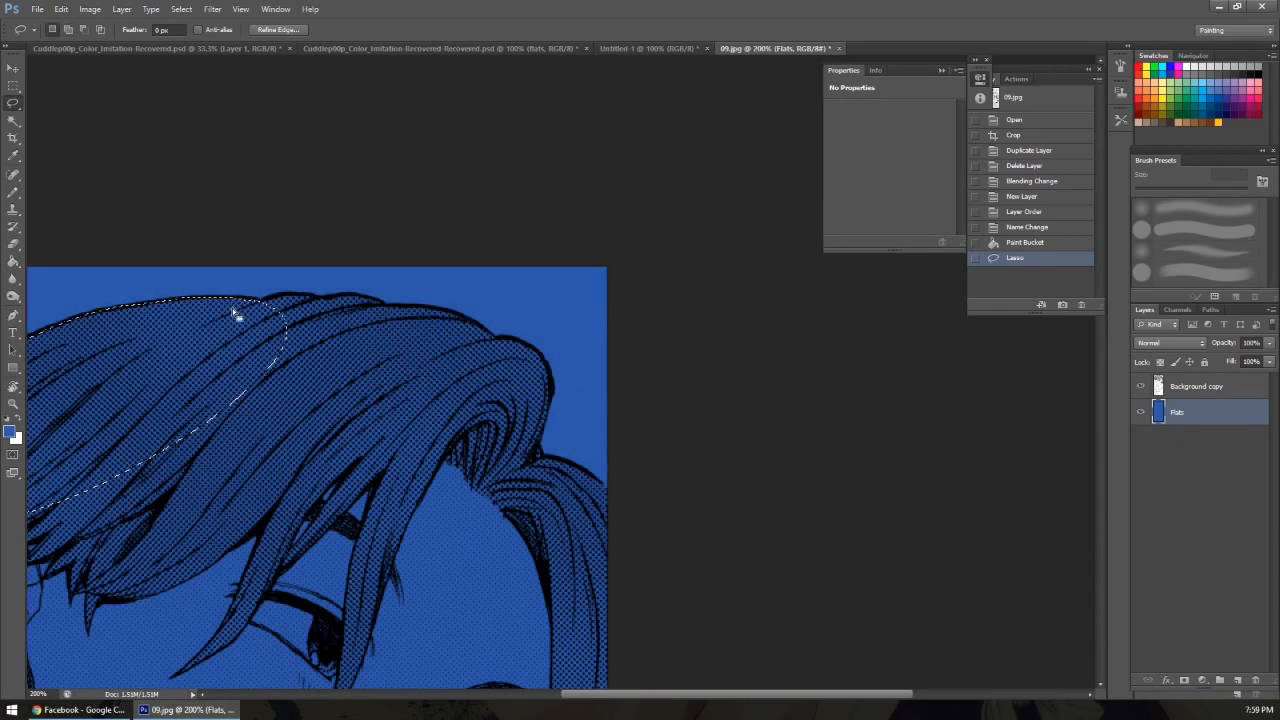
{"action": "mouse_move", "coordinate": [310, 378]}
{"action": "left_mouse_down"}
{"action": "mouse_move", "coordinate": [586, 360]}
{"action": "mouse_move", "coordinate": [337, 457]}
{"action": "mouse_move", "coordinate": [349, 420]}
{"action": "left_mouse_up"}
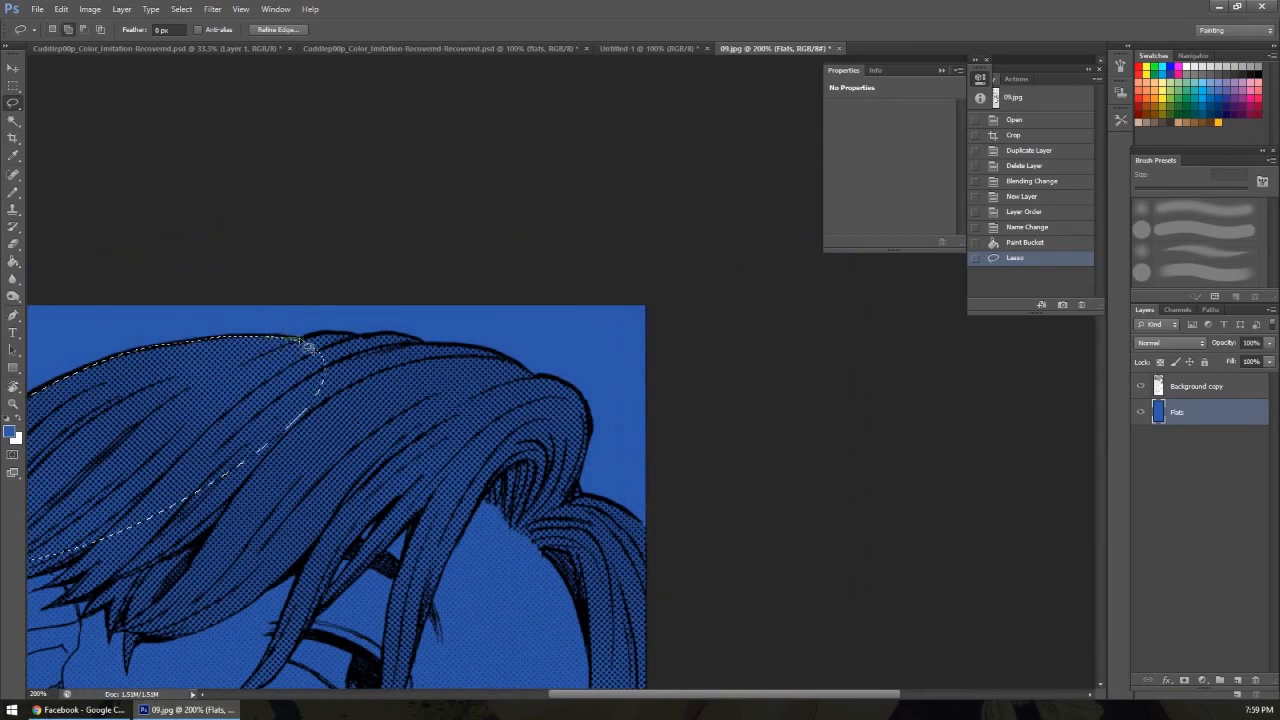
{"action": "mouse_move", "coordinate": [305, 338]}
{"action": "left_mouse_down"}
{"action": "mouse_move", "coordinate": [425, 350]}
{"action": "mouse_move", "coordinate": [421, 365]}
{"action": "mouse_move", "coordinate": [314, 389]}
{"action": "left_mouse_up"}
{"action": "left_click_drag", "start_coordinate": [448, 385], "coordinate": [356, 358]}
Rotate the canvas about -43° and extend the lasso selection over the crown and parting, past the panel's edge.
{"action": "key", "text": "r"}
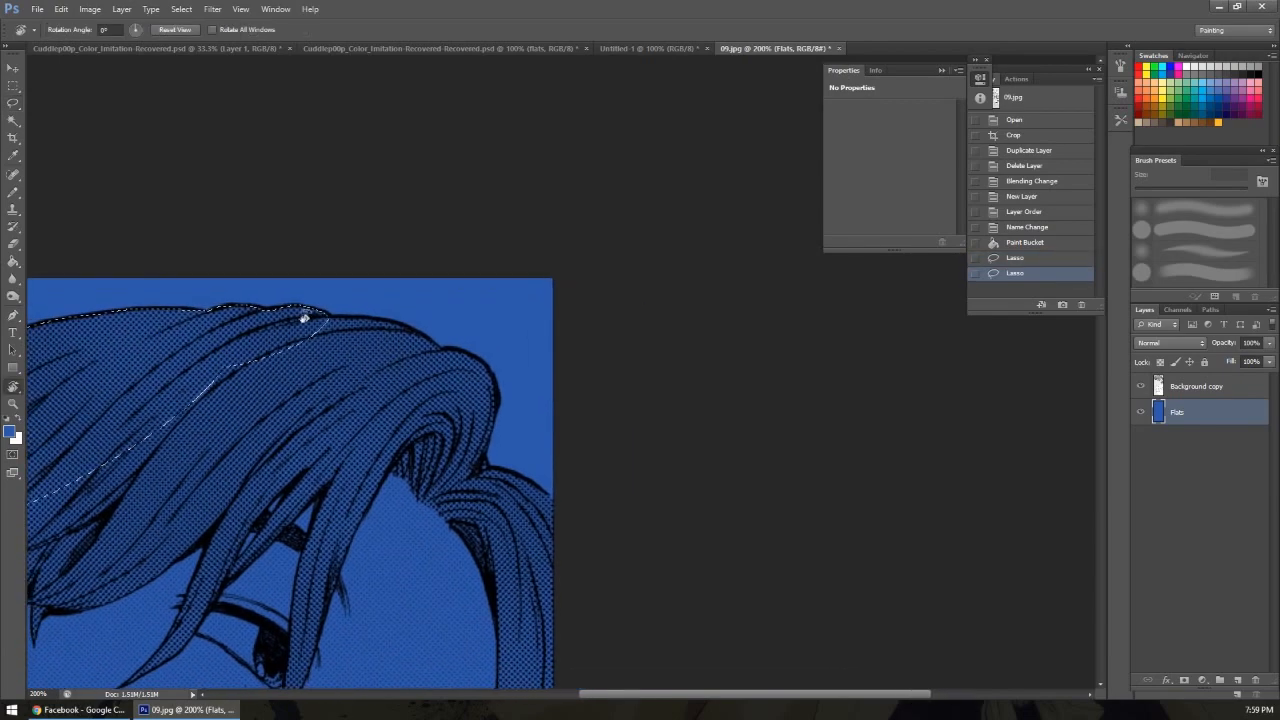
{"action": "left_click_drag", "start_coordinate": [305, 318], "coordinate": [211, 531]}
{"action": "left_click_drag", "start_coordinate": [483, 445], "coordinate": [438, 242]}
{"action": "left_click_drag", "start_coordinate": [377, 307], "coordinate": [350, 365]}
{"action": "left_click_drag", "start_coordinate": [372, 386], "coordinate": [303, 428]}
{"action": "left_click_drag", "start_coordinate": [311, 380], "coordinate": [393, 350]}
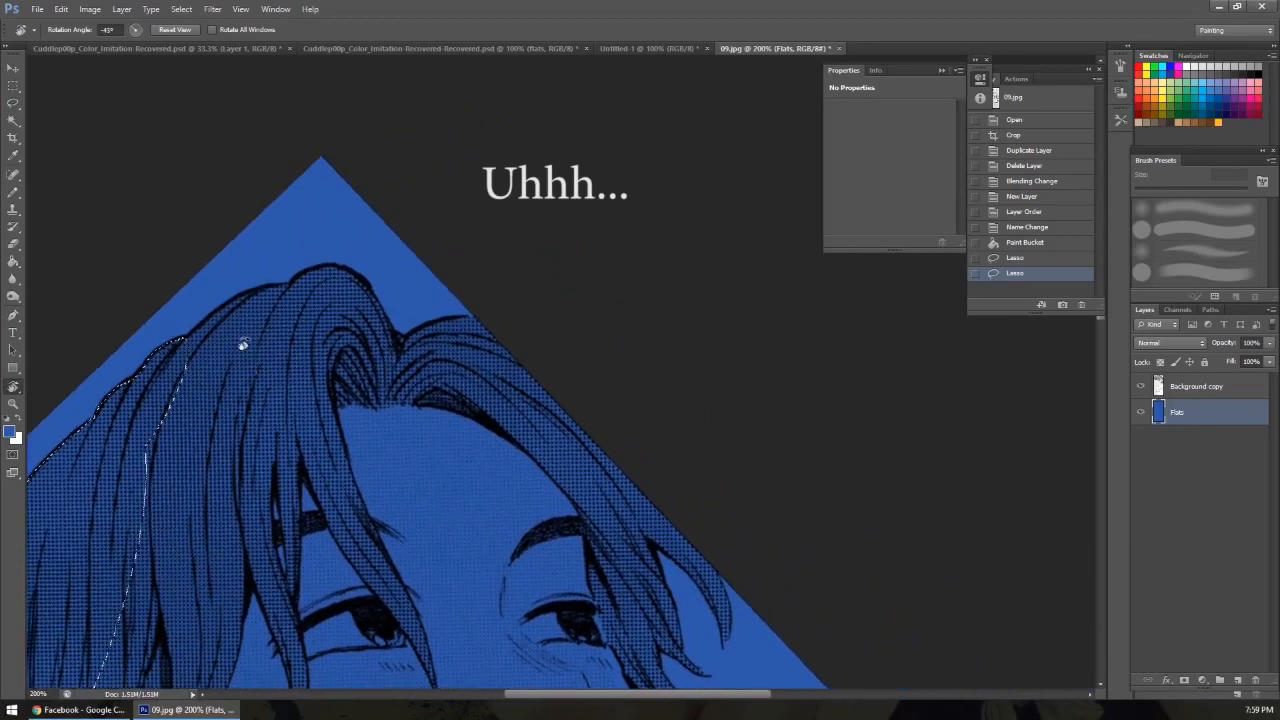
{"action": "key", "text": "l"}
{"action": "mouse_move", "coordinate": [193, 345]}
{"action": "left_mouse_down"}
{"action": "mouse_move", "coordinate": [246, 302]}
{"action": "mouse_move", "coordinate": [329, 273]}
{"action": "left_mouse_up"}
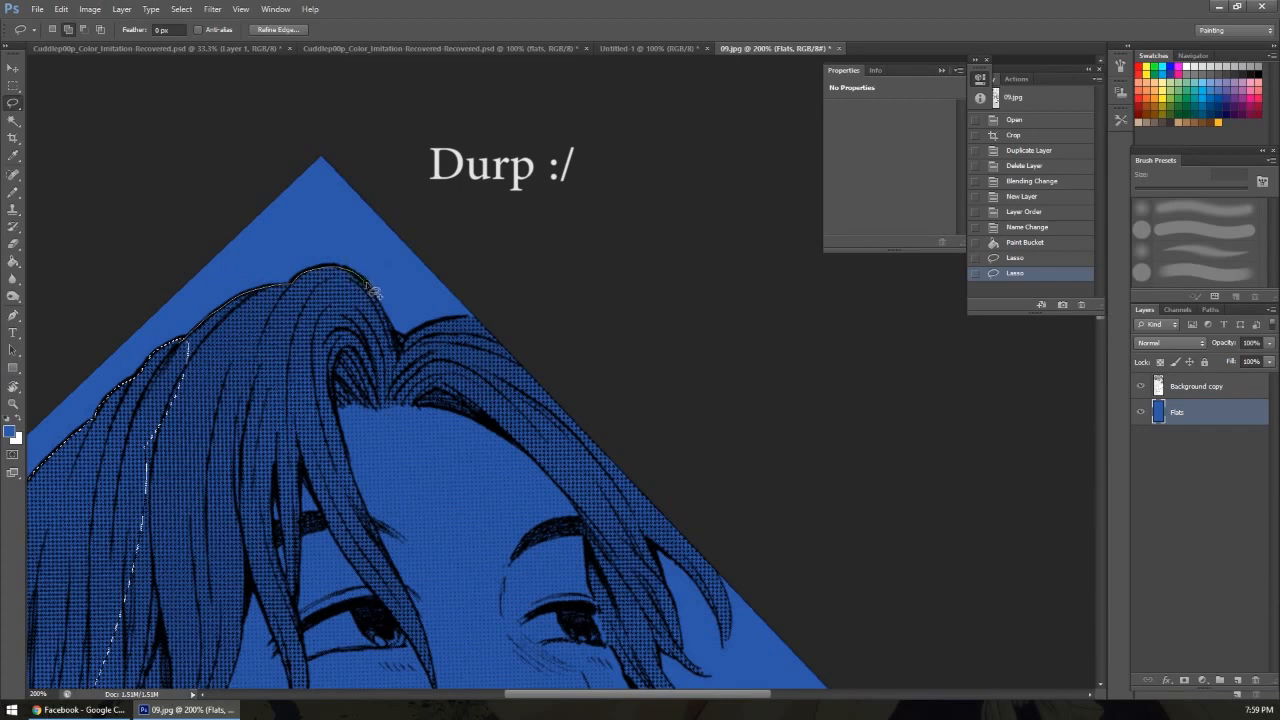
{"action": "mouse_move", "coordinate": [381, 298]}
{"action": "left_mouse_down"}
{"action": "mouse_move", "coordinate": [408, 350]}
{"action": "mouse_move", "coordinate": [386, 314]}
{"action": "left_mouse_up"}
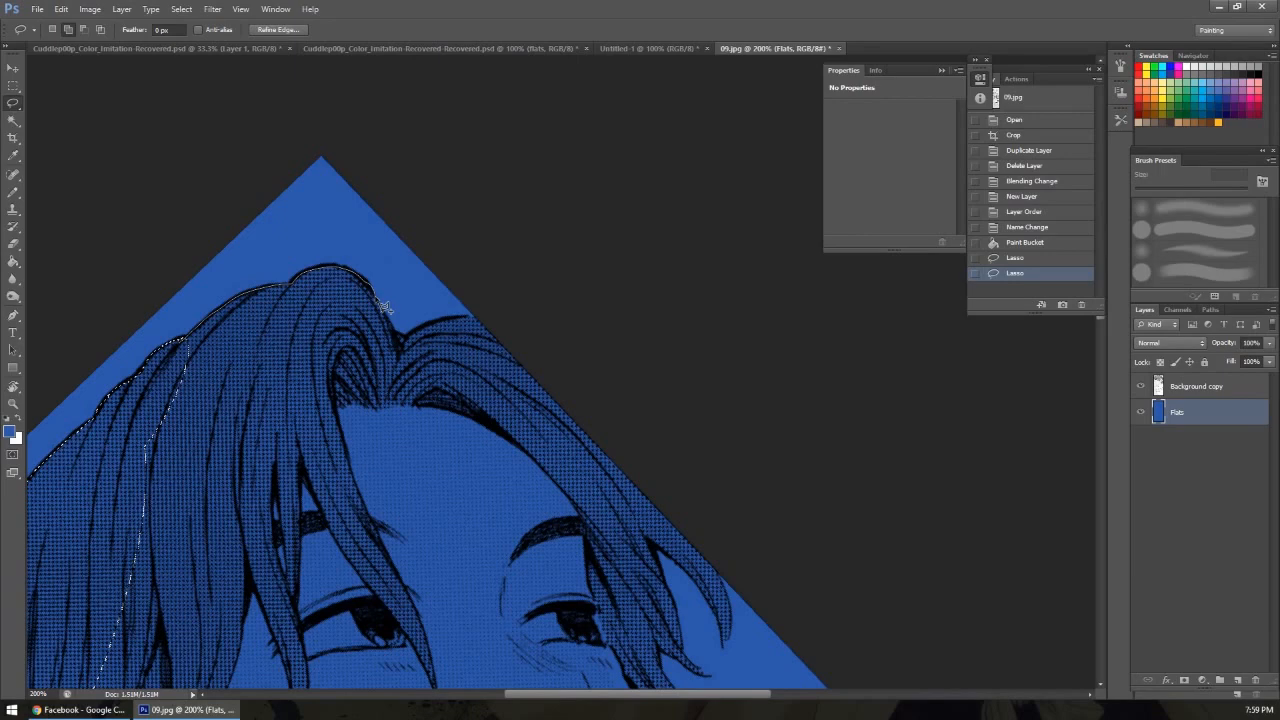
{"action": "mouse_move", "coordinate": [383, 305]}
{"action": "left_mouse_down"}
{"action": "mouse_move", "coordinate": [400, 339]}
{"action": "mouse_move", "coordinate": [437, 322]}
{"action": "mouse_move", "coordinate": [536, 318]}
{"action": "mouse_move", "coordinate": [558, 354]}
{"action": "mouse_move", "coordinate": [532, 423]}
{"action": "mouse_move", "coordinate": [410, 514]}
{"action": "mouse_move", "coordinate": [234, 563]}
{"action": "mouse_move", "coordinate": [113, 466]}
{"action": "left_mouse_up"}
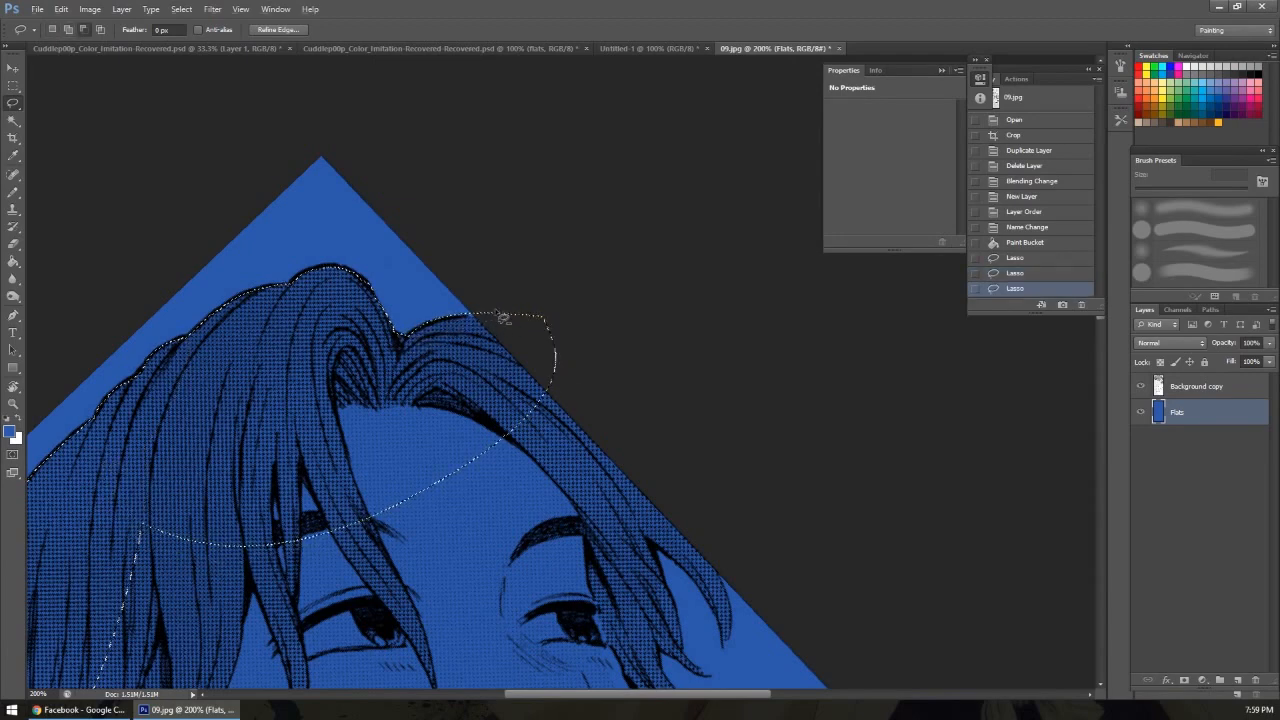
Undo the stray lasso correction and touch up the selection's outline around the parting and panel edge.
{"action": "left_click_drag", "start_coordinate": [462, 317], "coordinate": [450, 320]}
{"action": "key", "text": "ctrl+z"}
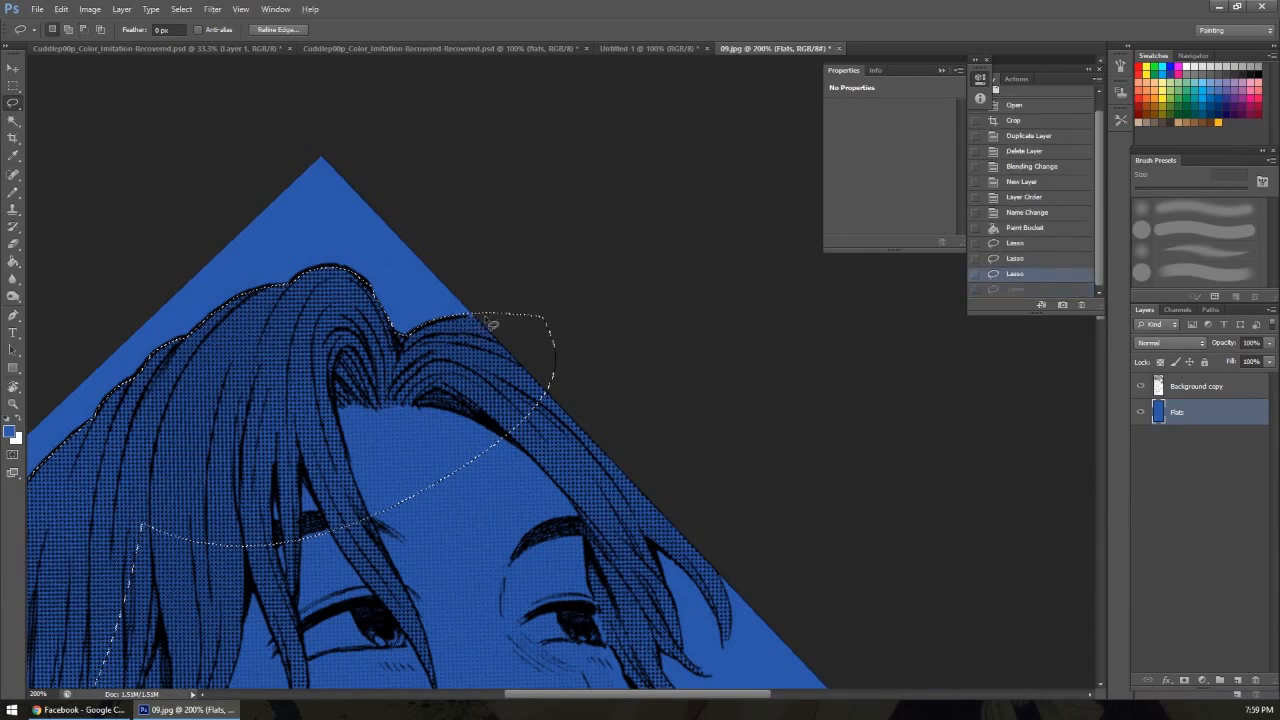
{"action": "mouse_move", "coordinate": [494, 300]}
{"action": "left_mouse_down"}
{"action": "mouse_move", "coordinate": [560, 296]}
{"action": "mouse_move", "coordinate": [545, 312]}
{"action": "left_mouse_up"}
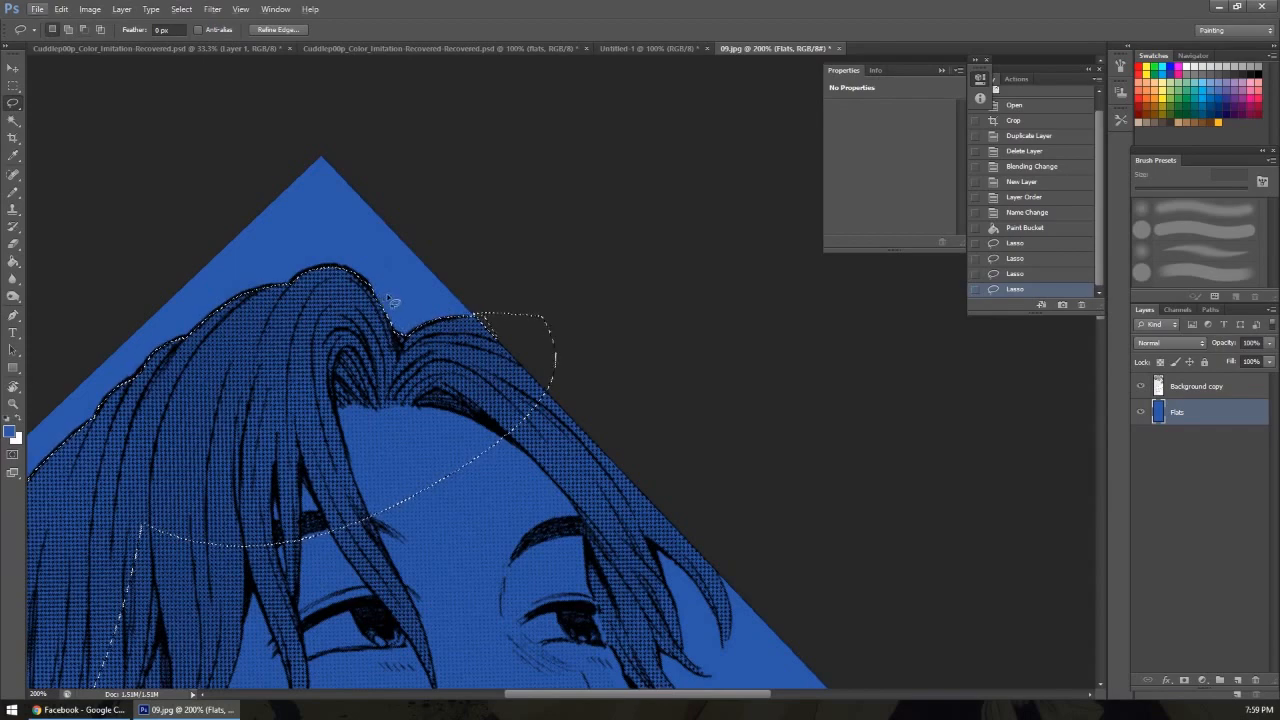
{"action": "mouse_move", "coordinate": [365, 275]}
{"action": "left_mouse_down"}
{"action": "mouse_move", "coordinate": [503, 288]}
{"action": "mouse_move", "coordinate": [466, 209]}
{"action": "mouse_move", "coordinate": [443, 201]}
{"action": "left_mouse_up"}
{"action": "mouse_move", "coordinate": [492, 326]}
{"action": "left_mouse_down"}
{"action": "mouse_move", "coordinate": [482, 258]}
{"action": "mouse_move", "coordinate": [496, 243]}
{"action": "left_mouse_up"}
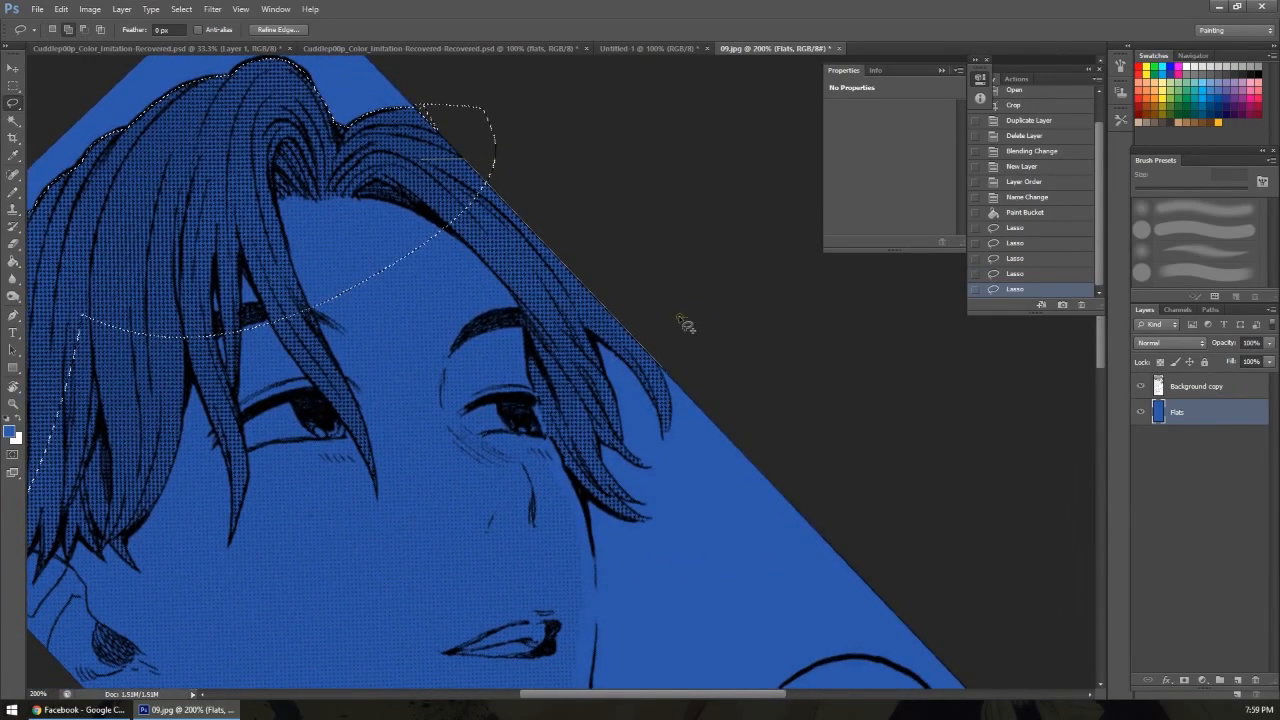
Extend the selection down the hair beside the far eye and around the first pointed strand, rotating the canvas for tracing.
{"action": "left_click_drag", "start_coordinate": [350, 229], "coordinate": [415, 198]}
{"action": "mouse_move", "coordinate": [575, 331]}
{"action": "left_mouse_down"}
{"action": "mouse_move", "coordinate": [446, 249]}
{"action": "mouse_move", "coordinate": [322, 452]}
{"action": "mouse_move", "coordinate": [631, 283]}
{"action": "mouse_move", "coordinate": [471, 266]}
{"action": "mouse_move", "coordinate": [383, 321]}
{"action": "left_mouse_up"}
{"action": "key", "text": "r"}
{"action": "left_click_drag", "start_coordinate": [548, 306], "coordinate": [312, 427]}
{"action": "key", "text": "l"}
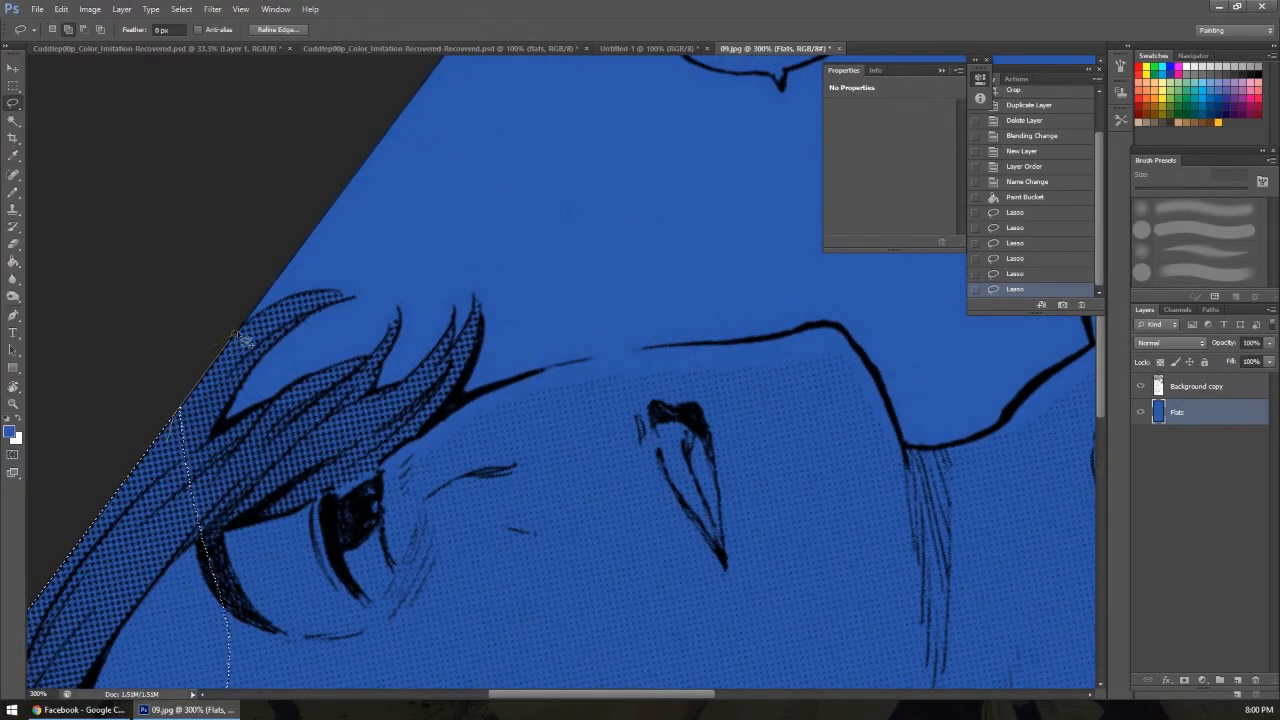
{"action": "mouse_move", "coordinate": [252, 333]}
{"action": "left_mouse_down"}
{"action": "mouse_move", "coordinate": [235, 405]}
{"action": "mouse_move", "coordinate": [178, 531]}
{"action": "mouse_move", "coordinate": [120, 534]}
{"action": "left_mouse_up"}
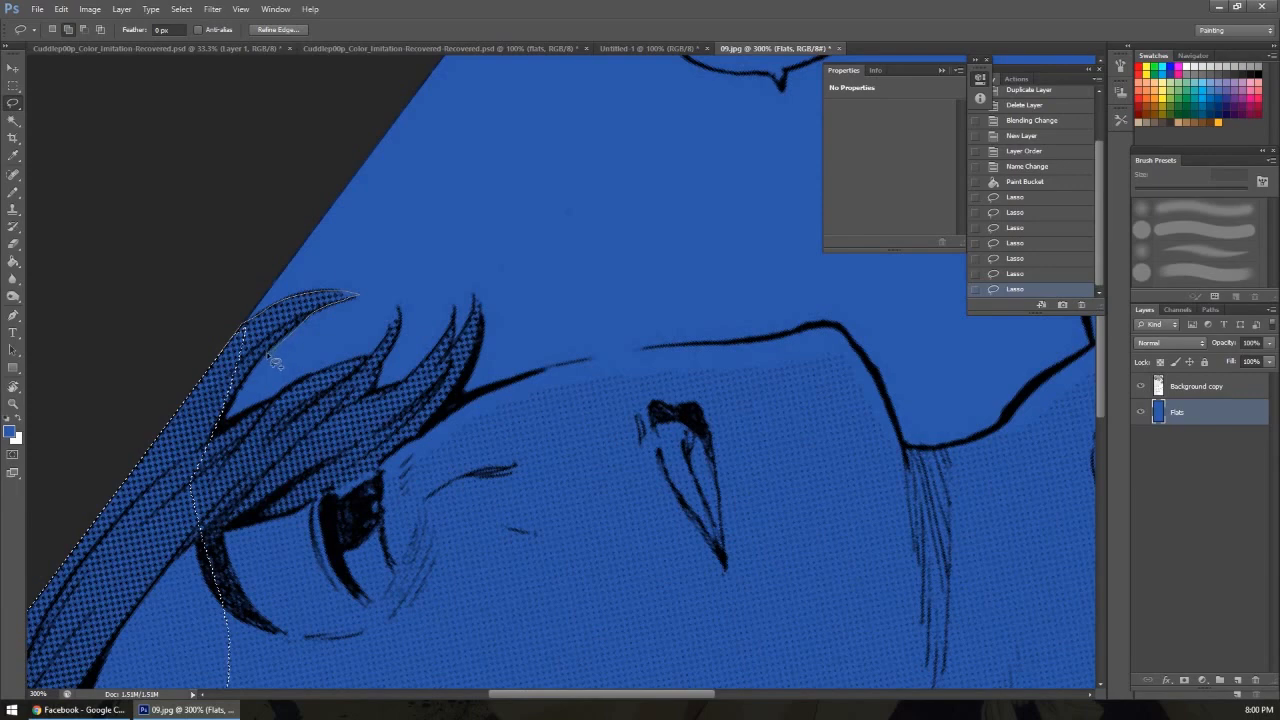
Subtract the excess background along the inner edge of the first pointed strand from the selection.
{"action": "left_click_drag", "start_coordinate": [215, 455], "coordinate": [190, 476]}
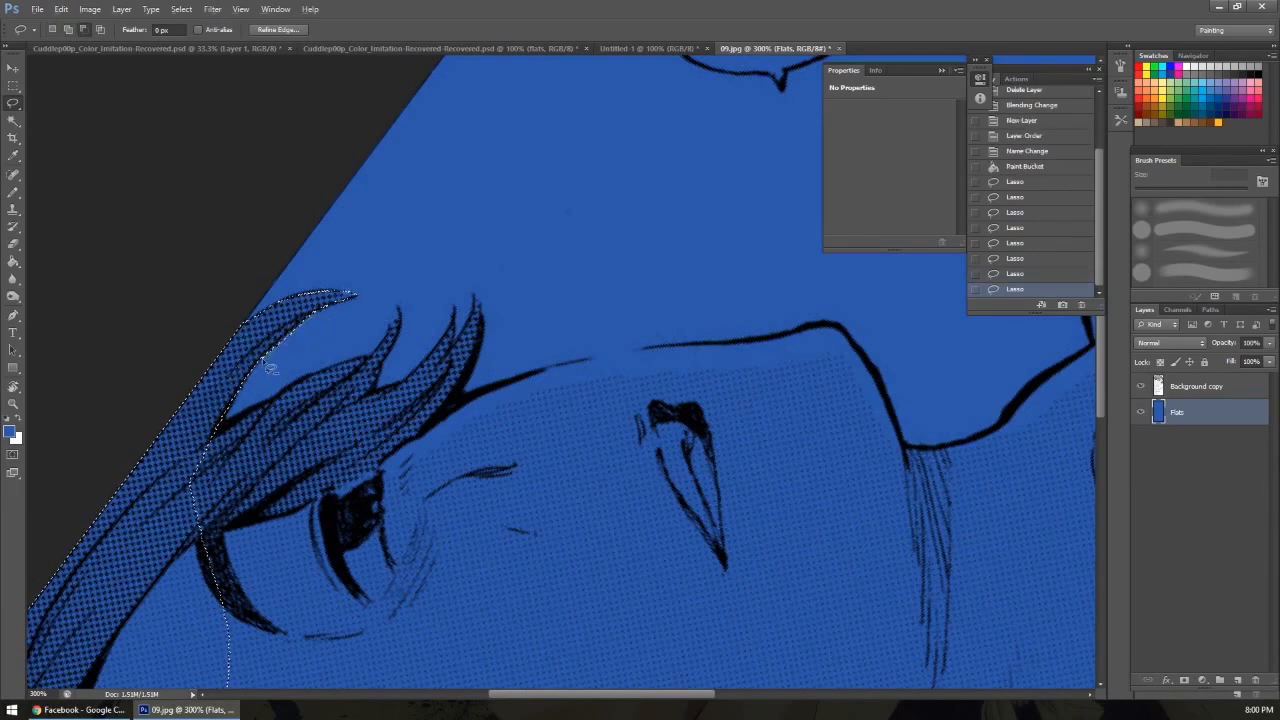
{"action": "left_click_drag", "start_coordinate": [325, 352], "coordinate": [314, 323]}
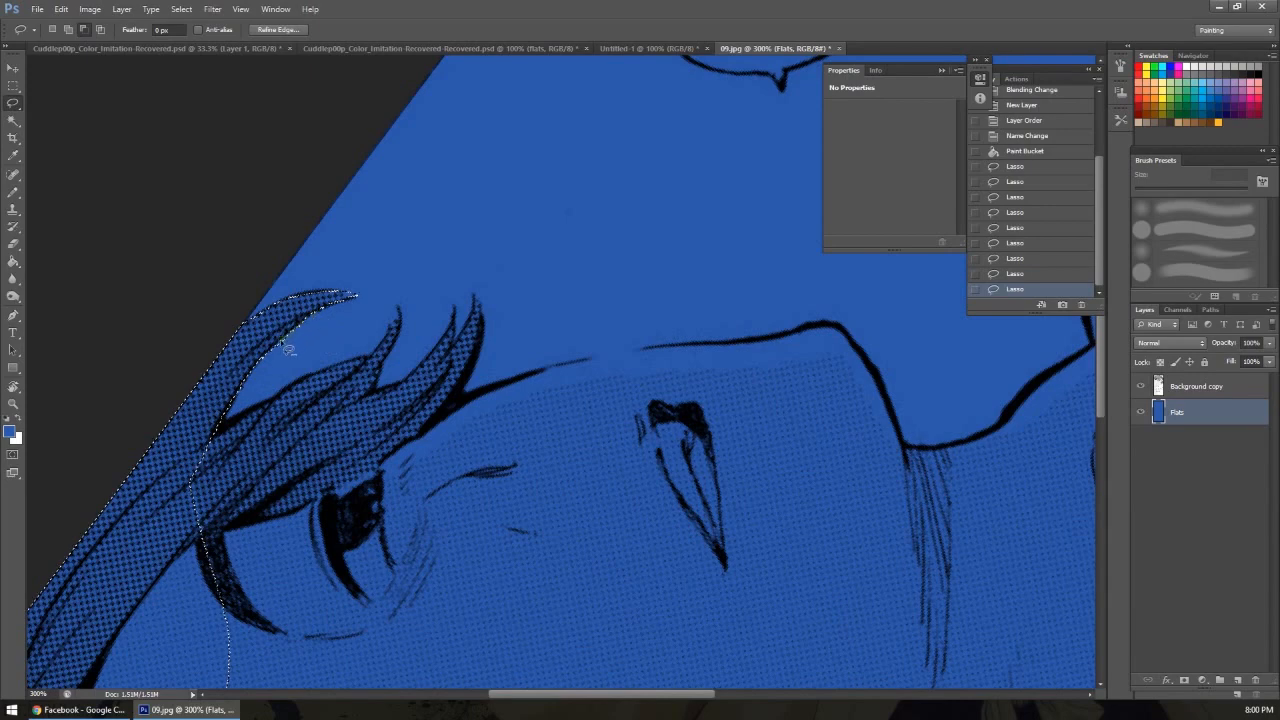
{"action": "left_click_drag", "start_coordinate": [283, 378], "coordinate": [298, 377]}
Add the remaining pointed hair tips beside the far eye to the lasso selection.
{"action": "left_click_drag", "start_coordinate": [357, 414], "coordinate": [316, 337]}
{"action": "left_click_drag", "start_coordinate": [187, 339], "coordinate": [165, 366]}
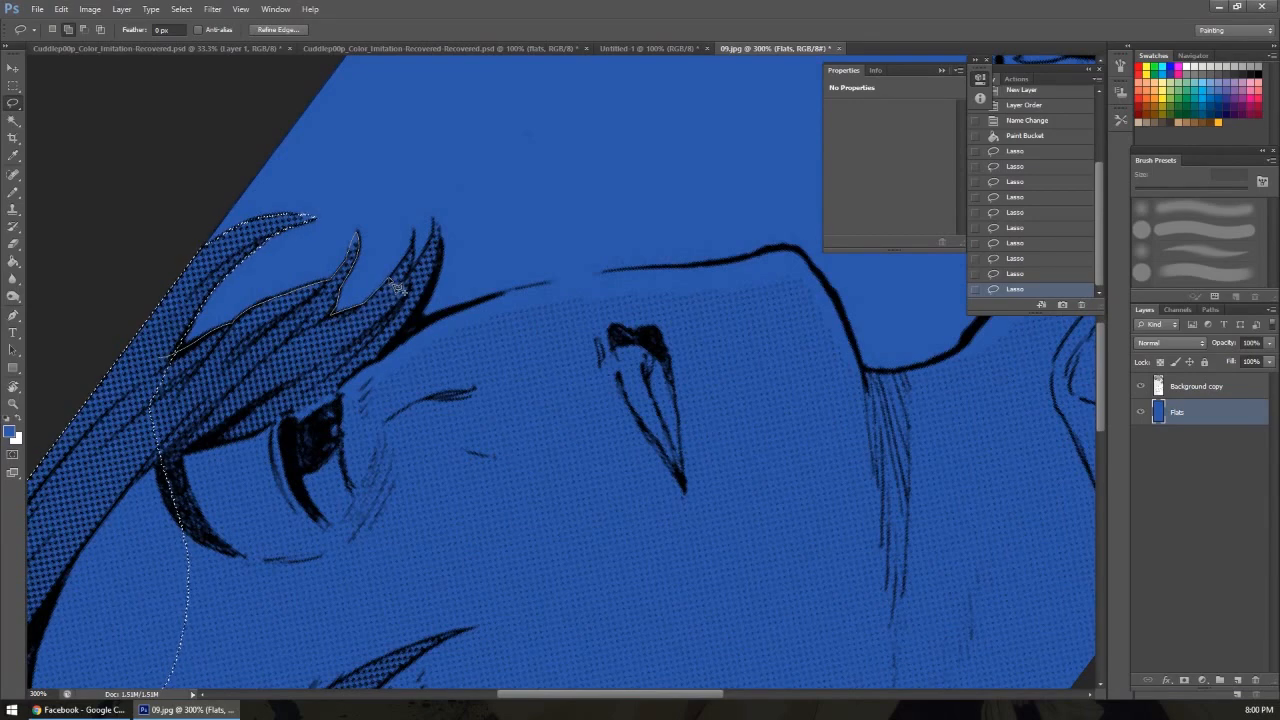
{"action": "left_click_drag", "start_coordinate": [389, 279], "coordinate": [414, 247]}
{"action": "mouse_move", "coordinate": [186, 348]}
{"action": "left_mouse_down"}
{"action": "mouse_move", "coordinate": [208, 291]}
{"action": "mouse_move", "coordinate": [194, 375]}
{"action": "mouse_move", "coordinate": [291, 351]}
{"action": "left_mouse_up"}
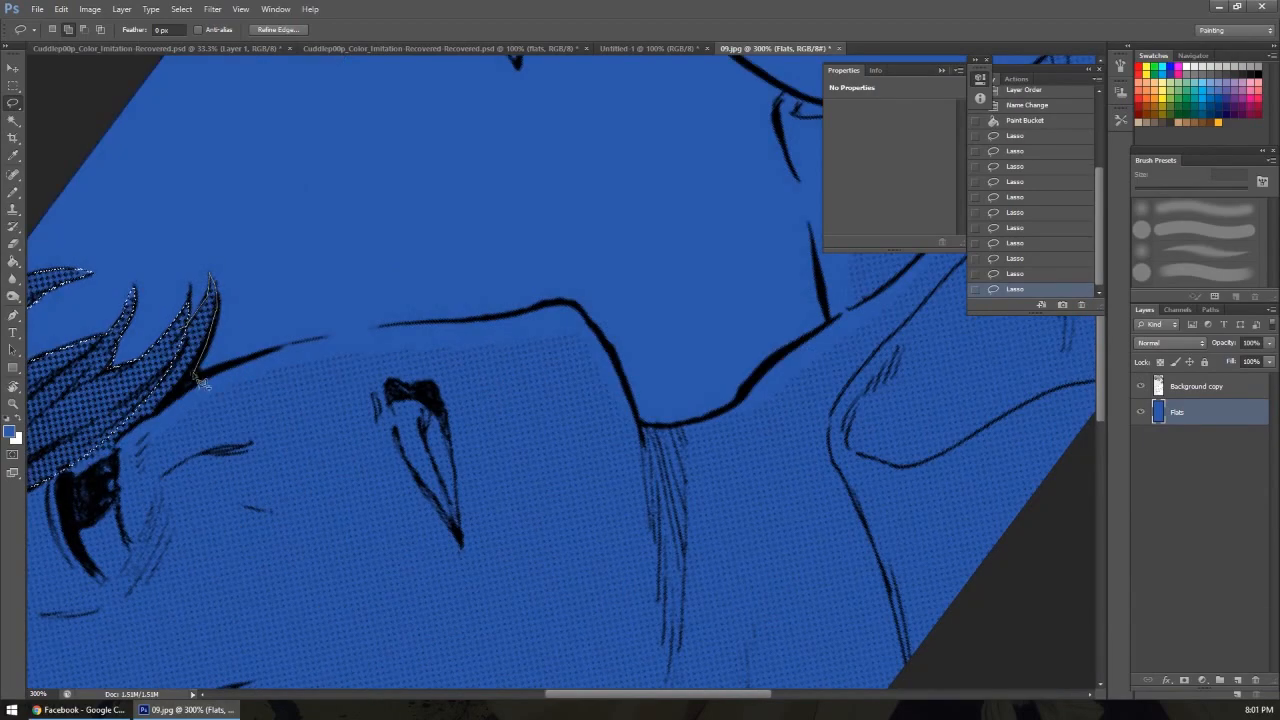
Extend the lasso selection along the face profile, chin, neck and collar, then through the large speech bubble to the shoulder line.
{"action": "left_click_drag", "start_coordinate": [480, 340], "coordinate": [286, 348]}
{"action": "mouse_move", "coordinate": [277, 406]}
{"action": "left_mouse_down"}
{"action": "mouse_move", "coordinate": [425, 417]}
{"action": "mouse_move", "coordinate": [320, 540]}
{"action": "left_mouse_up"}
{"action": "left_click_drag", "start_coordinate": [148, 505], "coordinate": [256, 437]}
{"action": "left_click_drag", "start_coordinate": [385, 416], "coordinate": [380, 640]}
{"action": "mouse_move", "coordinate": [229, 448]}
{"action": "left_mouse_down"}
{"action": "mouse_move", "coordinate": [306, 554]}
{"action": "mouse_move", "coordinate": [134, 548]}
{"action": "left_mouse_up"}
{"action": "mouse_move", "coordinate": [320, 512]}
{"action": "left_mouse_down"}
{"action": "mouse_move", "coordinate": [303, 218]}
{"action": "mouse_move", "coordinate": [800, 712]}
{"action": "mouse_move", "coordinate": [703, 548]}
{"action": "left_mouse_up"}
Add the lower body to the selection, enclosing the panel's bottom corner and the clothing behind the large speech bubble.
{"action": "left_click_drag", "start_coordinate": [695, 497], "coordinate": [541, 713]}
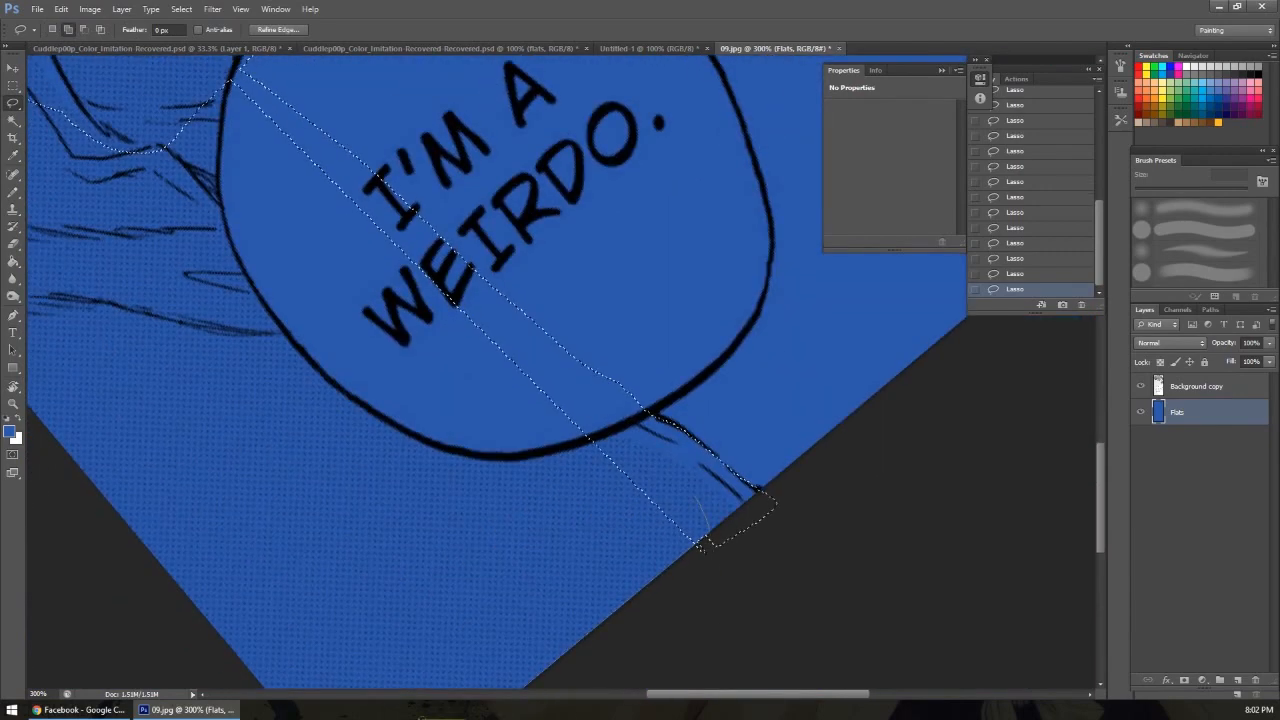
{"action": "mouse_move", "coordinate": [235, 714]}
{"action": "left_mouse_down"}
{"action": "mouse_move", "coordinate": [72, 510]}
{"action": "mouse_move", "coordinate": [30, 358]}
{"action": "left_mouse_up"}
{"action": "left_click_drag", "start_coordinate": [614, 385], "coordinate": [686, 471]}
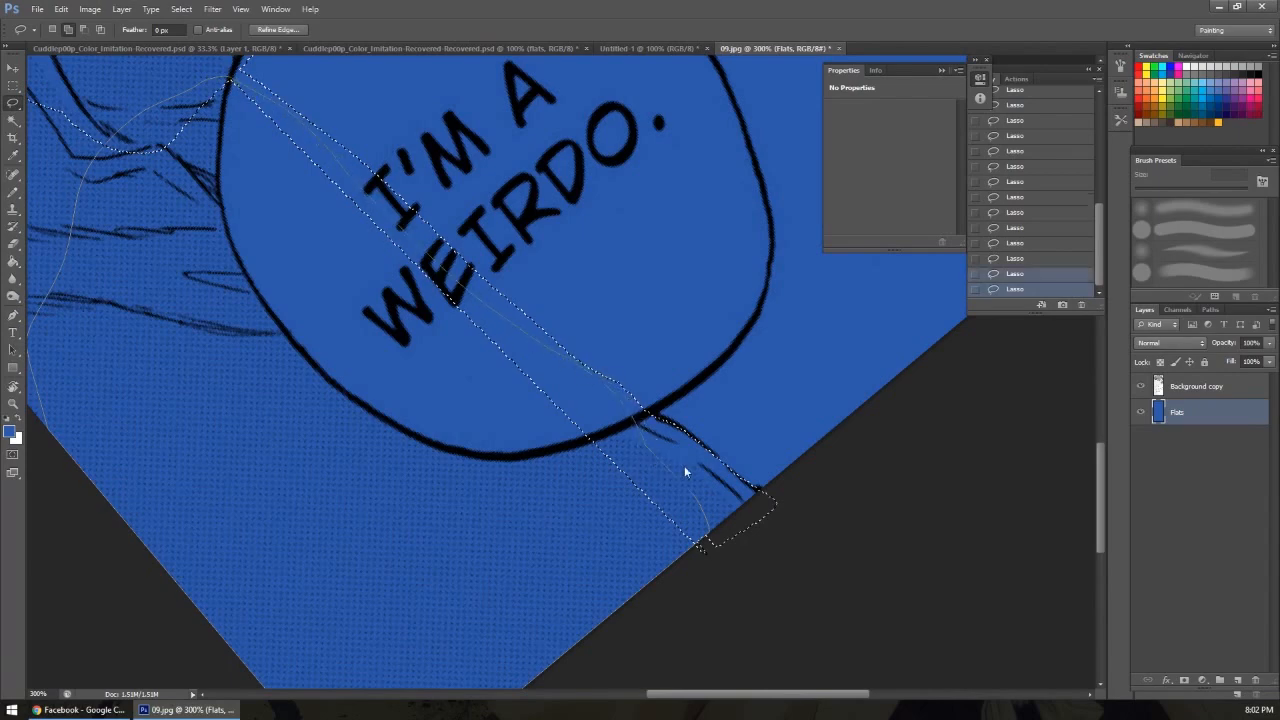
Add the remaining collar and shoulder area along the panel's edge to the lasso selection.
{"action": "left_click_drag", "start_coordinate": [490, 432], "coordinate": [534, 294]}
{"action": "mouse_move", "coordinate": [546, 495]}
{"action": "left_mouse_down"}
{"action": "mouse_move", "coordinate": [537, 623]}
{"action": "mouse_move", "coordinate": [438, 700]}
{"action": "mouse_move", "coordinate": [195, 597]}
{"action": "mouse_move", "coordinate": [288, 422]}
{"action": "mouse_move", "coordinate": [456, 383]}
{"action": "left_mouse_up"}
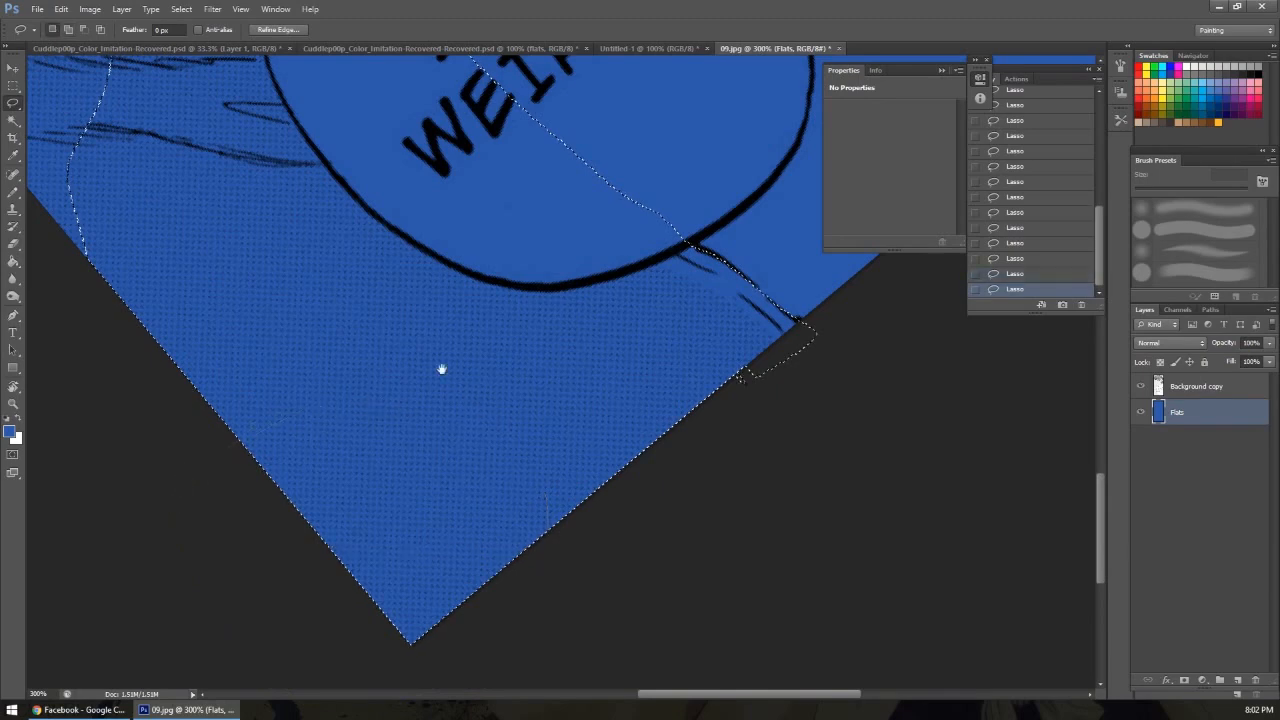
{"action": "left_click_drag", "start_coordinate": [367, 352], "coordinate": [434, 503]}
{"action": "left_click_drag", "start_coordinate": [363, 417], "coordinate": [417, 531]}
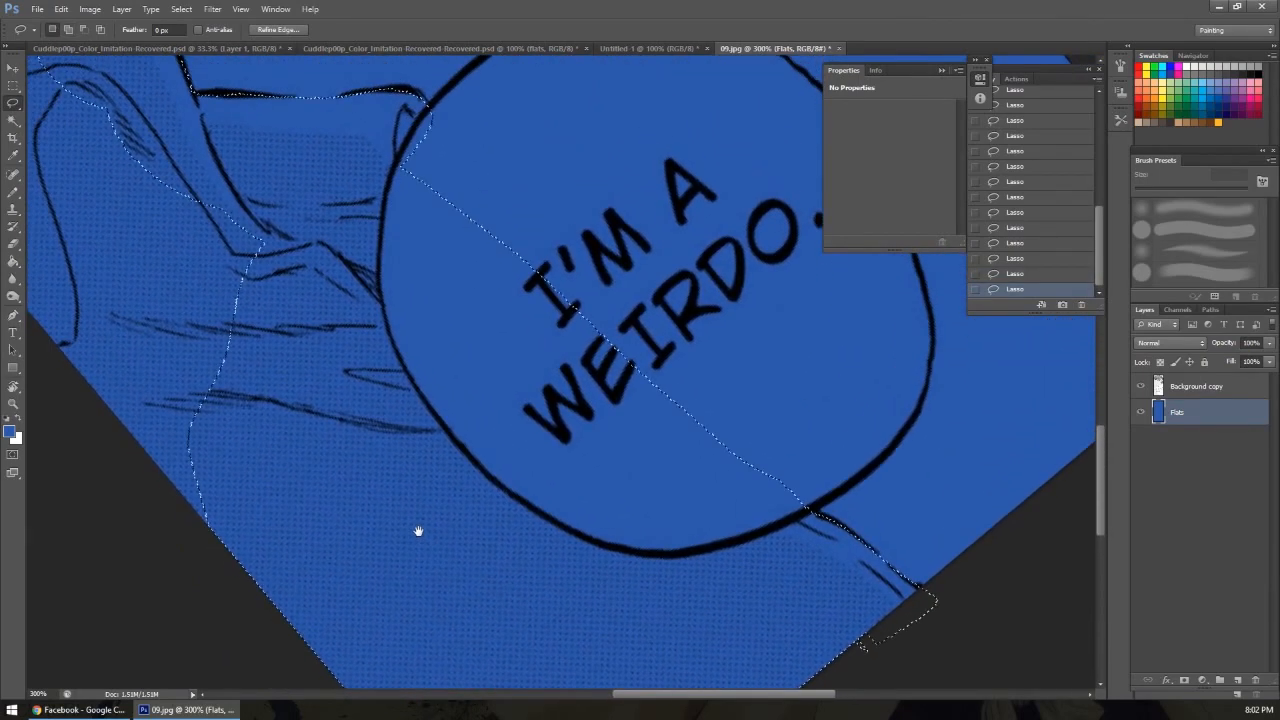
{"action": "mouse_move", "coordinate": [226, 546]}
{"action": "left_mouse_down"}
{"action": "mouse_move", "coordinate": [96, 487]}
{"action": "mouse_move", "coordinate": [49, 443]}
{"action": "mouse_move", "coordinate": [57, 325]}
{"action": "mouse_move", "coordinate": [14, 118]}
{"action": "mouse_move", "coordinate": [182, 7]}
{"action": "mouse_move", "coordinate": [93, 155]}
{"action": "mouse_move", "coordinate": [58, 437]}
{"action": "mouse_move", "coordinate": [86, 474]}
{"action": "mouse_move", "coordinate": [237, 419]}
{"action": "mouse_move", "coordinate": [391, 446]}
{"action": "mouse_move", "coordinate": [478, 497]}
{"action": "left_mouse_up"}
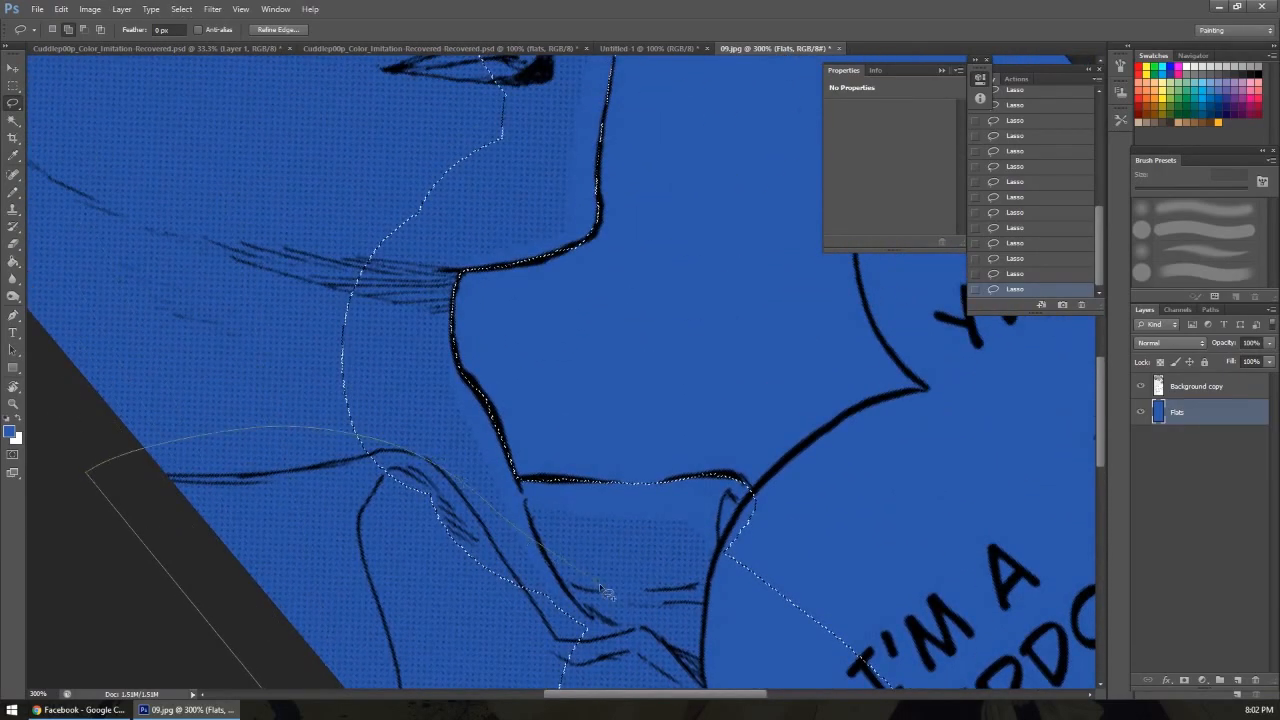
{"action": "left_click_drag", "start_coordinate": [632, 668], "coordinate": [632, 674]}
Add the unselected interior of the hair, face and neck so the lasso selection covers the whole character.
{"action": "key", "text": "z"}
{"action": "left_click", "coordinate": [556, 601], "text": "alt"}
{"action": "left_click", "coordinate": [562, 610], "text": "alt"}
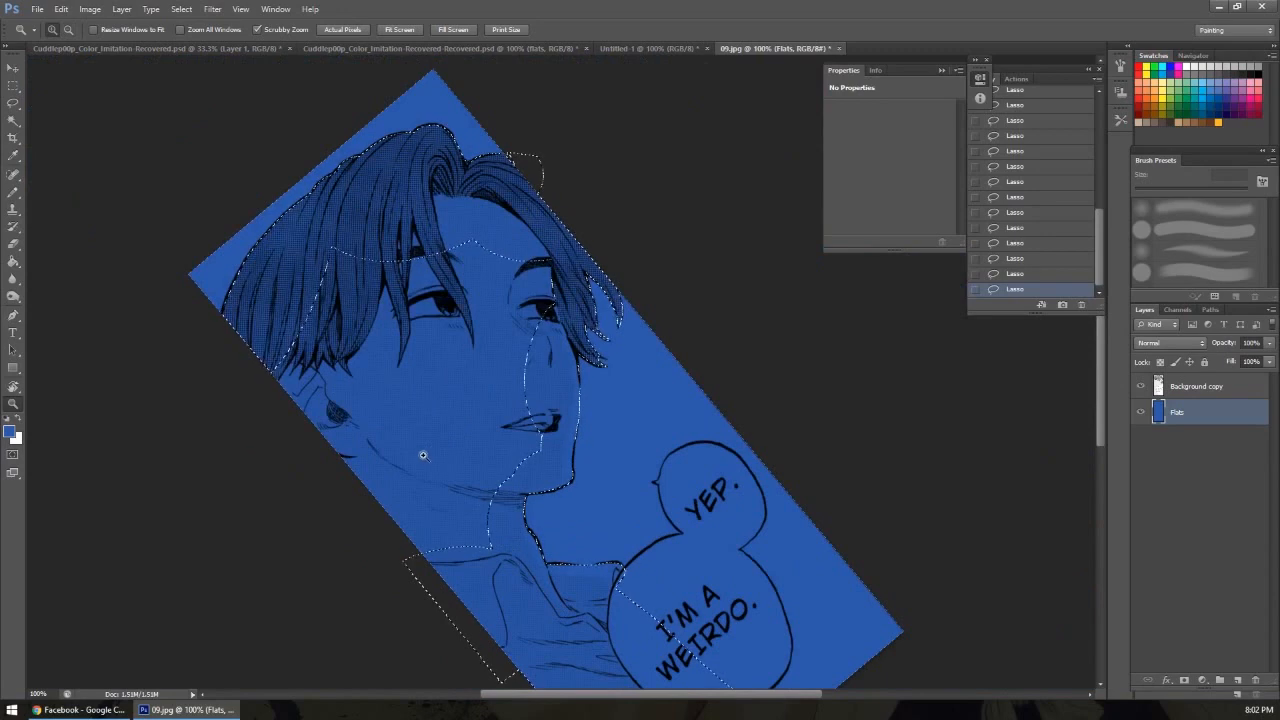
{"action": "key", "text": "l"}
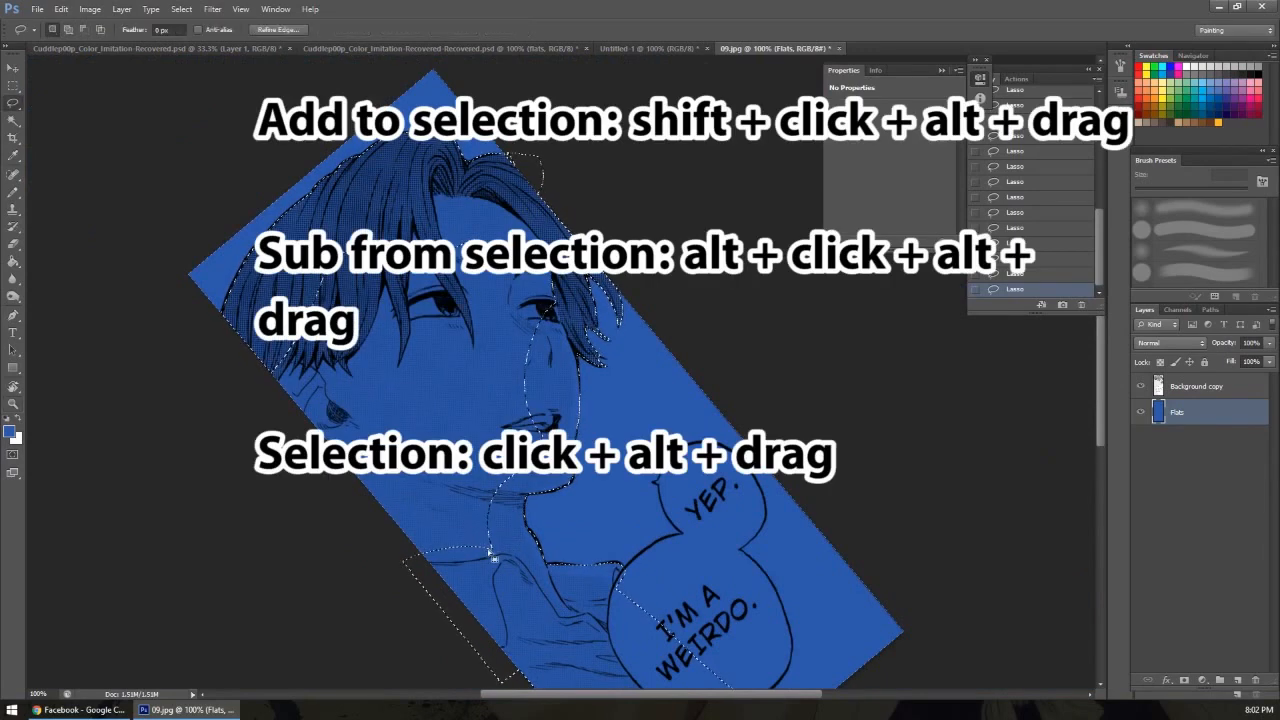
{"action": "key", "text": "alt"}
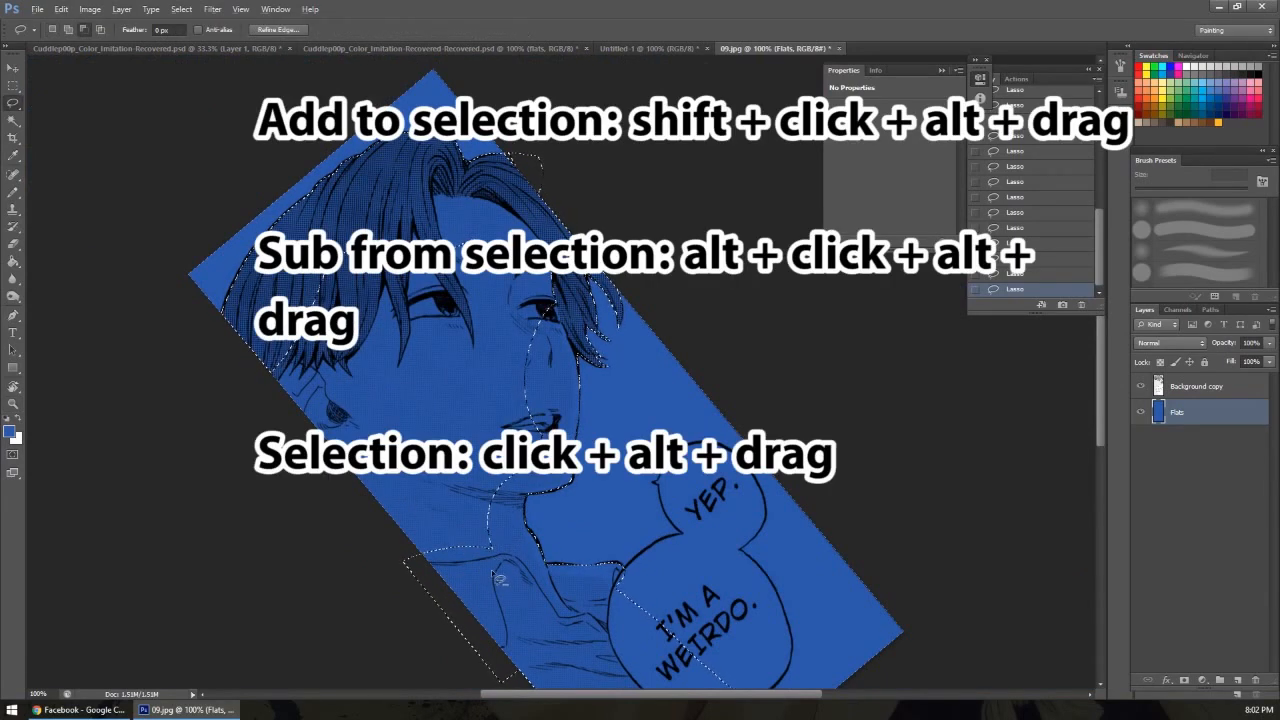
{"action": "key", "text": "alt"}
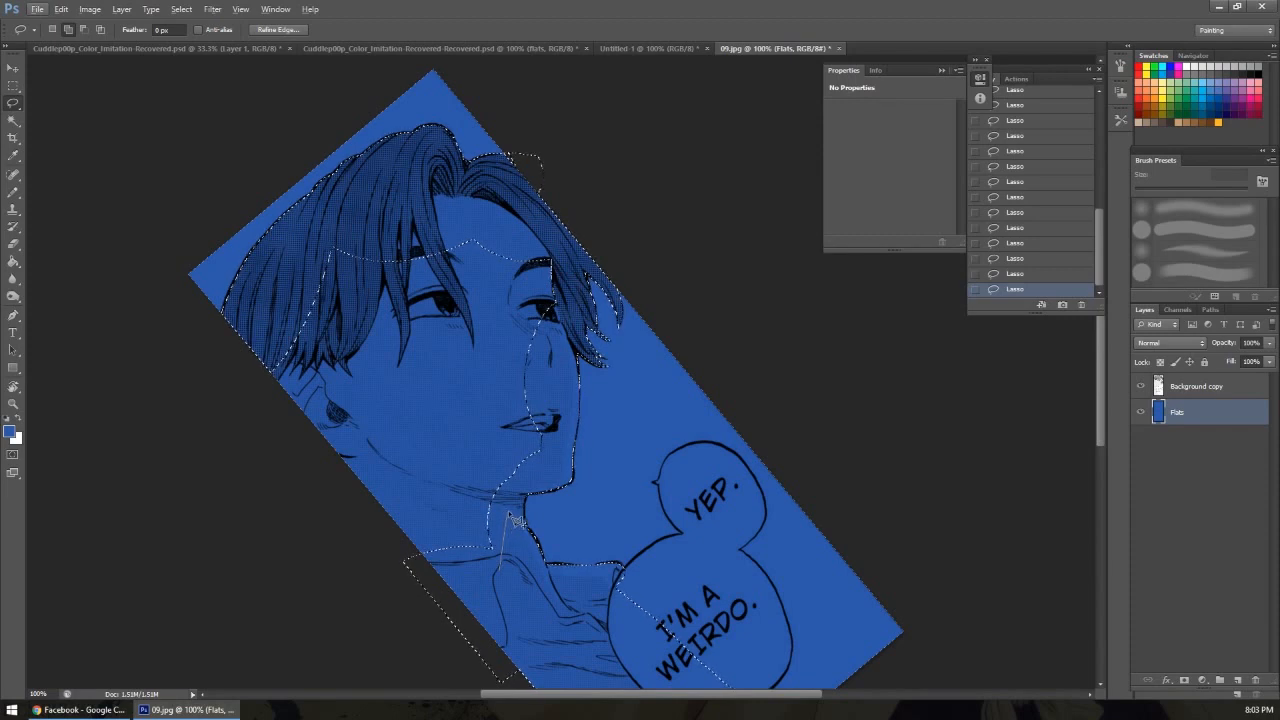
{"action": "left_click_drag", "start_coordinate": [570, 385], "coordinate": [586, 293]}
{"action": "mouse_move", "coordinate": [555, 245]}
{"action": "left_mouse_down"}
{"action": "mouse_move", "coordinate": [421, 210]}
{"action": "mouse_move", "coordinate": [379, 215]}
{"action": "mouse_move", "coordinate": [311, 255]}
{"action": "mouse_move", "coordinate": [262, 376]}
{"action": "mouse_move", "coordinate": [277, 501]}
{"action": "mouse_move", "coordinate": [347, 592]}
{"action": "mouse_move", "coordinate": [407, 630]}
{"action": "mouse_move", "coordinate": [489, 630]}
{"action": "mouse_move", "coordinate": [528, 608]}
{"action": "left_mouse_up"}
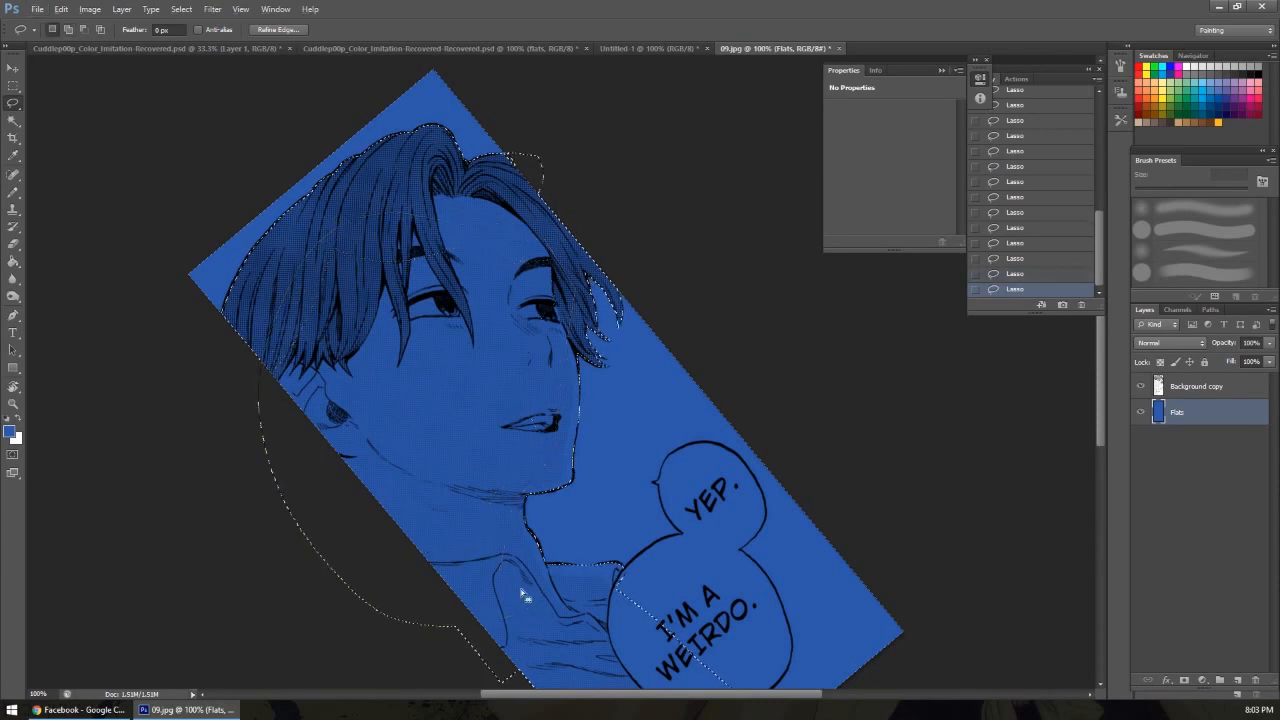
Set the foreground colour to green for the Paint Bucket.
{"action": "mouse_move", "coordinate": [506, 388]}
{"action": "left_mouse_down"}
{"action": "mouse_move", "coordinate": [482, 358]}
{"action": "mouse_move", "coordinate": [455, 250]}
{"action": "mouse_move", "coordinate": [428, 373]}
{"action": "left_mouse_up"}
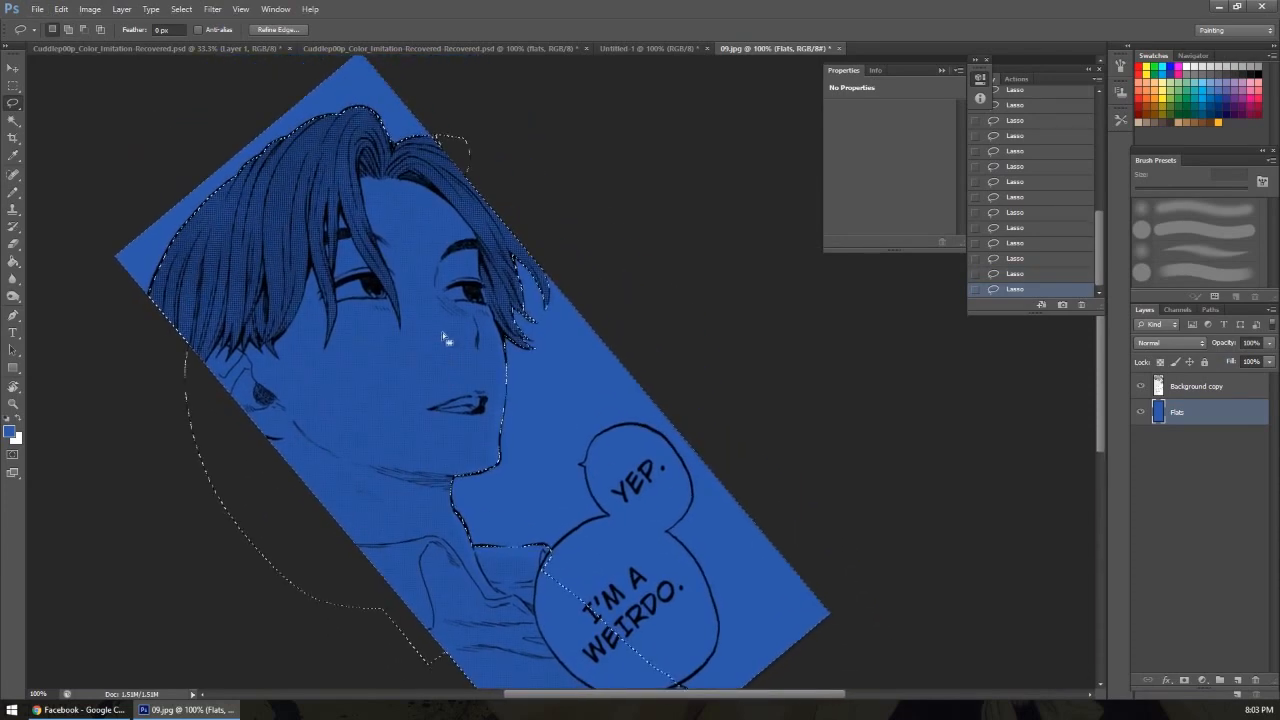
{"action": "key", "text": "g"}
{"action": "key", "text": "n"}
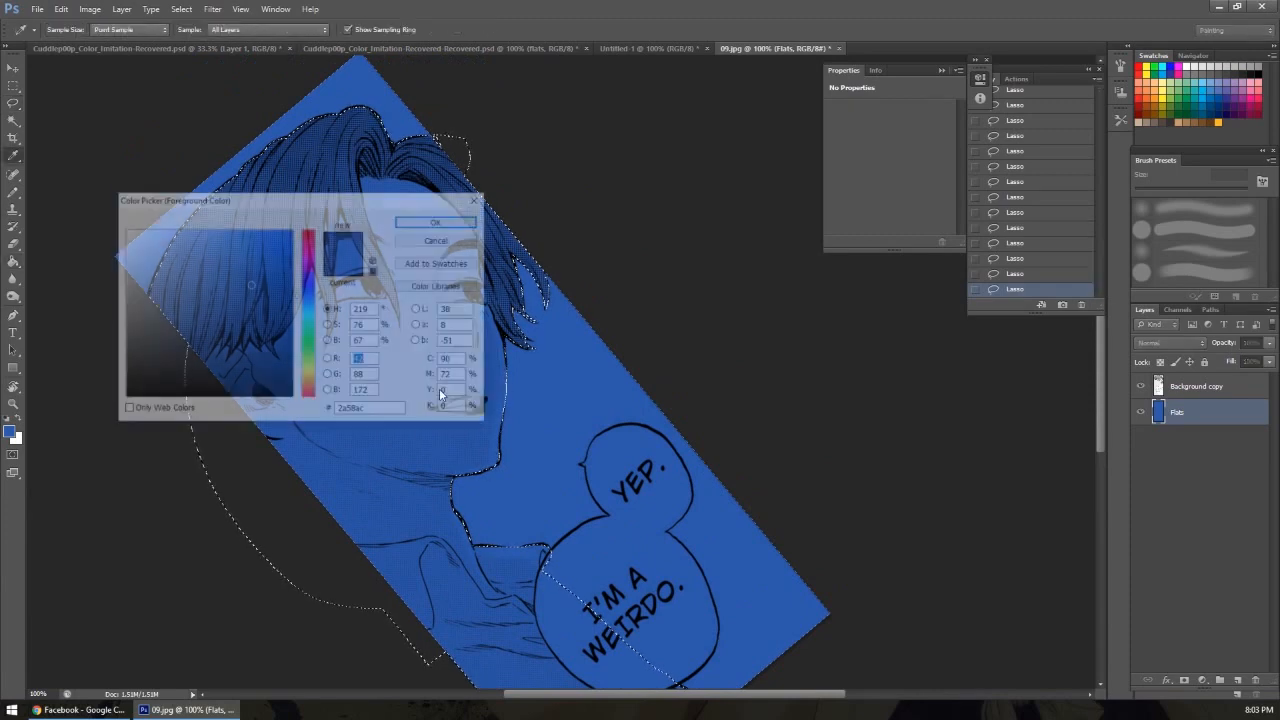
{"action": "left_click", "coordinate": [316, 341]}
{"action": "left_click", "coordinate": [432, 222]}
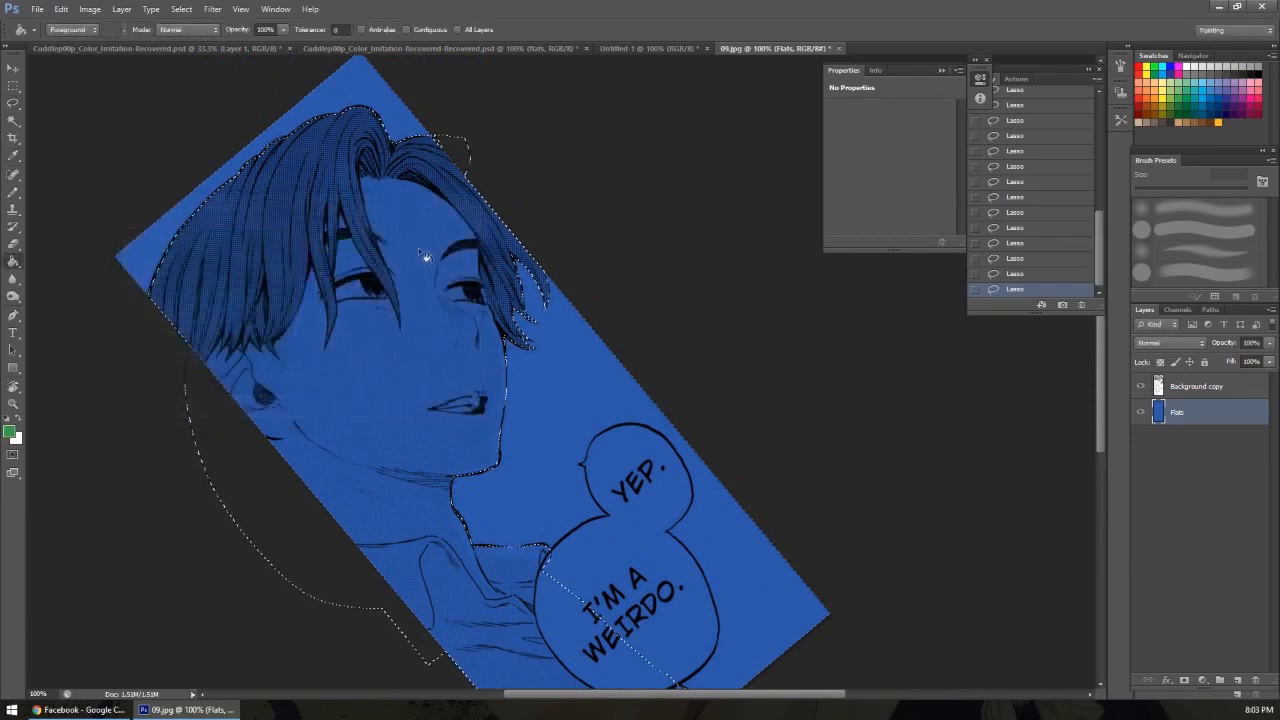
Fill the selected character with green on the Flats layer and clear the selection.
{"action": "left_click", "coordinate": [395, 405]}
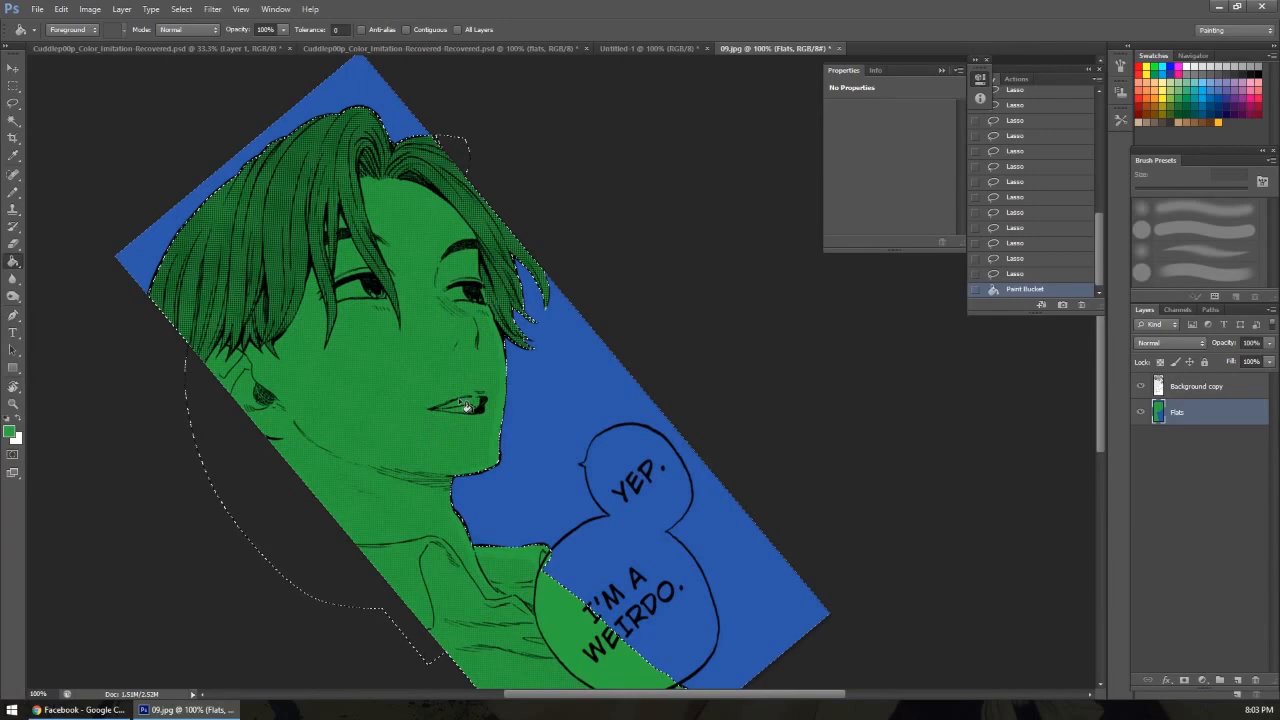
{"action": "key", "text": "w"}
{"action": "right_click", "coordinate": [486, 347]}
{"action": "left_click", "coordinate": [557, 546]}
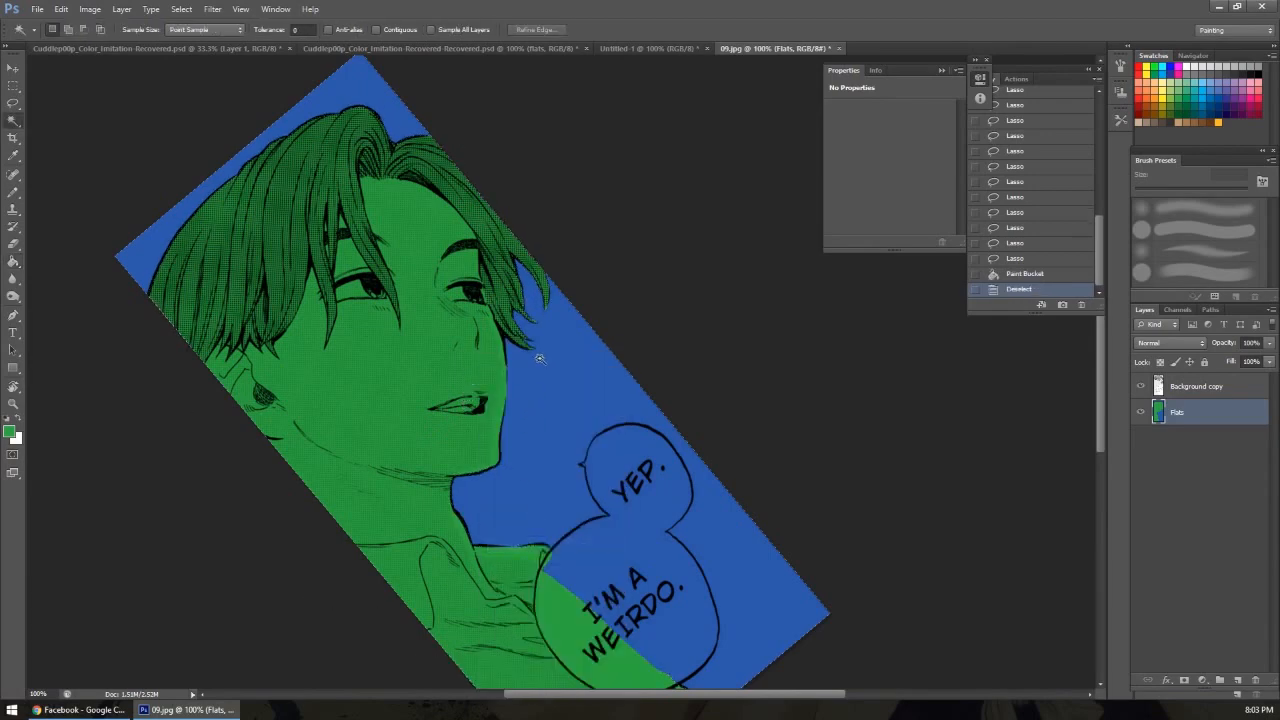
Examine the edges of the green character fill from the face down to the speech bubbles and lower corner.
{"action": "key", "text": "z"}
{"action": "left_click", "coordinate": [546, 312]}
{"action": "left_click", "coordinate": [554, 332]}
{"action": "left_click", "coordinate": [569, 367]}
{"action": "left_click_drag", "start_coordinate": [550, 490], "coordinate": [517, 131]}
{"action": "left_click_drag", "start_coordinate": [500, 452], "coordinate": [345, 215]}
{"action": "left_click_drag", "start_coordinate": [497, 383], "coordinate": [560, 462]}
{"action": "left_click", "coordinate": [506, 449], "text": "alt"}
{"action": "left_click", "coordinate": [495, 451], "text": "alt"}
{"action": "left_click", "coordinate": [487, 452], "text": "alt"}
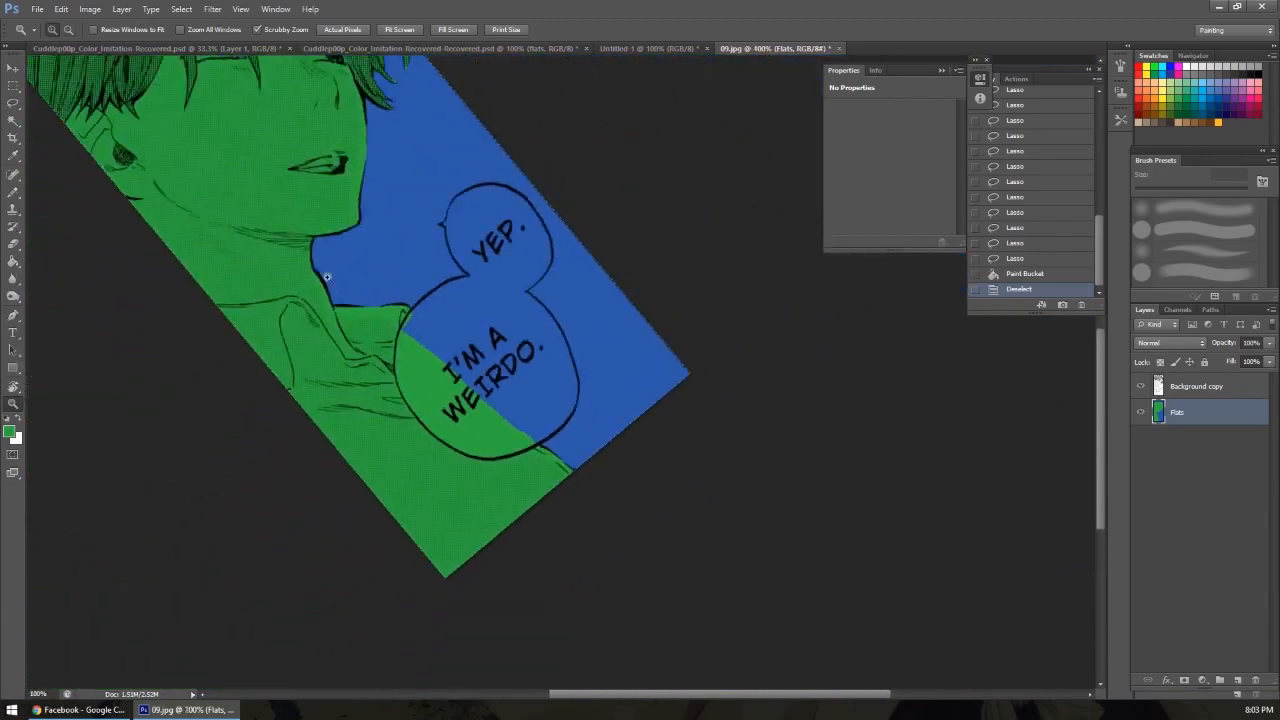
{"action": "left_click", "coordinate": [259, 220]}
{"action": "left_click_drag", "start_coordinate": [363, 294], "coordinate": [483, 493]}
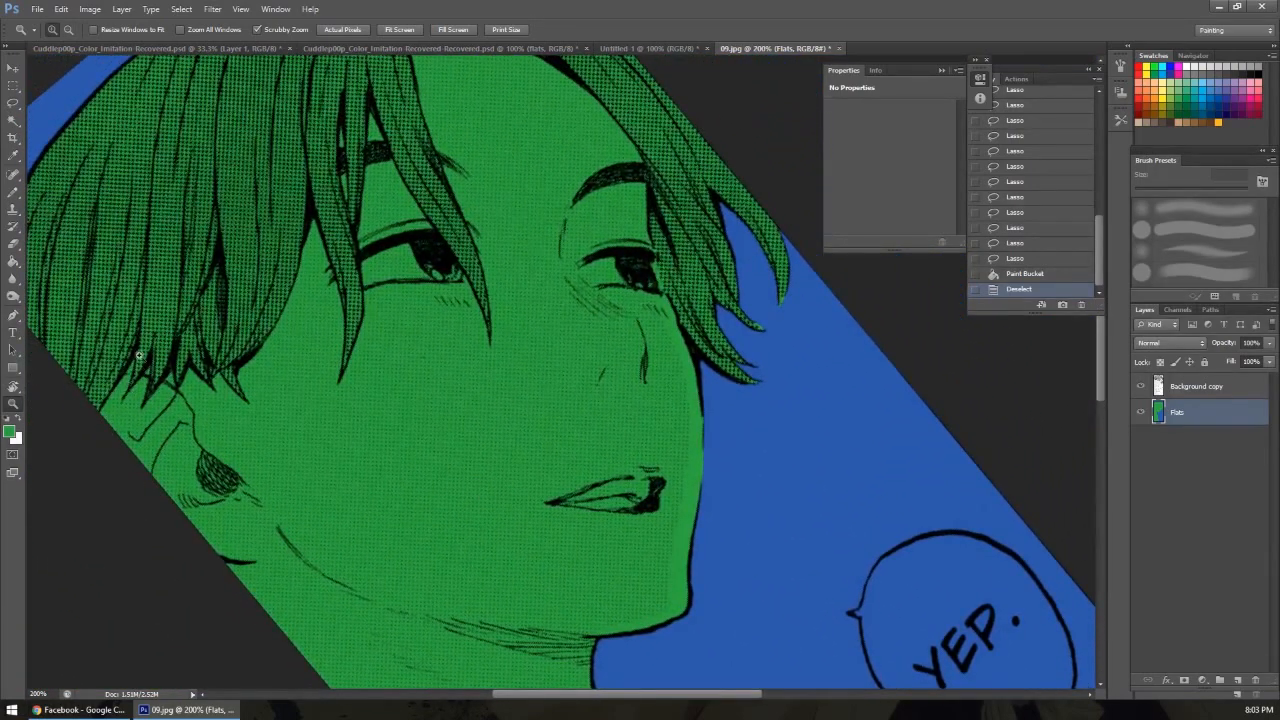
Lasso the skin along the hair tips, from the ear and panel edge across to the fringe strands.
{"action": "key", "text": "r"}
{"action": "left_click_drag", "start_coordinate": [306, 290], "coordinate": [522, 176]}
{"action": "left_click_drag", "start_coordinate": [390, 232], "coordinate": [335, 408]}
{"action": "left_click_drag", "start_coordinate": [337, 223], "coordinate": [364, 342]}
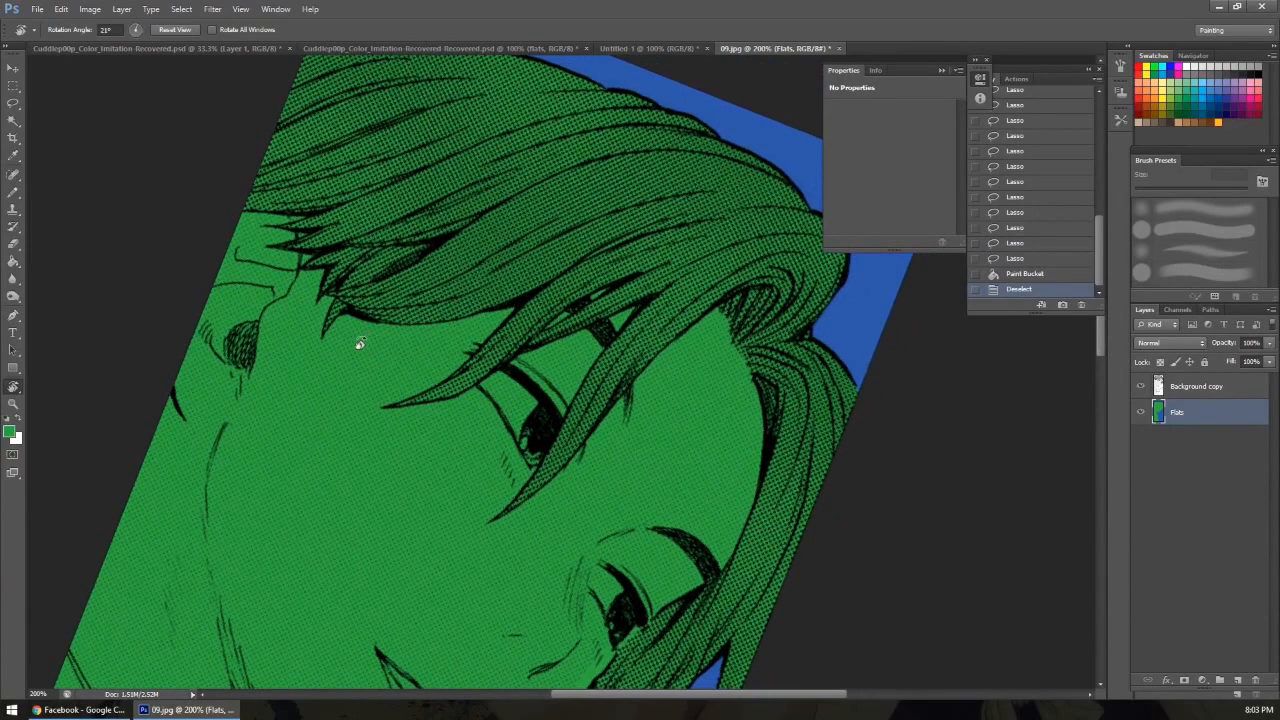
{"action": "key", "text": "l"}
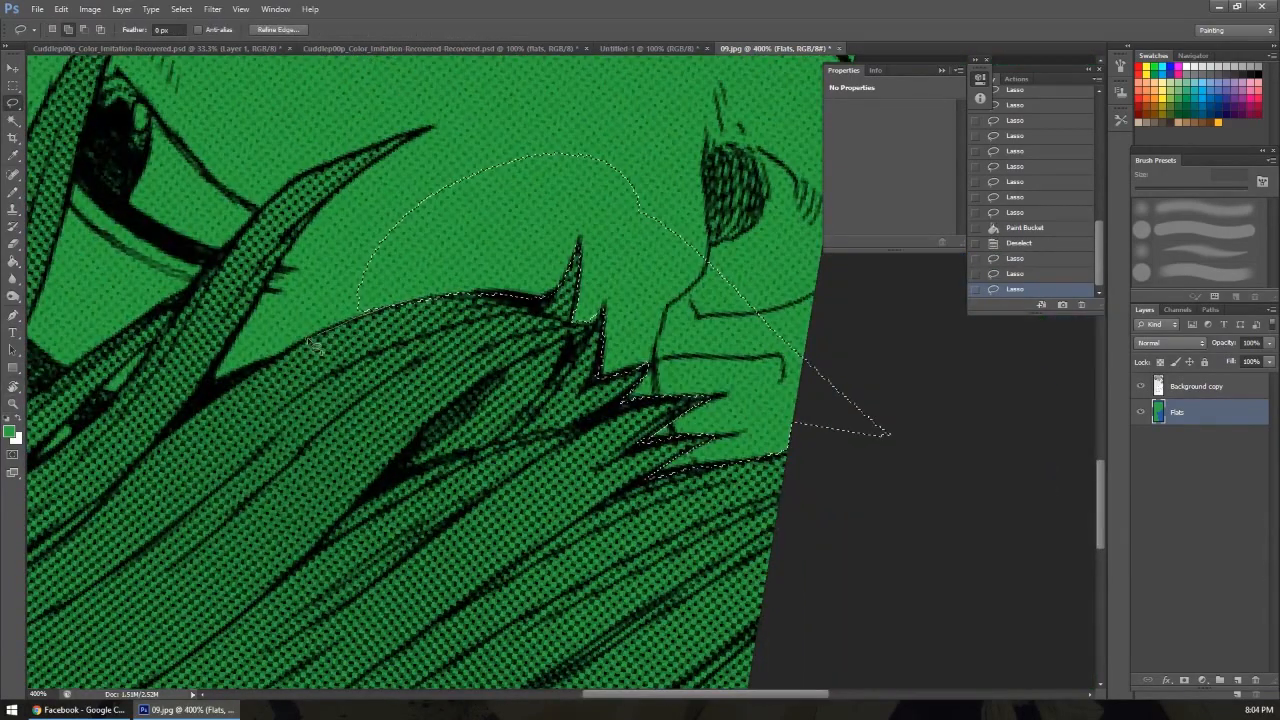
{"action": "mouse_move", "coordinate": [308, 340]}
{"action": "left_mouse_down"}
{"action": "mouse_move", "coordinate": [311, 225]}
{"action": "mouse_move", "coordinate": [546, 158]}
{"action": "left_mouse_up"}
{"action": "left_click_drag", "start_coordinate": [480, 170], "coordinate": [484, 330]}
{"action": "mouse_move", "coordinate": [437, 289]}
{"action": "left_mouse_down"}
{"action": "mouse_move", "coordinate": [222, 345]}
{"action": "mouse_move", "coordinate": [143, 257]}
{"action": "left_mouse_up"}
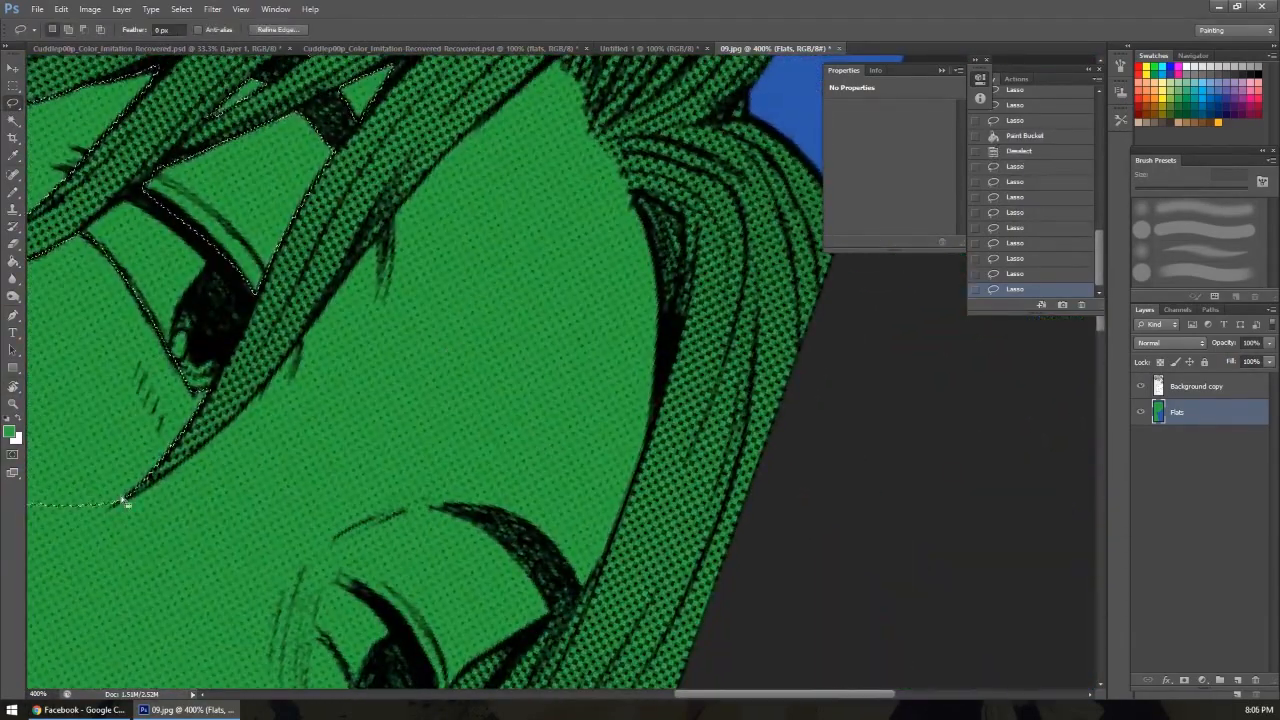
Add the skin around the fringe strands, forehead and far eyebrow to the selection, keeping the eyes out of it.
{"action": "left_click_drag", "start_coordinate": [126, 500], "coordinate": [380, 243]}
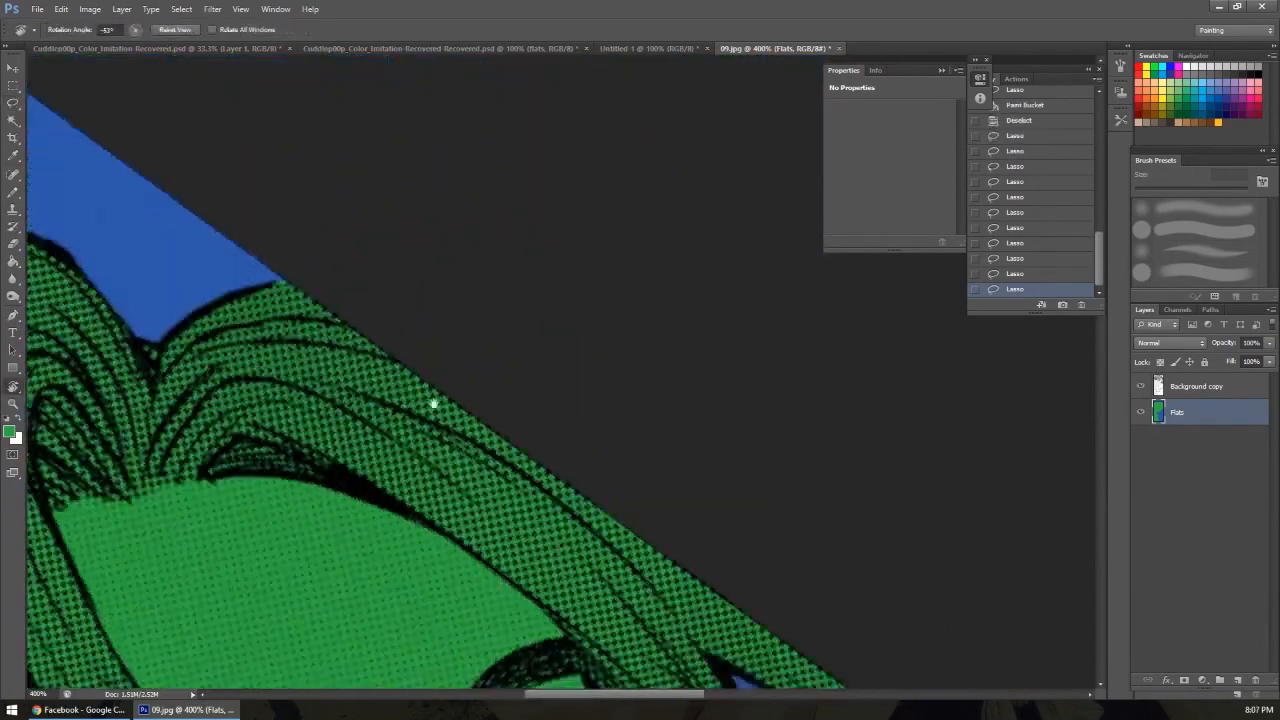
{"action": "left_click_drag", "start_coordinate": [433, 403], "coordinate": [520, 300]}
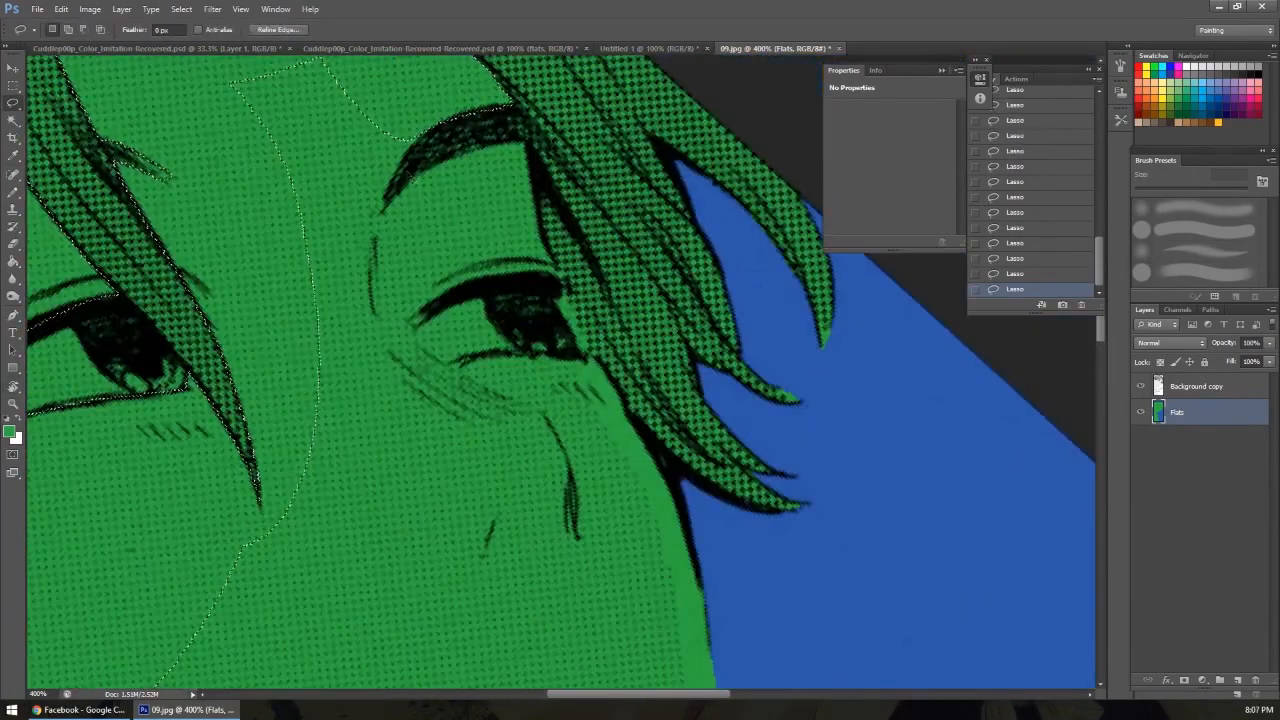
{"action": "mouse_move", "coordinate": [458, 114]}
{"action": "left_mouse_down"}
{"action": "mouse_move", "coordinate": [446, 162]}
{"action": "mouse_move", "coordinate": [300, 208]}
{"action": "left_mouse_up"}
{"action": "left_click_drag", "start_coordinate": [423, 229], "coordinate": [361, 168]}
{"action": "mouse_move", "coordinate": [474, 164]}
{"action": "left_mouse_down"}
{"action": "mouse_move", "coordinate": [348, 272]}
{"action": "mouse_move", "coordinate": [484, 376]}
{"action": "mouse_move", "coordinate": [236, 200]}
{"action": "left_mouse_up"}
{"action": "left_click_drag", "start_coordinate": [359, 288], "coordinate": [275, 252]}
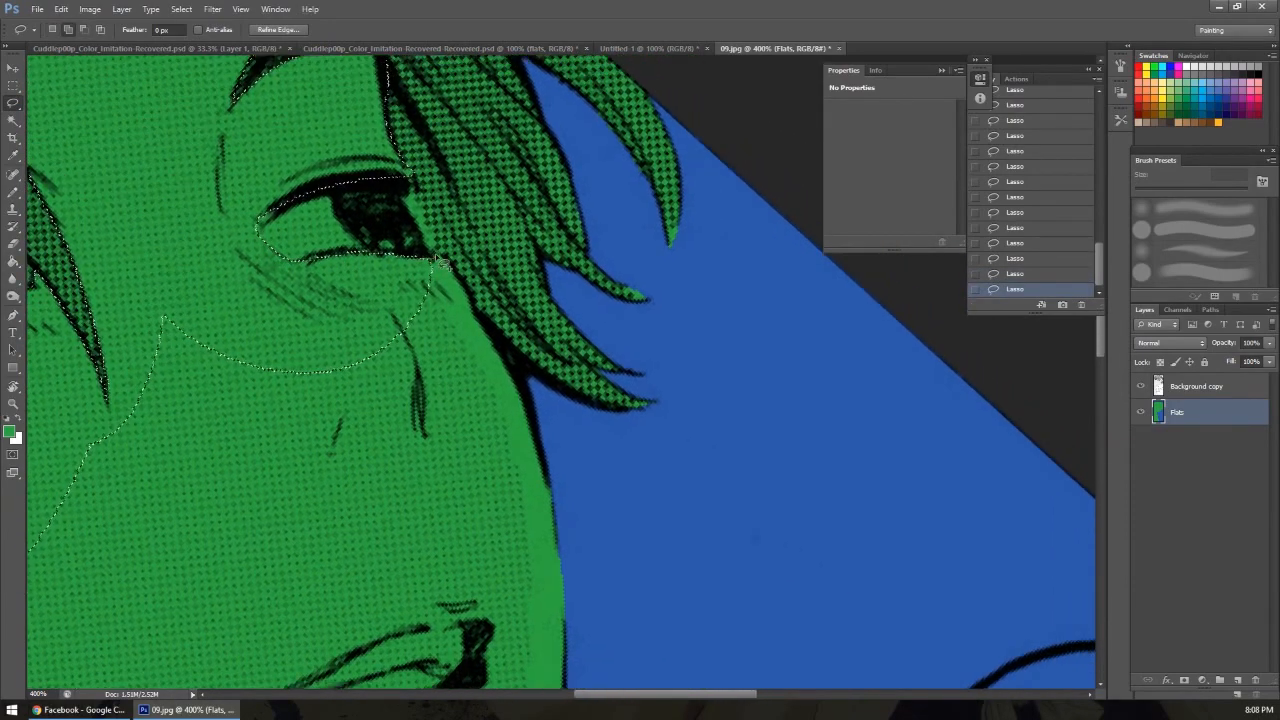
Extend the skin selection along the far cheek, past the chin and down the front of the neck.
{"action": "left_click_drag", "start_coordinate": [447, 260], "coordinate": [536, 400]}
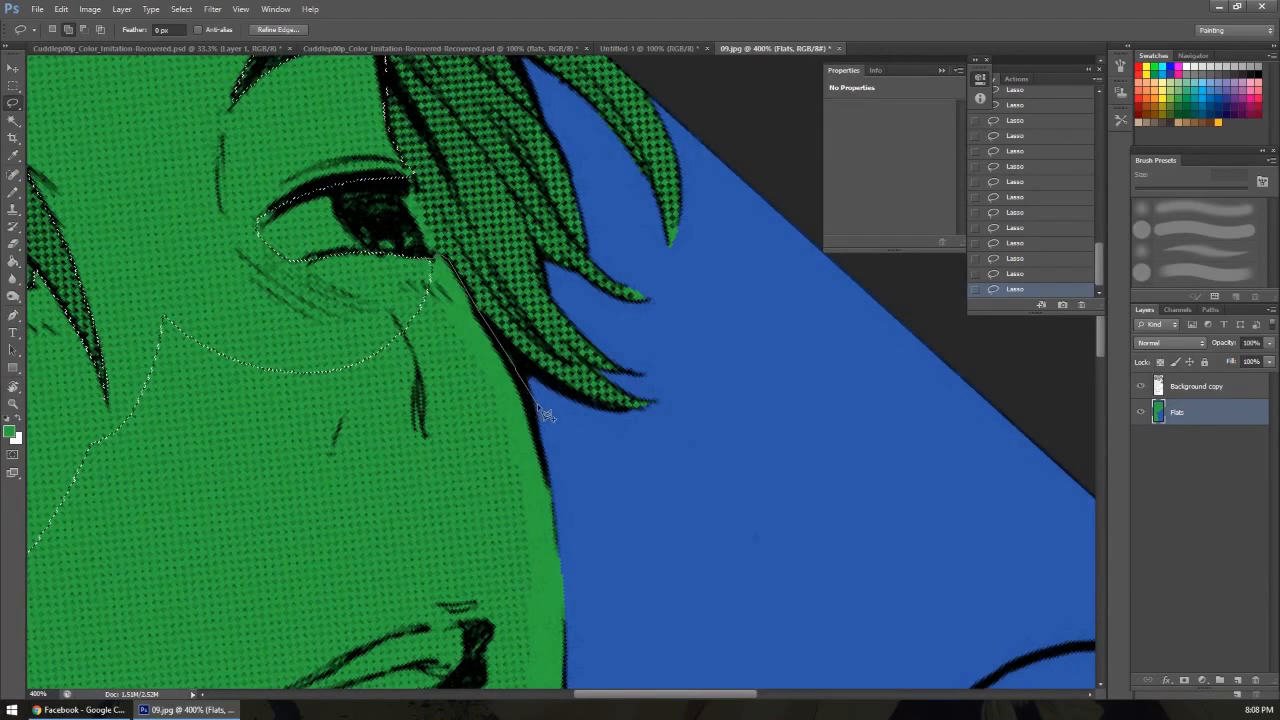
{"action": "mouse_move", "coordinate": [537, 406]}
{"action": "left_mouse_down"}
{"action": "mouse_move", "coordinate": [552, 530]}
{"action": "mouse_move", "coordinate": [530, 690]}
{"action": "mouse_move", "coordinate": [615, 281]}
{"action": "left_mouse_up"}
{"action": "left_click_drag", "start_coordinate": [575, 143], "coordinate": [660, 293]}
{"action": "mouse_move", "coordinate": [716, 477]}
{"action": "left_mouse_down"}
{"action": "mouse_move", "coordinate": [633, 640]}
{"action": "mouse_move", "coordinate": [567, 547]}
{"action": "mouse_move", "coordinate": [599, 506]}
{"action": "mouse_move", "coordinate": [591, 572]}
{"action": "mouse_move", "coordinate": [529, 528]}
{"action": "mouse_move", "coordinate": [520, 470]}
{"action": "left_mouse_up"}
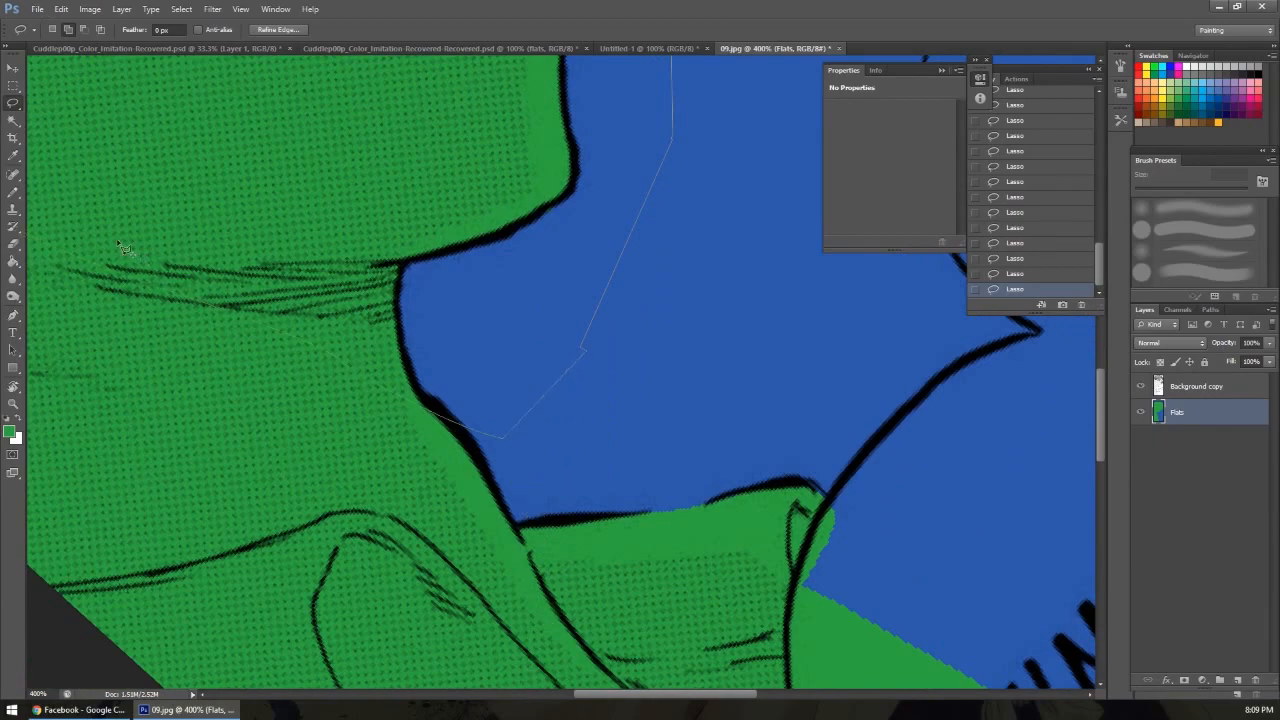
{"action": "mouse_move", "coordinate": [97, 143]}
{"action": "left_mouse_down"}
{"action": "mouse_move", "coordinate": [70, 52]}
{"action": "mouse_move", "coordinate": [22, 140]}
{"action": "mouse_move", "coordinate": [289, 264]}
{"action": "left_mouse_up"}
{"action": "mouse_move", "coordinate": [496, 132]}
{"action": "left_mouse_down"}
{"action": "mouse_move", "coordinate": [520, 5]}
{"action": "mouse_move", "coordinate": [552, 26]}
{"action": "mouse_move", "coordinate": [509, 198]}
{"action": "left_mouse_up"}
{"action": "left_click_drag", "start_coordinate": [767, 252], "coordinate": [758, 246]}
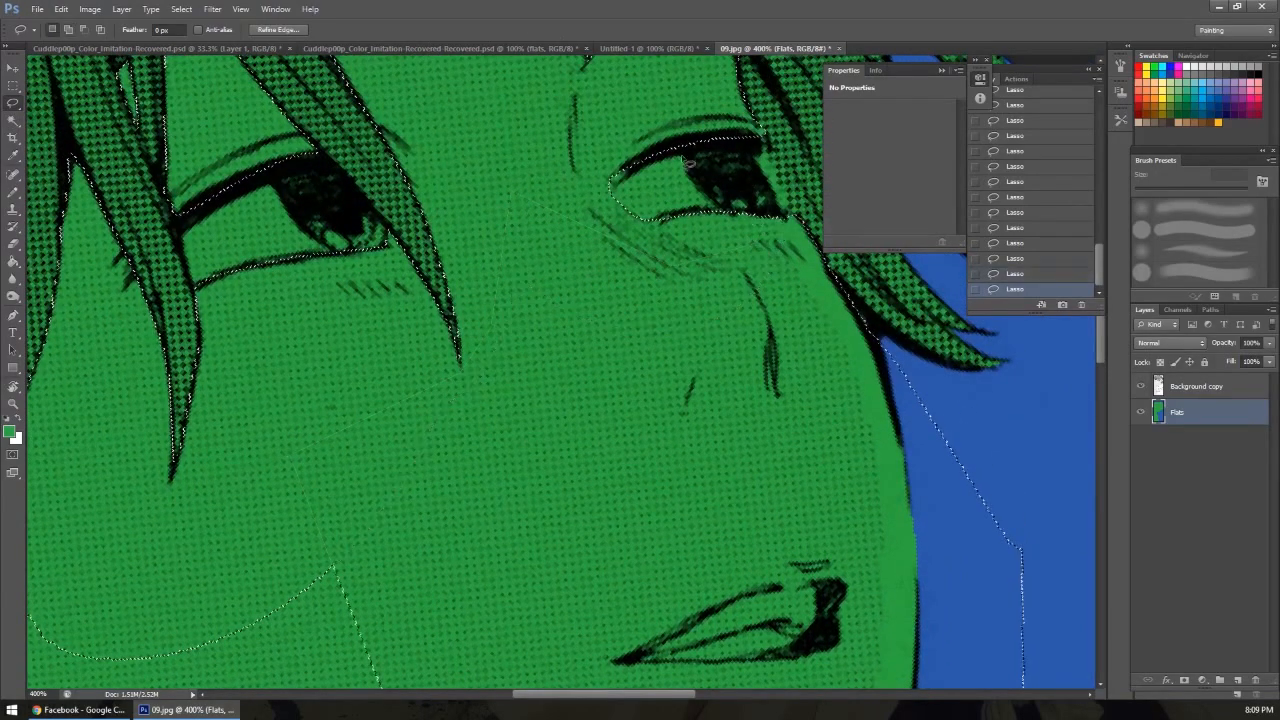
Complete the skin selection over the face interior and the neck down to the collar, leaving the mouth opening unselected.
{"action": "key", "text": "z"}
{"action": "left_click", "coordinate": [623, 363], "text": "alt"}
{"action": "left_click", "coordinate": [623, 363], "text": "alt"}
{"action": "key", "text": "ctrl+0"}
{"action": "left_click_drag", "start_coordinate": [620, 359], "coordinate": [637, 374]}
{"action": "key", "text": "l"}
{"action": "mouse_move", "coordinate": [345, 415]}
{"action": "left_mouse_down"}
{"action": "mouse_move", "coordinate": [423, 406]}
{"action": "mouse_move", "coordinate": [335, 422]}
{"action": "left_mouse_up"}
{"action": "mouse_move", "coordinate": [280, 572]}
{"action": "left_mouse_down"}
{"action": "mouse_move", "coordinate": [243, 300]}
{"action": "mouse_move", "coordinate": [409, 386]}
{"action": "left_mouse_up"}
{"action": "key", "text": "ctrl+plus"}
{"action": "left_click_drag", "start_coordinate": [572, 333], "coordinate": [150, 345]}
{"action": "mouse_move", "coordinate": [284, 461]}
{"action": "left_mouse_down"}
{"action": "mouse_move", "coordinate": [540, 412]}
{"action": "mouse_move", "coordinate": [580, 448]}
{"action": "mouse_move", "coordinate": [284, 455]}
{"action": "left_mouse_up"}
Set the foreground colour to blue (#2a42ac) for the Paint Bucket.
{"action": "key", "text": "r"}
{"action": "mouse_move", "coordinate": [400, 500]}
{"action": "left_mouse_down"}
{"action": "mouse_move", "coordinate": [425, 240]}
{"action": "mouse_move", "coordinate": [460, 528]}
{"action": "mouse_move", "coordinate": [440, 370]}
{"action": "mouse_move", "coordinate": [485, 438]}
{"action": "left_mouse_up"}
{"action": "key", "text": "r"}
{"action": "key", "text": "z"}
{"action": "left_click", "coordinate": [485, 438], "text": "alt"}
{"action": "left_click", "coordinate": [485, 438], "text": "alt"}
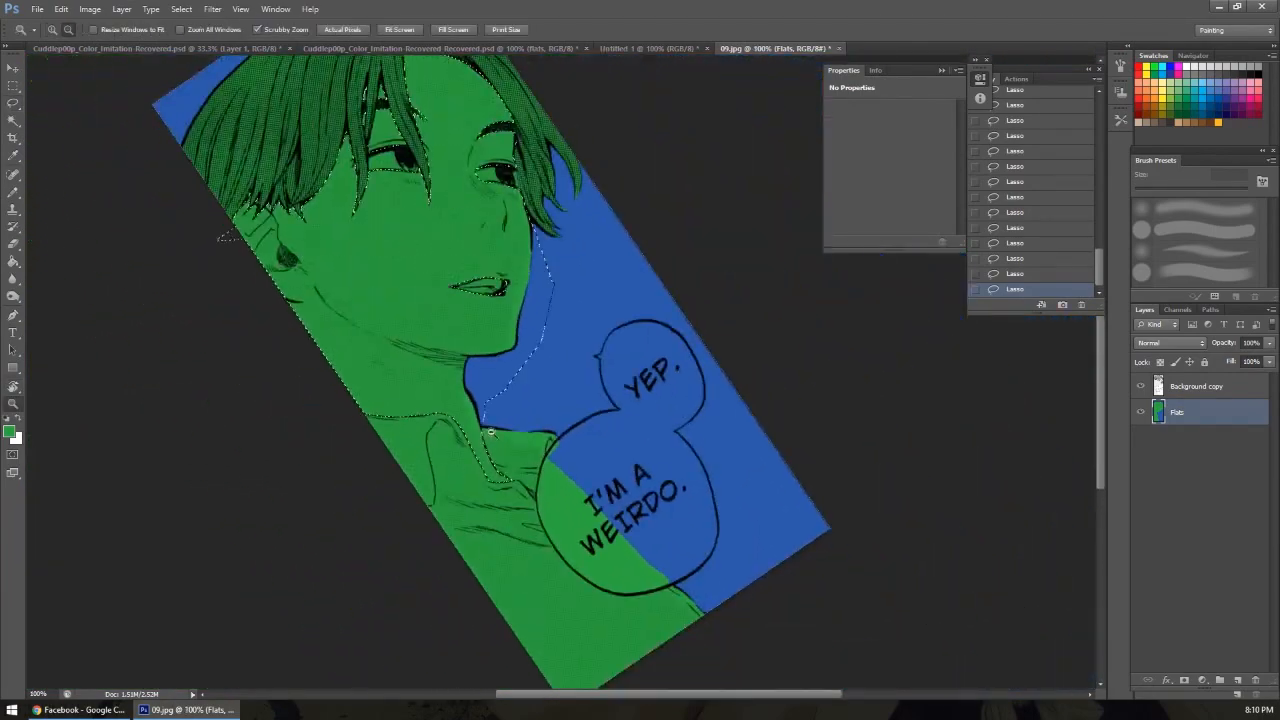
{"action": "mouse_move", "coordinate": [523, 303]}
{"action": "left_mouse_down"}
{"action": "mouse_move", "coordinate": [479, 399]}
{"action": "mouse_move", "coordinate": [401, 426]}
{"action": "left_mouse_up"}
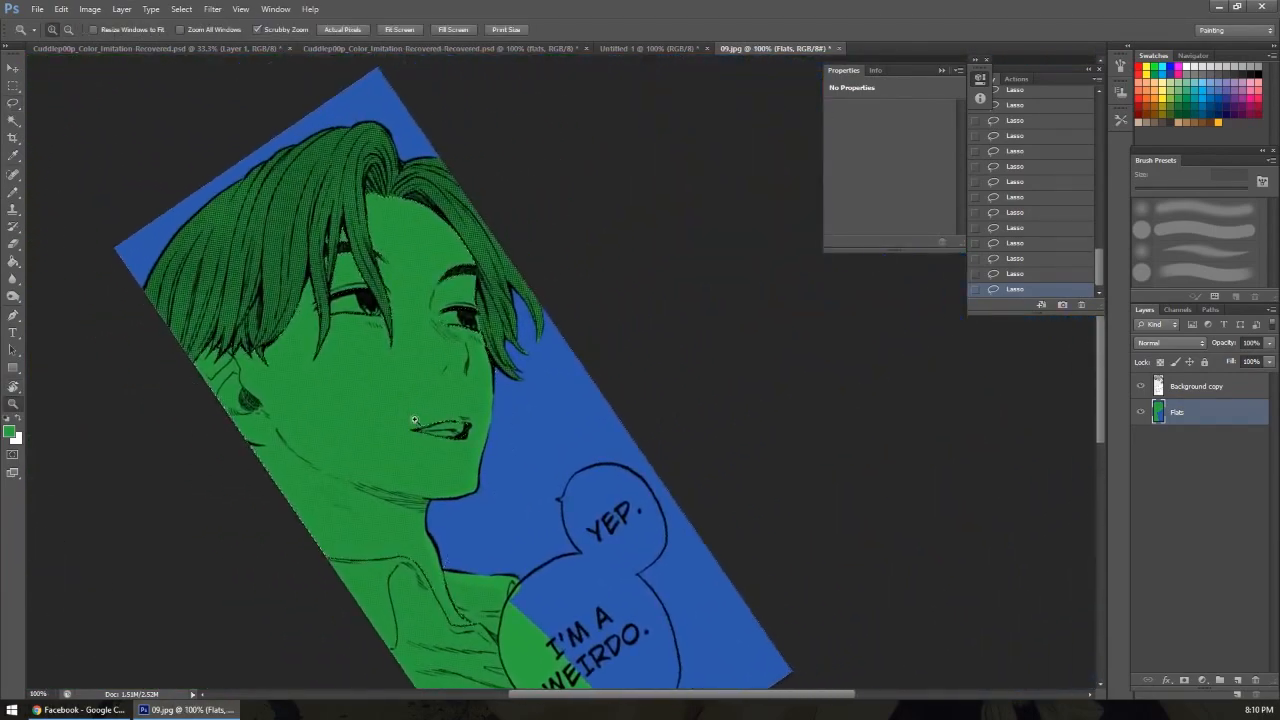
{"action": "key", "text": "g"}
{"action": "key", "text": "n"}
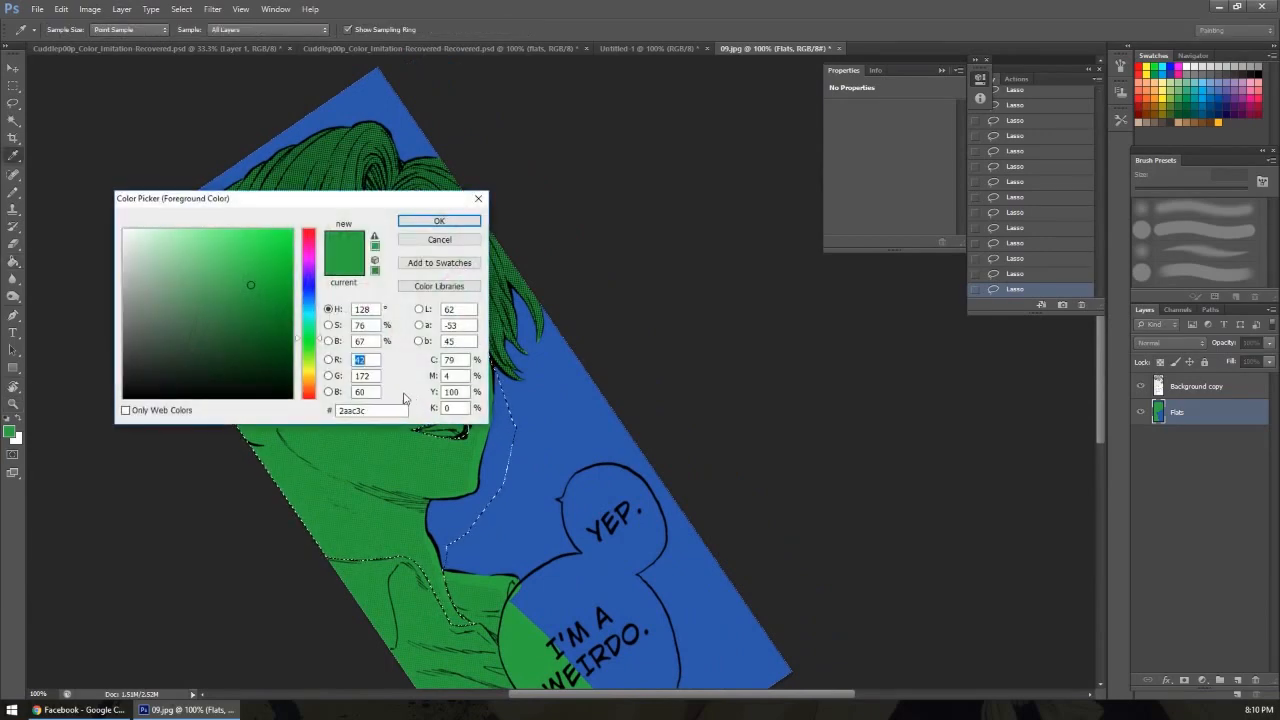
{"action": "left_click_drag", "start_coordinate": [308, 302], "coordinate": [308, 291]}
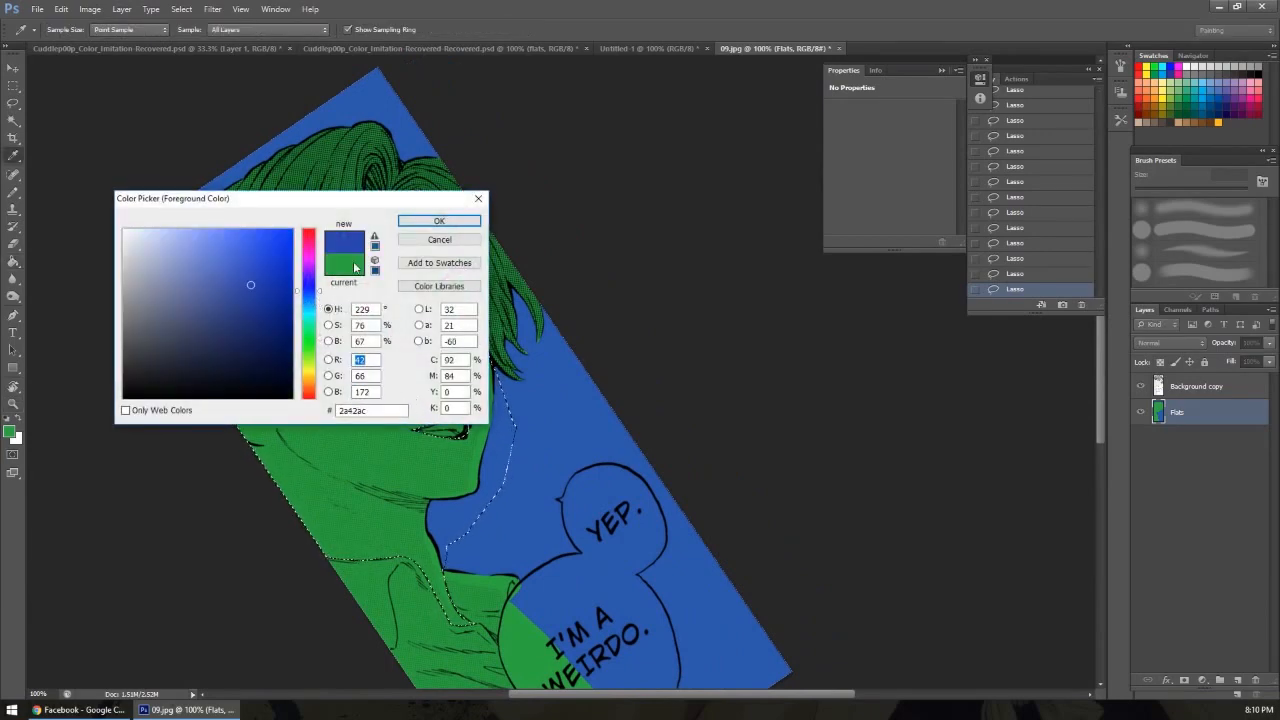
{"action": "left_click", "coordinate": [412, 226]}
Fill the selected face and neck skin with violet-pink (#d36de5) and clear the selection.
{"action": "key", "text": "n"}
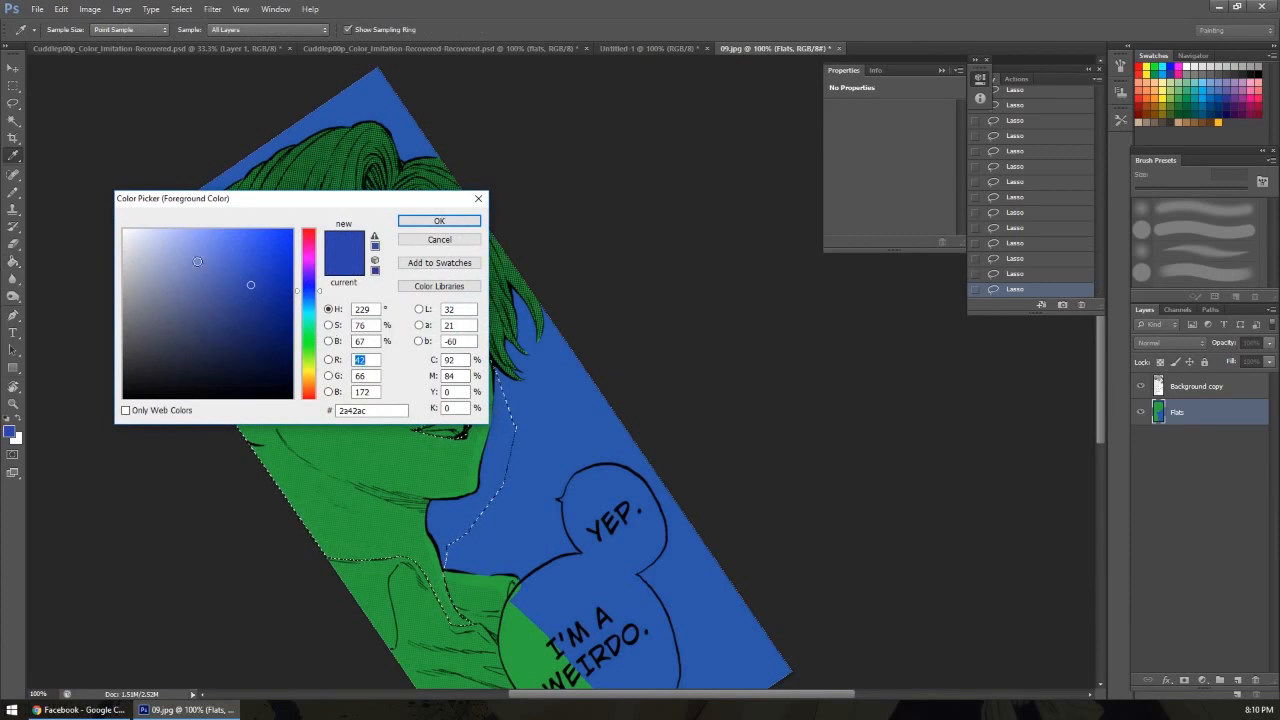
{"action": "left_click", "coordinate": [211, 246]}
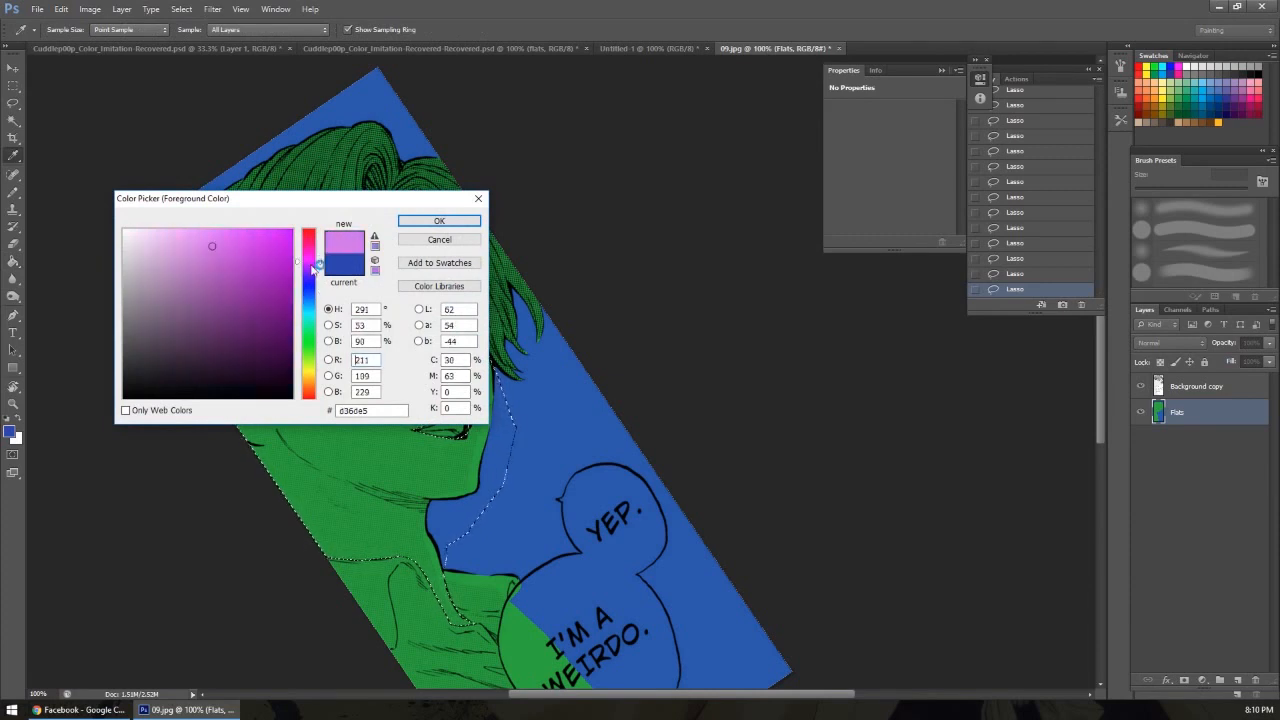
{"action": "left_click", "coordinate": [439, 220]}
{"action": "left_click", "coordinate": [421, 463]}
{"action": "key", "text": "w"}
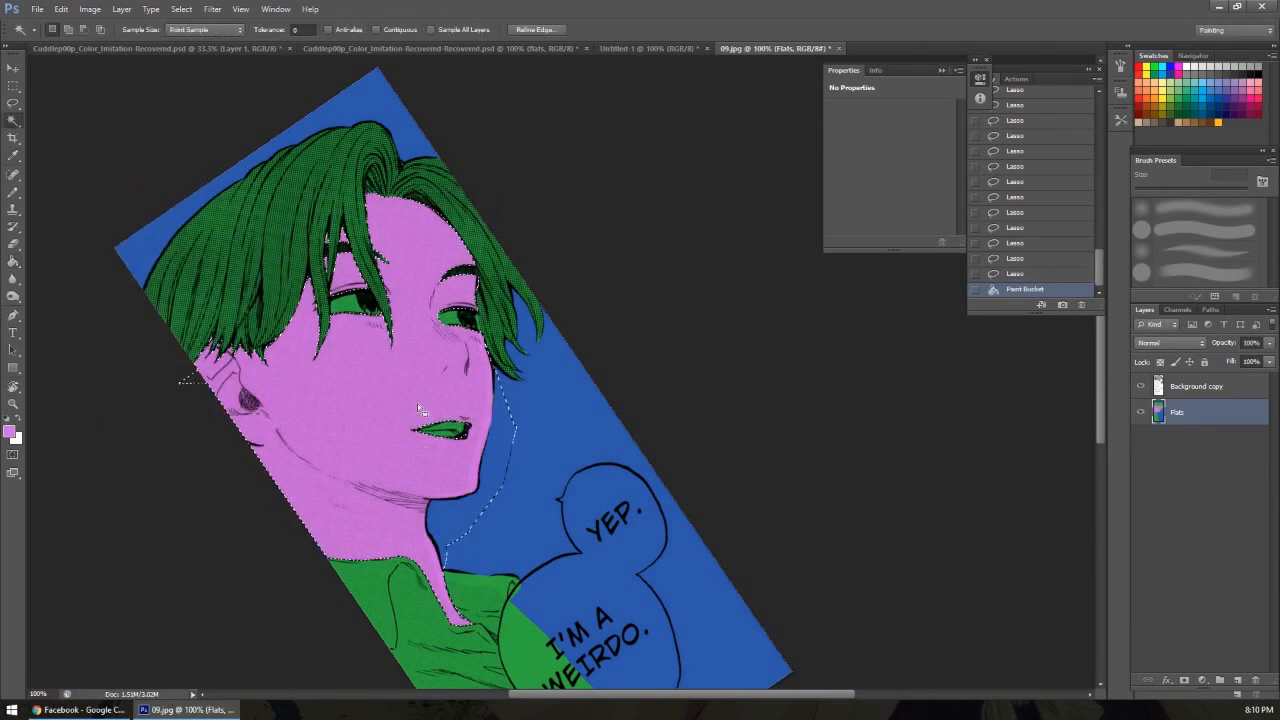
{"action": "right_click", "coordinate": [403, 392]}
{"action": "left_click", "coordinate": [450, 218]}
Lasso the whites of both eyes, following the iris edges and adding the sliver beside the far iris.
{"action": "left_click_drag", "start_coordinate": [442, 386], "coordinate": [456, 422]}
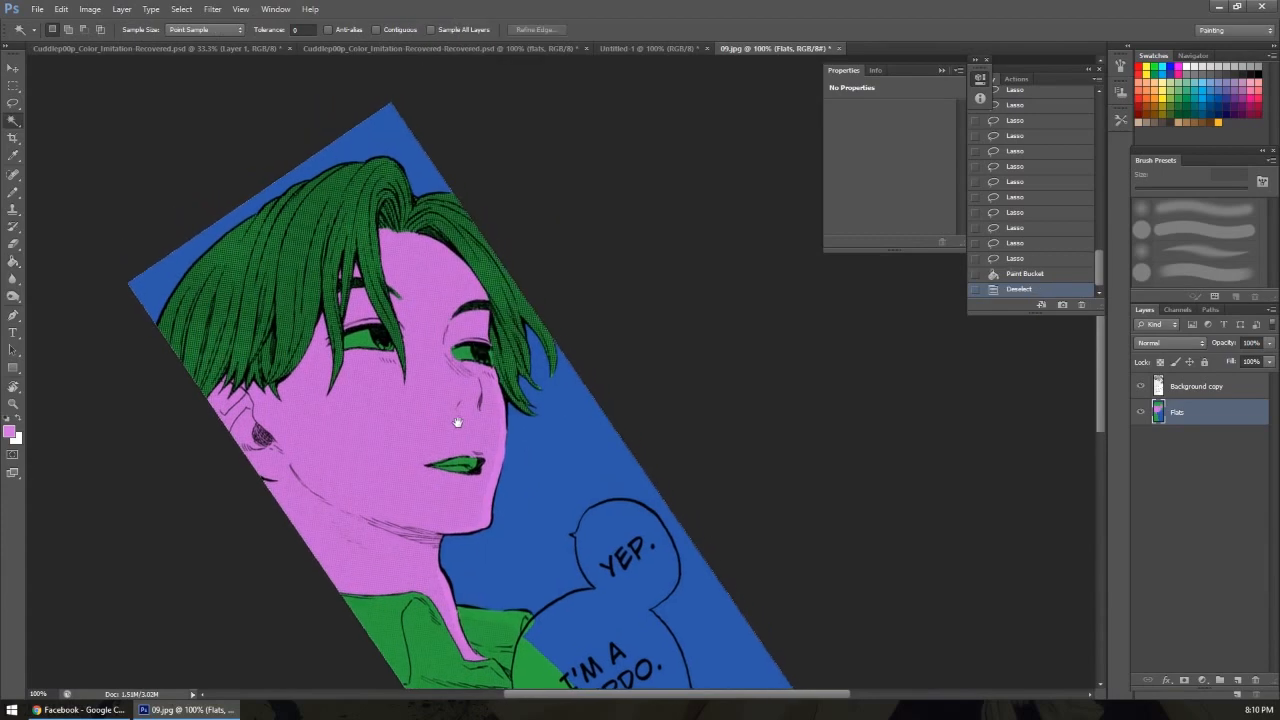
{"action": "key", "text": "z"}
{"action": "left_click", "coordinate": [353, 341]}
{"action": "left_click_drag", "start_coordinate": [543, 330], "coordinate": [512, 339]}
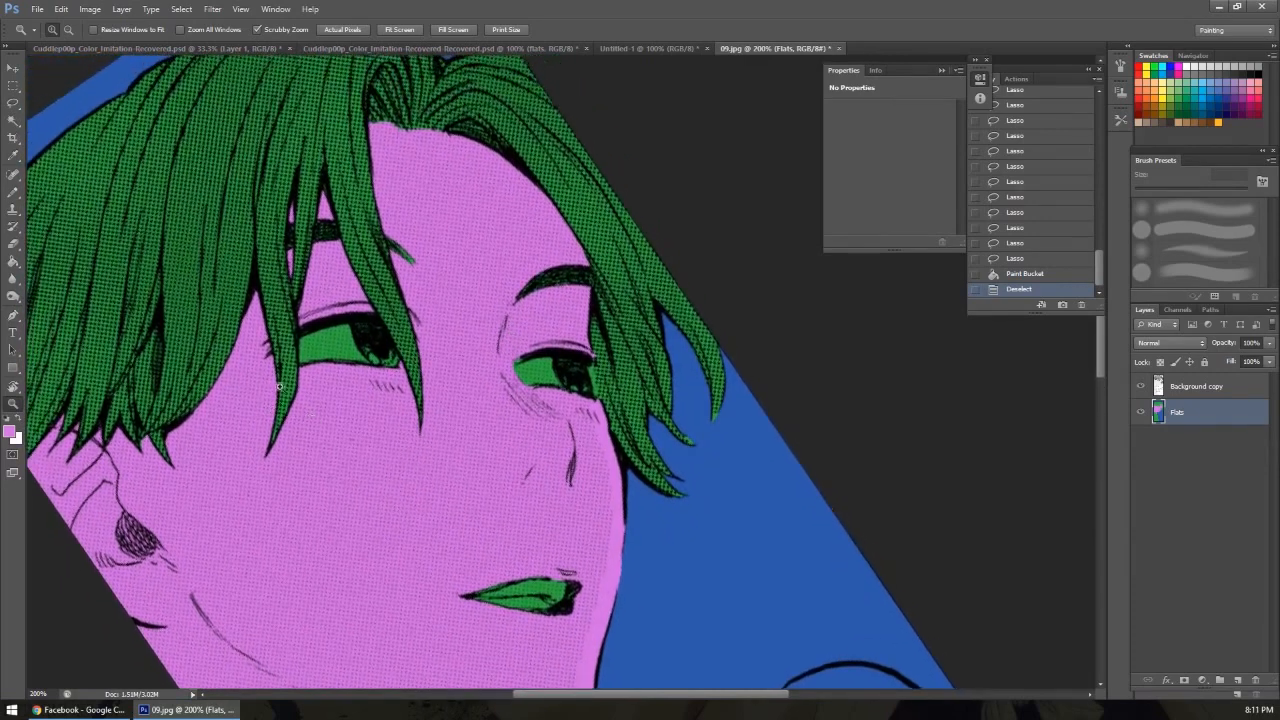
{"action": "key", "text": "l"}
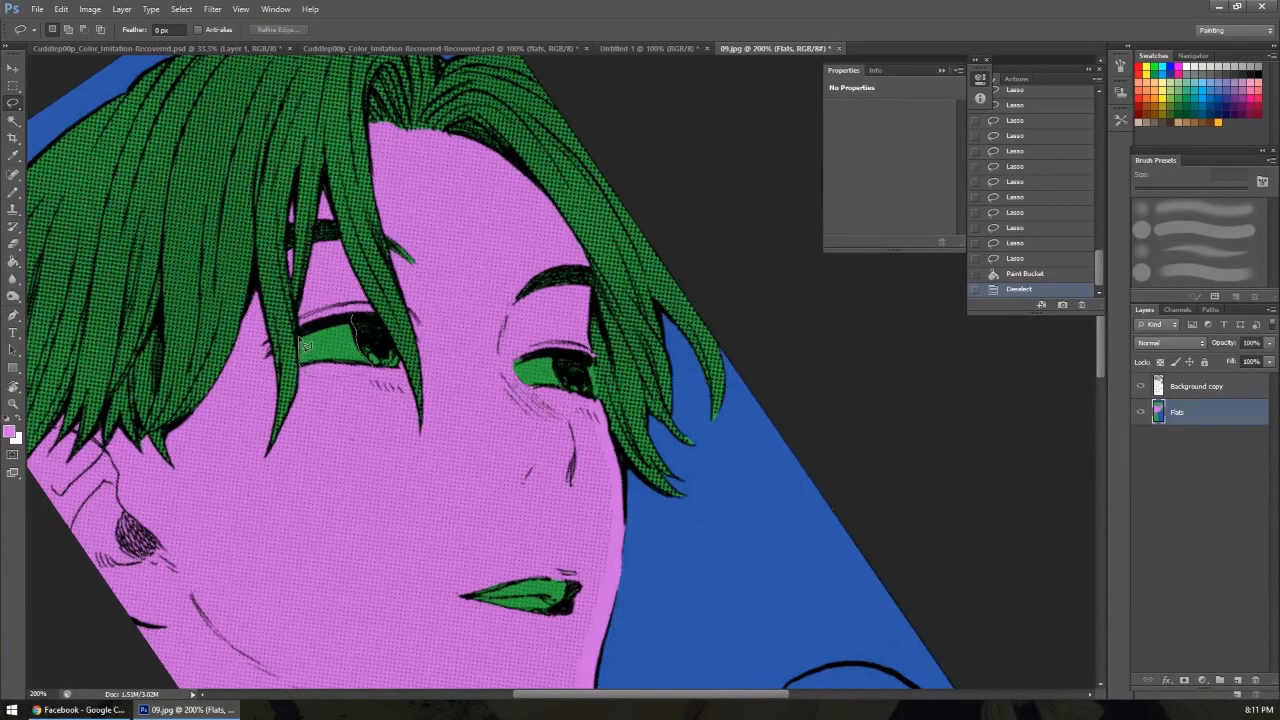
{"action": "left_click_drag", "start_coordinate": [362, 316], "coordinate": [356, 315]}
{"action": "mouse_move", "coordinate": [636, 360]}
{"action": "left_mouse_down"}
{"action": "mouse_move", "coordinate": [549, 340]}
{"action": "mouse_move", "coordinate": [352, 361]}
{"action": "left_mouse_up"}
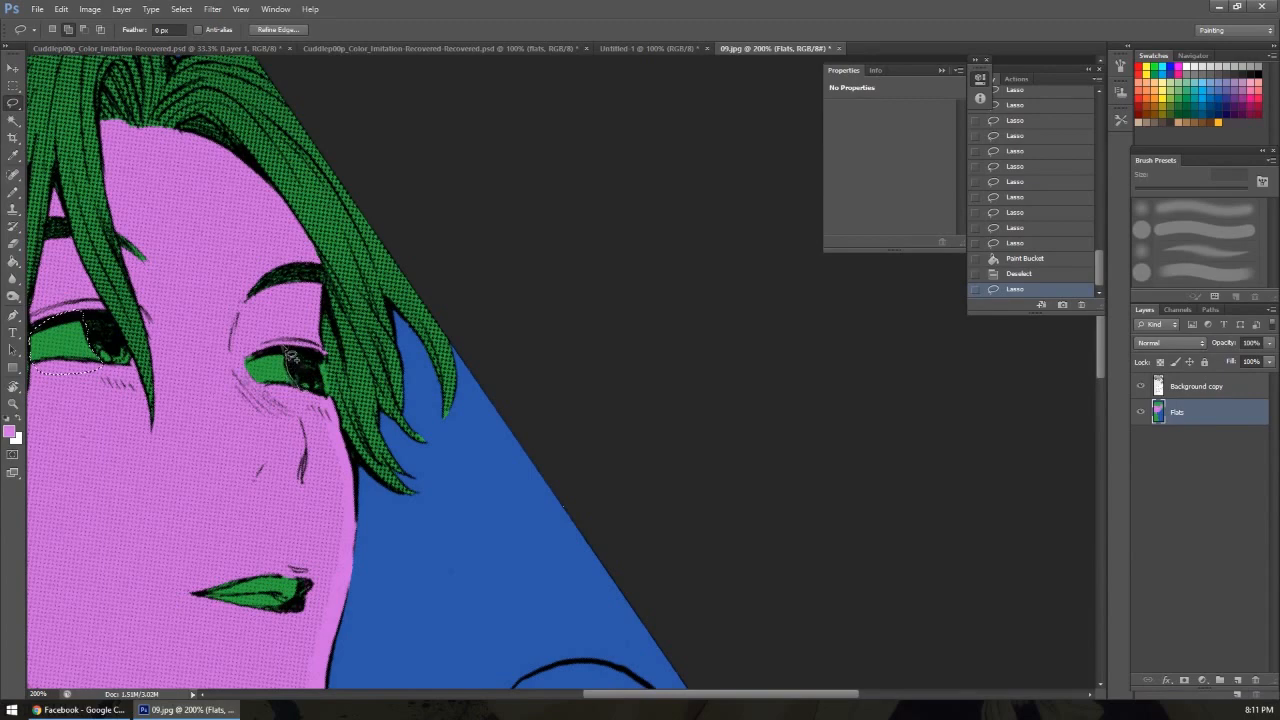
{"action": "left_click_drag", "start_coordinate": [308, 408], "coordinate": [303, 404]}
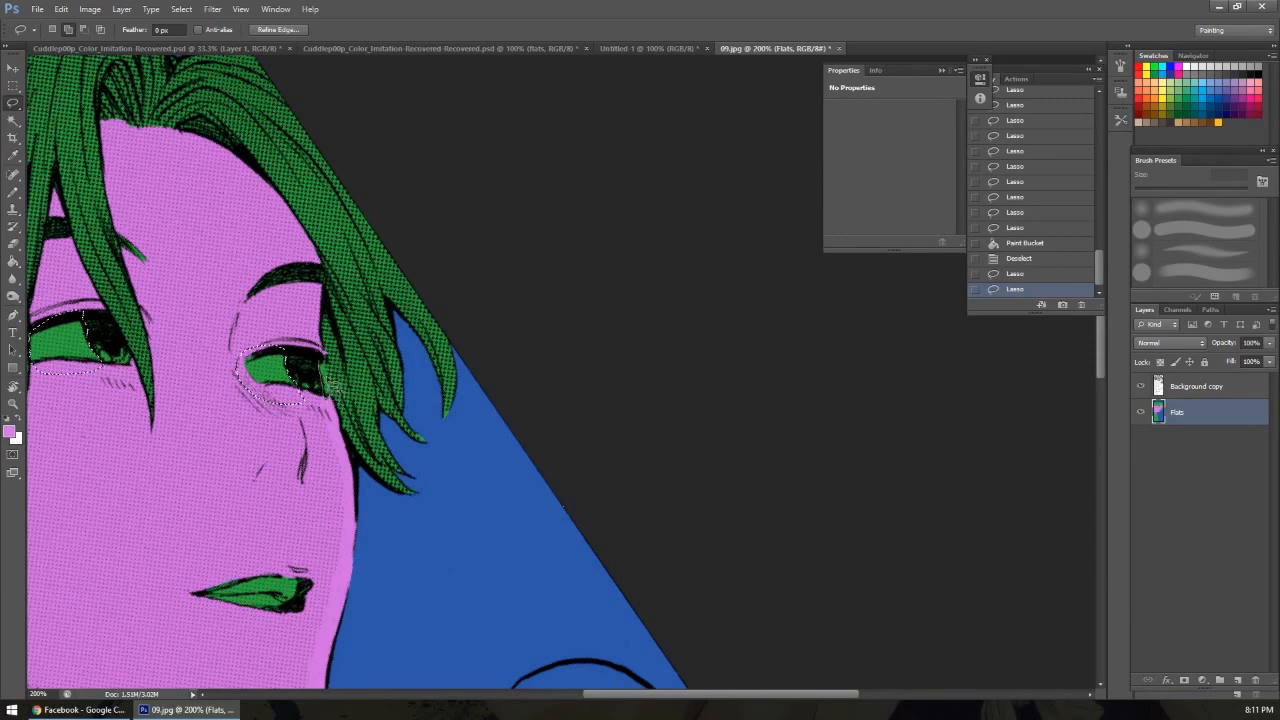
{"action": "left_click_drag", "start_coordinate": [323, 368], "coordinate": [331, 373]}
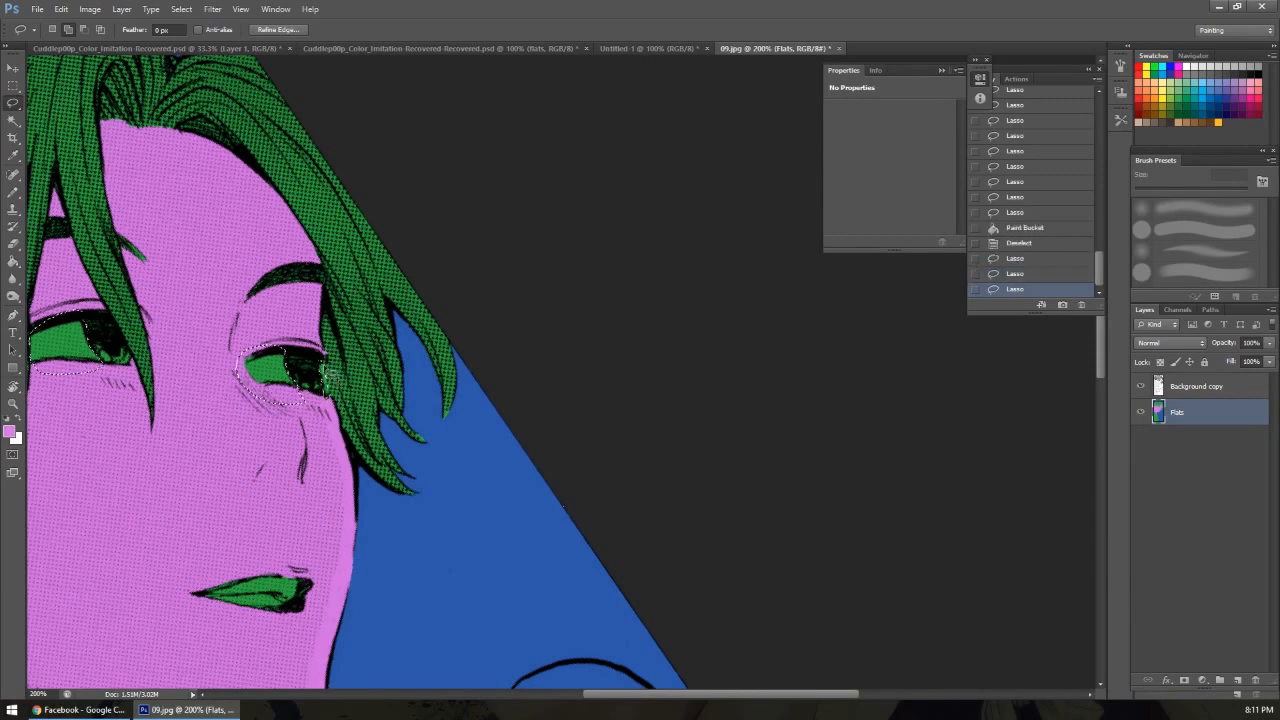
Add the green mouth opening to the eye-white selection.
{"action": "mouse_move", "coordinate": [337, 408]}
{"action": "left_mouse_down"}
{"action": "mouse_move", "coordinate": [330, 420]}
{"action": "mouse_move", "coordinate": [371, 291]}
{"action": "left_mouse_up"}
{"action": "left_click_drag", "start_coordinate": [248, 470], "coordinate": [235, 398]}
{"action": "mouse_move", "coordinate": [419, 351]}
{"action": "left_mouse_down"}
{"action": "mouse_move", "coordinate": [417, 369]}
{"action": "mouse_move", "coordinate": [367, 356]}
{"action": "mouse_move", "coordinate": [390, 545]}
{"action": "left_mouse_up"}
{"action": "left_click_drag", "start_coordinate": [366, 300], "coordinate": [380, 382]}
{"action": "left_click_drag", "start_coordinate": [361, 465], "coordinate": [381, 397]}
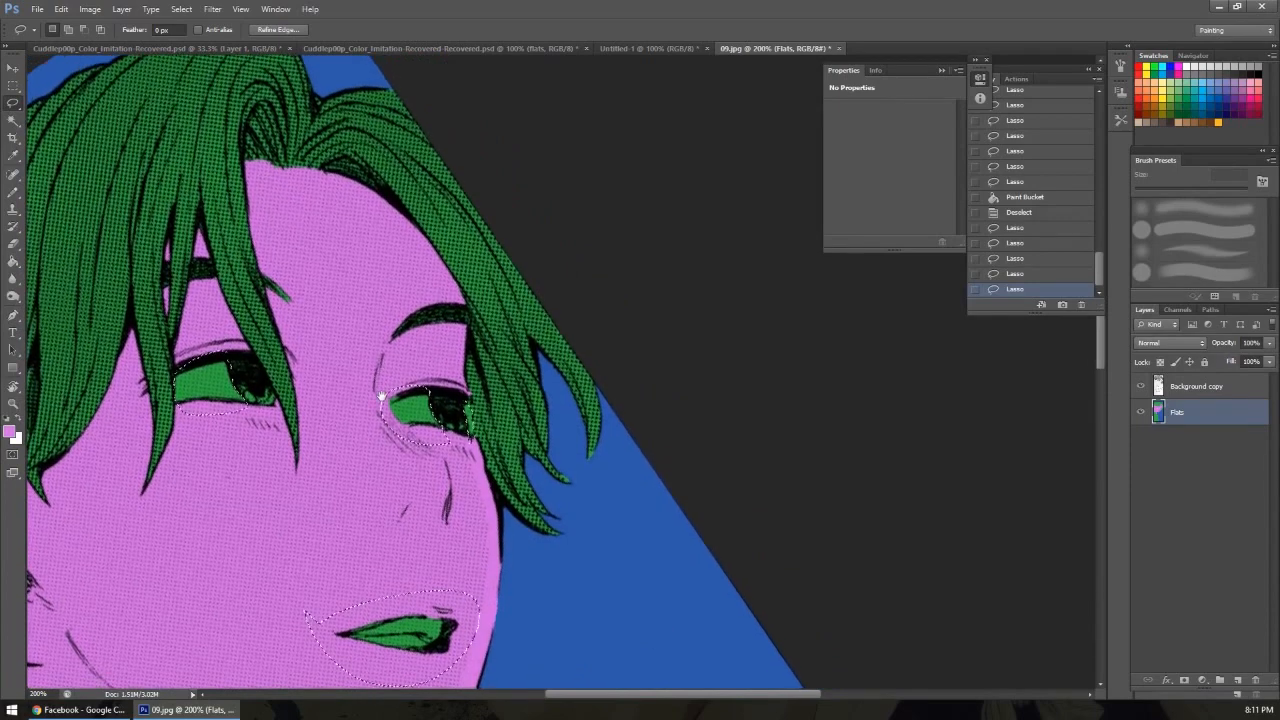
Fill the selected eye whites and mouth with pale grey-blue (#d1dde0) and clear the selection.
{"action": "key", "text": "i"}
{"action": "left_click", "coordinate": [10, 432]}
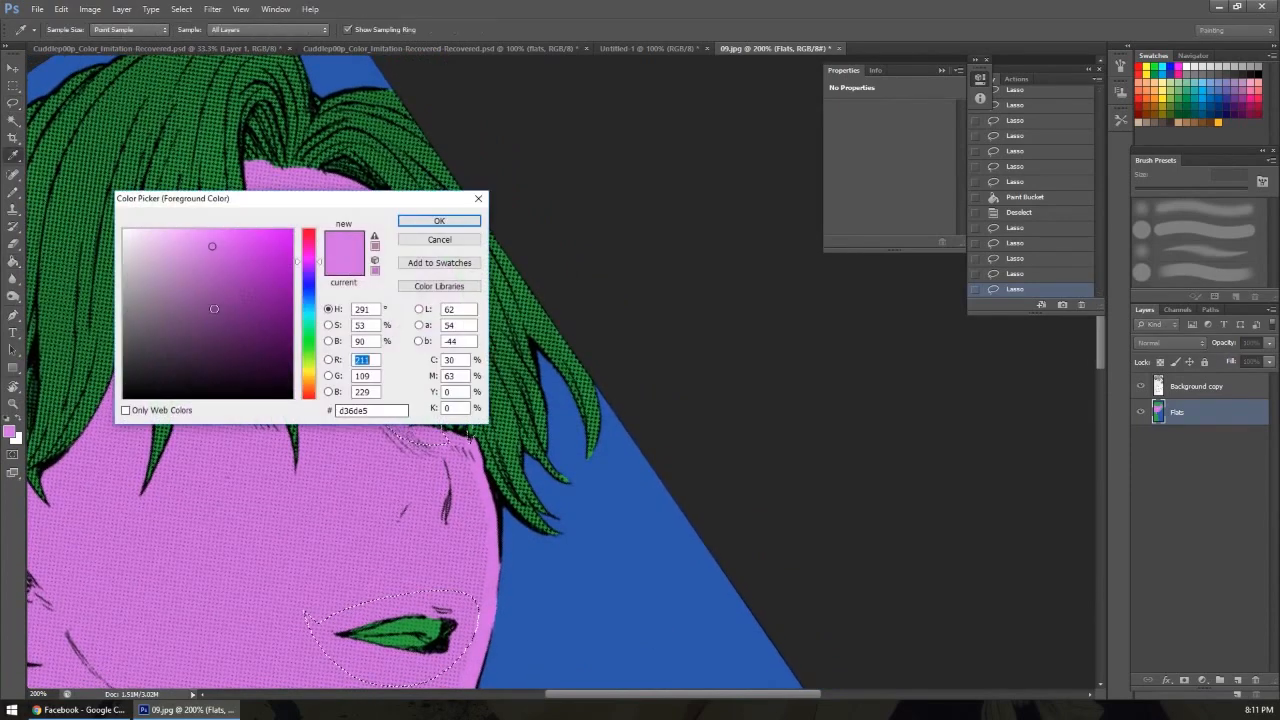
{"action": "left_click", "coordinate": [134, 249]}
{"action": "left_click", "coordinate": [308, 308]}
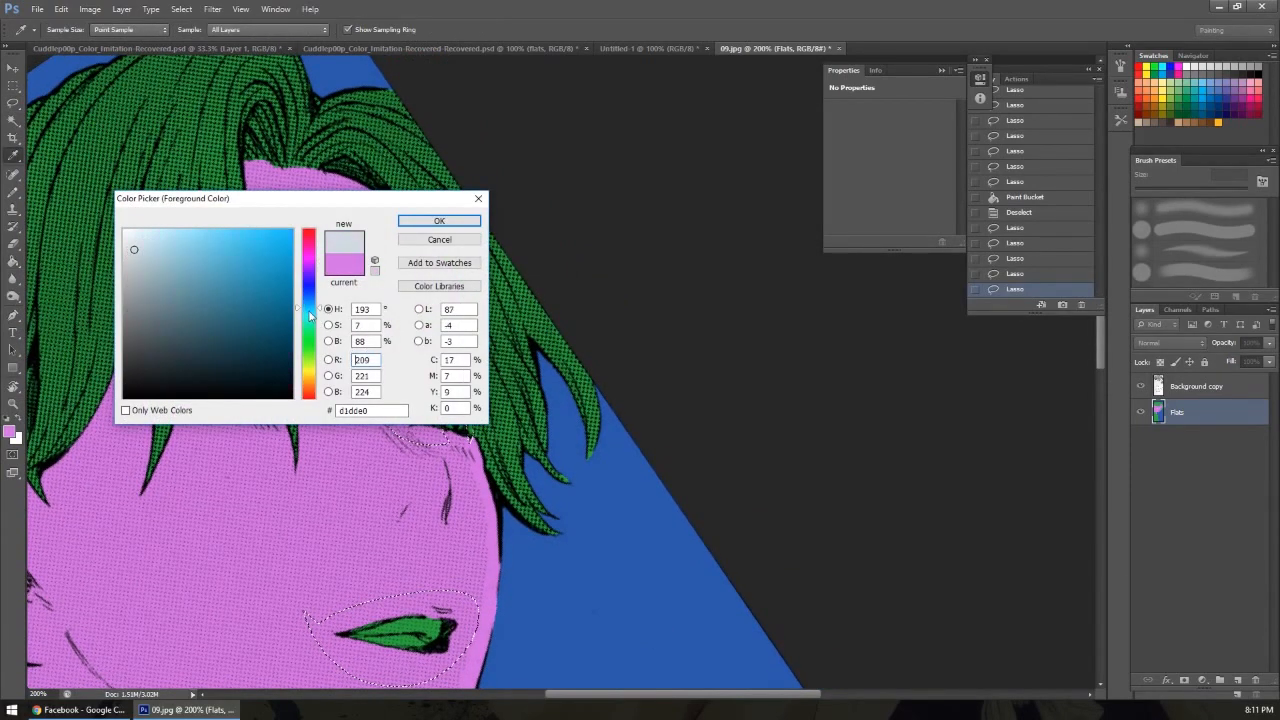
{"action": "left_click", "coordinate": [440, 221]}
{"action": "key", "text": "g"}
{"action": "left_click", "coordinate": [294, 402]}
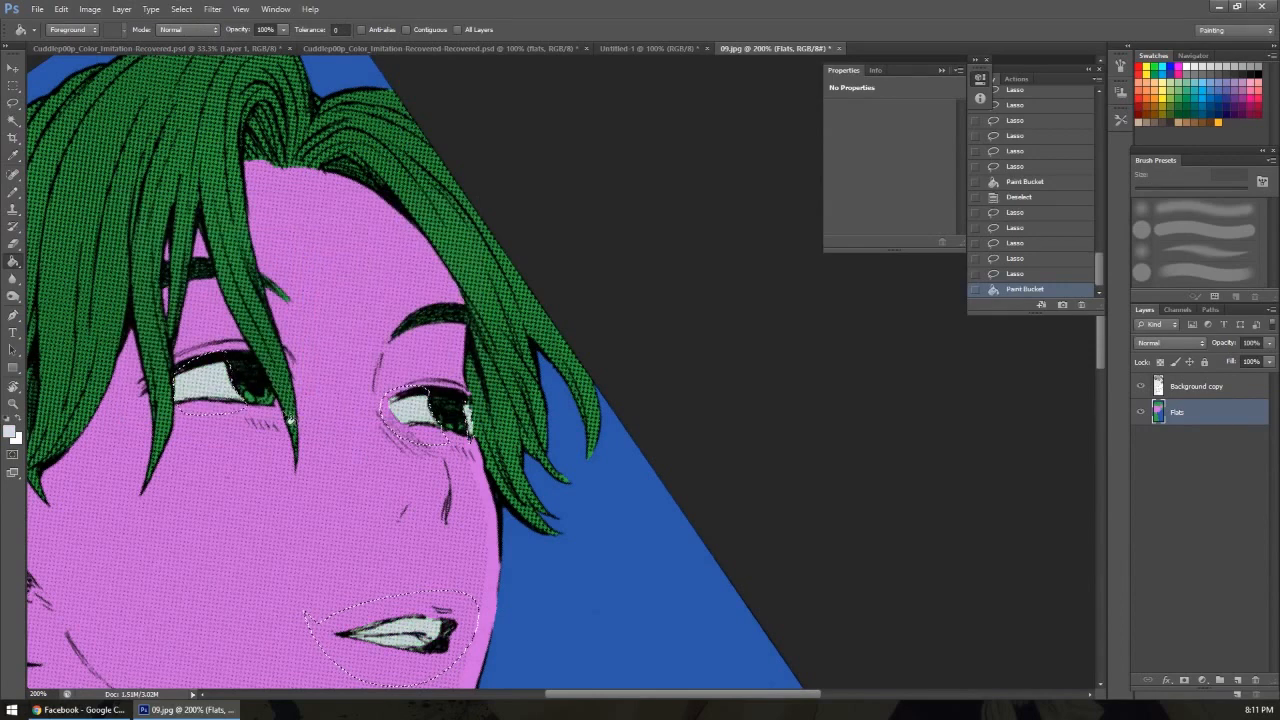
{"action": "key", "text": "w"}
{"action": "right_click", "coordinate": [255, 400]}
{"action": "left_click", "coordinate": [335, 242]}
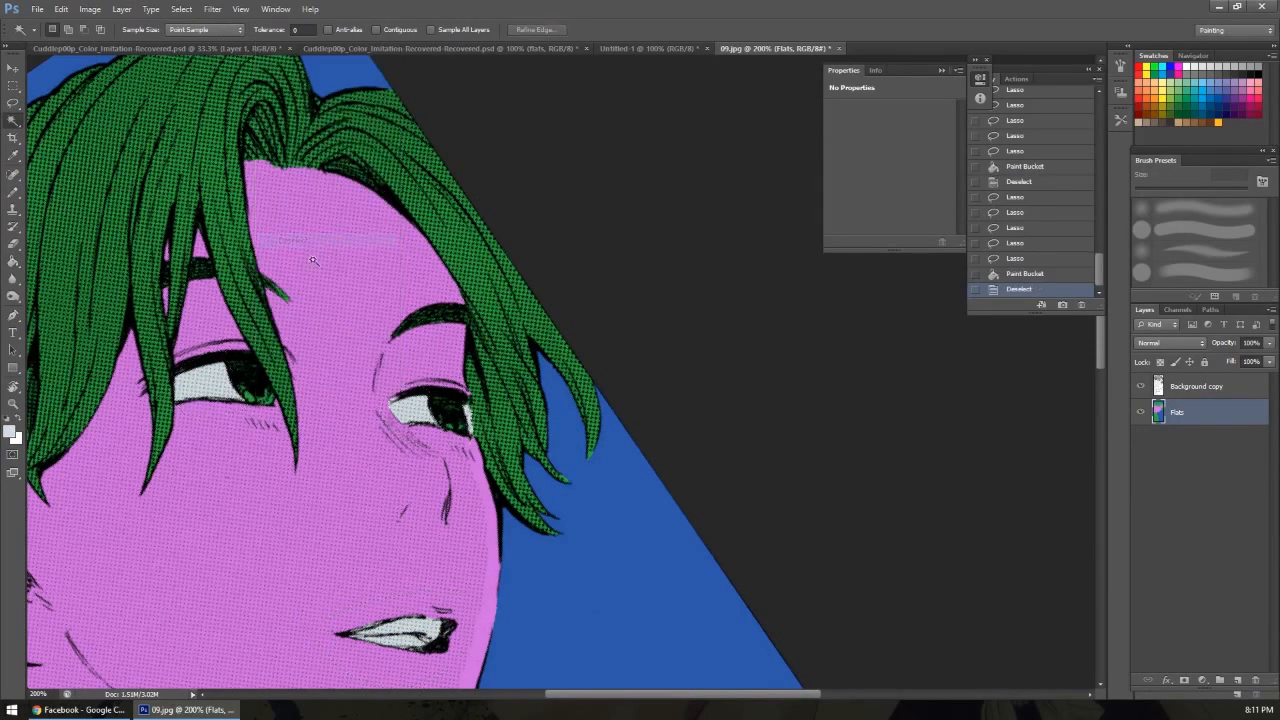
Lasso the irises of both eyes and switch to the Paint Bucket.
{"action": "mouse_move", "coordinate": [443, 459]}
{"action": "left_mouse_down"}
{"action": "mouse_move", "coordinate": [423, 374]}
{"action": "mouse_move", "coordinate": [428, 309]}
{"action": "mouse_move", "coordinate": [415, 297]}
{"action": "mouse_move", "coordinate": [410, 420]}
{"action": "mouse_move", "coordinate": [434, 460]}
{"action": "left_mouse_up"}
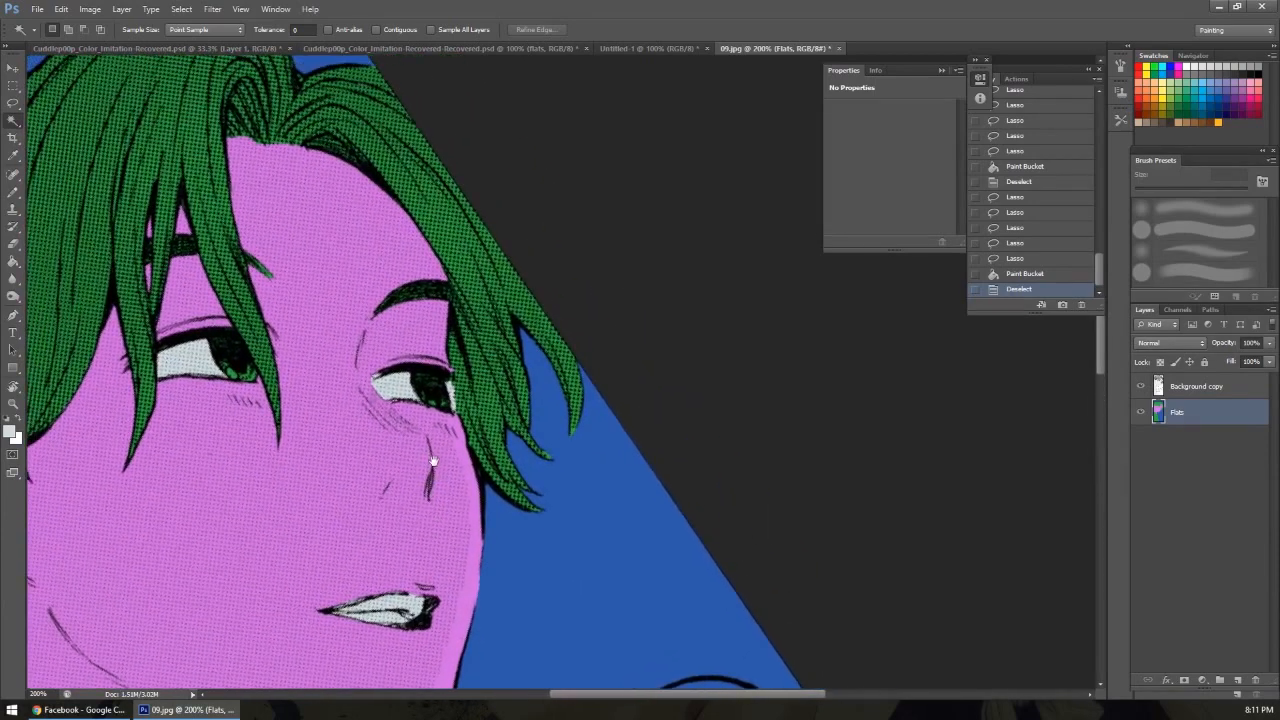
{"action": "key", "text": "l"}
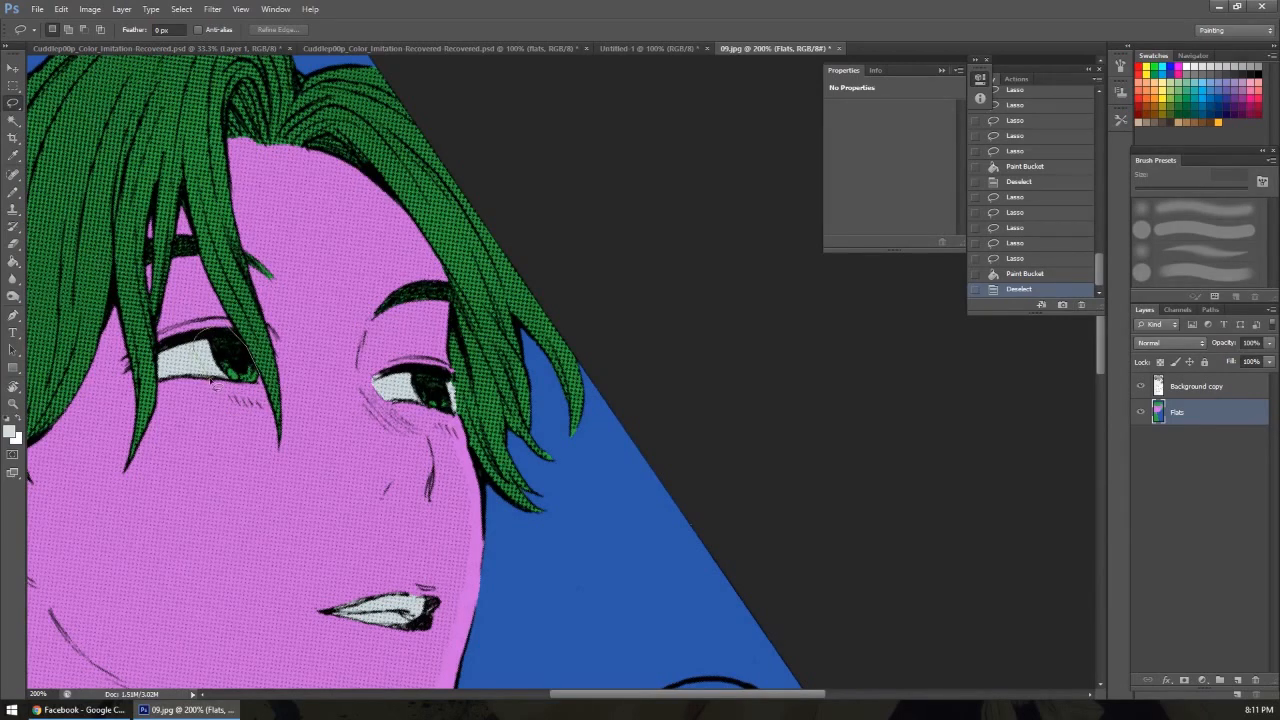
{"action": "left_click_drag", "start_coordinate": [253, 402], "coordinate": [258, 405]}
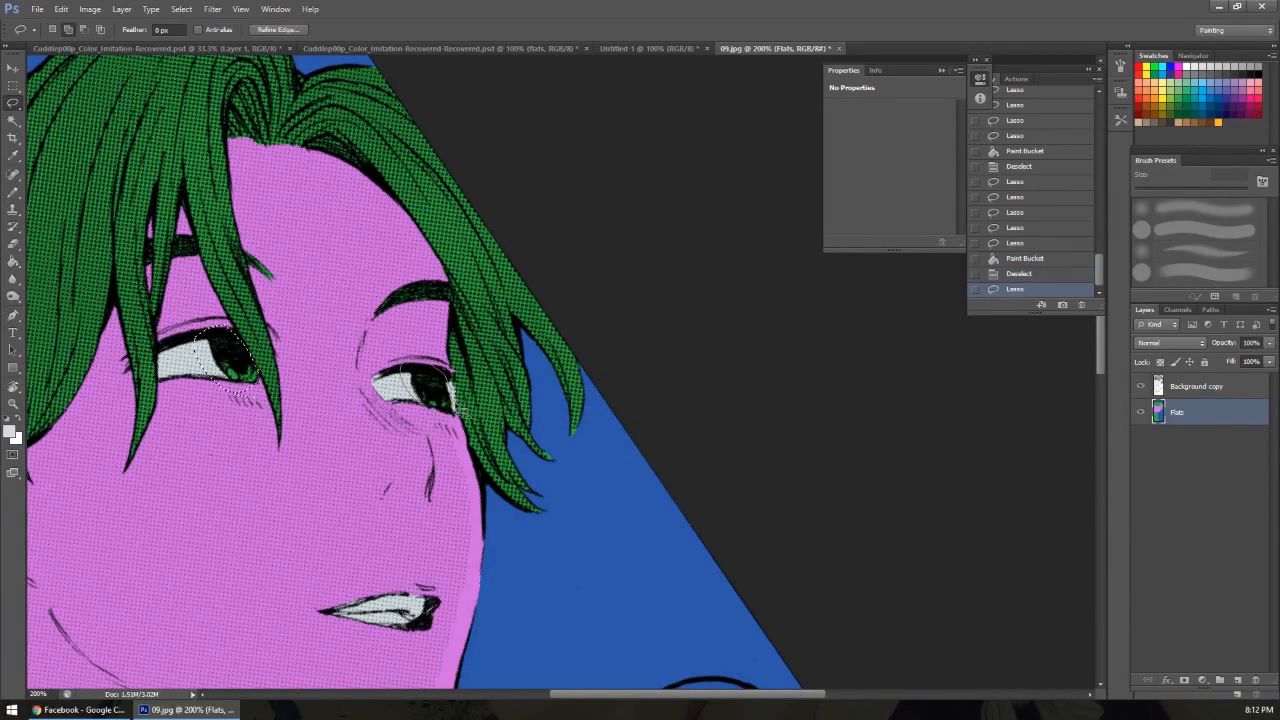
{"action": "left_click_drag", "start_coordinate": [457, 424], "coordinate": [411, 427]}
{"action": "key", "text": "g"}
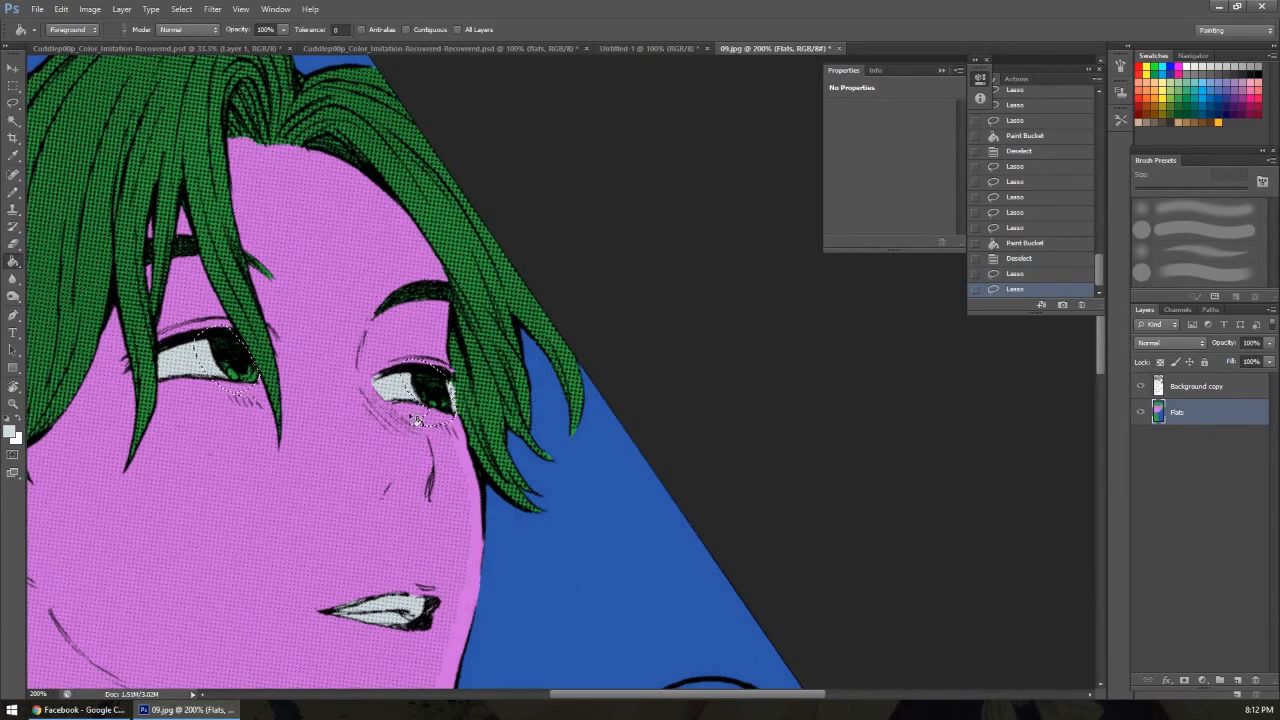
Fill the selected irises of both eyes with olive yellow (#bbbc56) and clear the selection.
{"action": "key", "text": "n"}
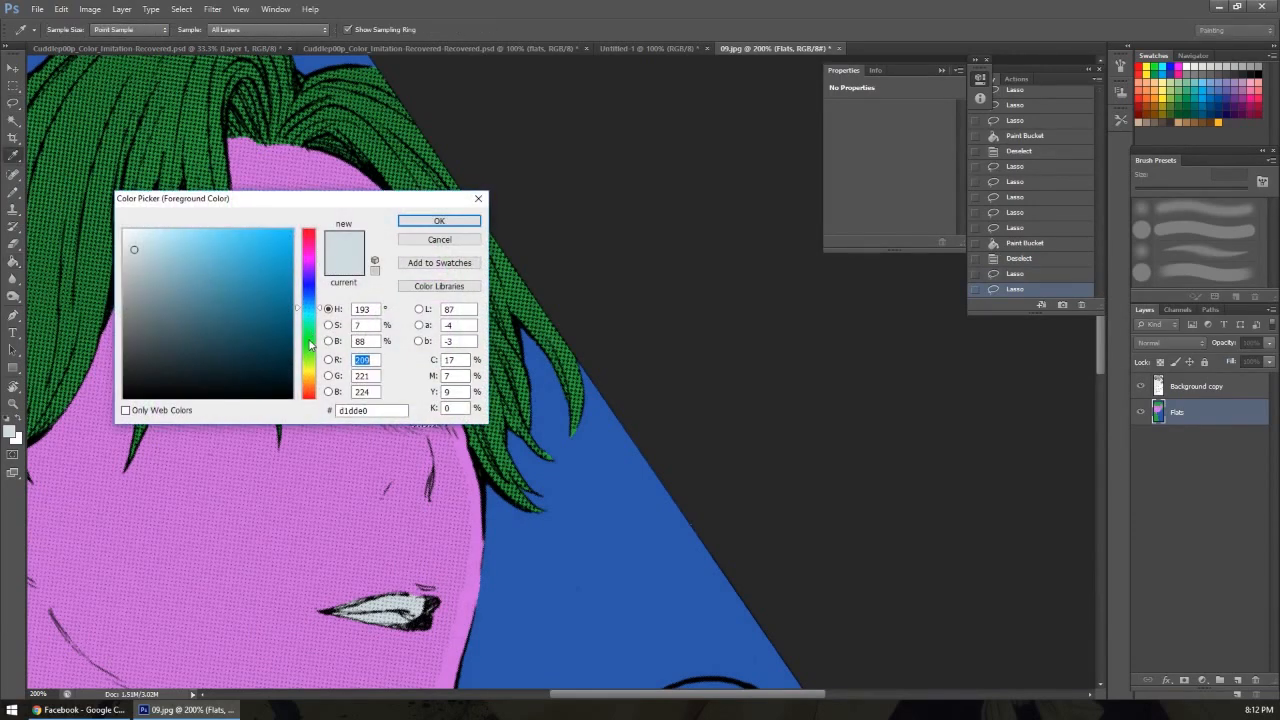
{"action": "left_click", "coordinate": [311, 370]}
{"action": "left_click_drag", "start_coordinate": [203, 263], "coordinate": [214, 273]}
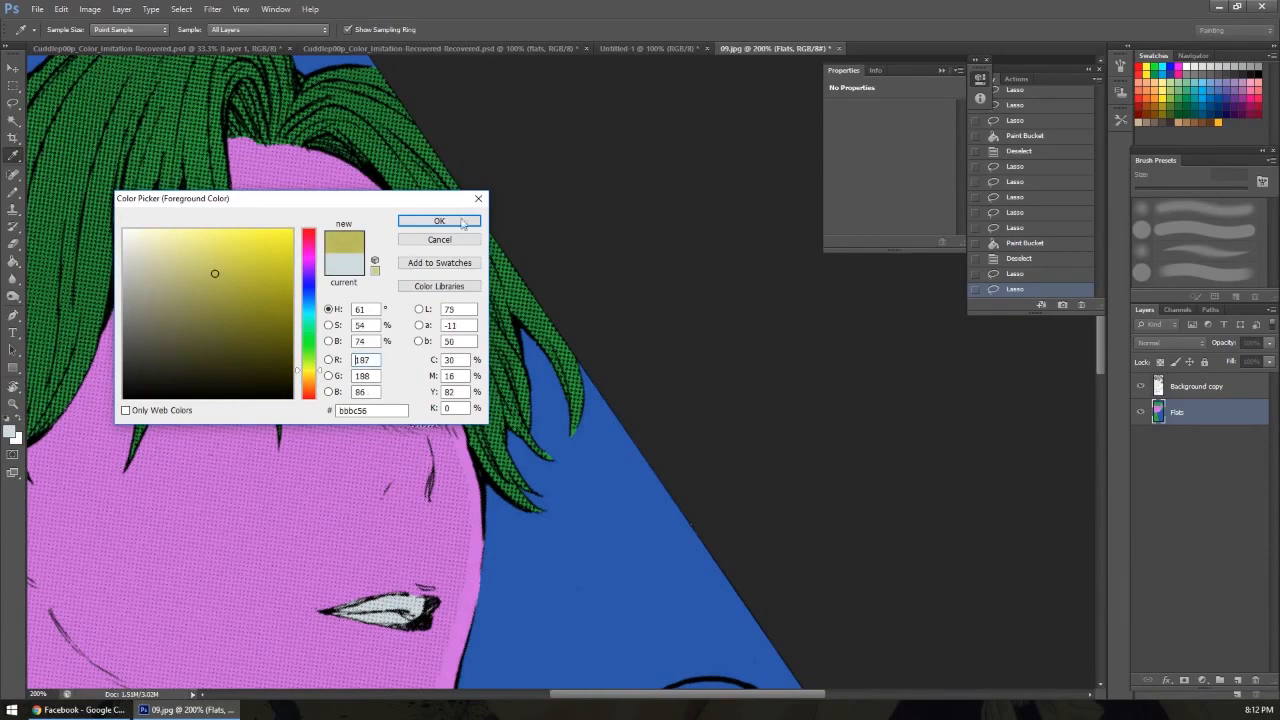
{"action": "left_click", "coordinate": [439, 224]}
{"action": "left_click", "coordinate": [254, 378]}
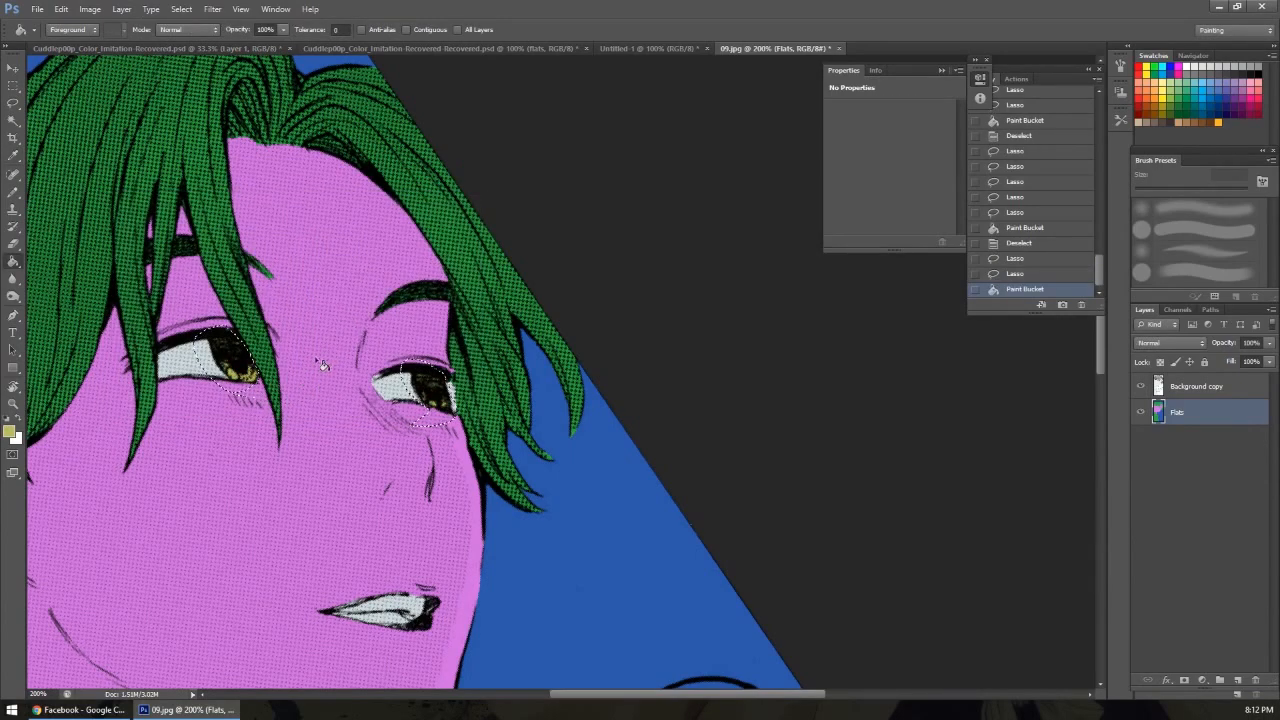
{"action": "key", "text": "w"}
{"action": "right_click", "coordinate": [254, 373]}
{"action": "left_click", "coordinate": [321, 217]}
Hide the Background copy line art to check the flat colours across the face, and show it again.
{"action": "key", "text": "z"}
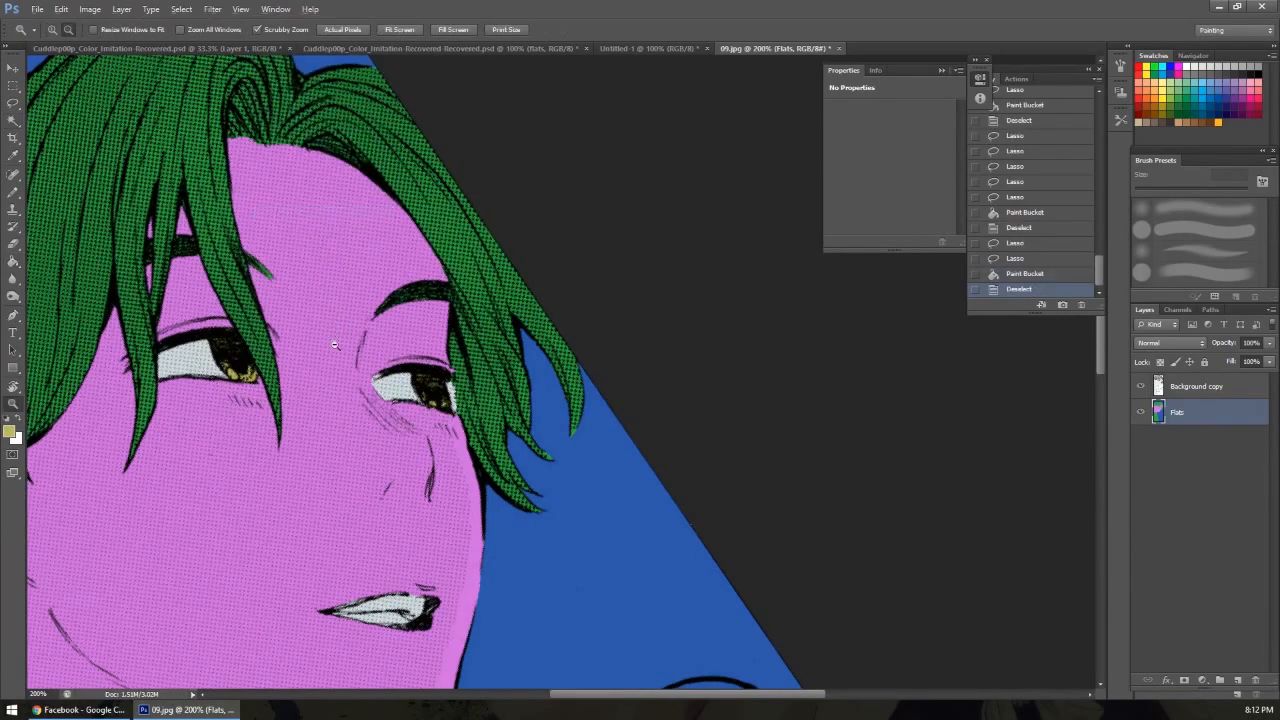
{"action": "left_click", "coordinate": [326, 366], "text": "alt"}
{"action": "left_click", "coordinate": [600, 351], "text": "alt"}
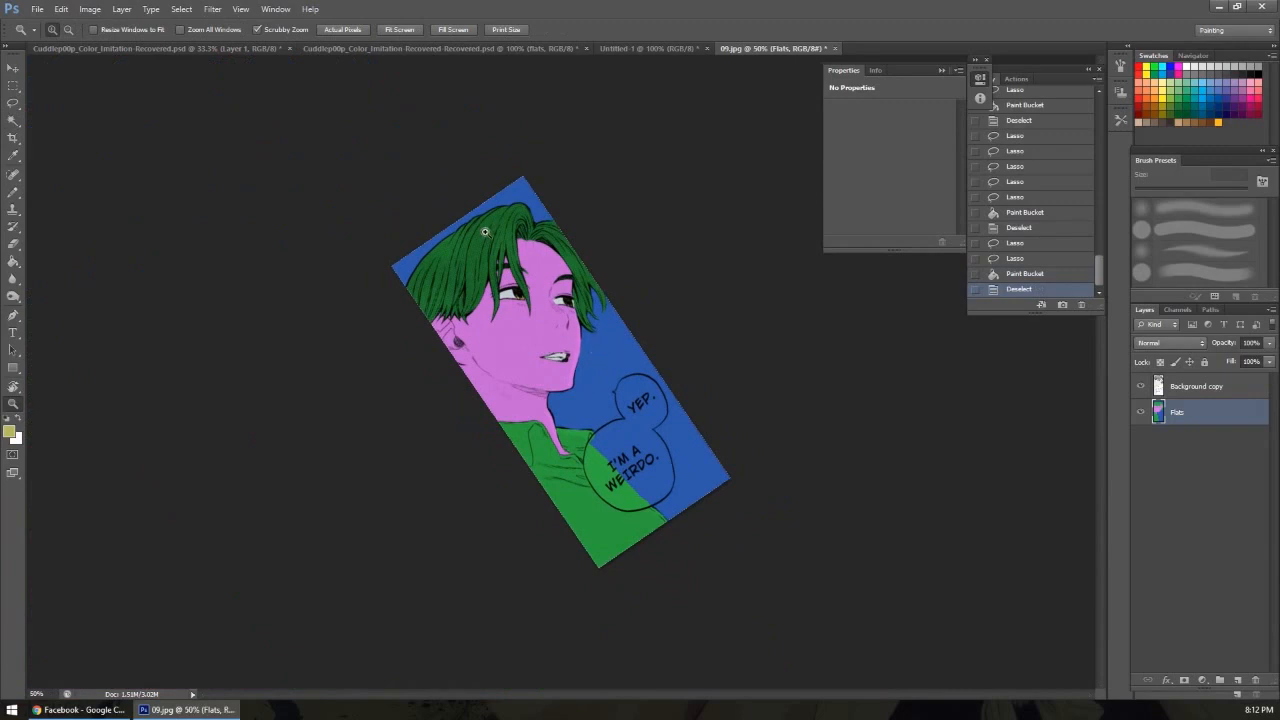
{"action": "left_click", "coordinate": [540, 312]}
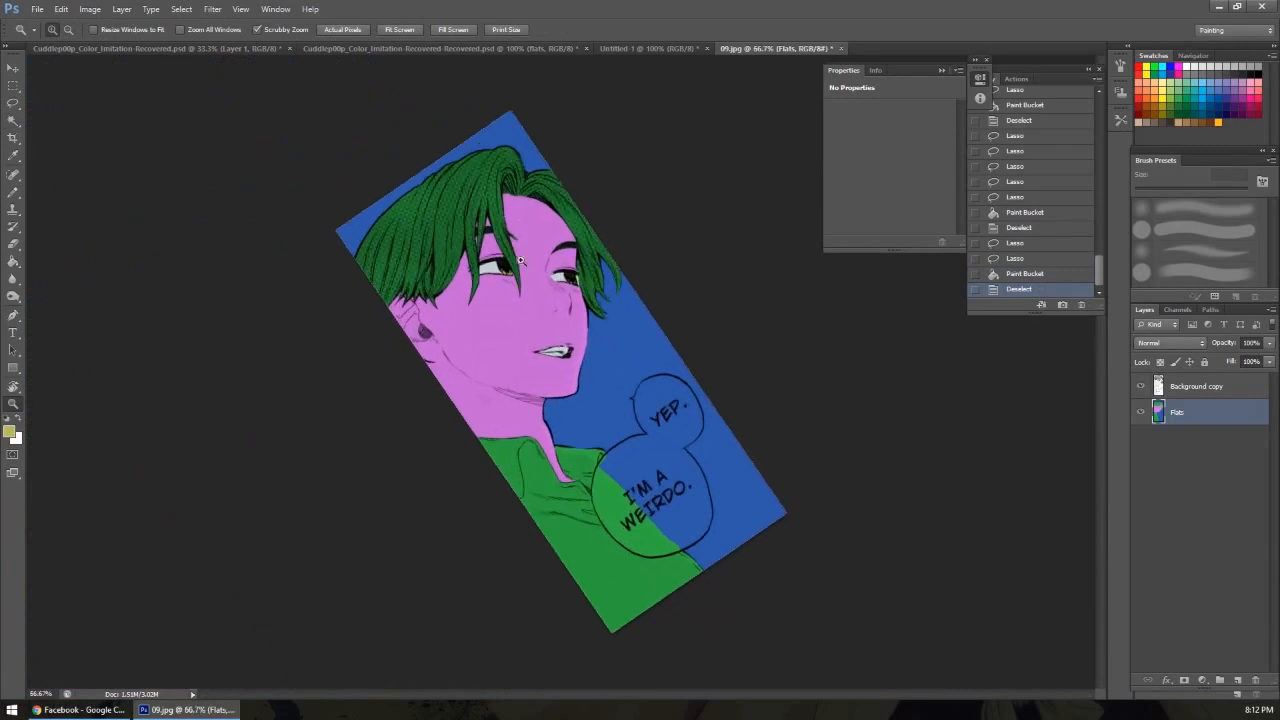
{"action": "left_click", "coordinate": [1140, 387]}
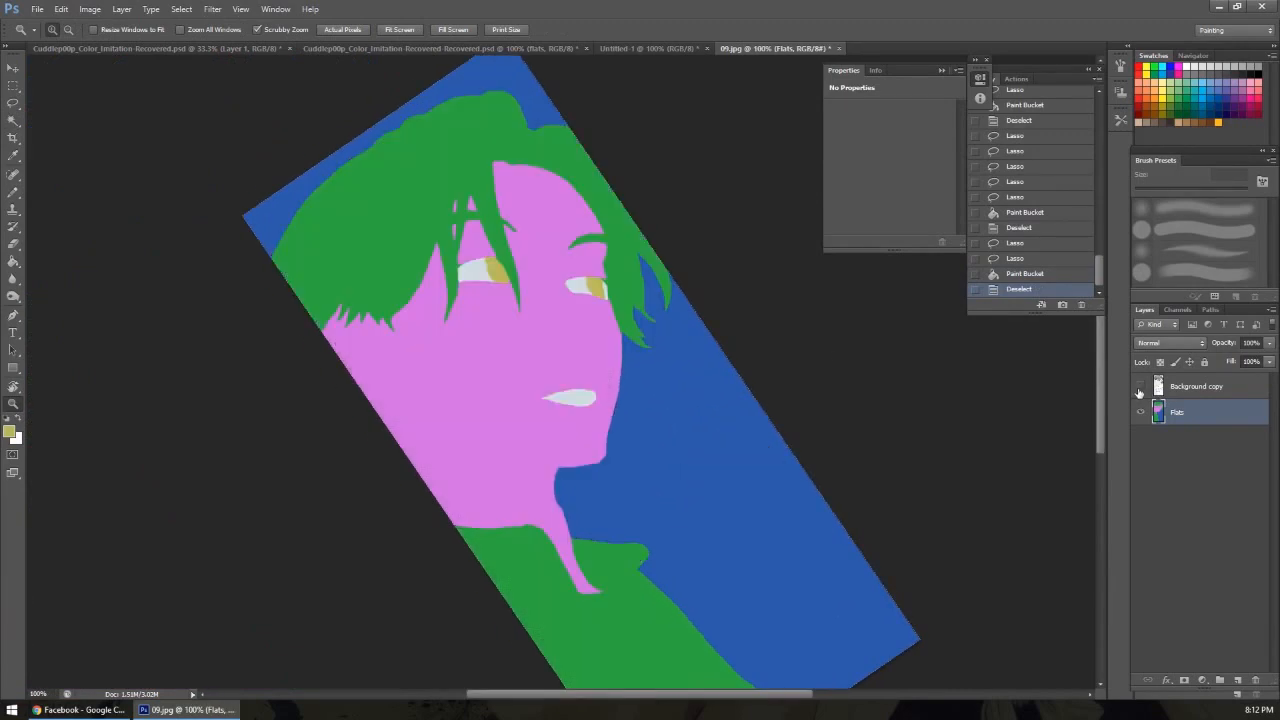
{"action": "left_click", "coordinate": [1140, 387]}
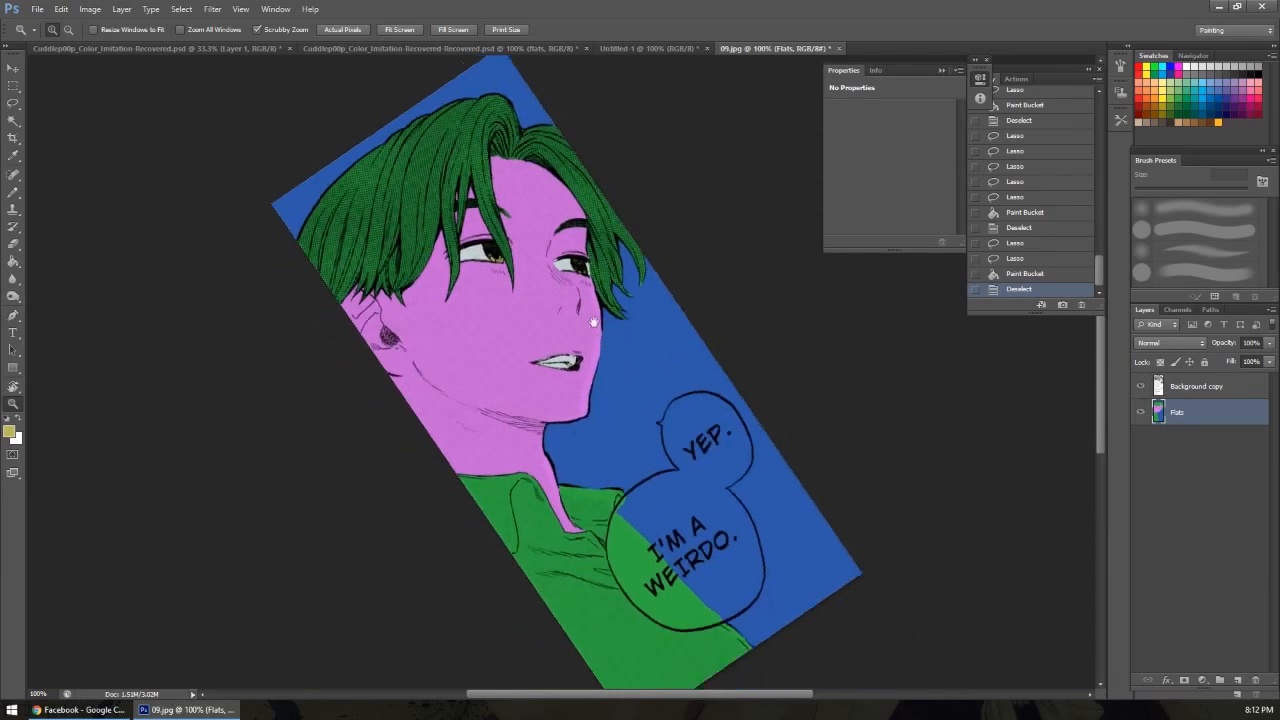
Lasso loosely around the green shirt at the lower end of the panel, including part of the speech bubble.
{"action": "left_click_drag", "start_coordinate": [584, 492], "coordinate": [348, 311]}
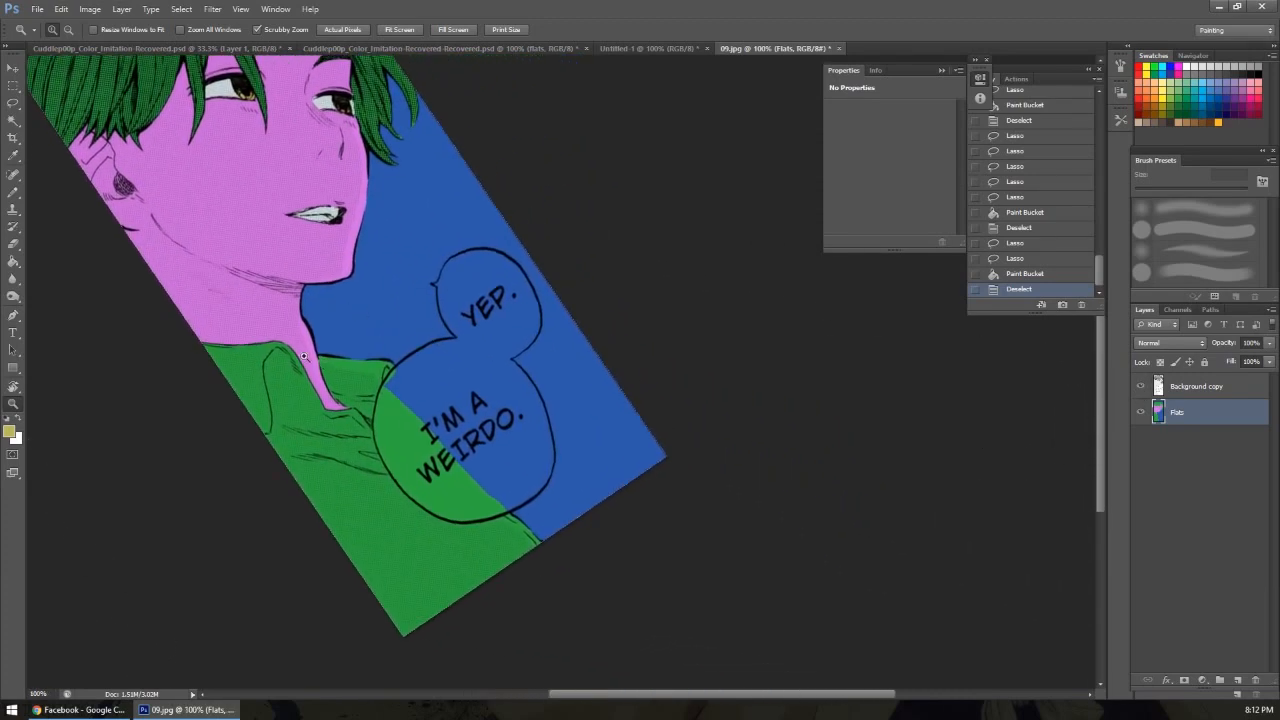
{"action": "key", "text": "l"}
{"action": "mouse_move", "coordinate": [224, 318]}
{"action": "left_mouse_down"}
{"action": "mouse_move", "coordinate": [544, 443]}
{"action": "mouse_move", "coordinate": [540, 650]}
{"action": "mouse_move", "coordinate": [257, 671]}
{"action": "mouse_move", "coordinate": [118, 397]}
{"action": "mouse_move", "coordinate": [160, 354]}
{"action": "left_mouse_up"}
Recolour the green shirt inside the selection with a dark red Paint Bucket fill and clear the selection.
{"action": "key", "text": "g"}
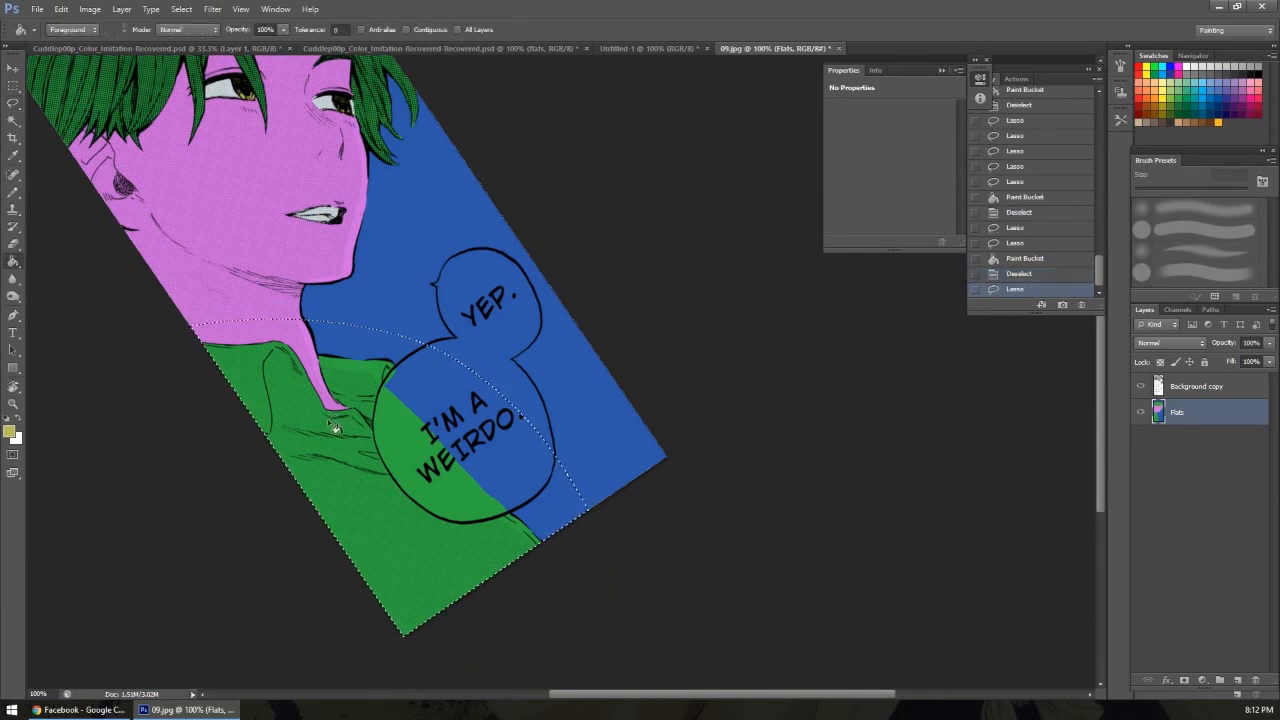
{"action": "key", "text": "n"}
{"action": "left_click", "coordinate": [308, 397]}
{"action": "left_click", "coordinate": [292, 290]}
{"action": "left_click", "coordinate": [426, 222]}
{"action": "left_click", "coordinate": [386, 446]}
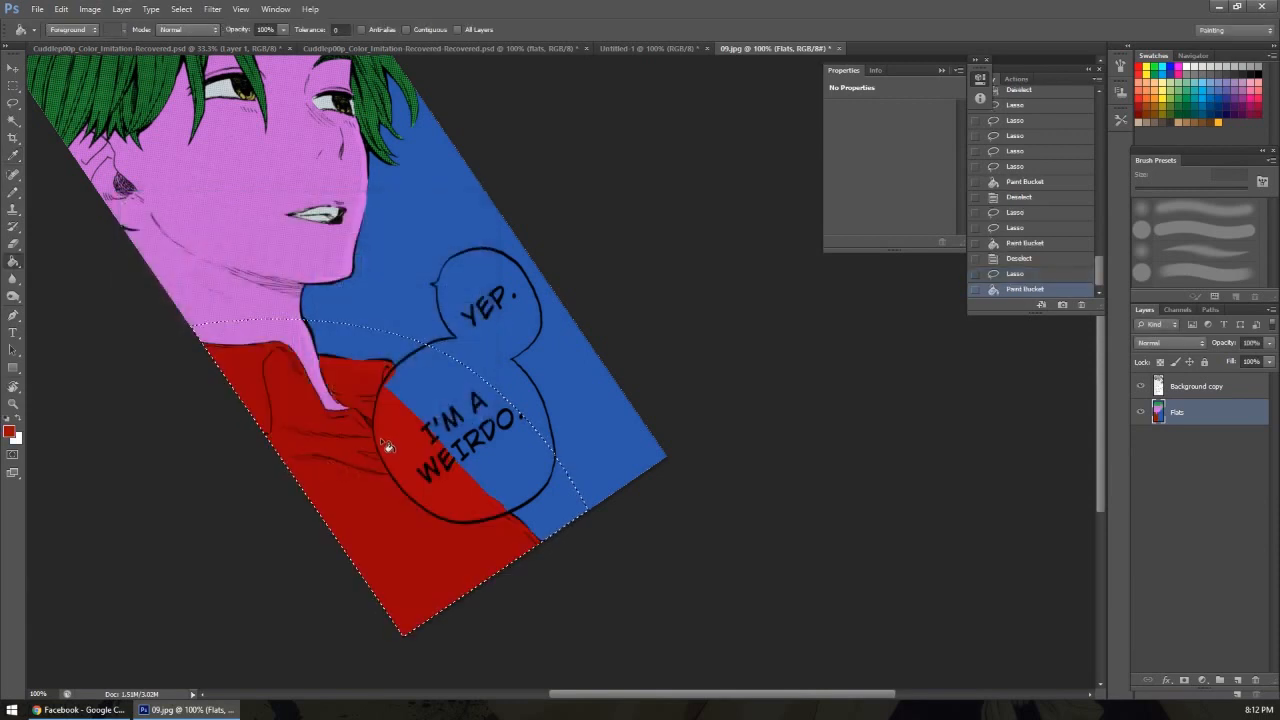
{"action": "key", "text": "w"}
{"action": "right_click", "coordinate": [352, 425]}
{"action": "left_click", "coordinate": [388, 270]}
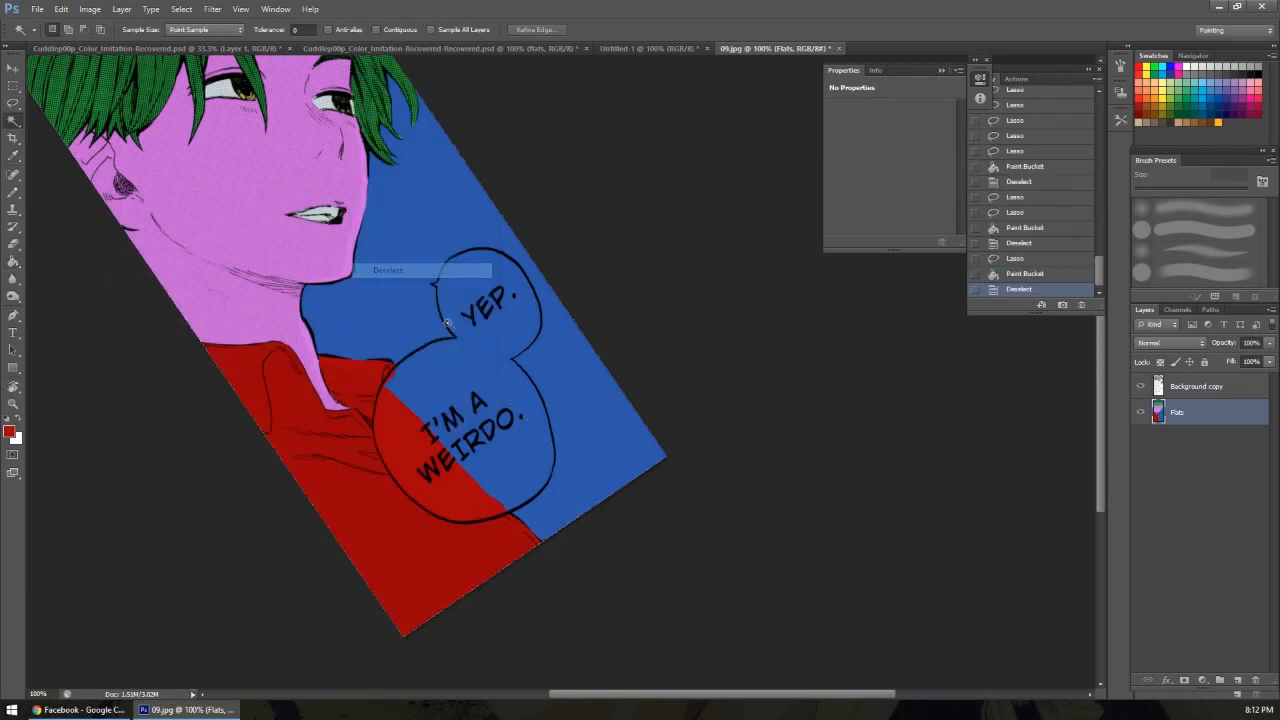
{"action": "scroll", "coordinate": [420, 443], "scroll_direction": "up", "scroll_amount": 2}
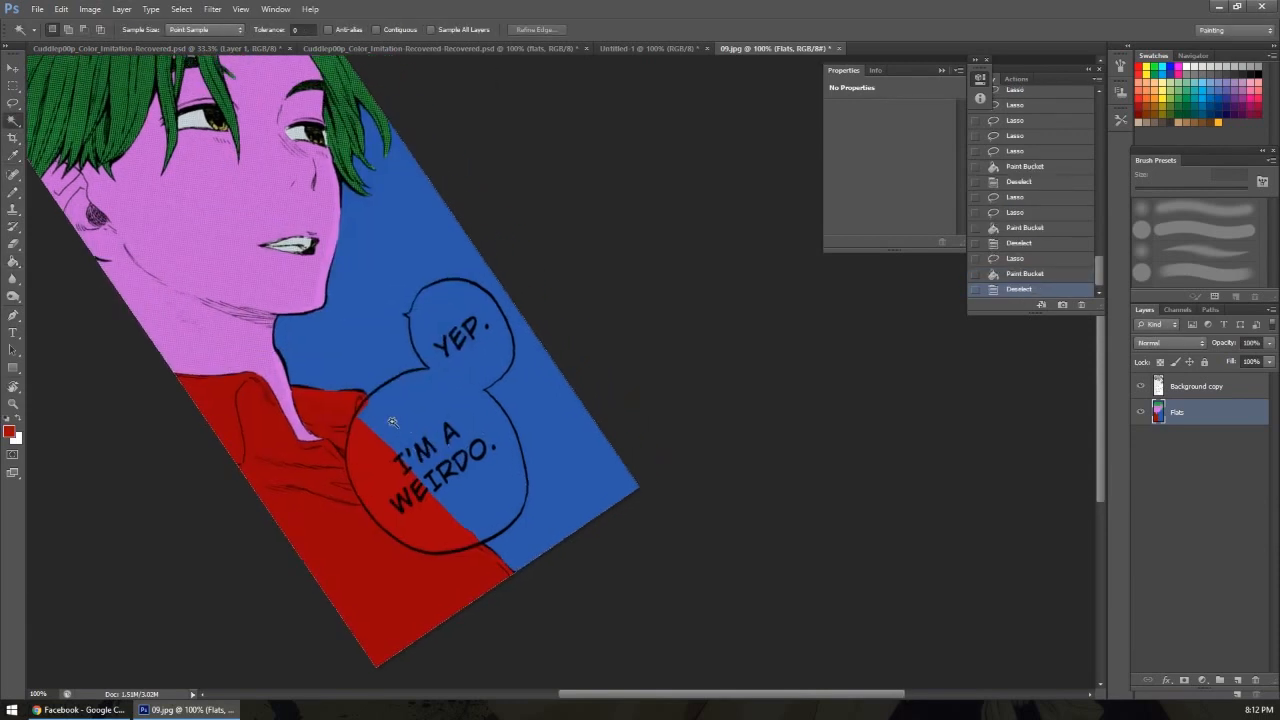
{"action": "scroll", "coordinate": [378, 410], "scroll_direction": "up", "scroll_amount": 2}
{"action": "key", "text": "r"}
{"action": "left_click_drag", "start_coordinate": [377, 366], "coordinate": [410, 381]}
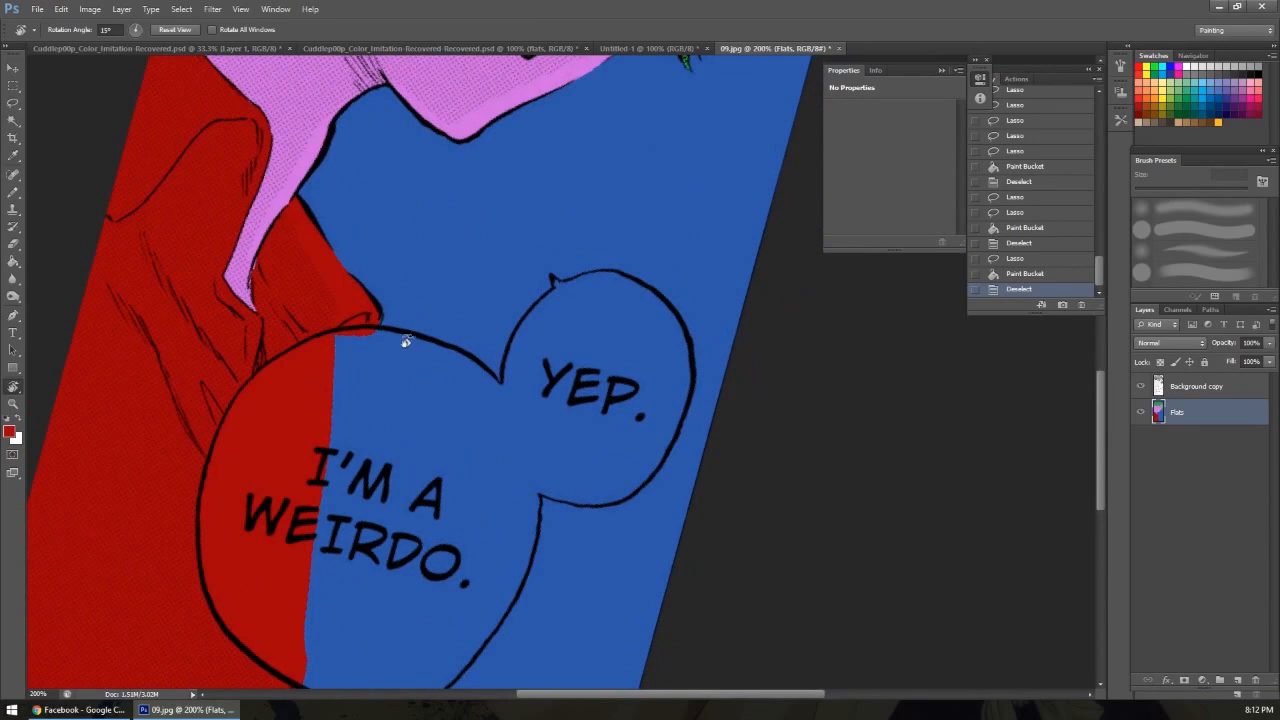
{"action": "key", "text": "l"}
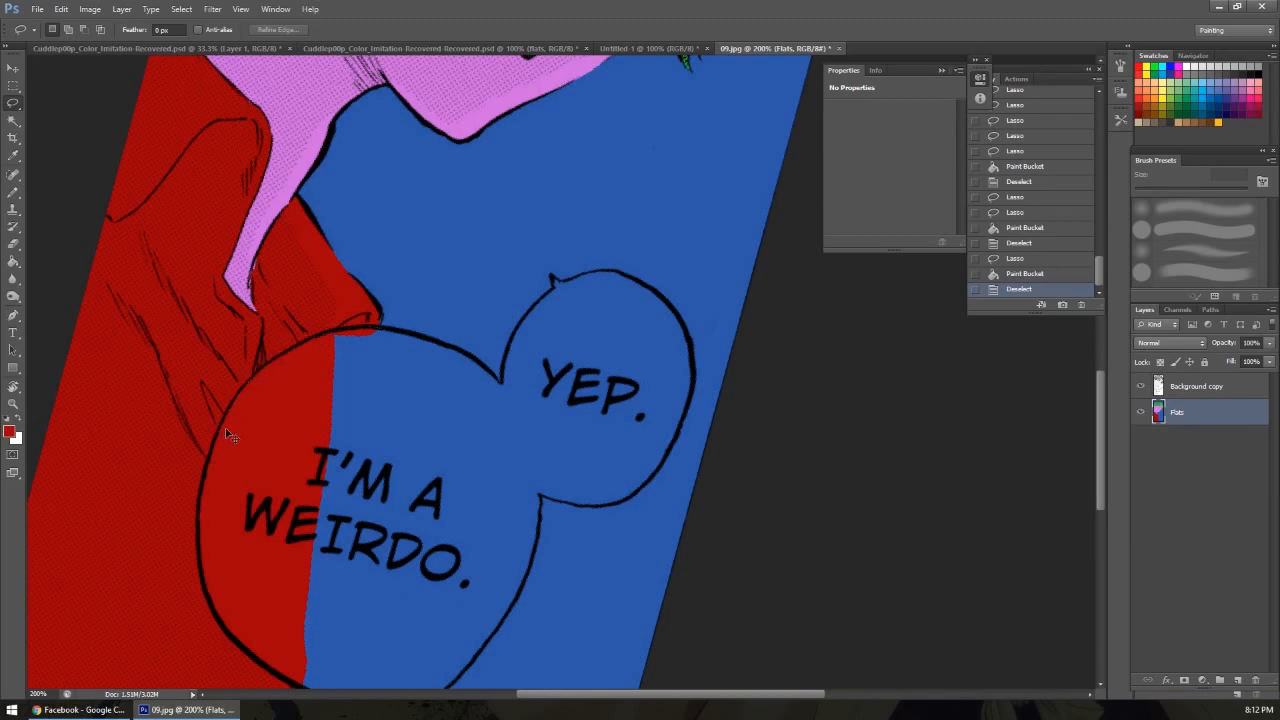
{"action": "key", "text": "z"}
{"action": "left_click", "coordinate": [350, 466], "text": "alt"}
{"action": "left_click", "coordinate": [352, 468], "text": "alt"}
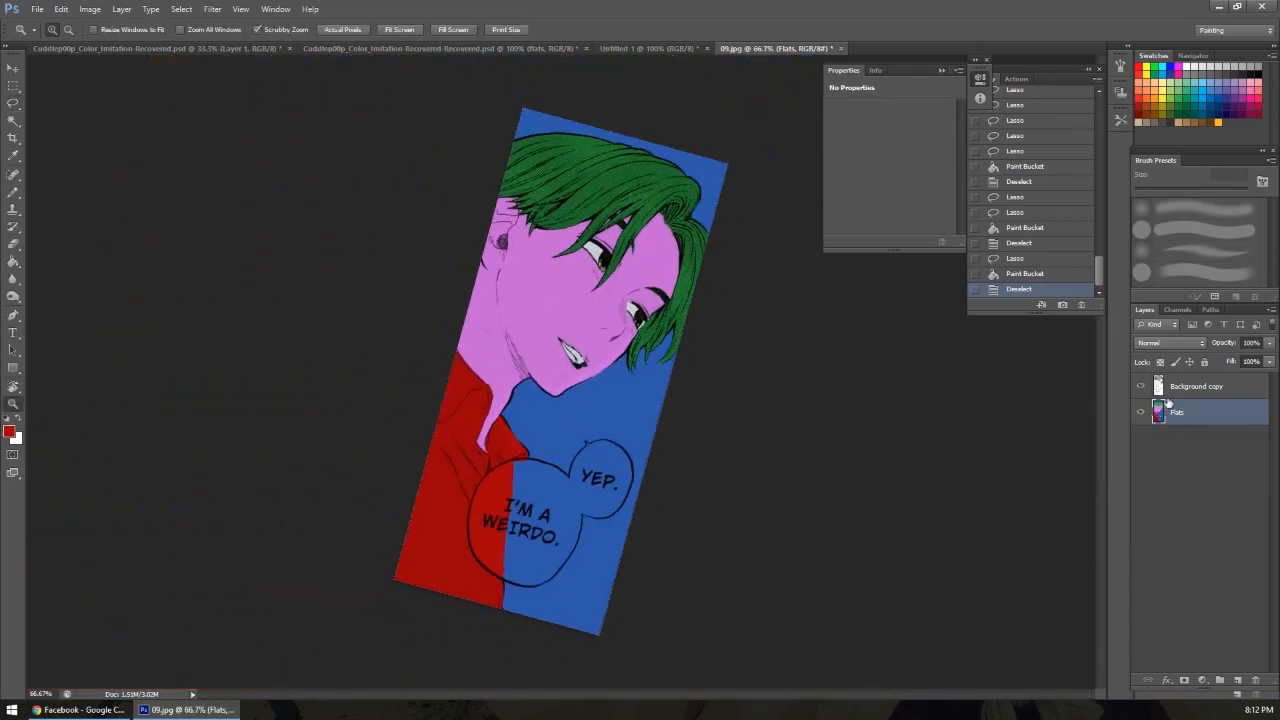
Hide the Flats layer and make the Background copy line art the active layer around the speech bubbles.
{"action": "left_click", "coordinate": [1141, 412]}
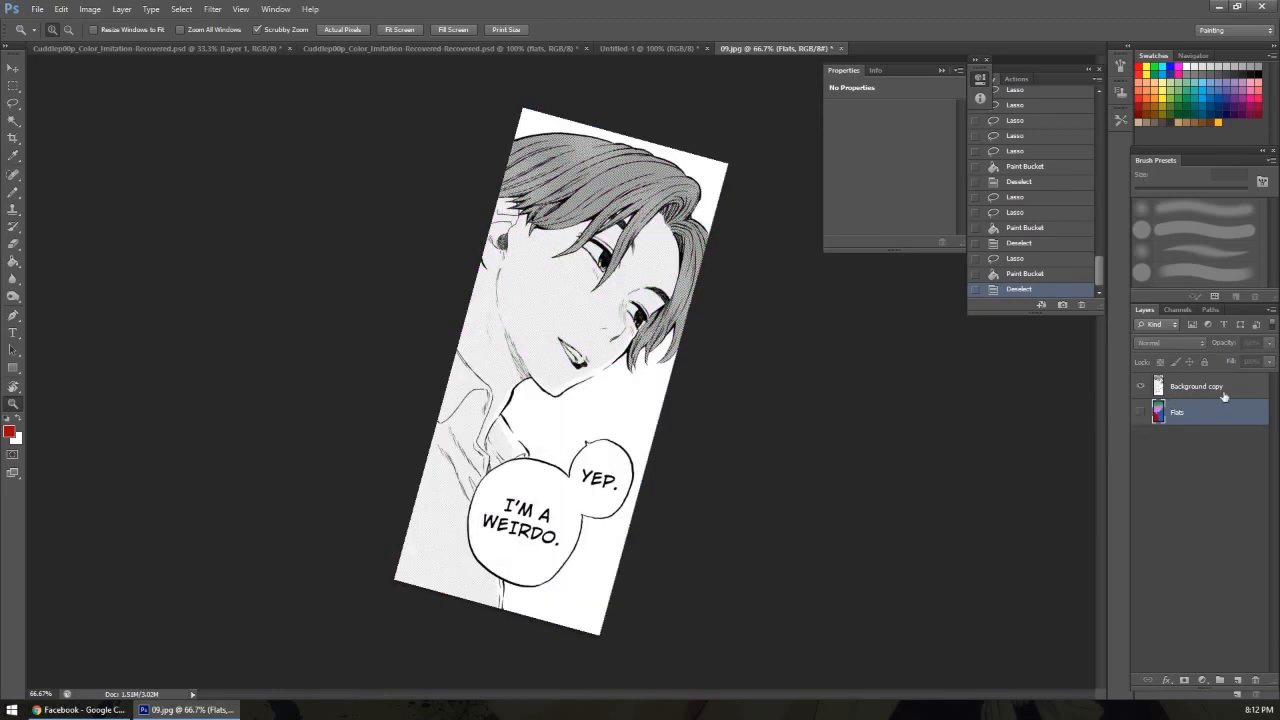
{"action": "left_click", "coordinate": [1200, 390]}
{"action": "left_click", "coordinate": [526, 485]}
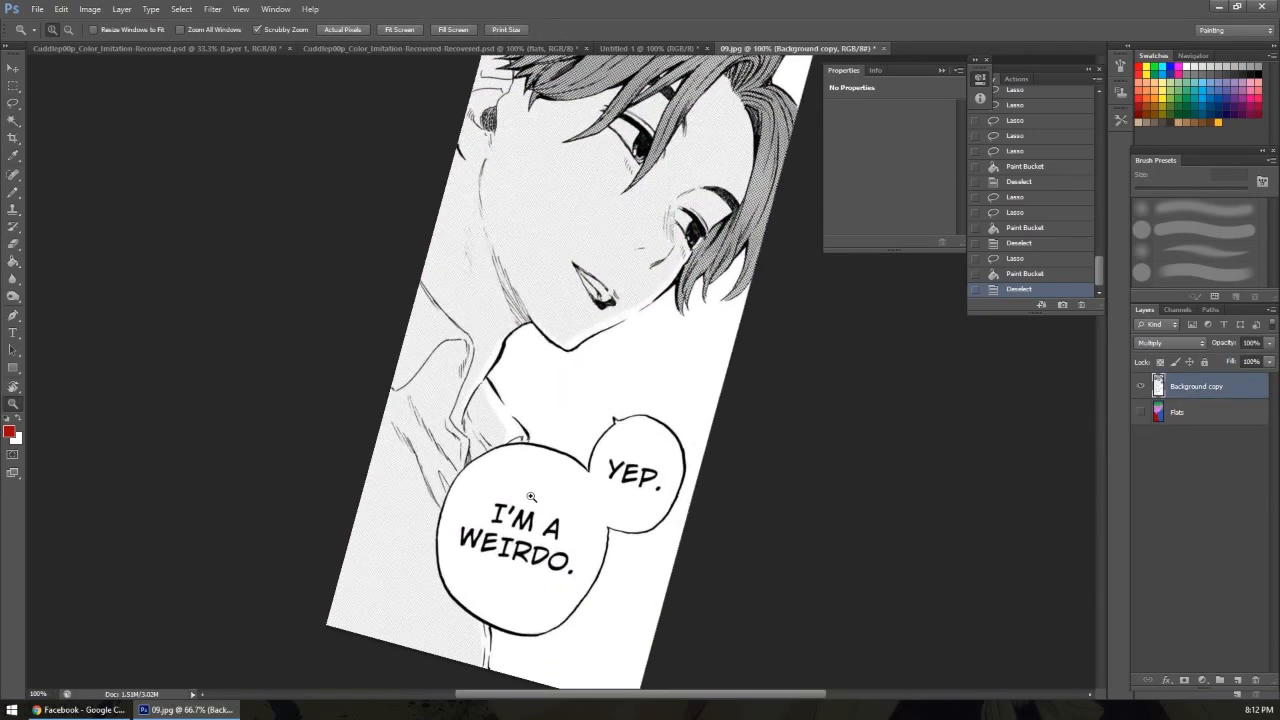
{"action": "key", "text": "w"}
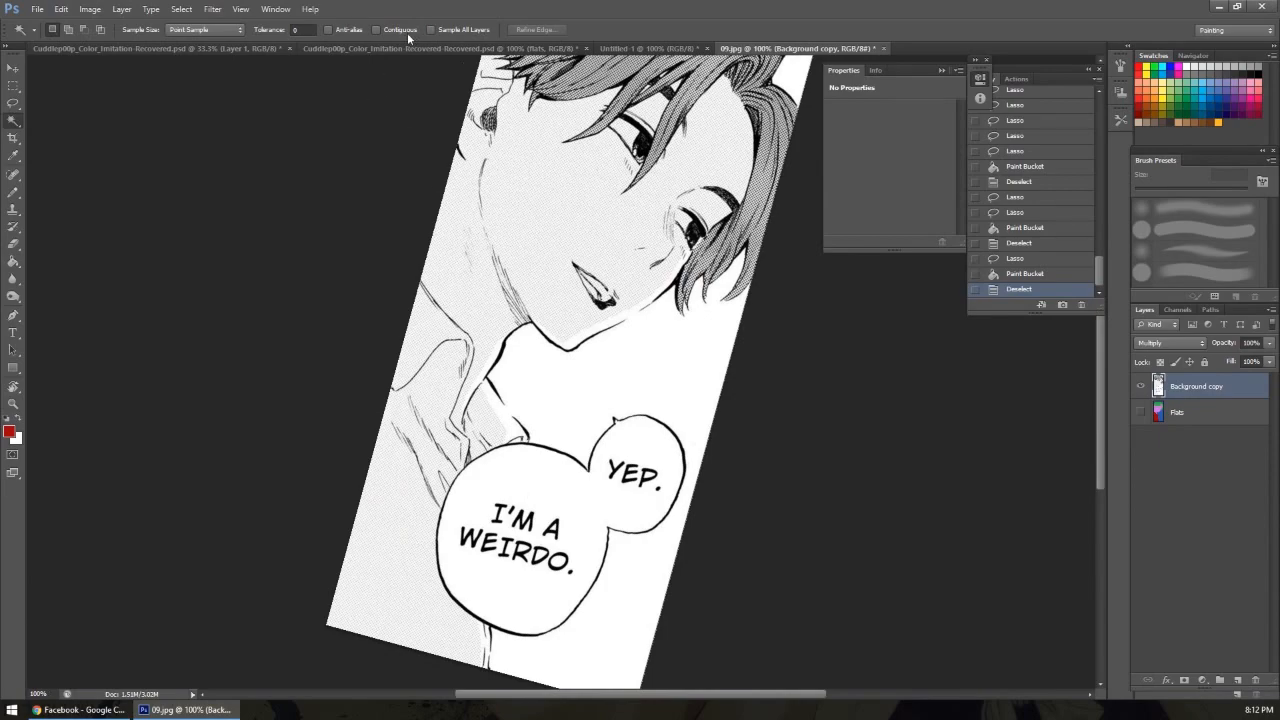
{"action": "left_click", "coordinate": [527, 479]}
{"action": "key", "text": "ctrl+z"}
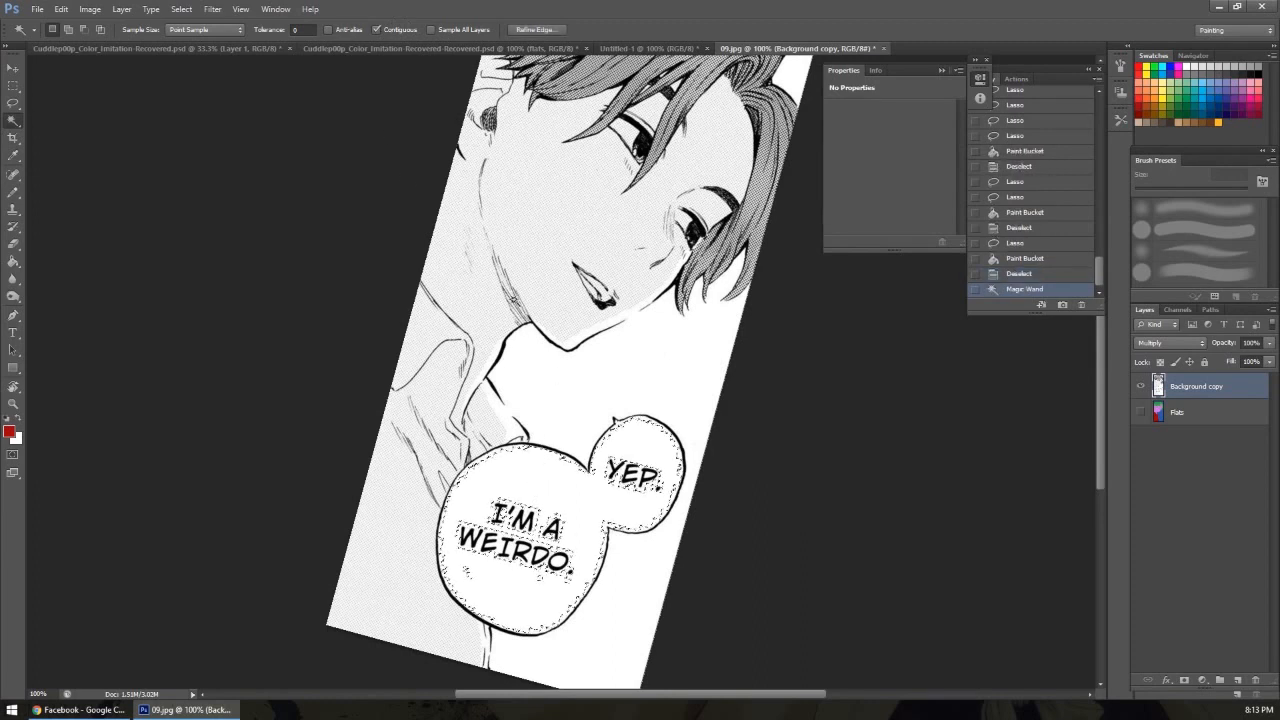
{"action": "left_click", "coordinate": [531, 484]}
{"action": "key", "text": "ctrl+z"}
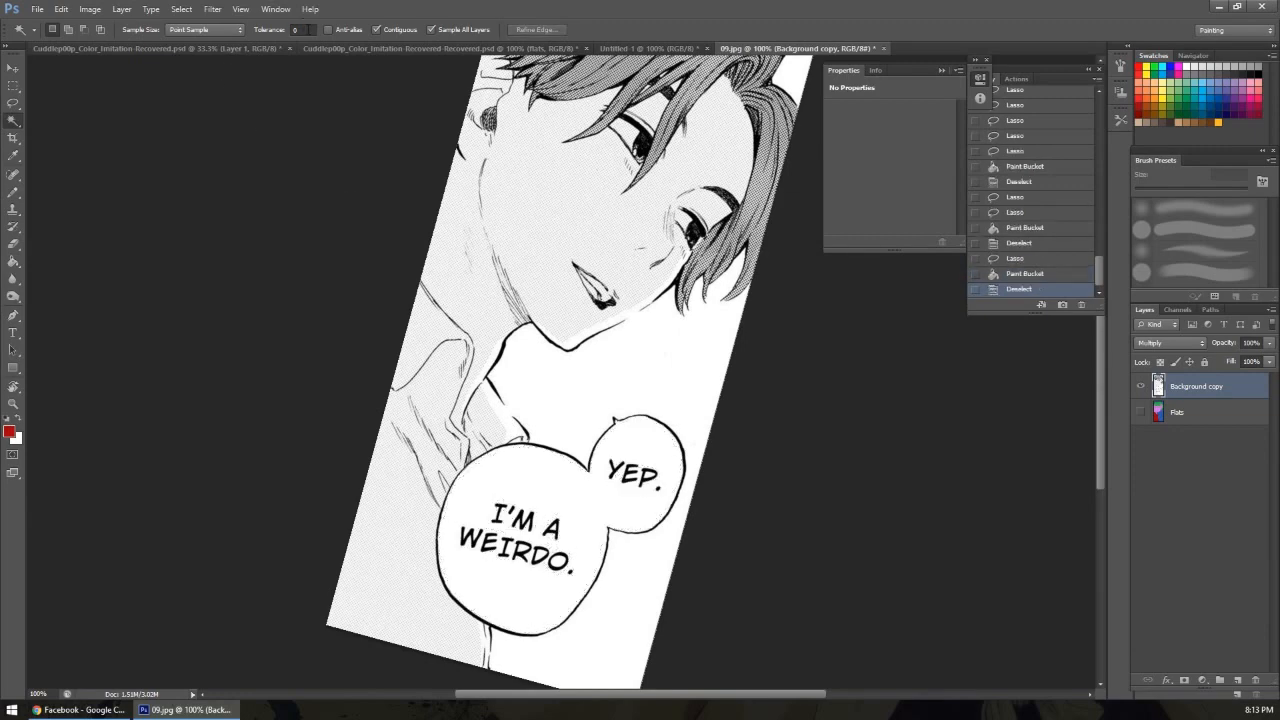
Select the white interior of the joined speech bubbles with the Magic Wand at tolerance 32.
{"action": "key", "text": "Return"}
{"action": "left_click", "coordinate": [528, 488]}
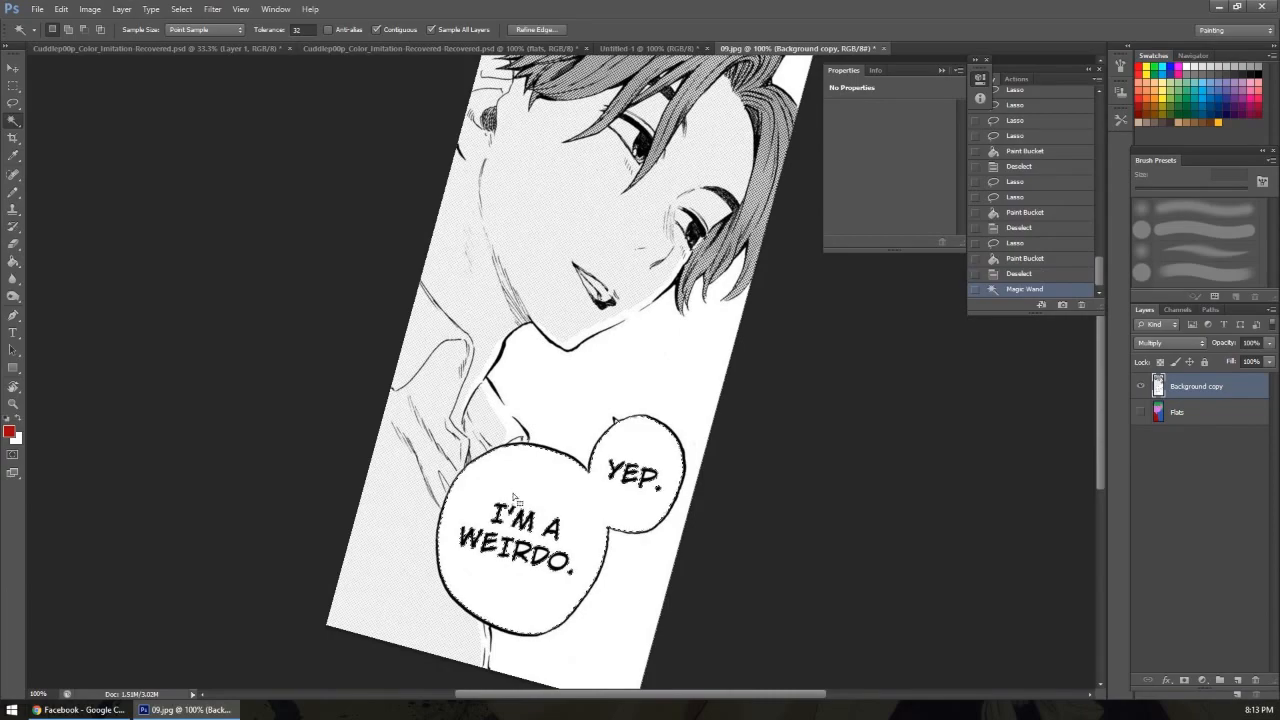
{"action": "key", "text": "z"}
{"action": "left_click", "coordinate": [578, 459]}
{"action": "left_click", "coordinate": [578, 459]}
{"action": "left_click", "coordinate": [578, 459]}
{"action": "left_click", "coordinate": [583, 483], "text": "alt"}
{"action": "left_click", "coordinate": [583, 483], "text": "alt"}
{"action": "left_click", "coordinate": [583, 483], "text": "alt"}
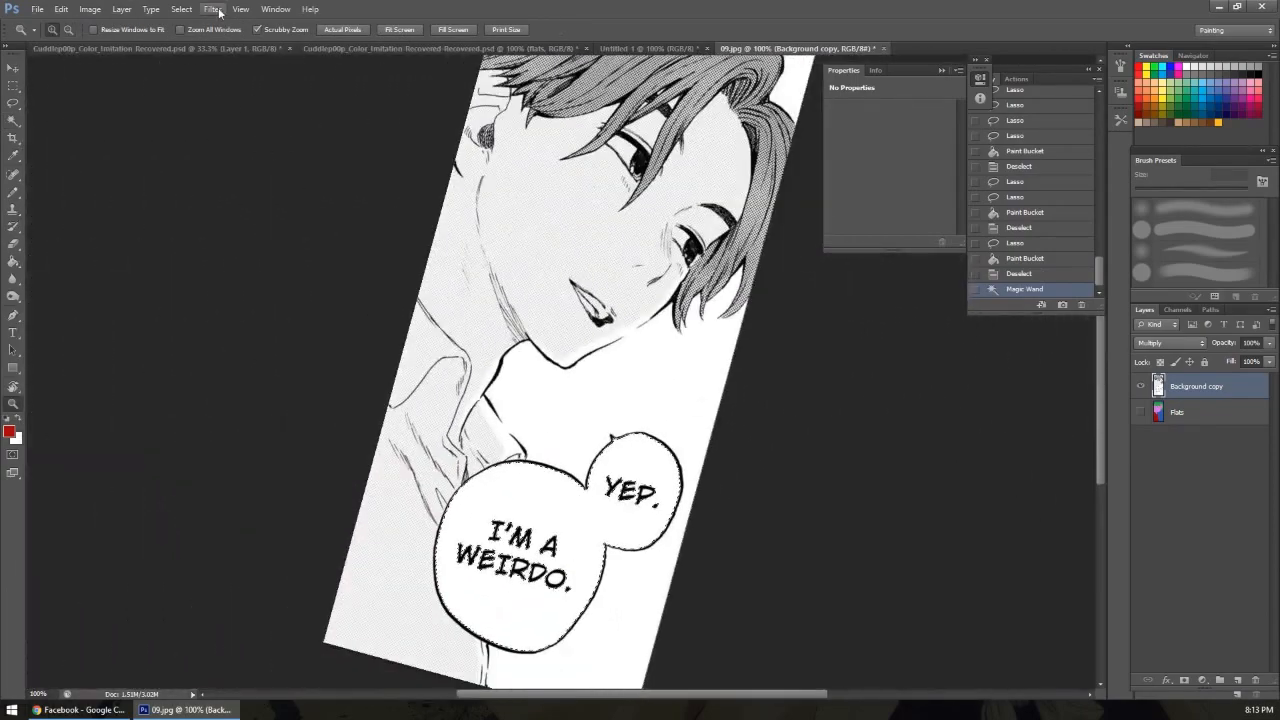
Expand the speech bubble selection slightly so it reaches into the black outlines.
{"action": "left_click", "coordinate": [181, 9]}
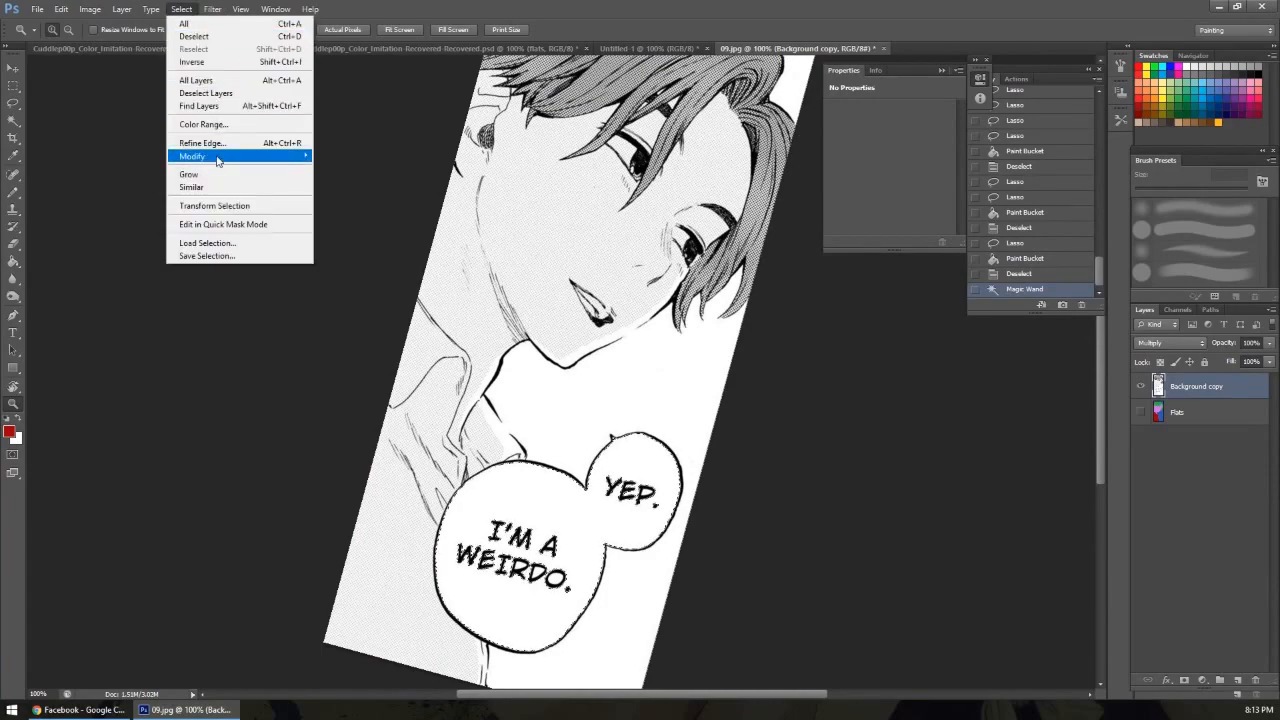
{"action": "mouse_move", "coordinate": [210, 156]}
{"action": "left_click", "coordinate": [133, 183]}
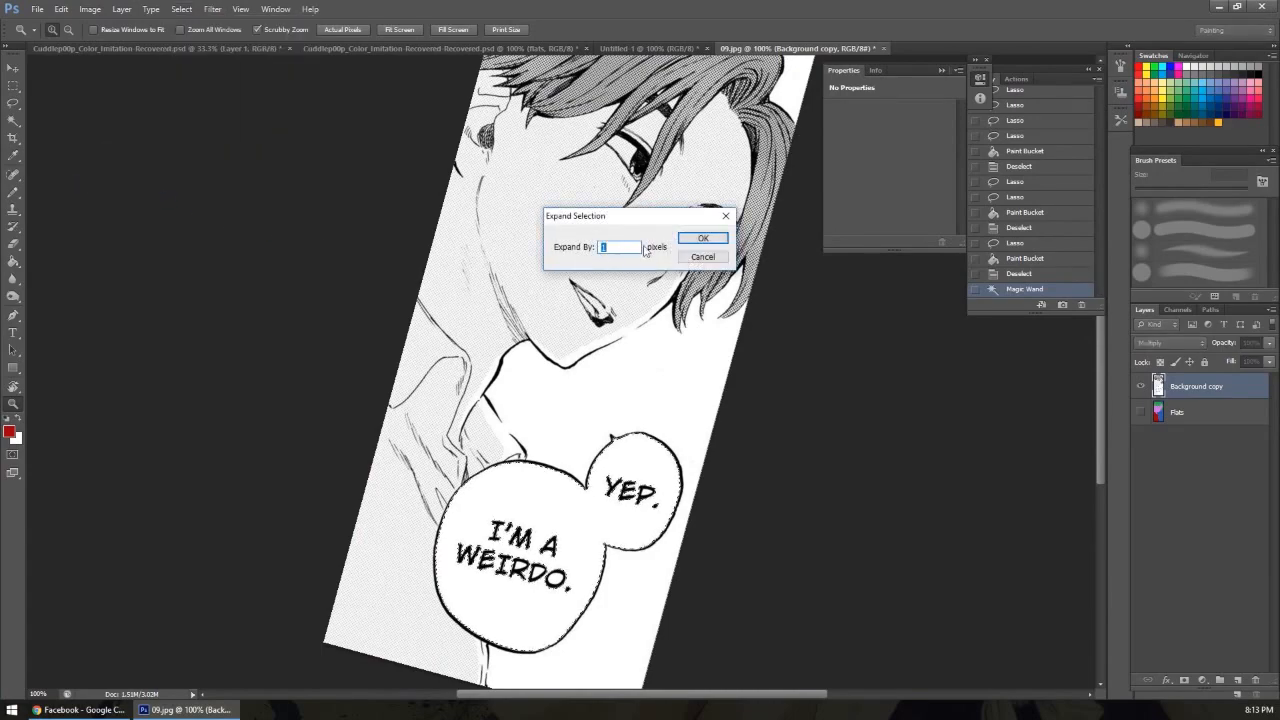
{"action": "key", "text": "Return"}
Examine the expanded selection's edges along the bubble outlines and lettering at high magnification.
{"action": "left_click", "coordinate": [581, 468]}
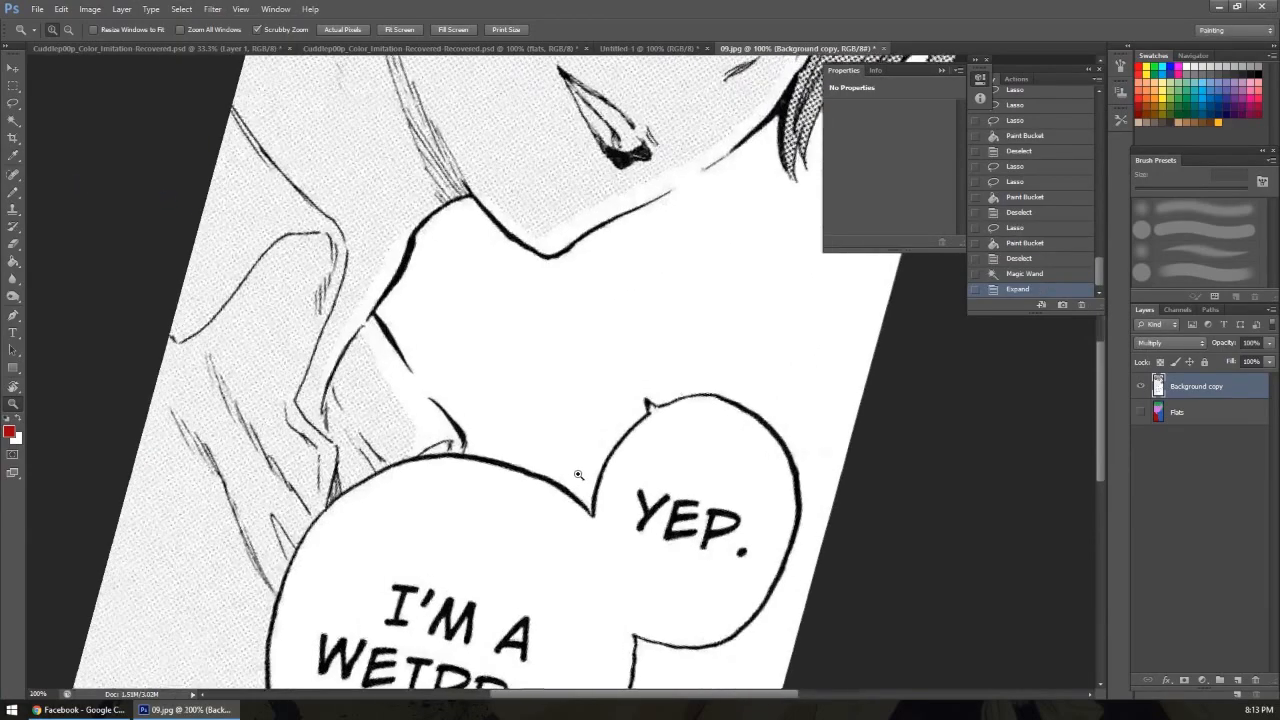
{"action": "left_click", "coordinate": [580, 468]}
{"action": "left_click", "coordinate": [580, 468]}
{"action": "left_click_drag", "start_coordinate": [692, 338], "coordinate": [532, 355]}
{"action": "left_click_drag", "start_coordinate": [530, 475], "coordinate": [422, 290]}
{"action": "left_click_drag", "start_coordinate": [403, 403], "coordinate": [500, 320]}
{"action": "left_click_drag", "start_coordinate": [444, 400], "coordinate": [511, 326]}
{"action": "left_click_drag", "start_coordinate": [181, 328], "coordinate": [501, 491]}
{"action": "left_click_drag", "start_coordinate": [440, 347], "coordinate": [391, 485]}
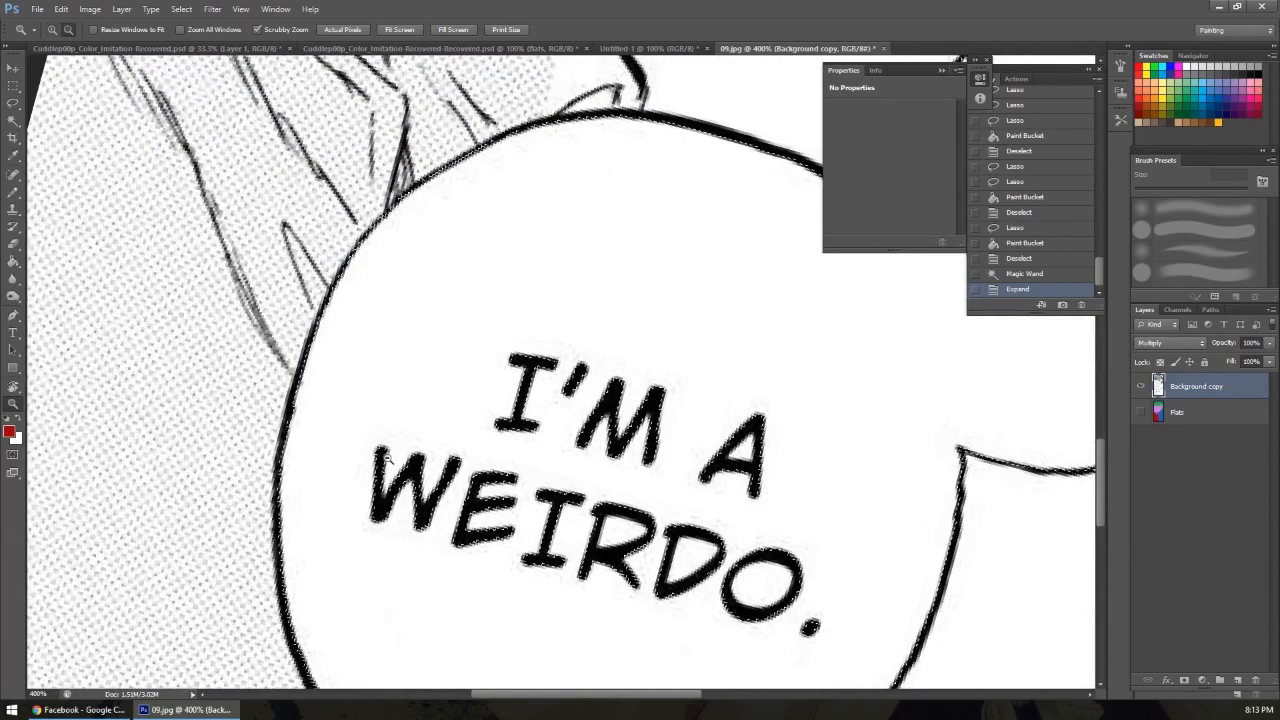
{"action": "left_click", "coordinate": [393, 467], "text": "alt"}
{"action": "left_click", "coordinate": [400, 463], "text": "alt"}
{"action": "left_click", "coordinate": [407, 460], "text": "alt"}
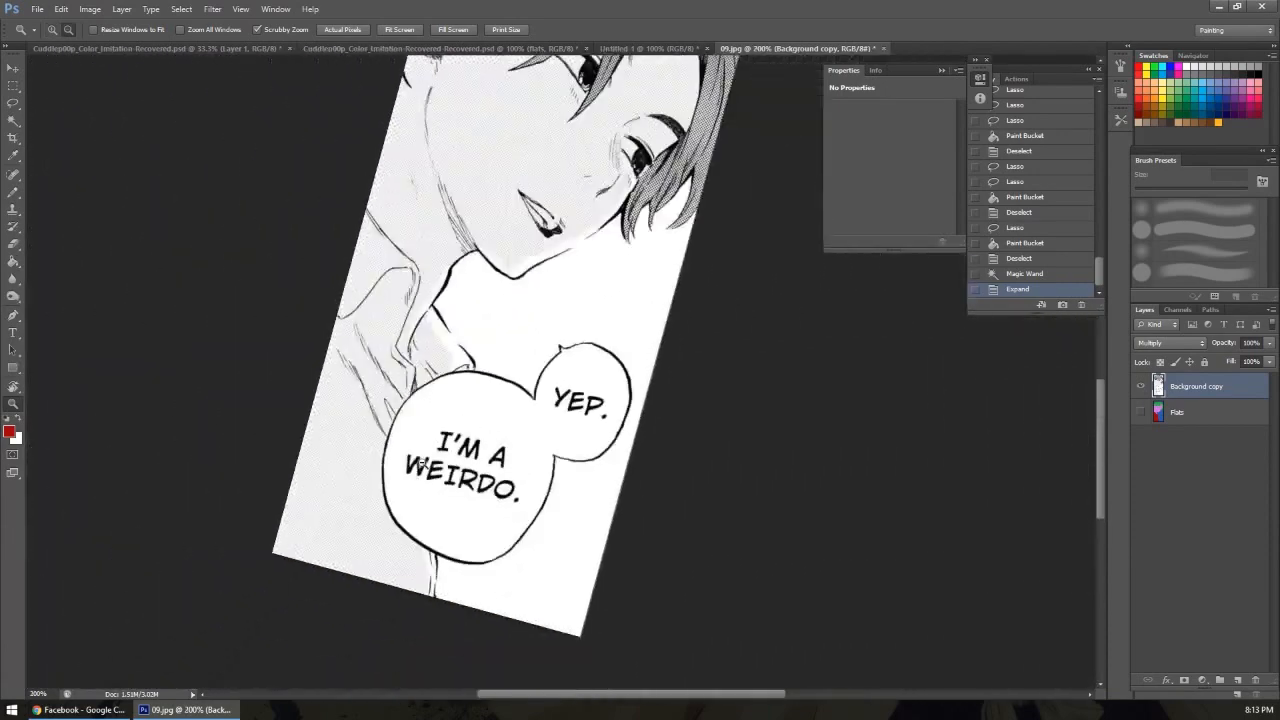
Switch to the Pencil tool and enlarge its tip to 400 px.
{"action": "key", "text": "b"}
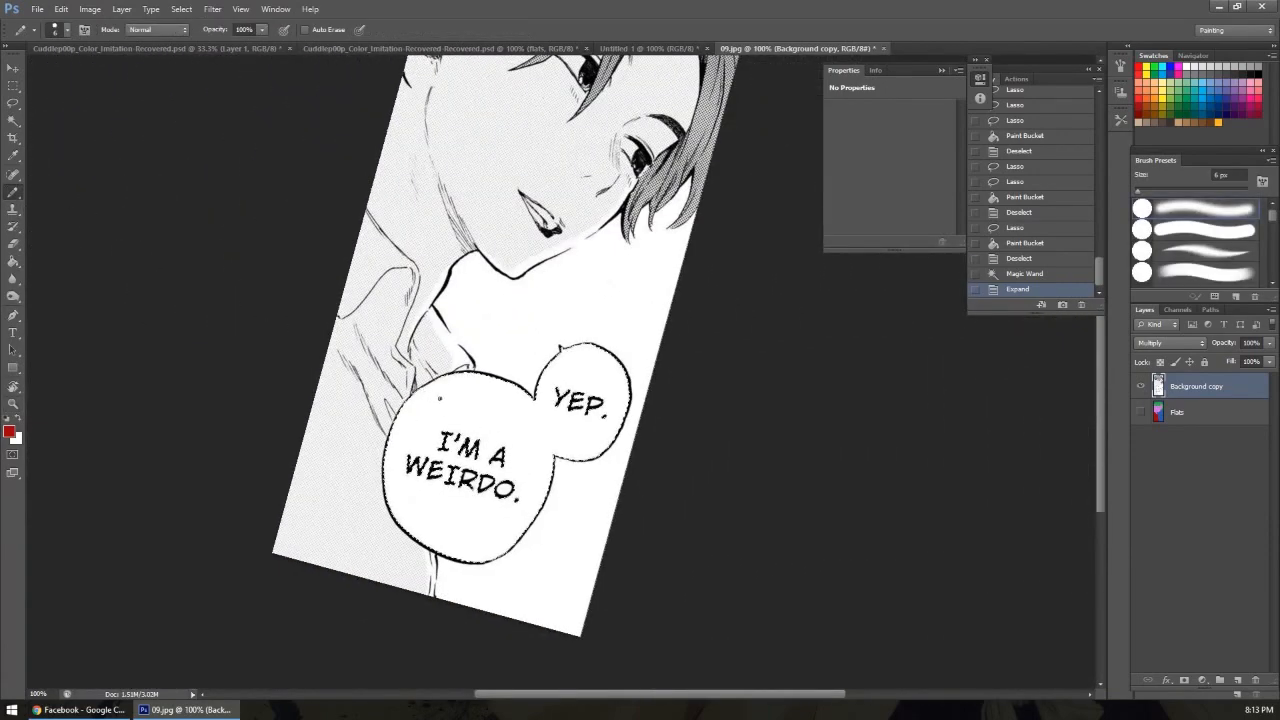
{"action": "key", "text": "bracketright"}
{"action": "key", "text": "bracketright"}
{"action": "key", "text": "bracketright"}
{"action": "key", "text": "bracketright"}
{"action": "key", "text": "bracketright"}
{"action": "key", "text": "bracketright"}
{"action": "key", "text": "bracketright"}
{"action": "key", "text": "bracketright"}
{"action": "key", "text": "bracketright"}
{"action": "key", "text": "bracketright"}
{"action": "key", "text": "bracketright"}
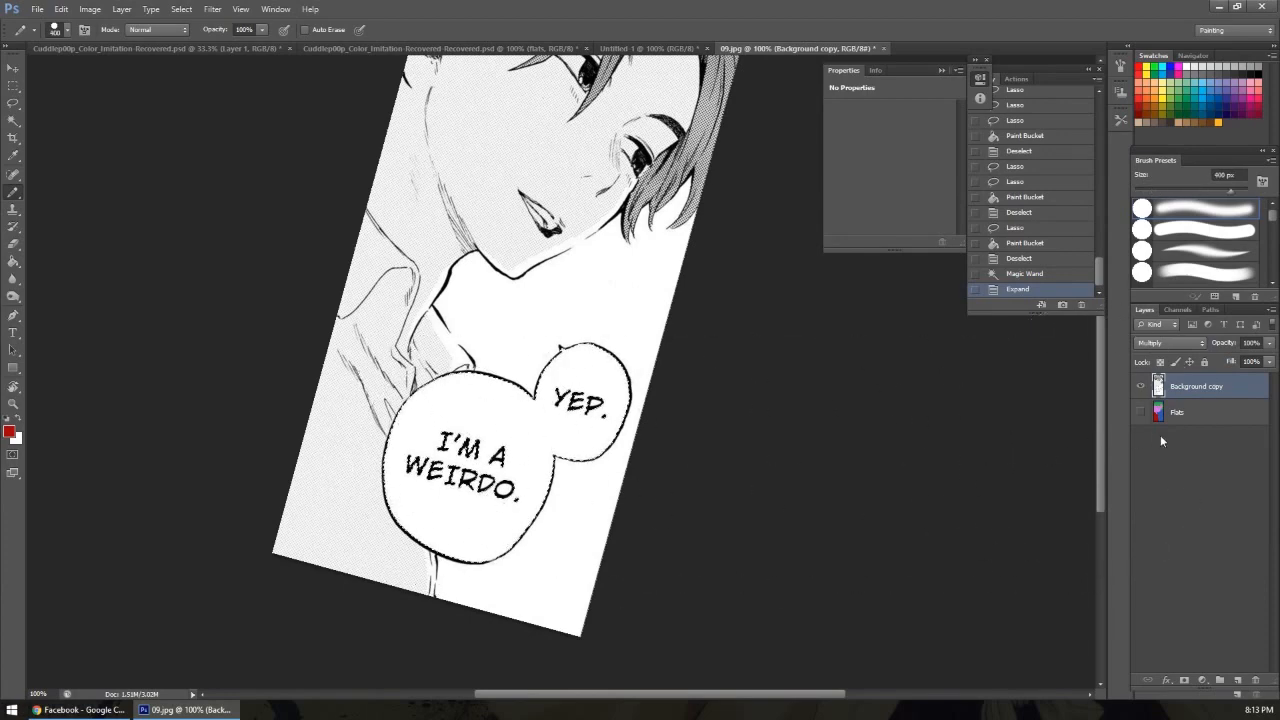
Show and activate the Flats layer, and set the Pencil's foreground colour to white.
{"action": "left_click", "coordinate": [1141, 412]}
{"action": "left_click", "coordinate": [1186, 420]}
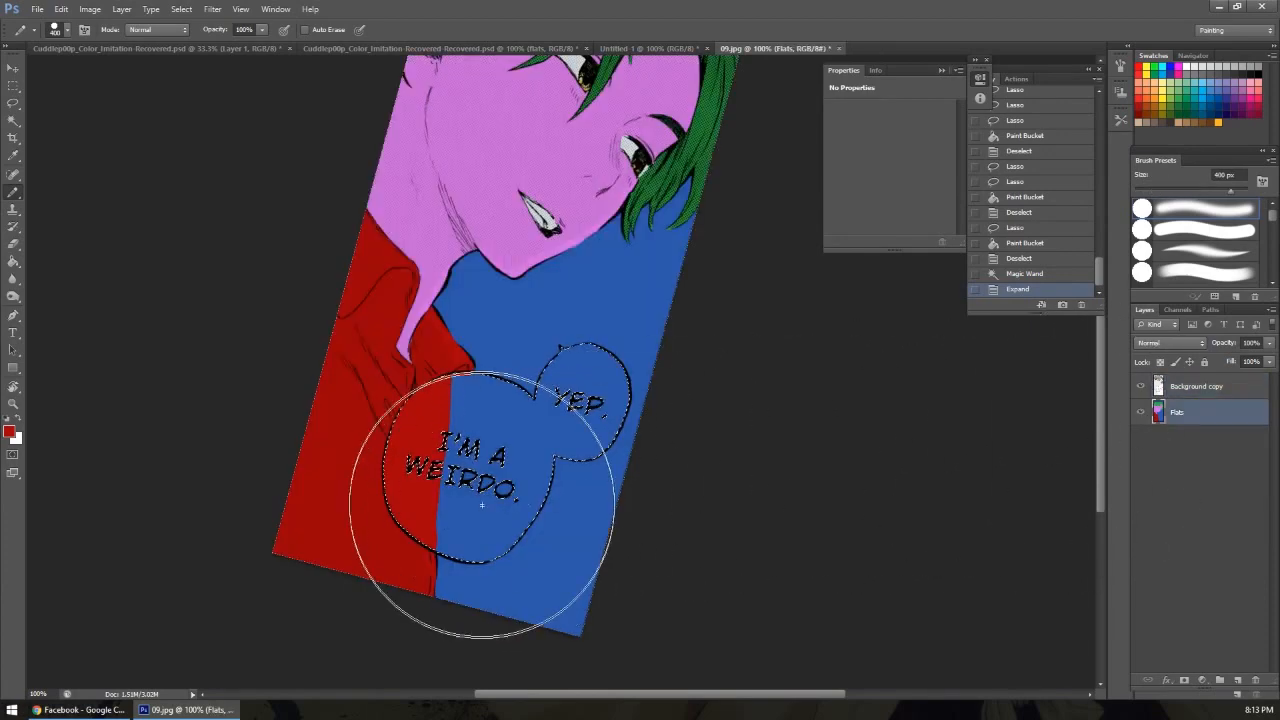
{"action": "left_click", "coordinate": [9, 432]}
{"action": "left_click_drag", "start_coordinate": [312, 357], "coordinate": [306, 339]}
{"action": "mouse_move", "coordinate": [173, 270]}
{"action": "left_mouse_down"}
{"action": "mouse_move", "coordinate": [165, 214]}
{"action": "mouse_move", "coordinate": [123, 222]}
{"action": "left_mouse_up"}
{"action": "left_click", "coordinate": [439, 221]}
{"action": "key", "text": "b"}
{"action": "key", "text": "ctrl+h"}
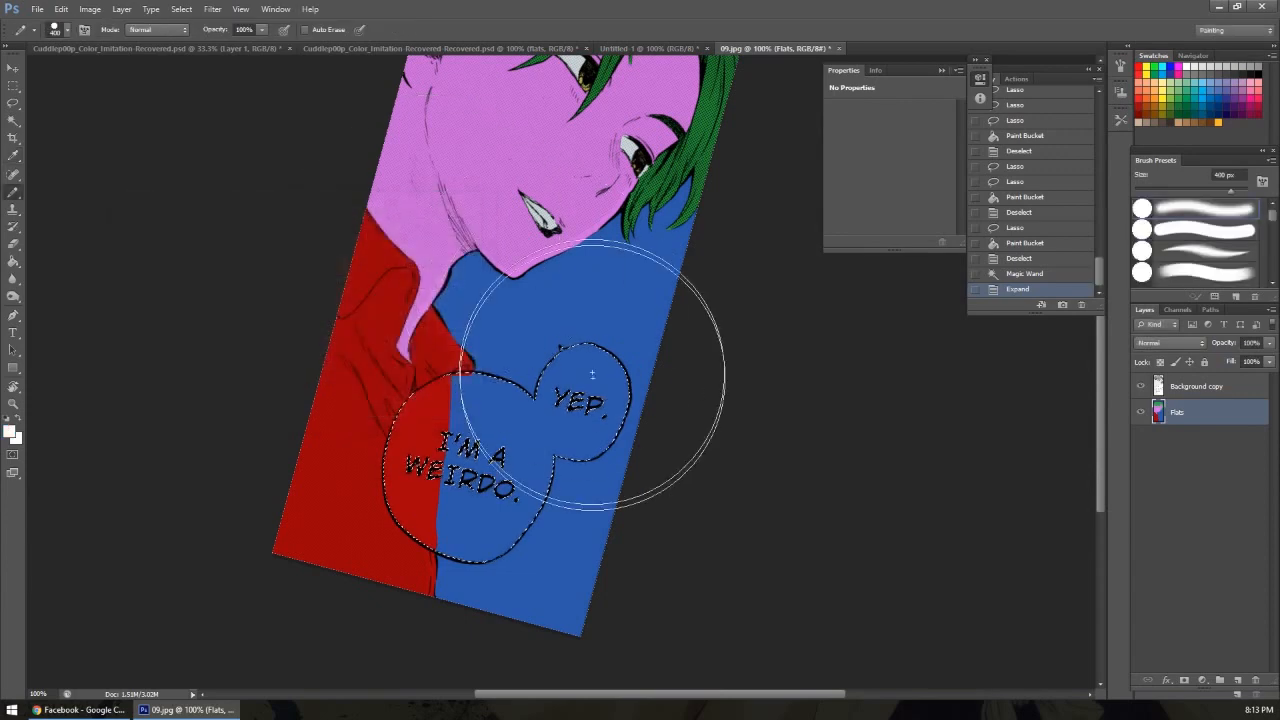
Paint the selected speech bubble interior white on the Flats layer and clear the selection.
{"action": "left_click_drag", "start_coordinate": [571, 357], "coordinate": [491, 457]}
{"action": "key", "text": "w"}
{"action": "right_click", "coordinate": [486, 446]}
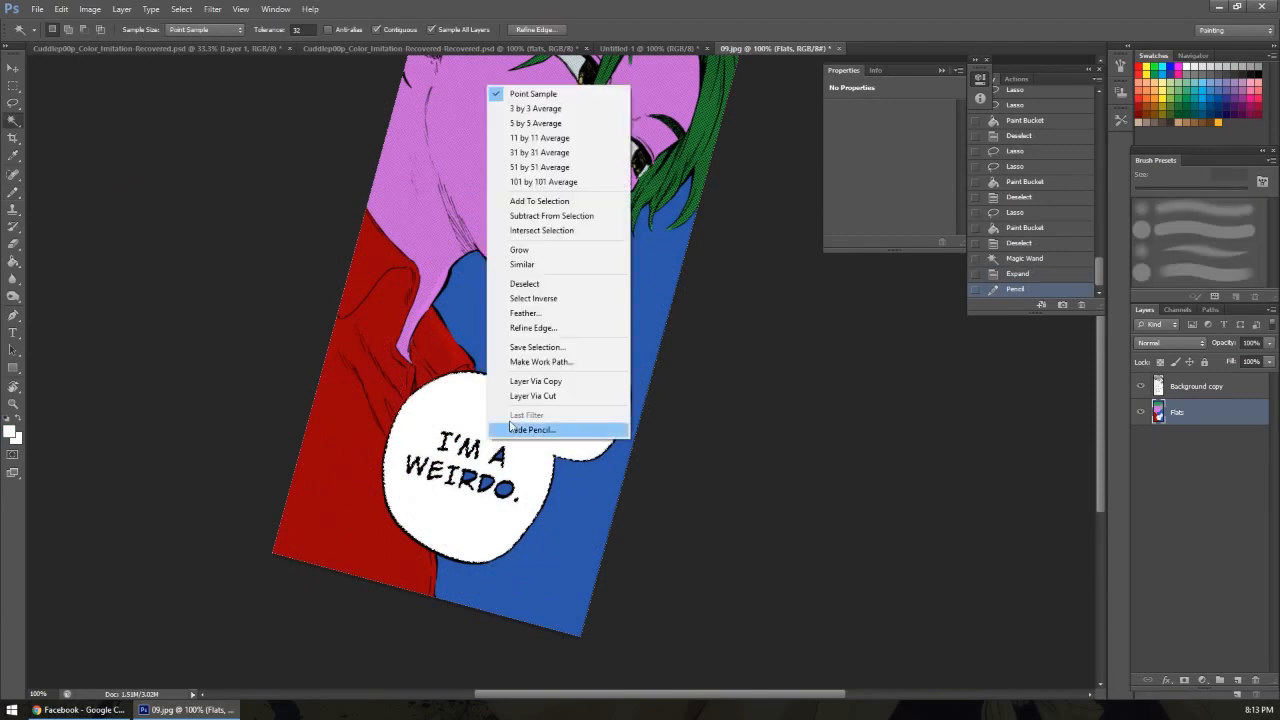
{"action": "left_click", "coordinate": [530, 284]}
Paint the leftover blue inside the lettering of both speech bubbles white with a 70 px Pencil tip.
{"action": "key", "text": "b"}
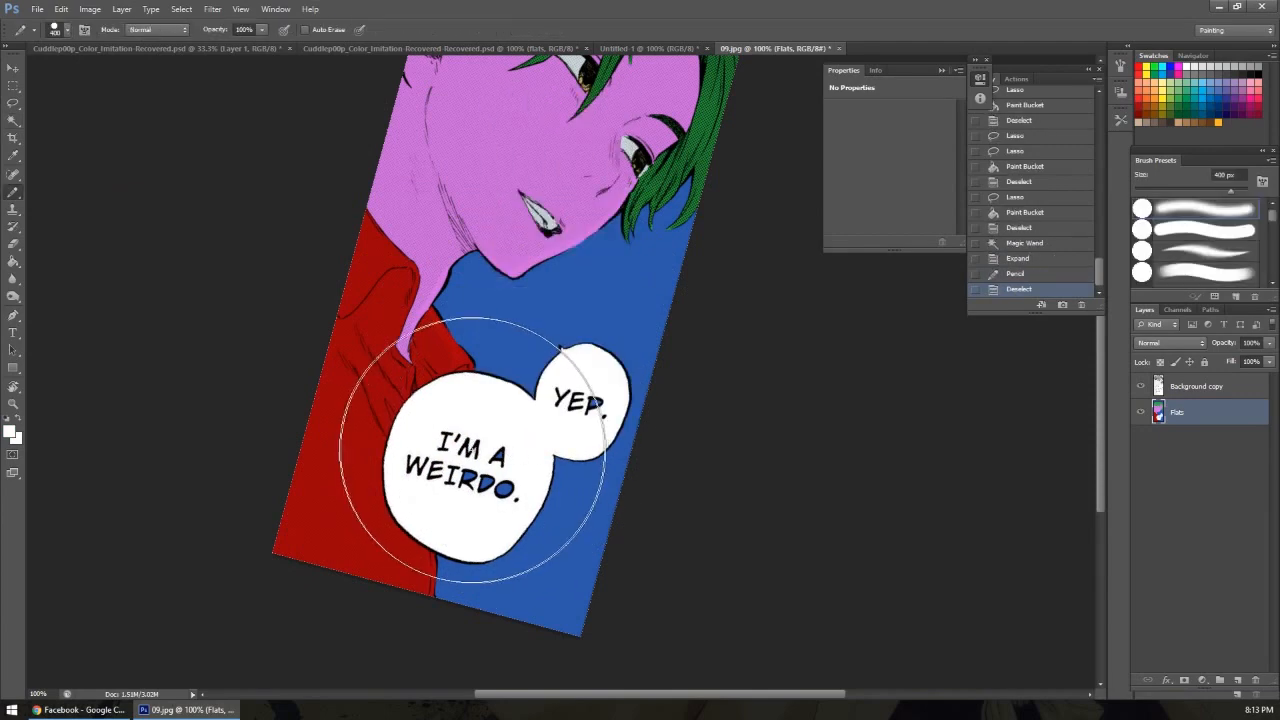
{"action": "left_click", "coordinate": [505, 490]}
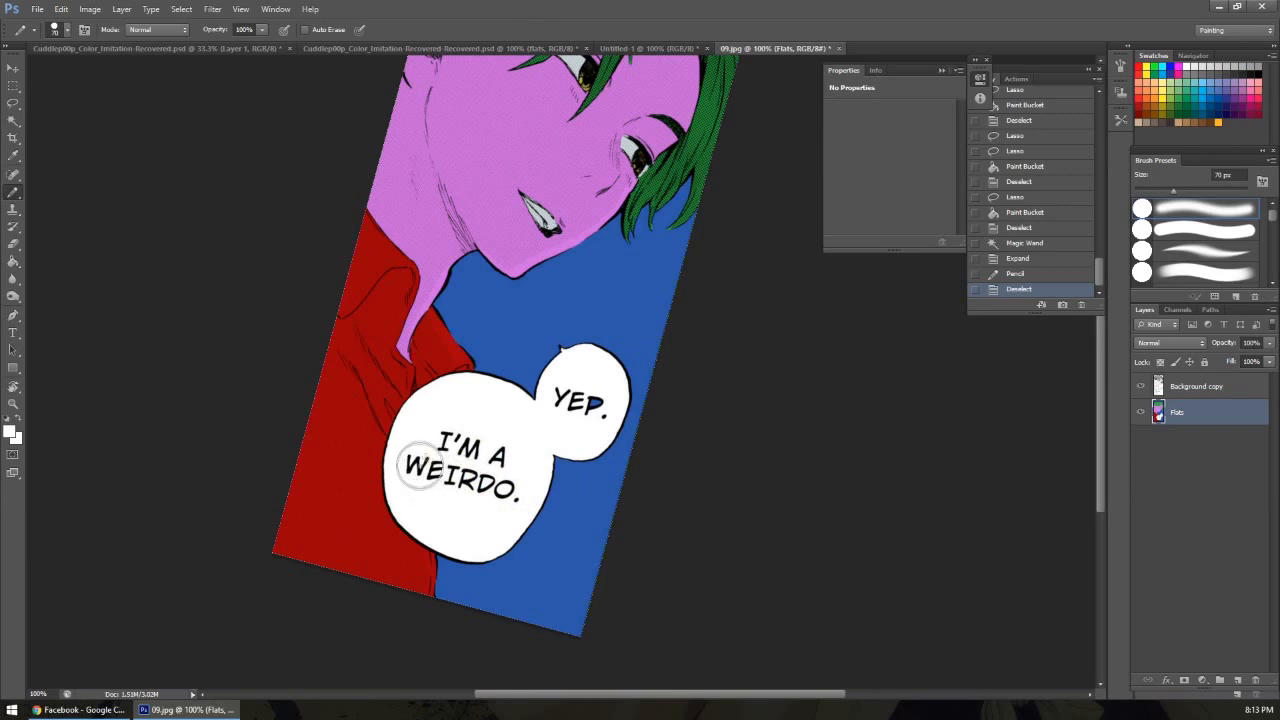
{"action": "left_click", "coordinate": [594, 406]}
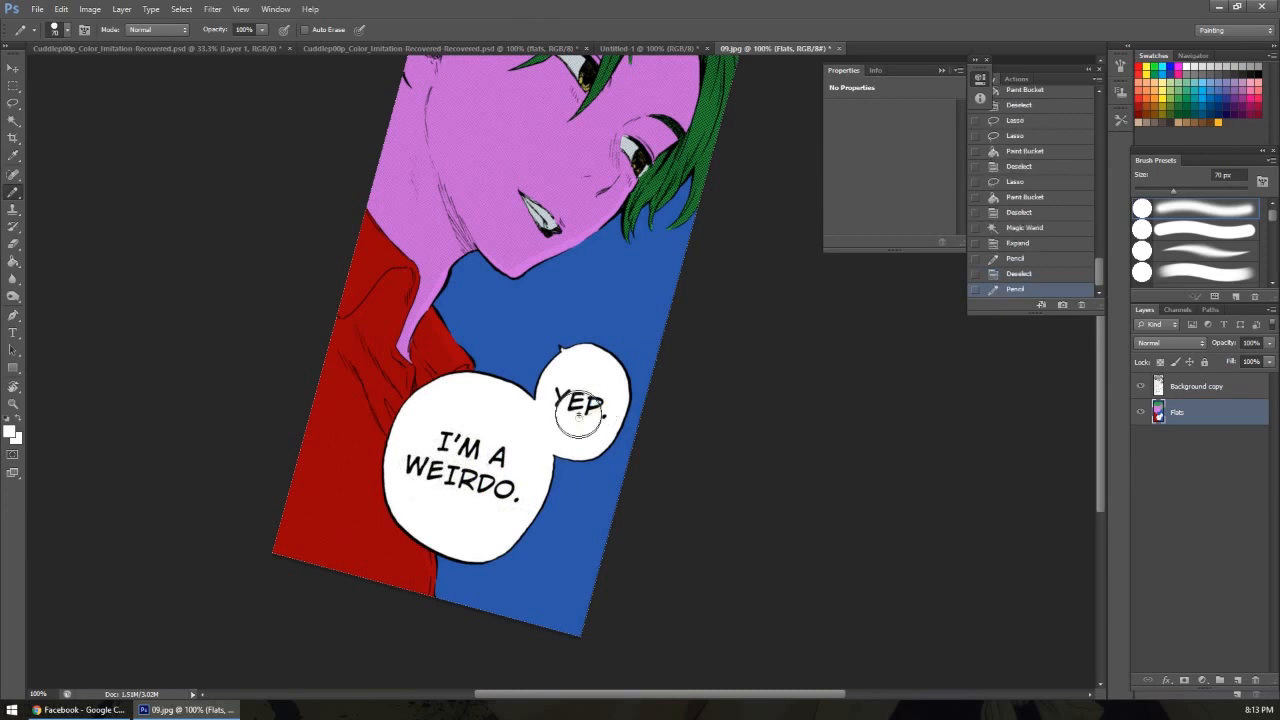
{"action": "left_click", "coordinate": [565, 368]}
{"action": "left_click_drag", "start_coordinate": [541, 348], "coordinate": [427, 503]}
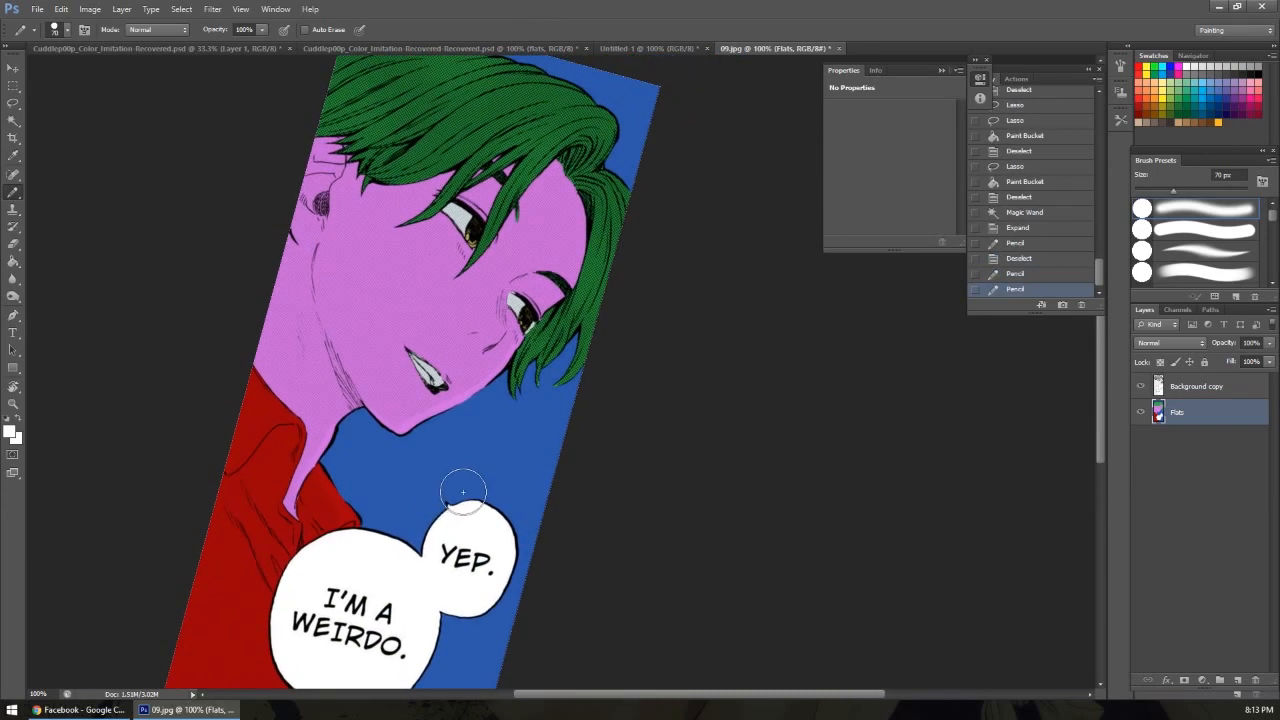
Hide the Background copy line art and examine the flat colour edges around the eyes, hair and mouth.
{"action": "left_click", "coordinate": [1141, 387]}
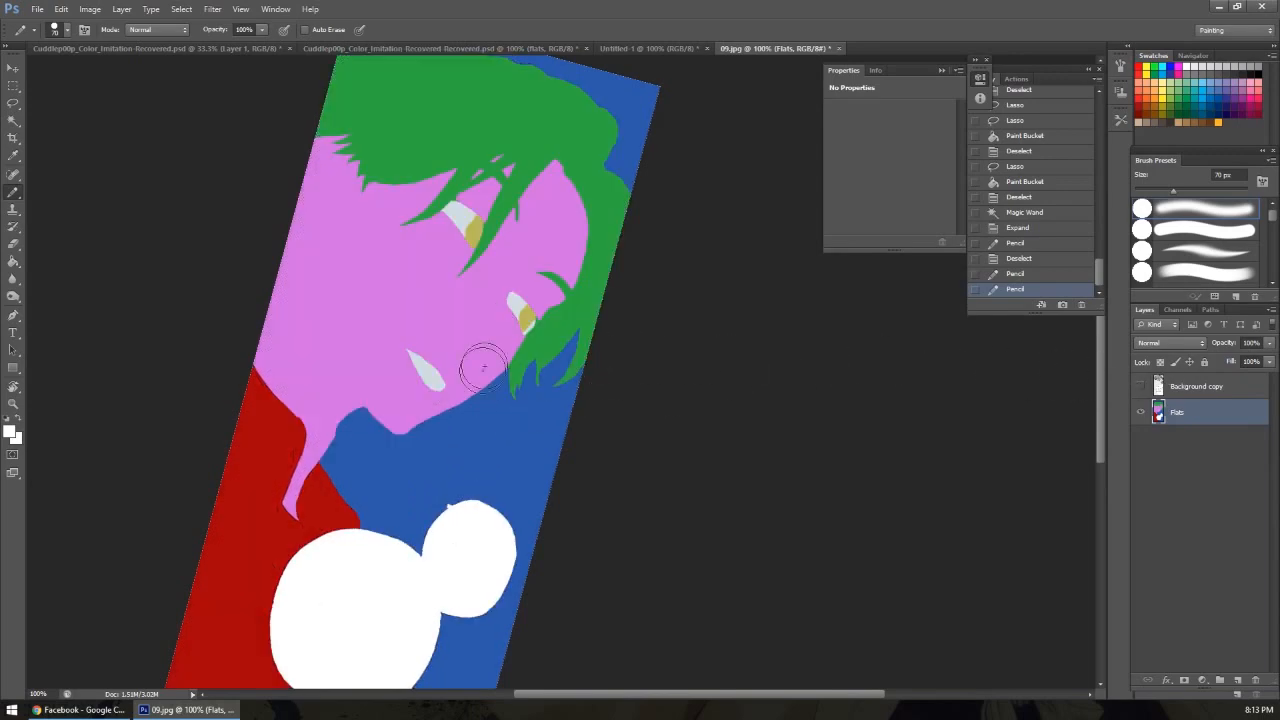
{"action": "key", "text": "z"}
{"action": "left_click", "coordinate": [436, 420]}
{"action": "left_click", "coordinate": [438, 416]}
{"action": "left_click_drag", "start_coordinate": [561, 335], "coordinate": [518, 577]}
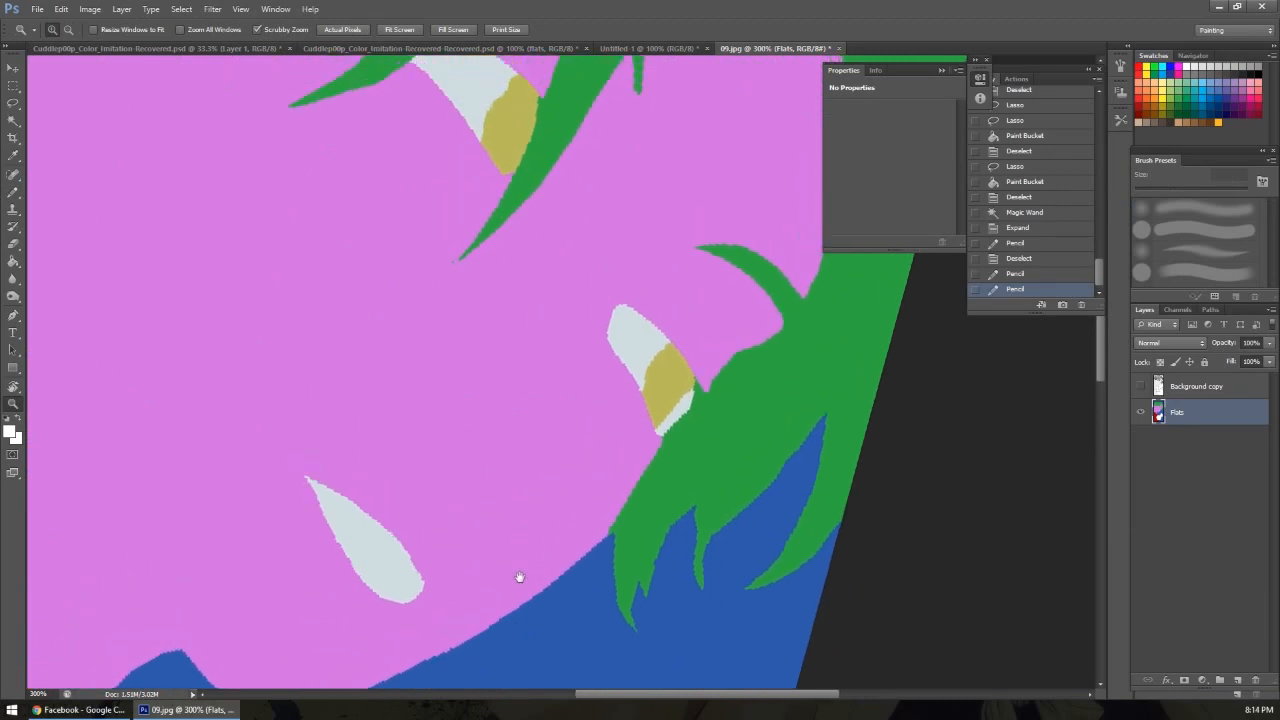
{"action": "left_click_drag", "start_coordinate": [580, 400], "coordinate": [547, 530]}
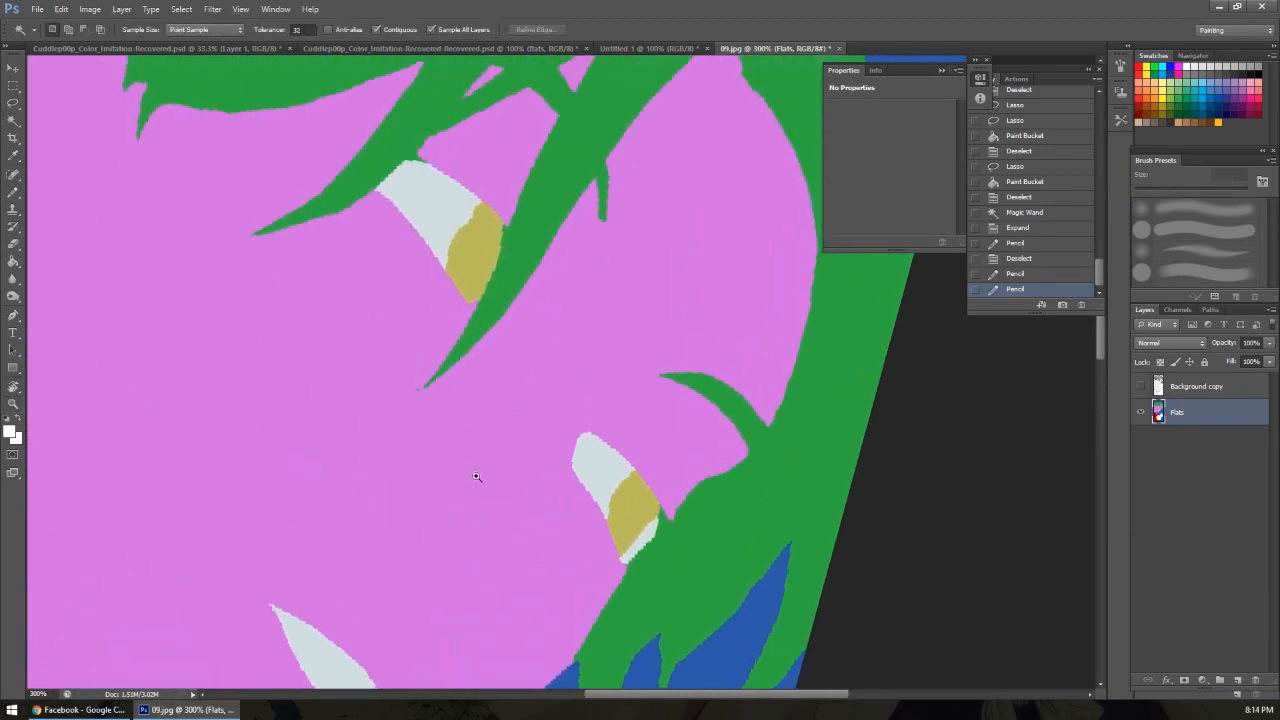
{"action": "left_click", "coordinate": [471, 487], "text": "alt"}
{"action": "left_click", "coordinate": [471, 487], "text": "alt"}
Select the pink skin area with the Magic Wand and examine how the selection follows the mouth, eye and jaw edges.
{"action": "key", "text": "w"}
{"action": "left_click", "coordinate": [435, 487]}
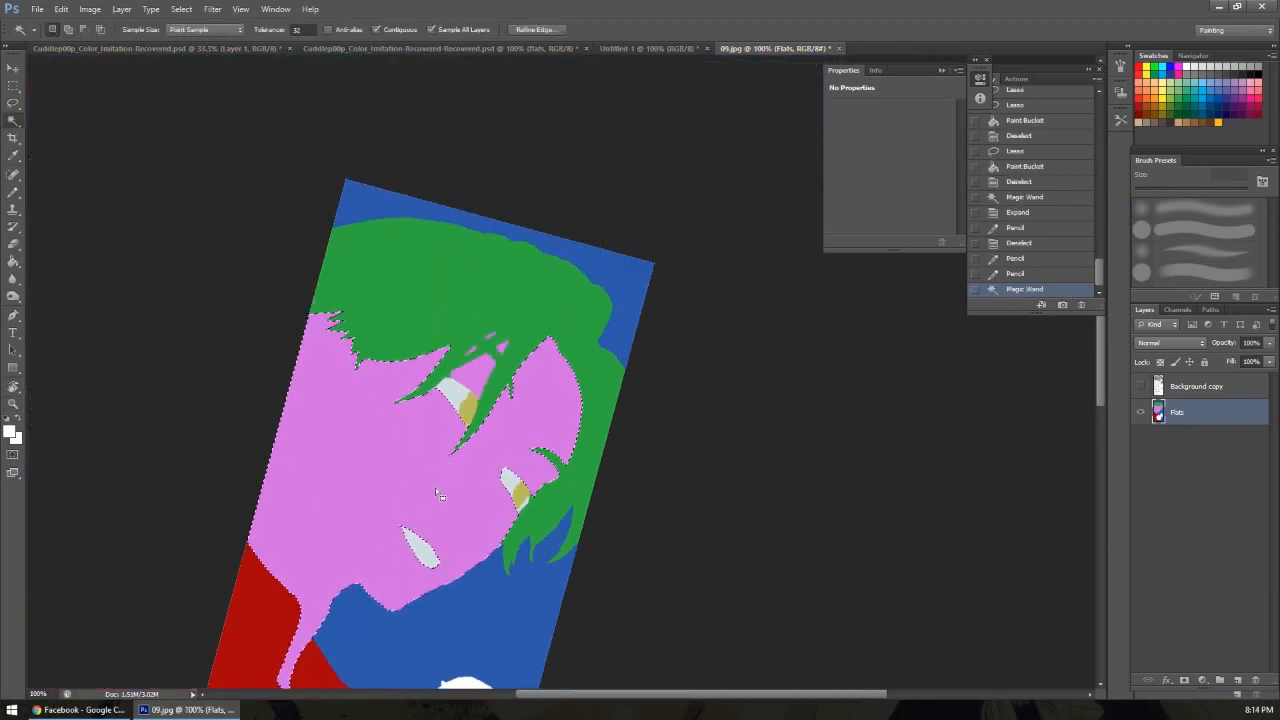
{"action": "key", "text": "z"}
{"action": "left_click", "coordinate": [522, 481]}
{"action": "left_click", "coordinate": [523, 510]}
{"action": "left_click", "coordinate": [523, 512]}
{"action": "left_click_drag", "start_coordinate": [520, 530], "coordinate": [549, 372]}
{"action": "scroll", "coordinate": [549, 386], "scroll_direction": "down", "scroll_amount": 3}
{"action": "scroll", "coordinate": [666, 323], "scroll_direction": "left", "scroll_amount": 5}
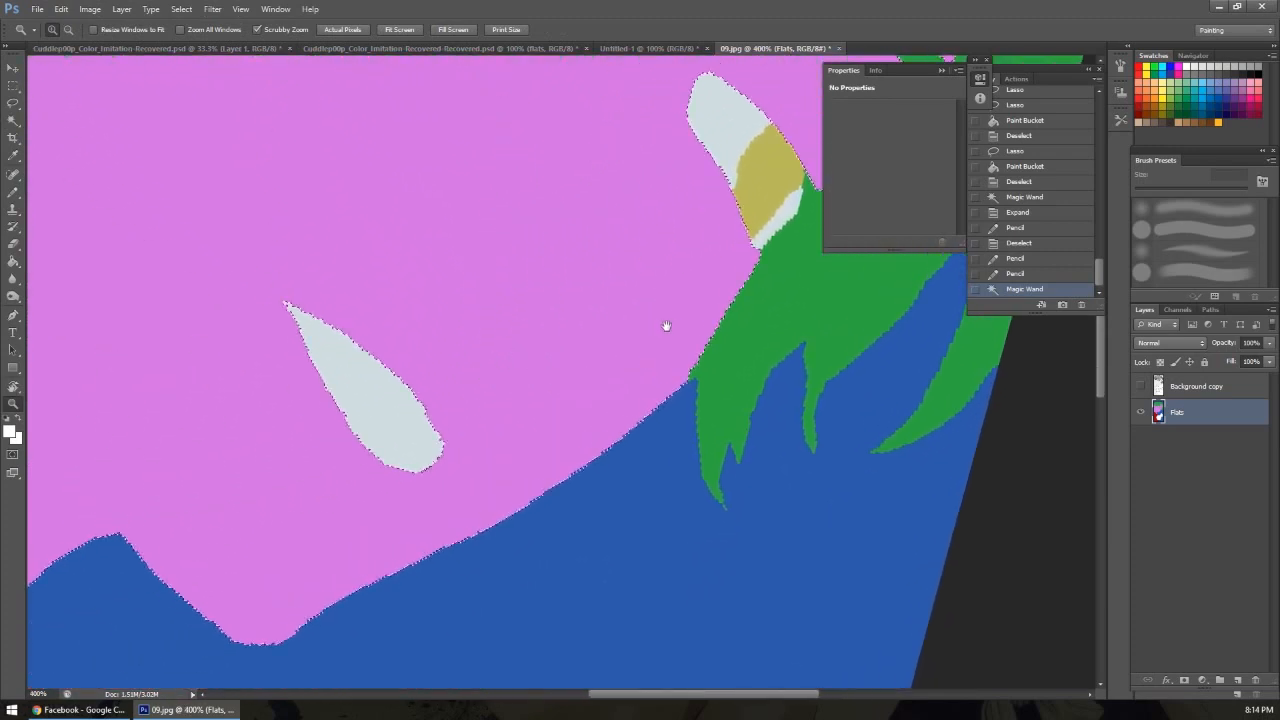
{"action": "left_click", "coordinate": [525, 393], "text": "alt"}
{"action": "left_click", "coordinate": [520, 414], "text": "alt"}
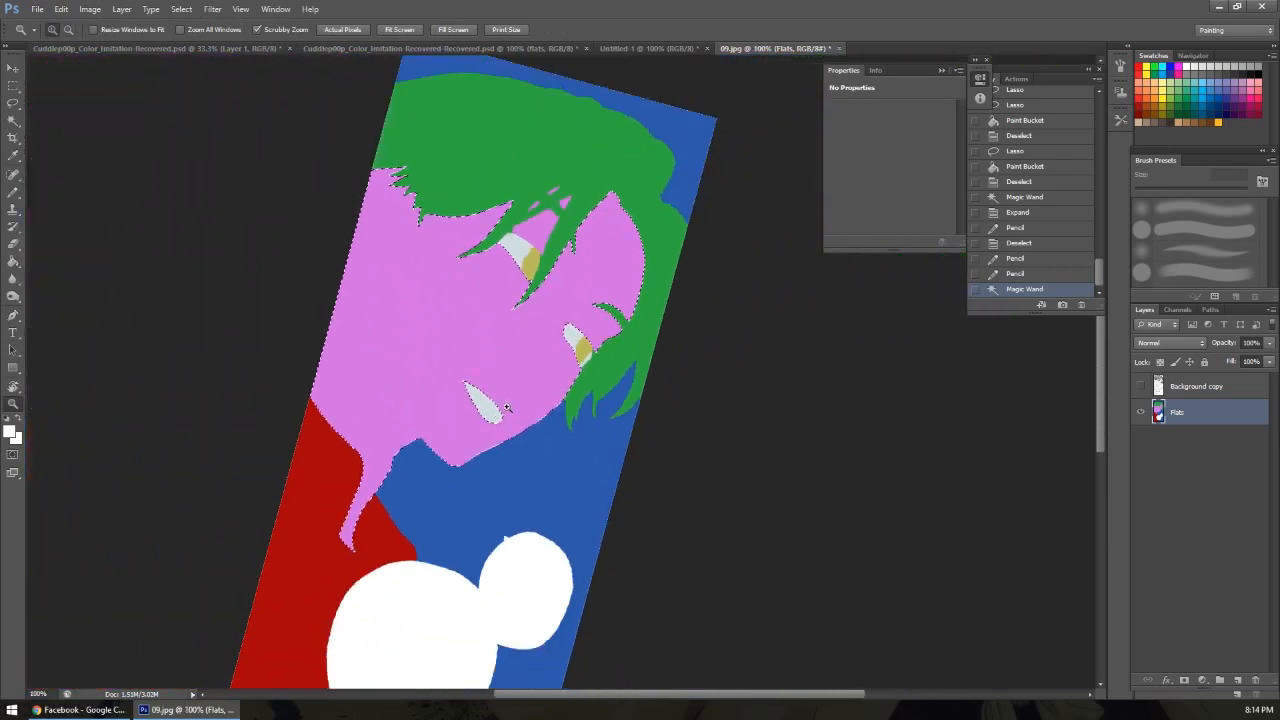
Clear the skin selection and show the Background copy line art again.
{"action": "key", "text": "w"}
{"action": "right_click", "coordinate": [495, 409]}
{"action": "left_click", "coordinate": [533, 254]}
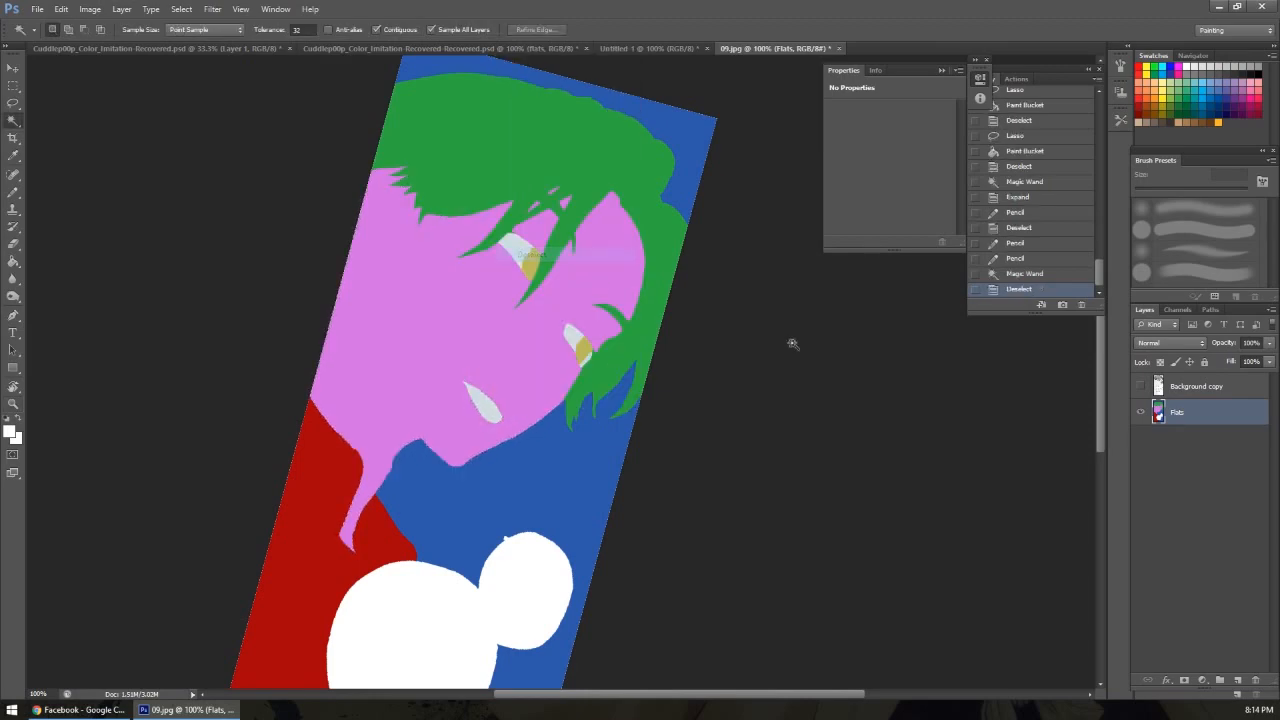
{"action": "left_click", "coordinate": [1140, 386]}
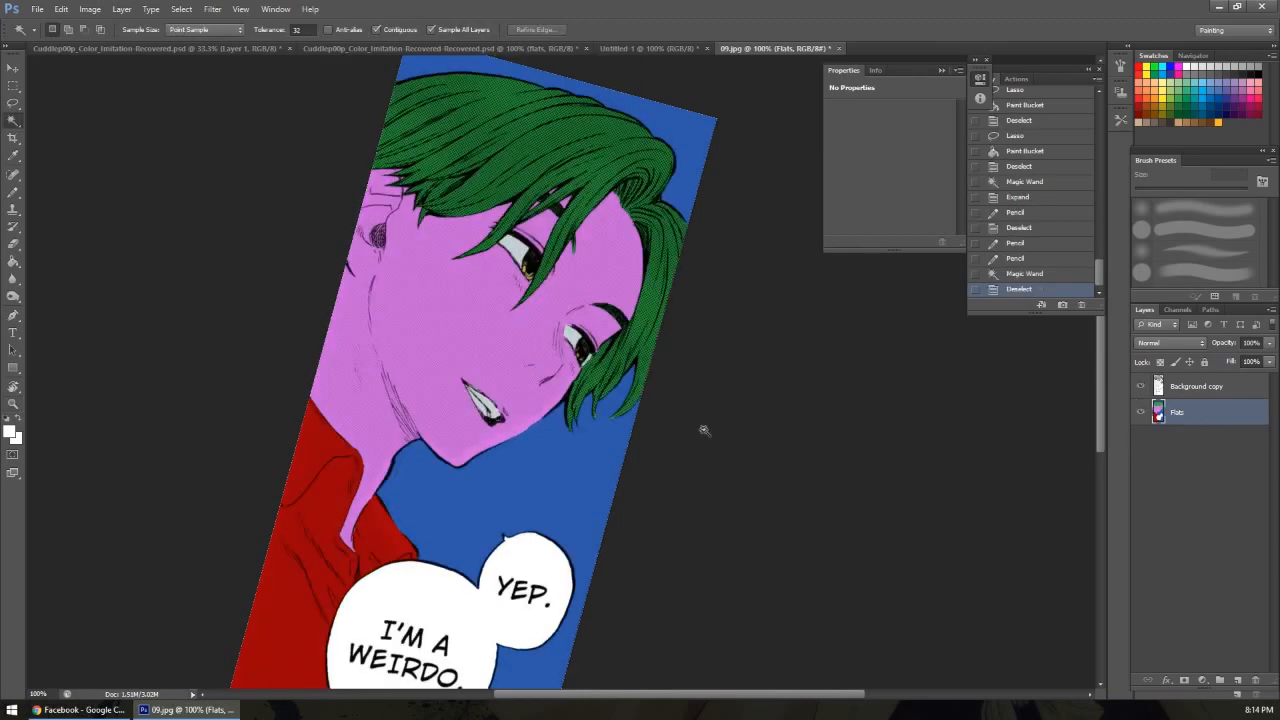
Sample the skin pink near the chin for the Pencil and reduce its tip to 30 px.
{"action": "key", "text": "z"}
{"action": "left_click", "coordinate": [522, 419]}
{"action": "key", "text": "b"}
{"action": "left_click", "coordinate": [528, 447], "text": "alt"}
{"action": "key", "text": "bracketleft"}
{"action": "key", "text": "bracketleft"}
{"action": "key", "text": "bracketleft"}
{"action": "key", "text": "bracketleft"}
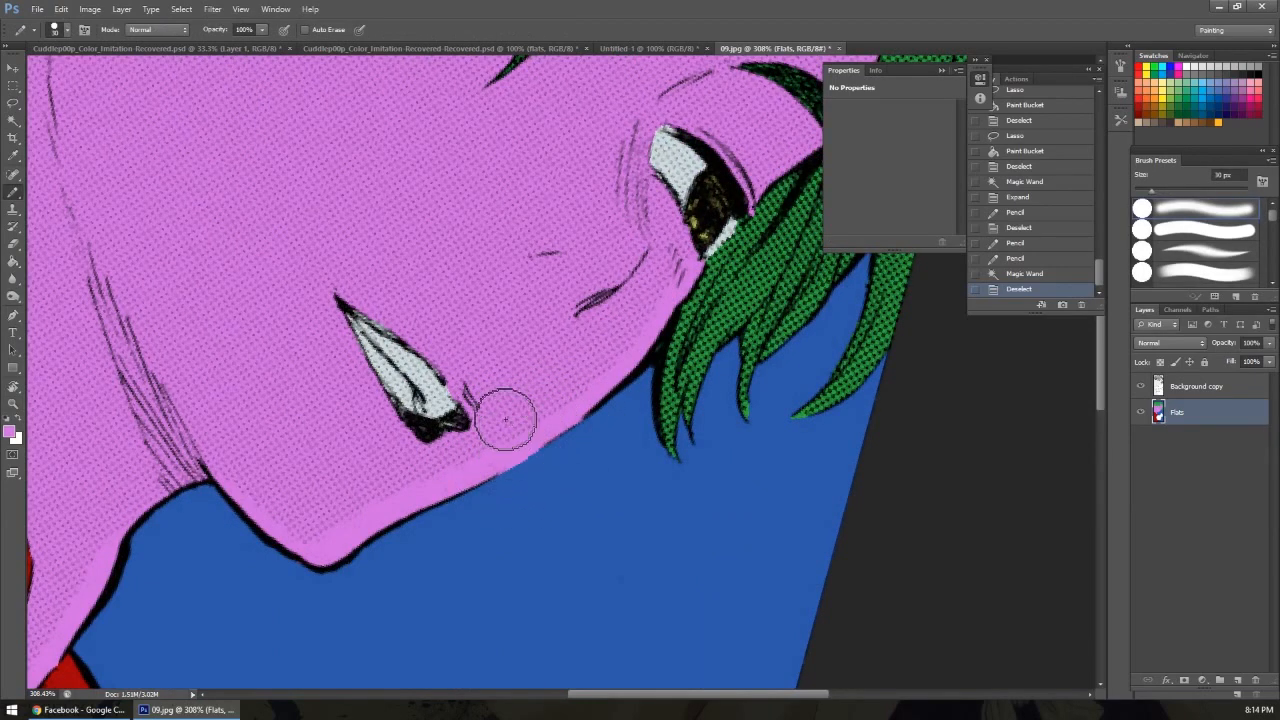
Set the Eyedropper to sample the Current Layer only and pick the skin pink at the jaw.
{"action": "left_click", "coordinate": [13, 160]}
{"action": "left_click", "coordinate": [266, 30]}
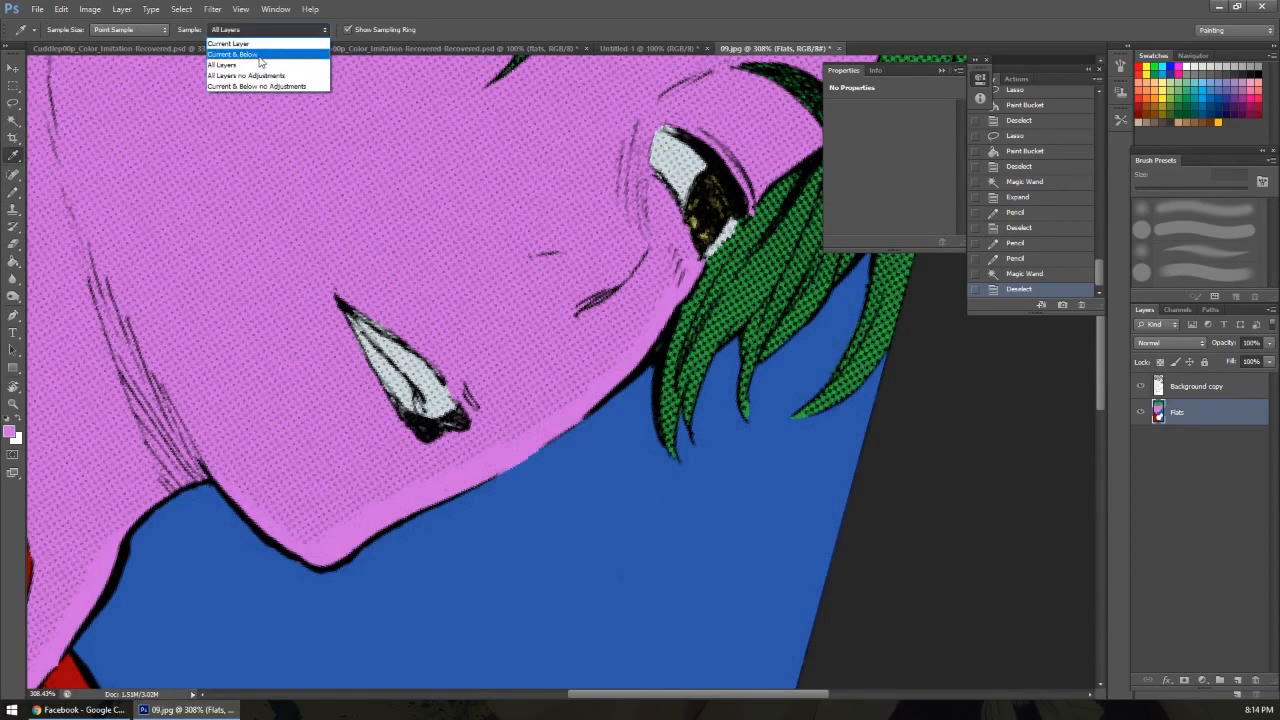
{"action": "left_click", "coordinate": [238, 43]}
{"action": "left_click", "coordinate": [509, 462]}
Paint a pink Pencil dab over the gap in the jawline below the mouth.
{"action": "key", "text": "b"}
{"action": "left_click_drag", "start_coordinate": [529, 449], "coordinate": [541, 465]}
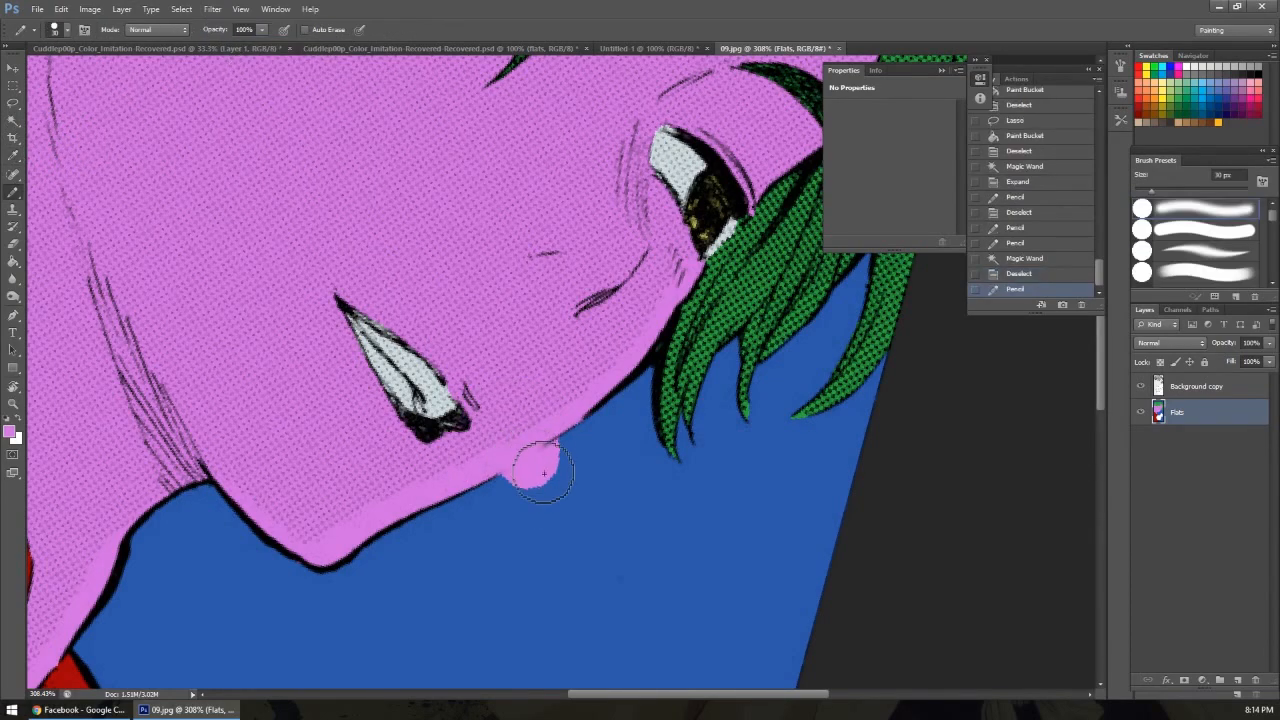
{"action": "left_click_drag", "start_coordinate": [442, 424], "coordinate": [310, 329]}
Lasso the pink overflow below the jawline, fill it with the sampled background blue, and deselect.
{"action": "key", "text": "l"}
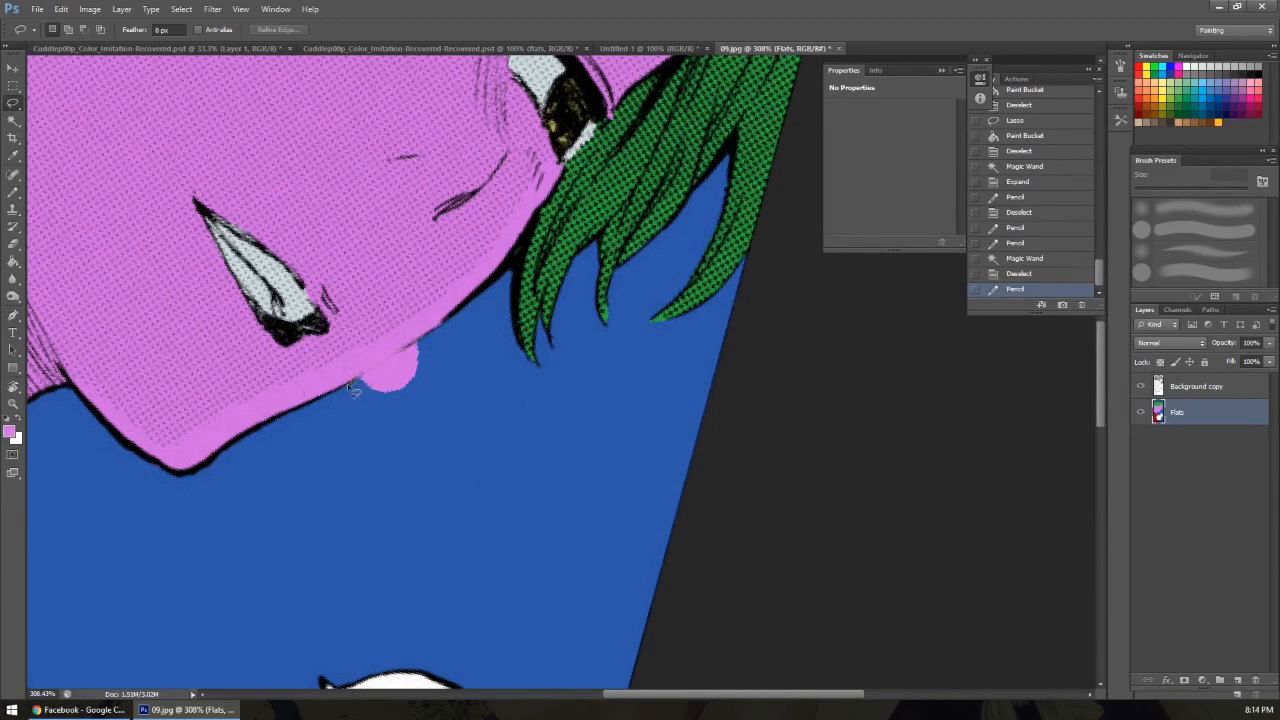
{"action": "mouse_move", "coordinate": [410, 409]}
{"action": "left_mouse_down"}
{"action": "mouse_move", "coordinate": [484, 360]}
{"action": "mouse_move", "coordinate": [422, 340]}
{"action": "left_mouse_up"}
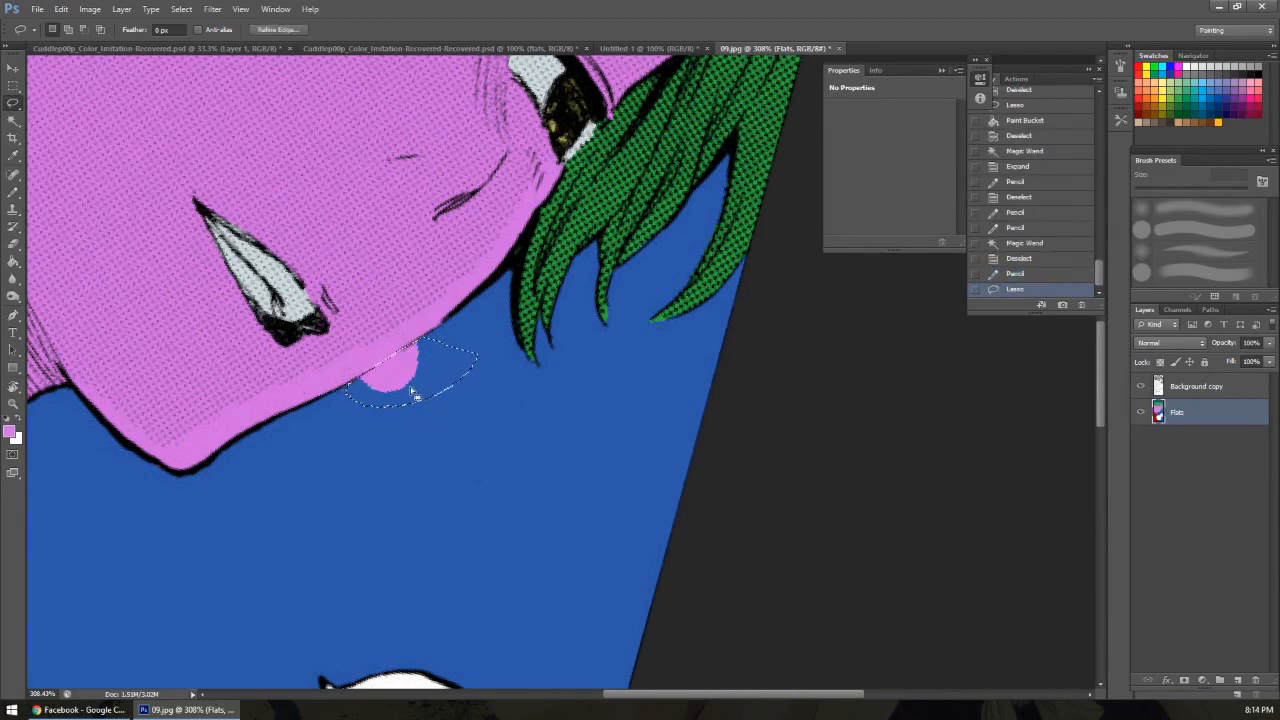
{"action": "key", "text": "g"}
{"action": "left_click", "coordinate": [429, 374], "text": "alt"}
{"action": "left_click", "coordinate": [395, 399]}
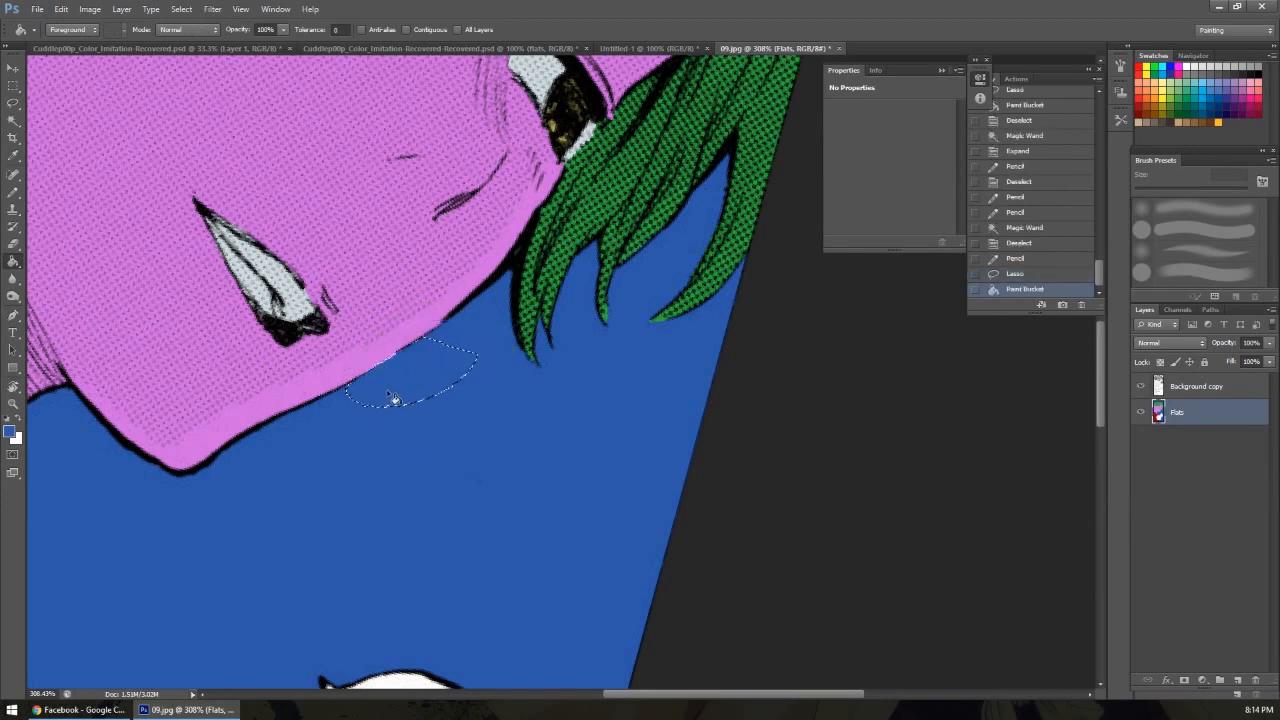
{"action": "key", "text": "w"}
{"action": "right_click", "coordinate": [401, 372]}
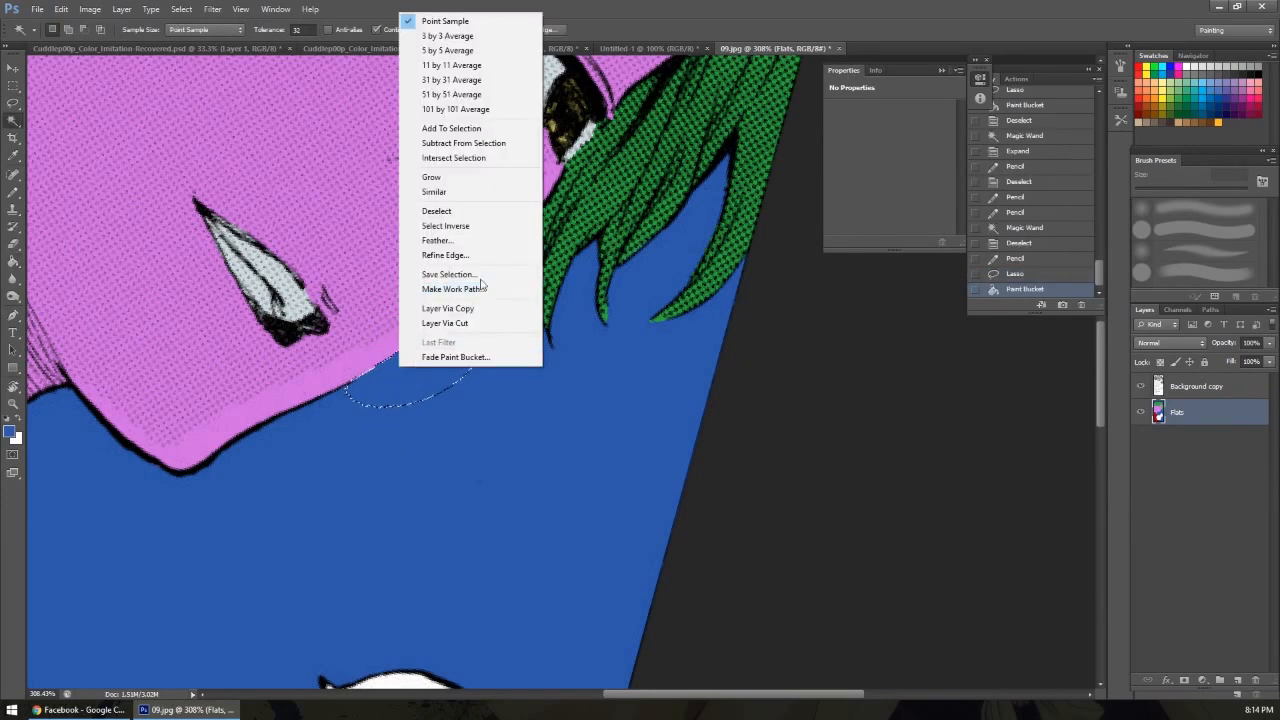
{"action": "left_click", "coordinate": [458, 213]}
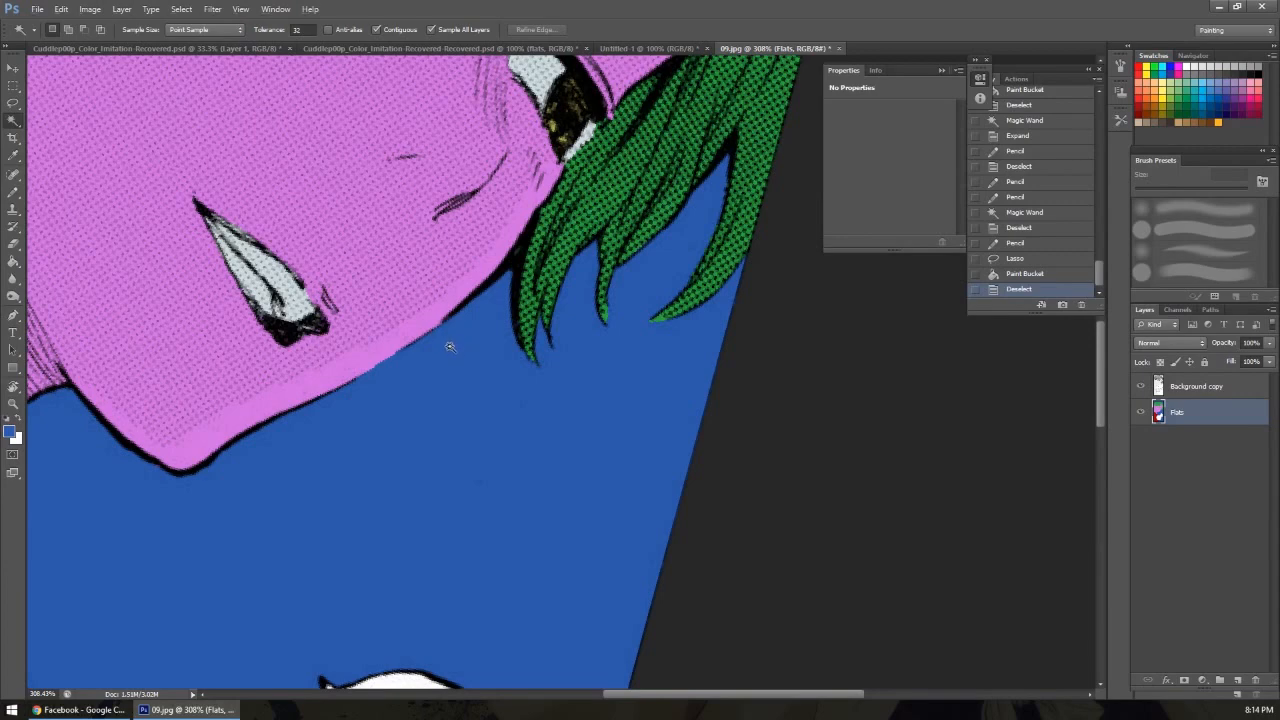
Undo the deselection, the blue fill and the lasso selection at the jawline.
{"action": "key", "text": "ctrl+alt+z"}
{"action": "key", "text": "ctrl+alt+z"}
{"action": "key", "text": "ctrl+alt+z"}
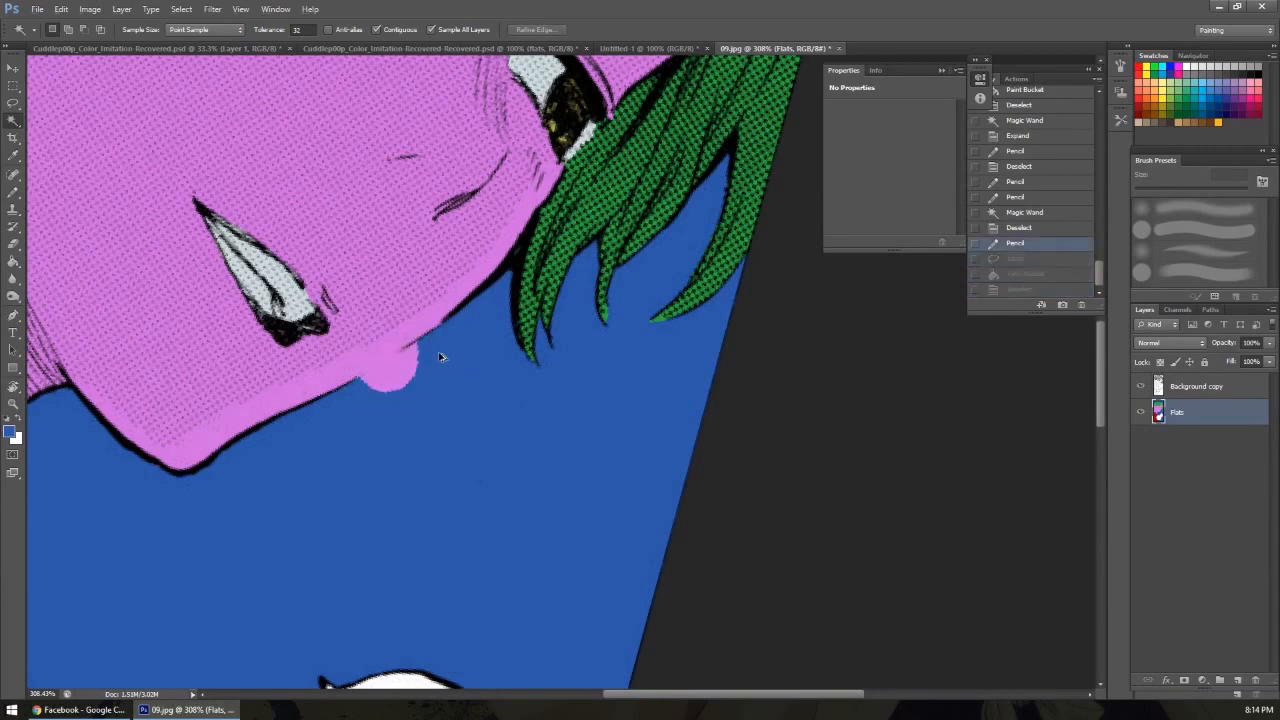
Paint over the pink overflow below the jawline in background blue with an 8 px Pencil tip.
{"action": "key", "text": "b"}
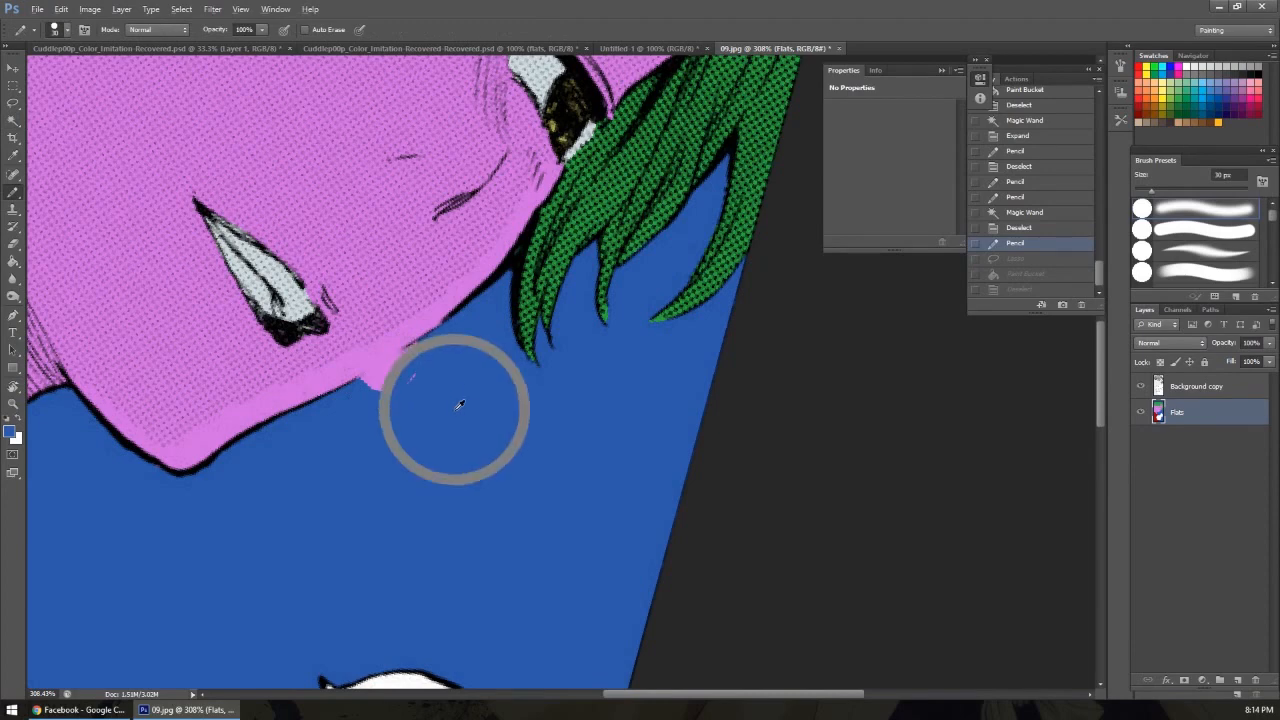
{"action": "key", "text": "bracketleft"}
{"action": "key", "text": "bracketleft"}
{"action": "key", "text": "bracketleft"}
{"action": "key", "text": "bracketleft"}
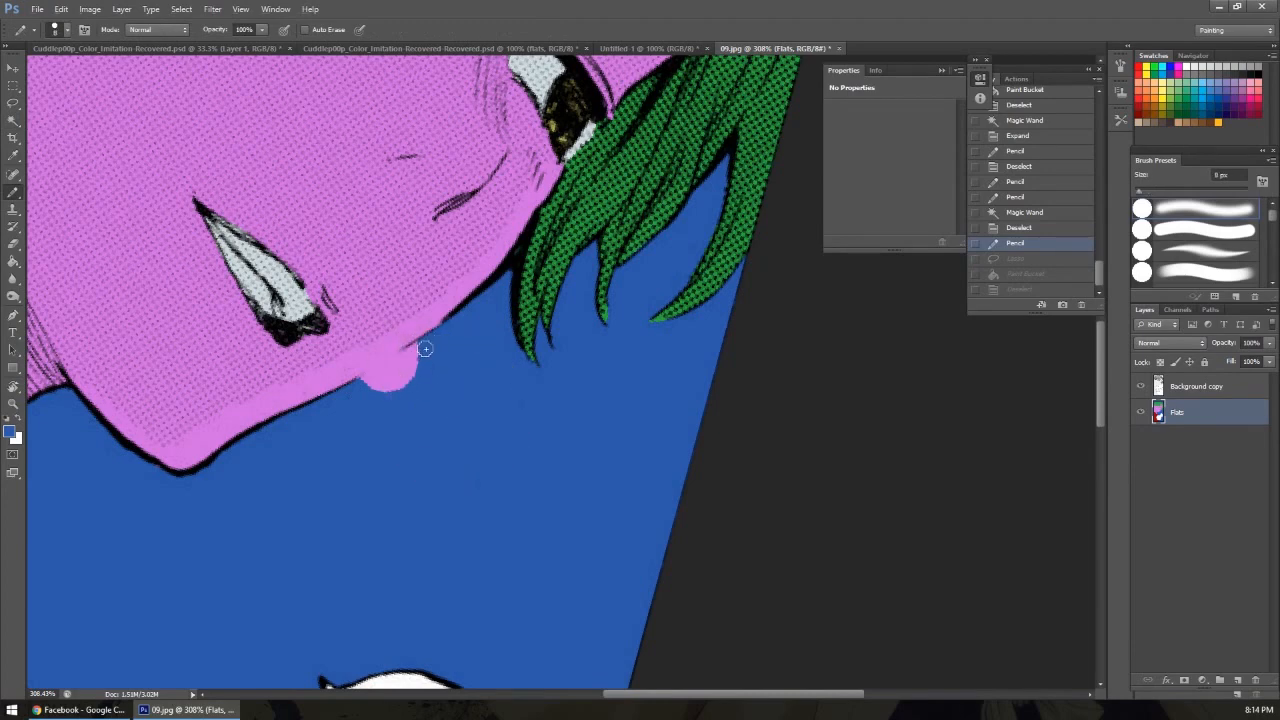
{"action": "mouse_move", "coordinate": [426, 344]}
{"action": "left_mouse_down"}
{"action": "mouse_move", "coordinate": [397, 372]}
{"action": "mouse_move", "coordinate": [430, 348]}
{"action": "mouse_move", "coordinate": [322, 410]}
{"action": "left_mouse_up"}
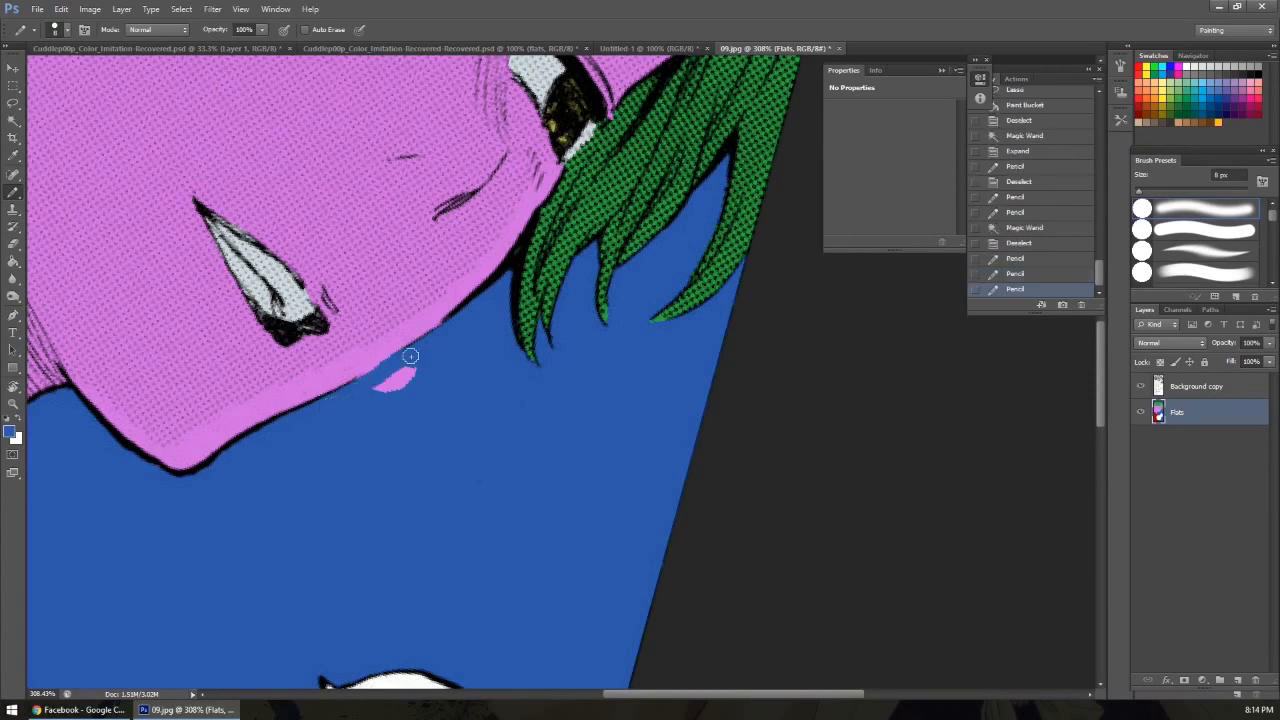
{"action": "left_click_drag", "start_coordinate": [394, 362], "coordinate": [351, 391]}
{"action": "mouse_move", "coordinate": [431, 366]}
{"action": "left_mouse_down"}
{"action": "mouse_move", "coordinate": [354, 409]}
{"action": "mouse_move", "coordinate": [429, 371]}
{"action": "left_mouse_up"}
Check the repainted jawline, and undo the Pencil corrections back to the state before the skin was selected.
{"action": "key", "text": "z"}
{"action": "left_click", "coordinate": [426, 390], "text": "alt"}
{"action": "left_click", "coordinate": [424, 400], "text": "alt"}
{"action": "left_click", "coordinate": [420, 415], "text": "alt"}
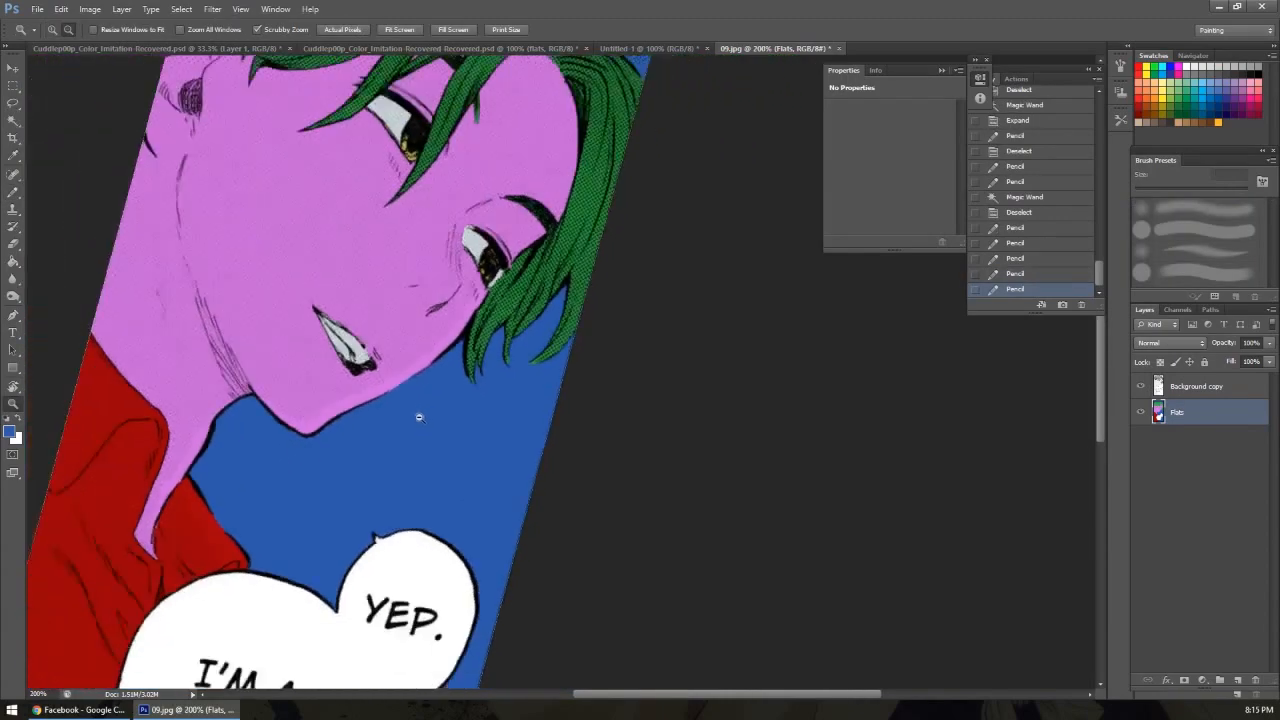
{"action": "left_click", "coordinate": [404, 388]}
{"action": "left_click", "coordinate": [402, 386]}
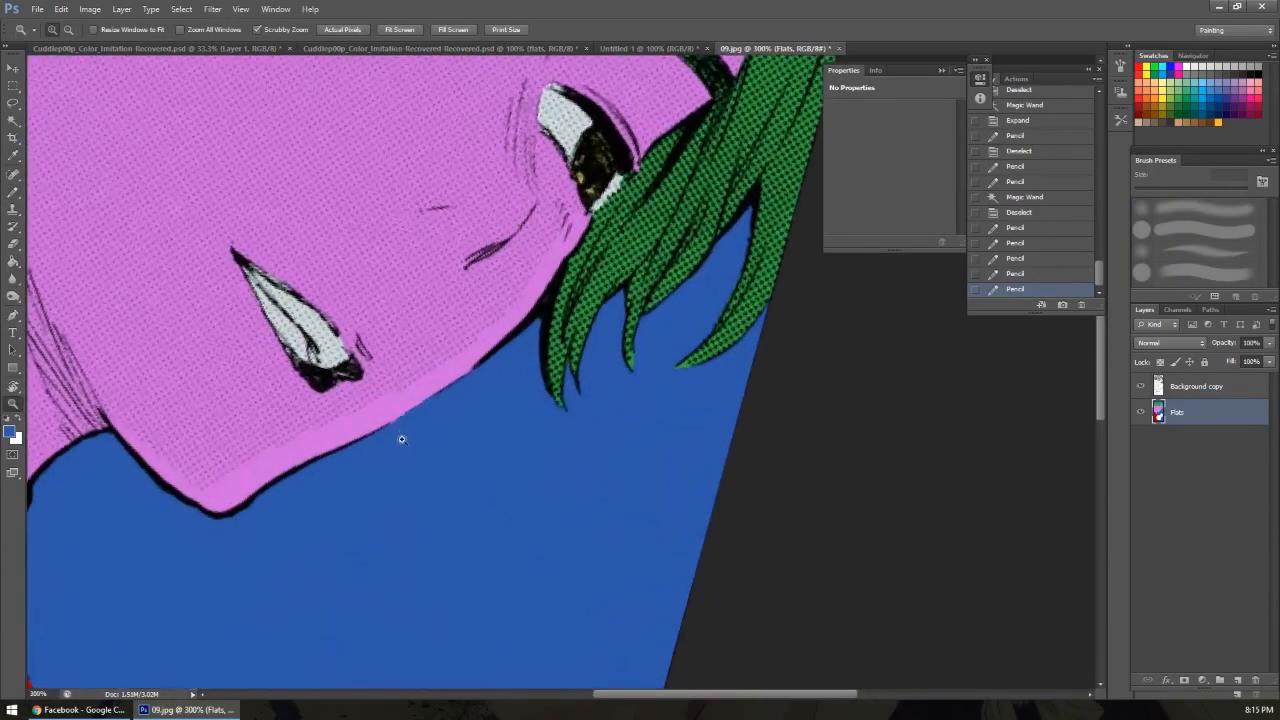
{"action": "key", "text": "ctrl+z"}
{"action": "key", "text": "ctrl+alt+z"}
{"action": "key", "text": "ctrl+alt+z"}
{"action": "key", "text": "ctrl+alt+z"}
{"action": "key", "text": "ctrl+alt+z"}
{"action": "key", "text": "ctrl+alt+z"}
{"action": "key", "text": "ctrl+alt+z"}
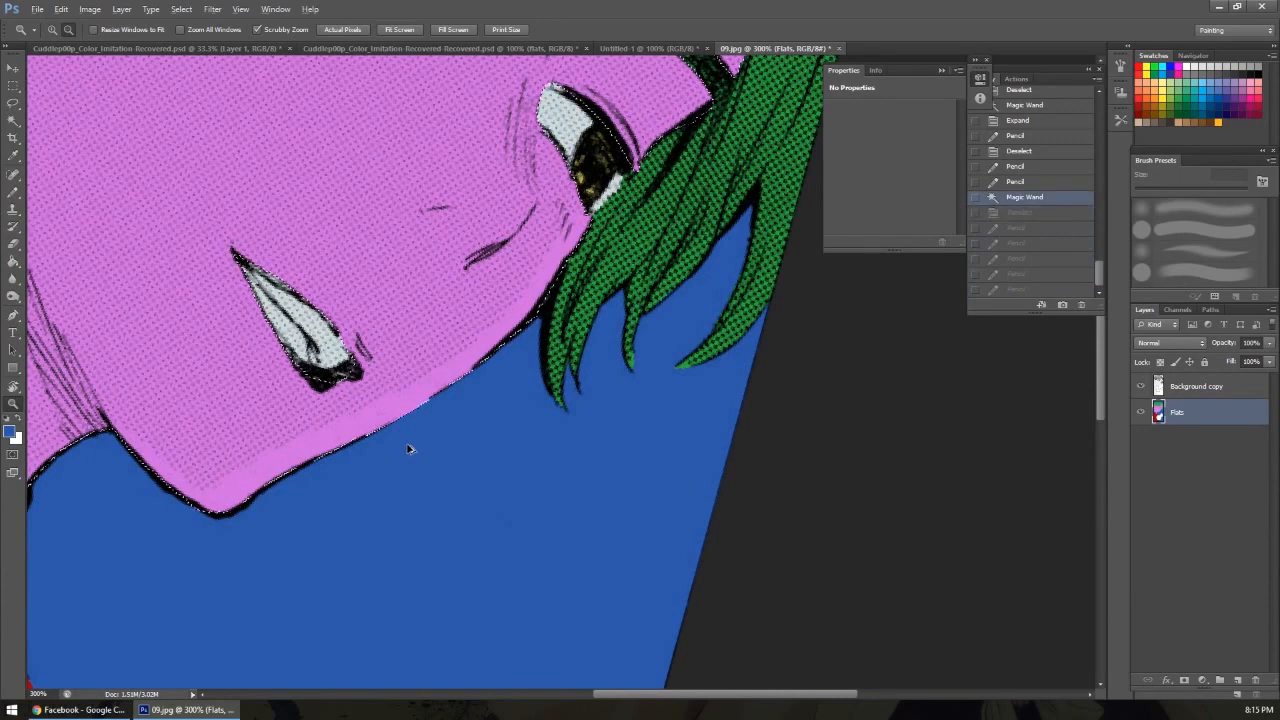
{"action": "key", "text": "w"}
{"action": "right_click", "coordinate": [384, 389]}
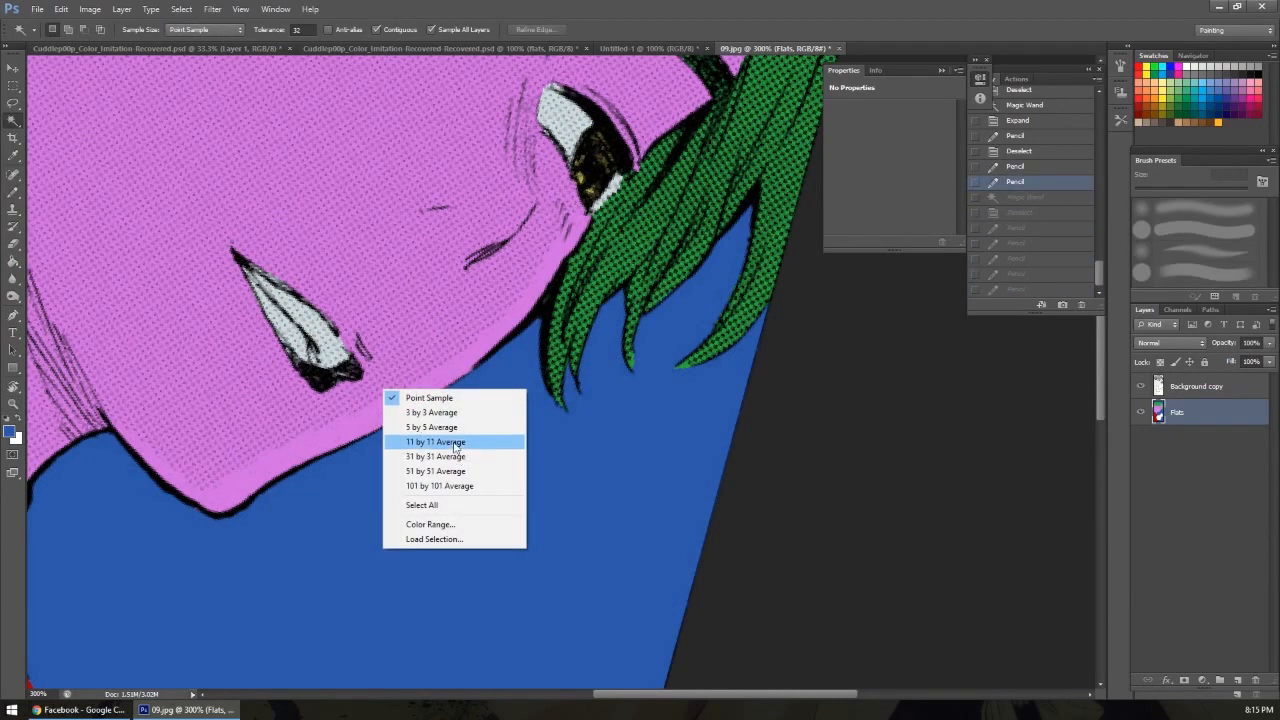
{"action": "left_click", "coordinate": [419, 366]}
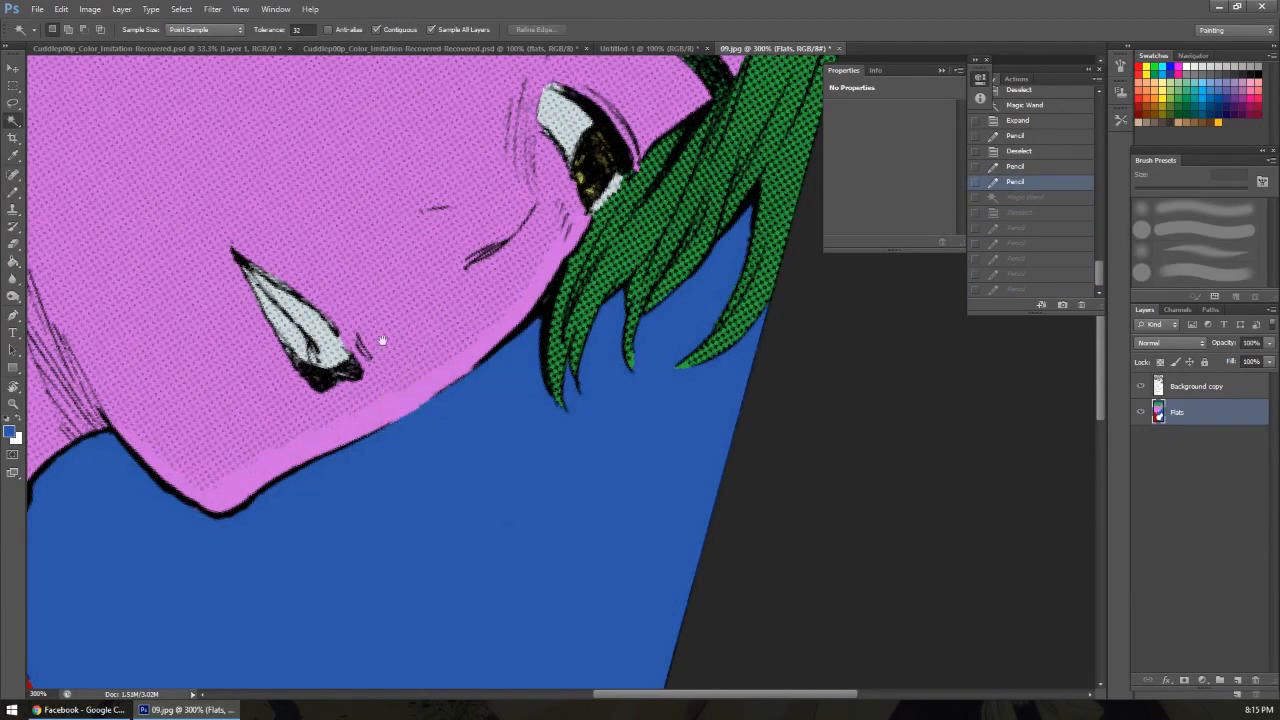
Rotate the canvas view to bring the mouth roughly horizontal, and ready a 5 px Pencil with the sampled skin pink.
{"action": "left_click_drag", "start_coordinate": [382, 340], "coordinate": [448, 421]}
{"action": "key", "text": "r"}
{"action": "left_click_drag", "start_coordinate": [335, 332], "coordinate": [366, 500]}
{"action": "left_click_drag", "start_coordinate": [485, 471], "coordinate": [487, 368]}
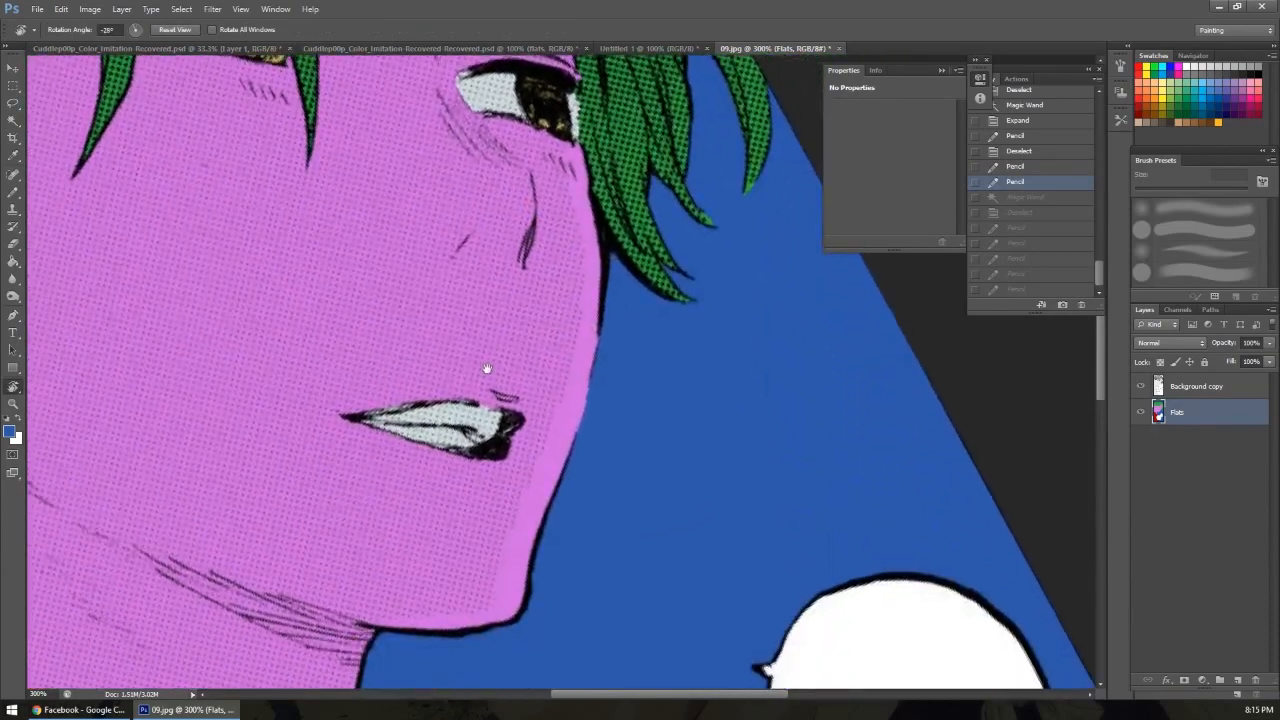
{"action": "key", "text": "z"}
{"action": "left_click", "coordinate": [410, 440]}
{"action": "left_click", "coordinate": [410, 440]}
{"action": "key", "text": "b"}
{"action": "key", "text": "bracketleft"}
{"action": "key", "text": "bracketleft"}
{"action": "key", "text": "bracketleft"}
{"action": "left_click", "coordinate": [373, 458], "text": "alt"}
Paint skin pink along the upper and lower edges of the mouth with the 5 px Pencil to trim its off-white fill.
{"action": "mouse_move", "coordinate": [418, 478]}
{"action": "left_mouse_down", "text": "alt"}
{"action": "mouse_move", "coordinate": [435, 505]}
{"action": "mouse_move", "coordinate": [374, 464]}
{"action": "mouse_move", "coordinate": [353, 422]}
{"action": "left_mouse_up", "text": "alt"}
{"action": "key", "text": "ctrl+z"}
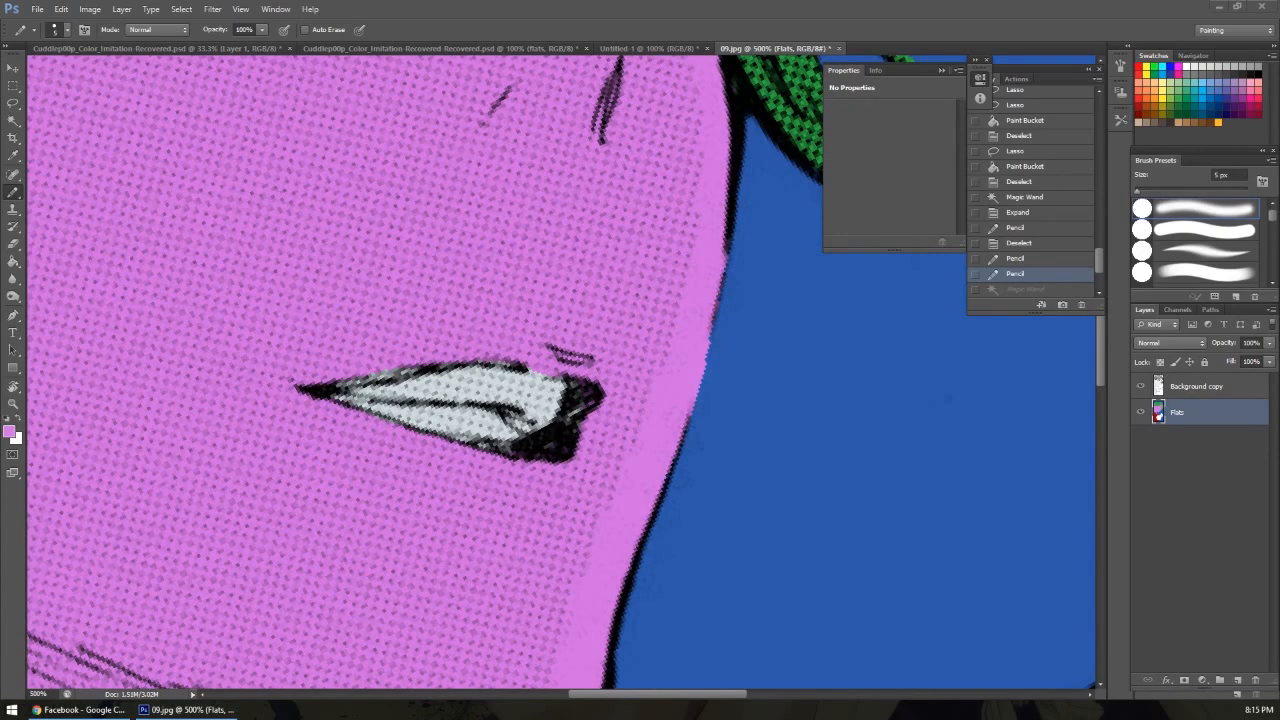
{"action": "left_click_drag", "start_coordinate": [430, 479], "coordinate": [368, 451]}
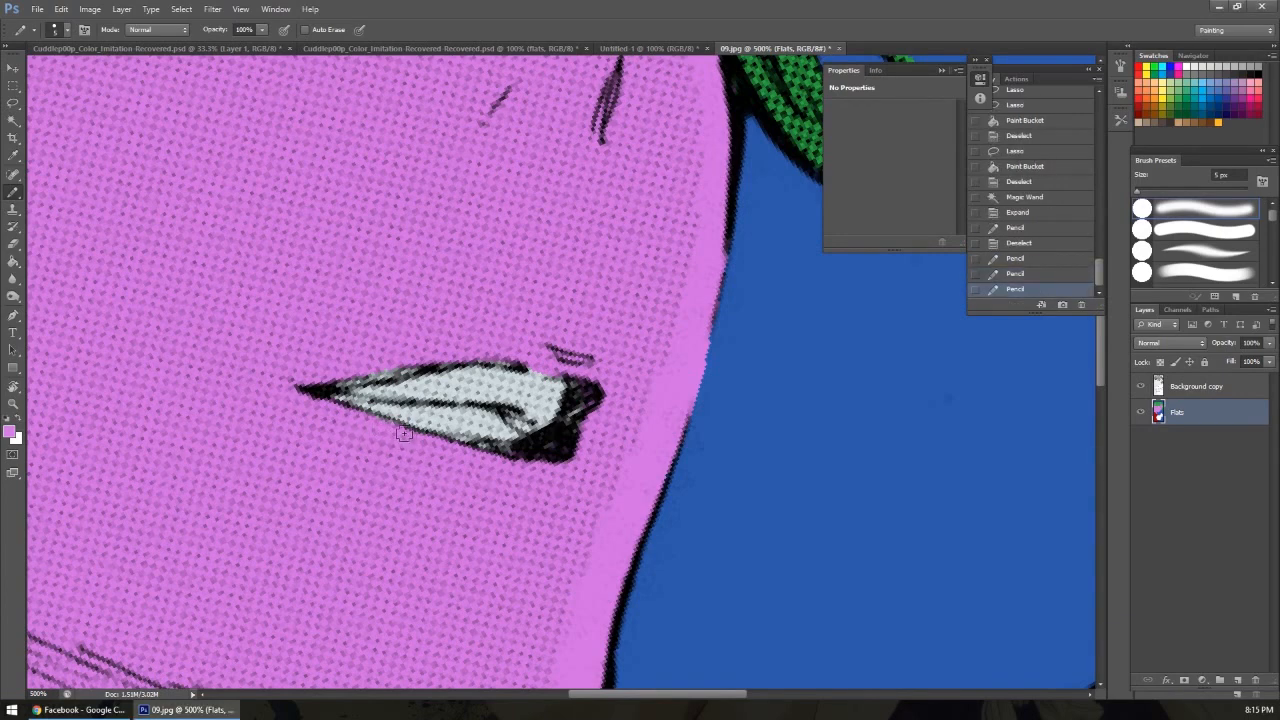
{"action": "left_click_drag", "start_coordinate": [367, 425], "coordinate": [317, 378]}
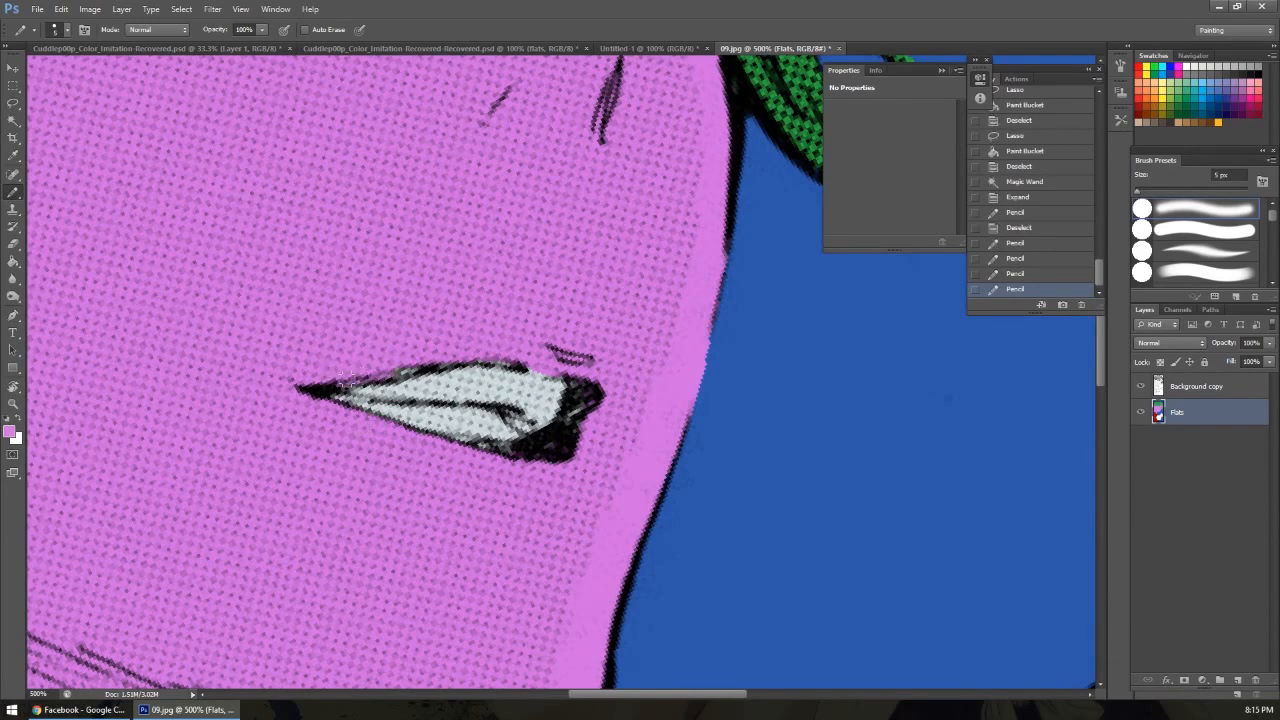
{"action": "mouse_move", "coordinate": [393, 369]}
{"action": "left_mouse_down"}
{"action": "mouse_move", "coordinate": [502, 346]}
{"action": "mouse_move", "coordinate": [495, 355]}
{"action": "mouse_move", "coordinate": [528, 361]}
{"action": "left_mouse_up"}
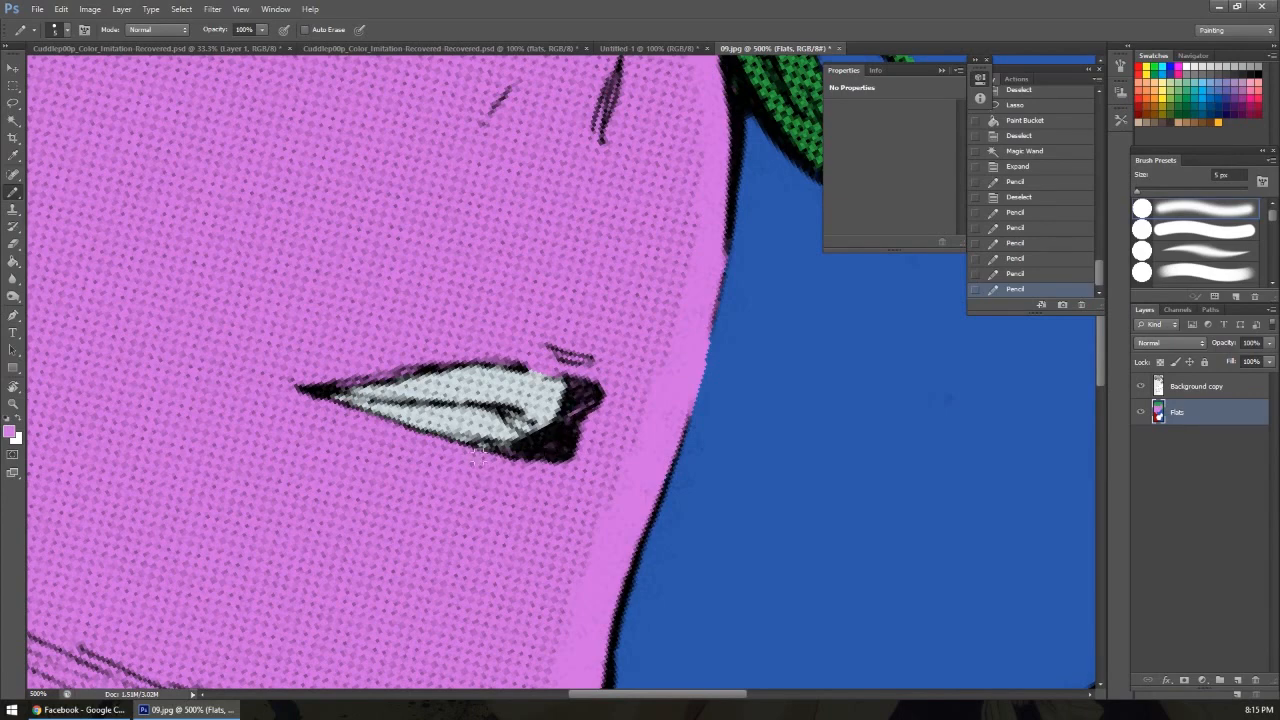
{"action": "left_click_drag", "start_coordinate": [512, 455], "coordinate": [562, 466]}
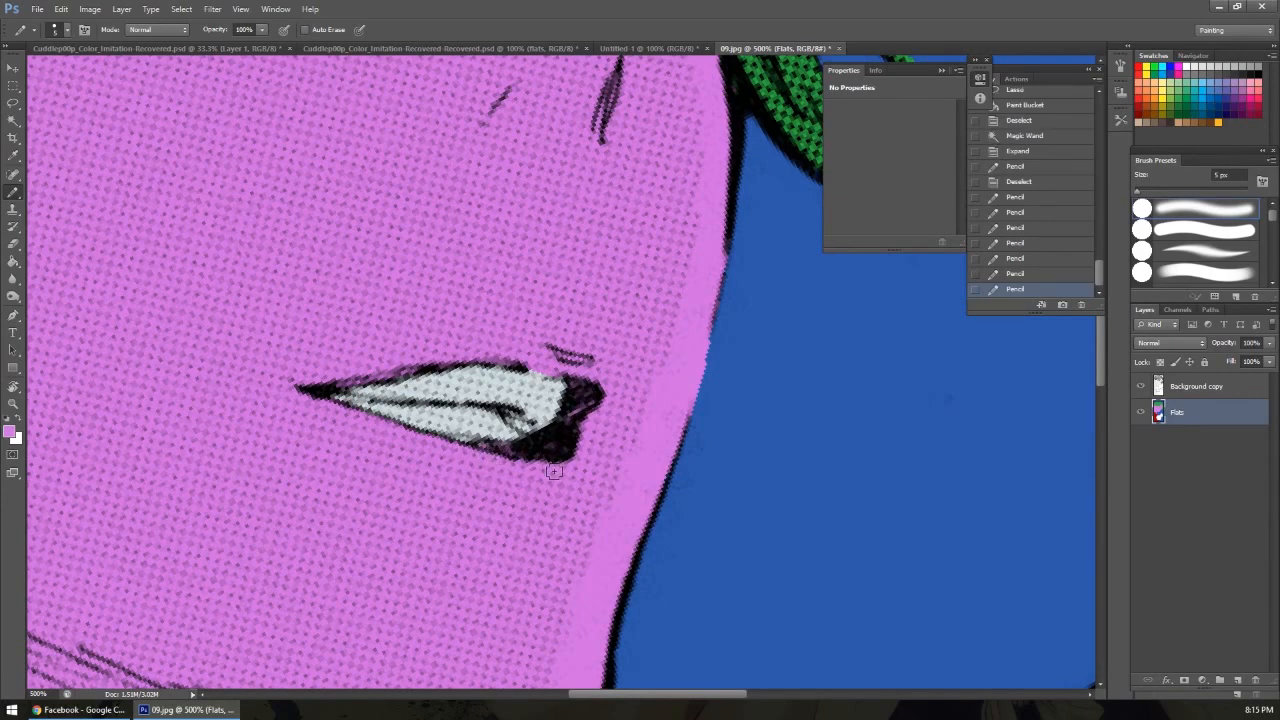
{"action": "left_click_drag", "start_coordinate": [501, 458], "coordinate": [508, 453]}
Touch up the lower lip's edge with the sampled off-white mouth colour and skin pink, using the 5 px Pencil.
{"action": "key", "text": "z"}
{"action": "left_click", "coordinate": [491, 468], "text": "alt"}
{"action": "left_click", "coordinate": [493, 472], "text": "alt"}
{"action": "left_click", "coordinate": [494, 477], "text": "alt"}
{"action": "left_click", "coordinate": [494, 477], "text": "alt"}
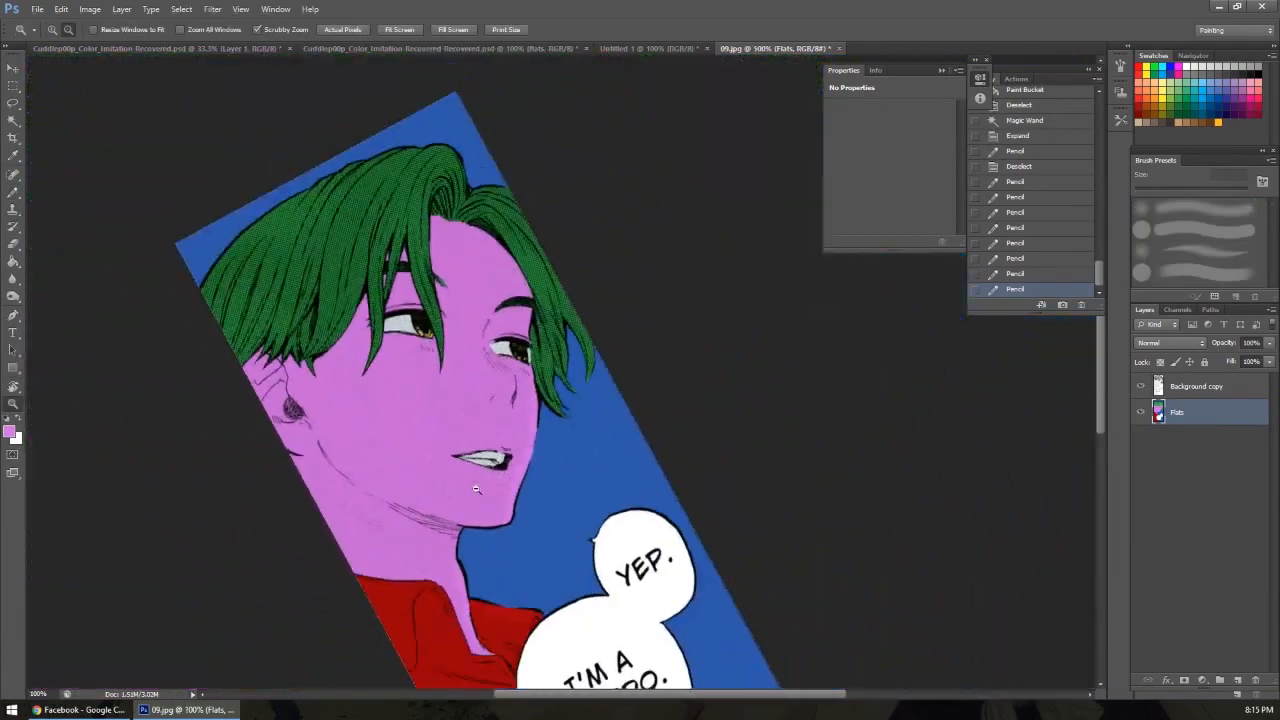
{"action": "left_click", "coordinate": [497, 478]}
{"action": "left_click", "coordinate": [497, 478]}
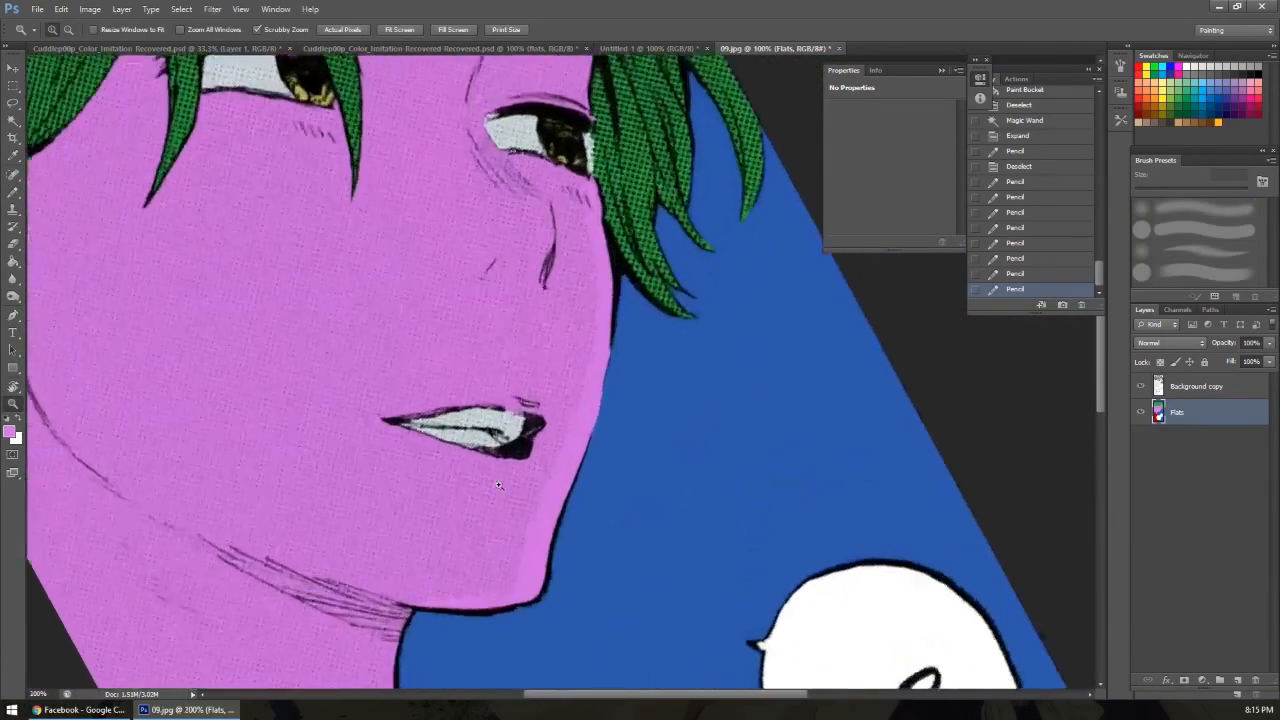
{"action": "left_click", "coordinate": [497, 478]}
{"action": "left_click", "coordinate": [497, 478]}
{"action": "key", "text": "b"}
{"action": "left_click", "coordinate": [434, 391], "text": "alt"}
{"action": "left_click_drag", "start_coordinate": [490, 426], "coordinate": [466, 416]}
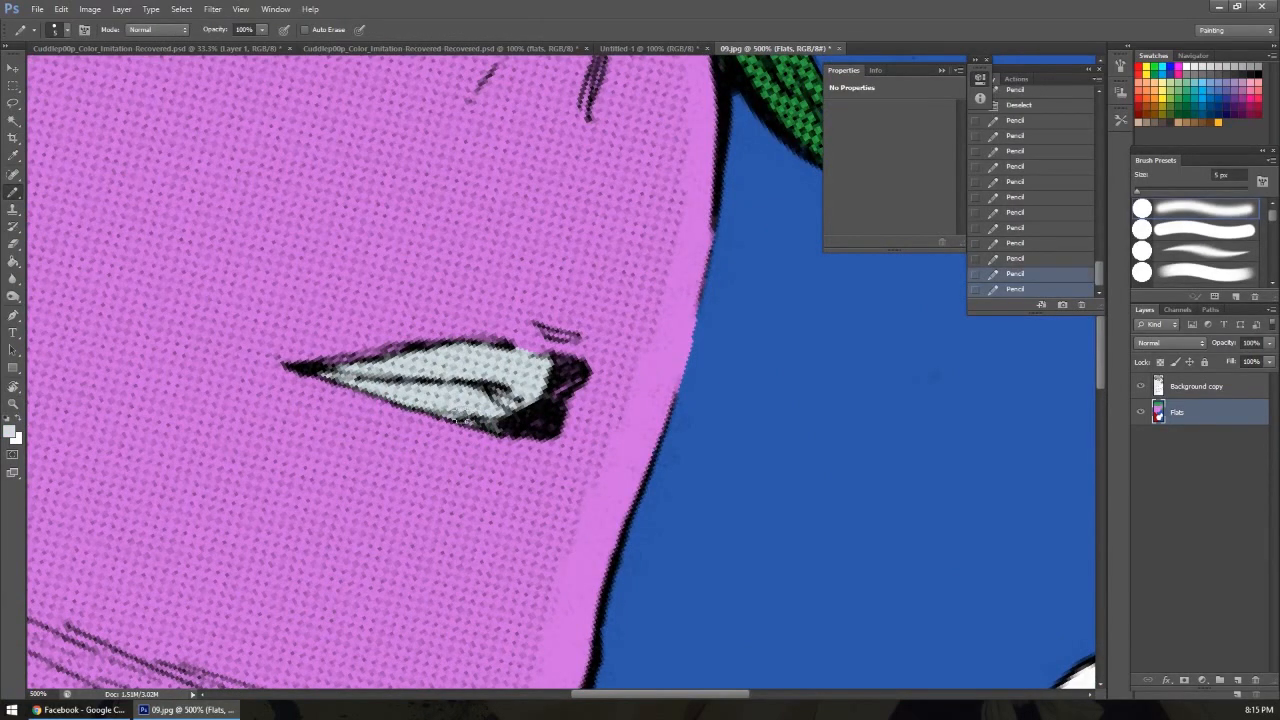
{"action": "left_click", "coordinate": [468, 418]}
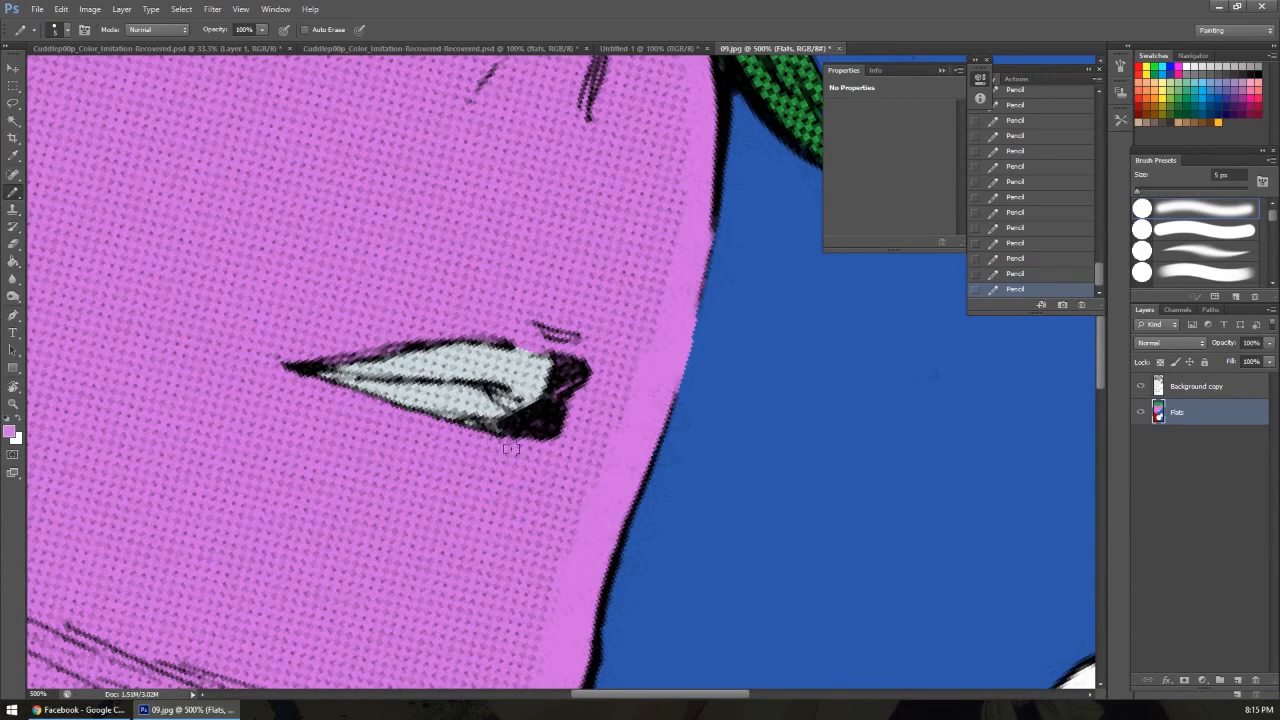
Toggle the Background copy line art to examine the mouth's flat shape and the whole panel's flat colours.
{"action": "left_click", "coordinate": [1142, 386]}
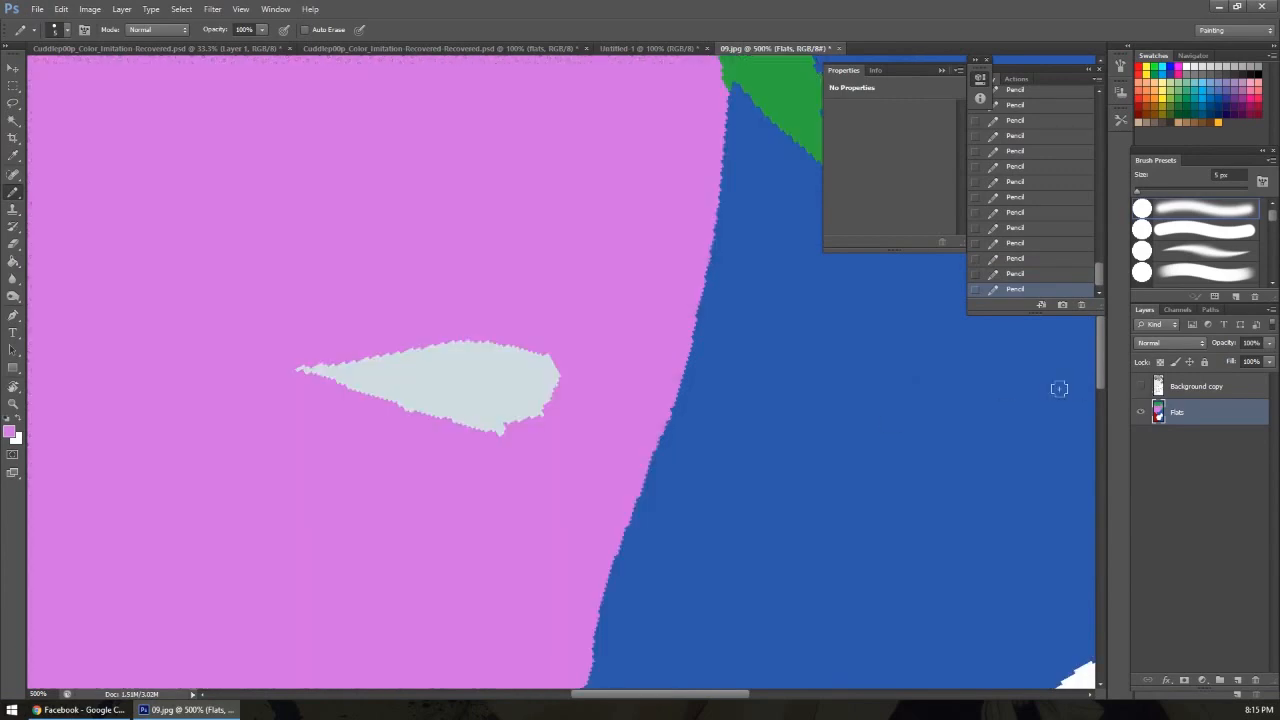
{"action": "left_click", "coordinate": [502, 371], "text": "ctrl+alt"}
{"action": "left_click", "coordinate": [511, 371], "text": "ctrl+alt"}
{"action": "left_click", "coordinate": [470, 397], "text": "ctrl"}
{"action": "left_click", "coordinate": [468, 396], "text": "ctrl"}
{"action": "left_click_drag", "start_coordinate": [464, 370], "coordinate": [527, 347]}
{"action": "key", "text": "ctrl+z"}
{"action": "left_click", "coordinate": [474, 414], "text": "ctrl+alt"}
{"action": "left_click", "coordinate": [463, 414], "text": "ctrl+alt"}
{"action": "left_click", "coordinate": [457, 415], "text": "ctrl+alt"}
{"action": "left_click", "coordinate": [457, 415], "text": "ctrl+alt"}
{"action": "left_click", "coordinate": [457, 416], "text": "ctrl+alt"}
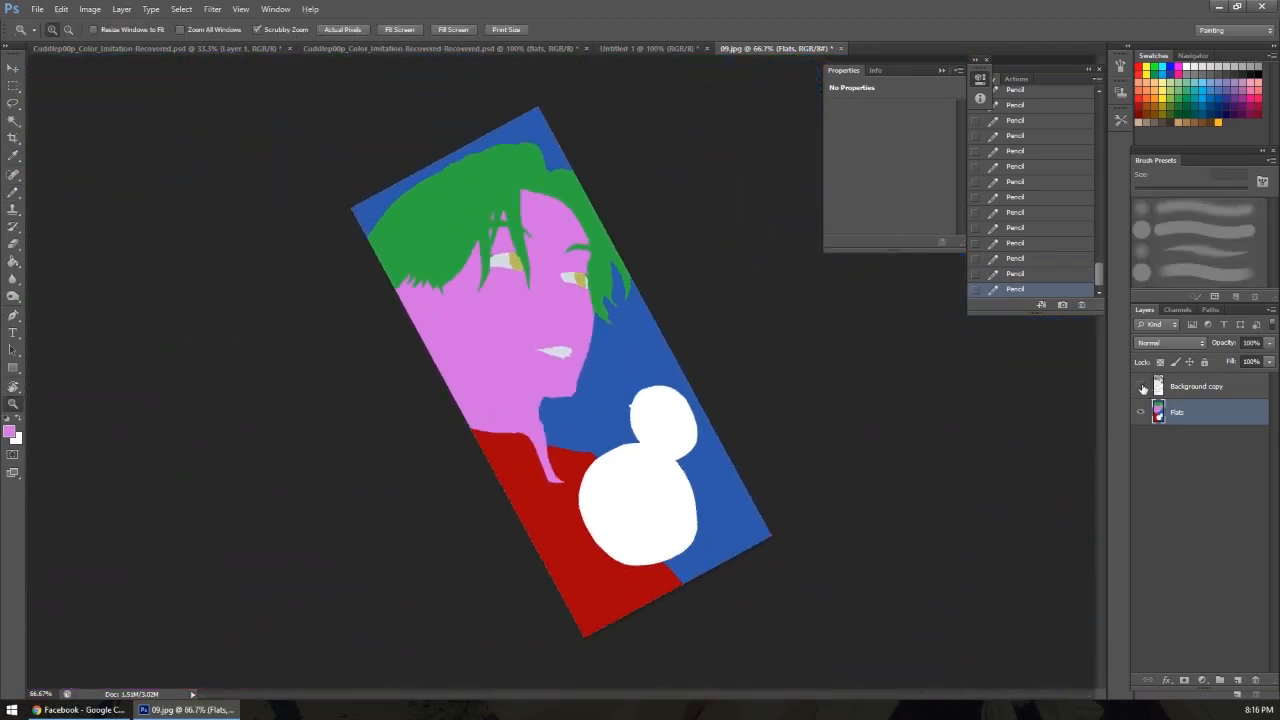
{"action": "left_click", "coordinate": [1141, 388]}
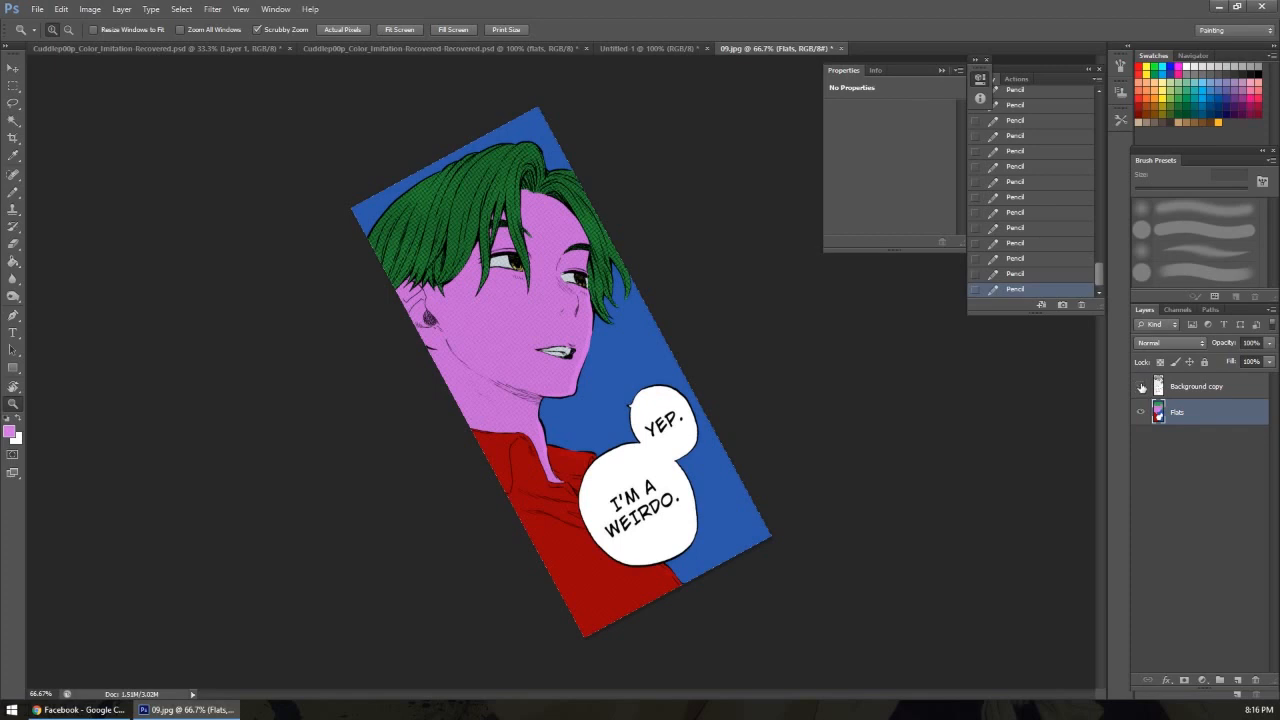
{"action": "left_click", "coordinate": [1142, 387]}
Add a new layer above Flats, hide Flats, and show the Background copy line art over the empty layer.
{"action": "left_click_drag", "start_coordinate": [590, 363], "coordinate": [654, 429]}
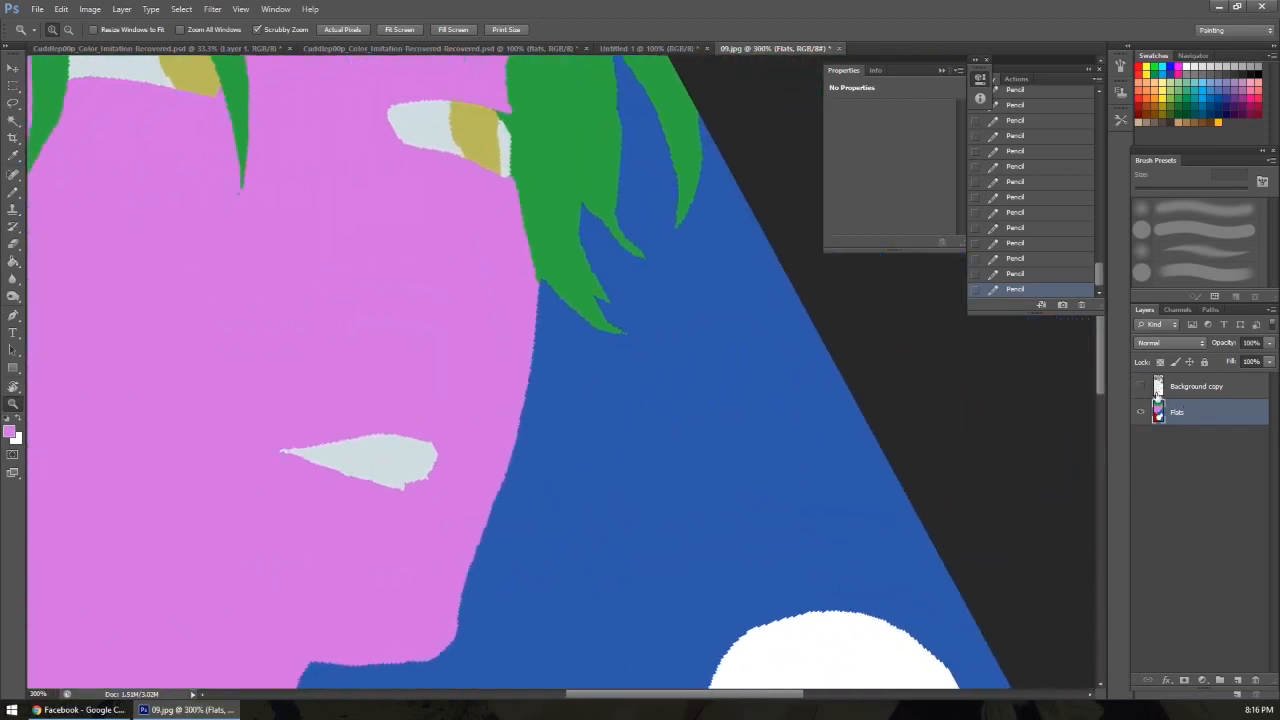
{"action": "left_click", "coordinate": [1238, 680]}
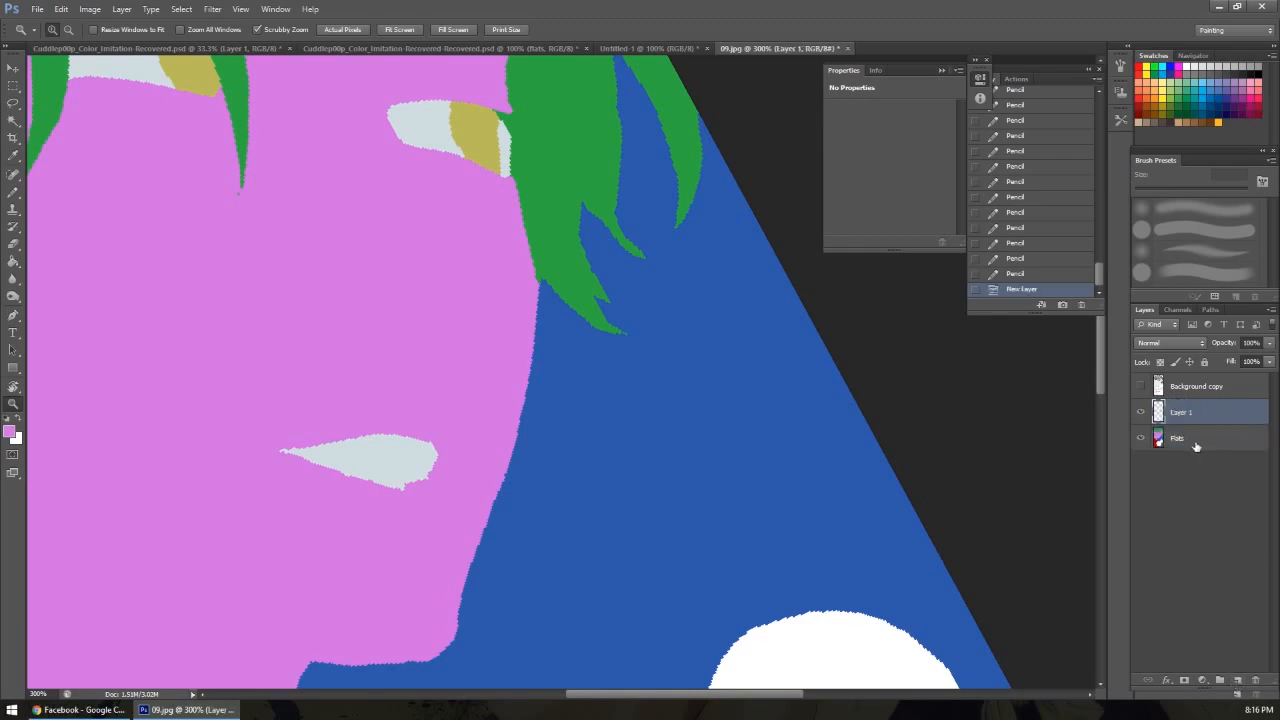
{"action": "left_click", "coordinate": [1141, 441]}
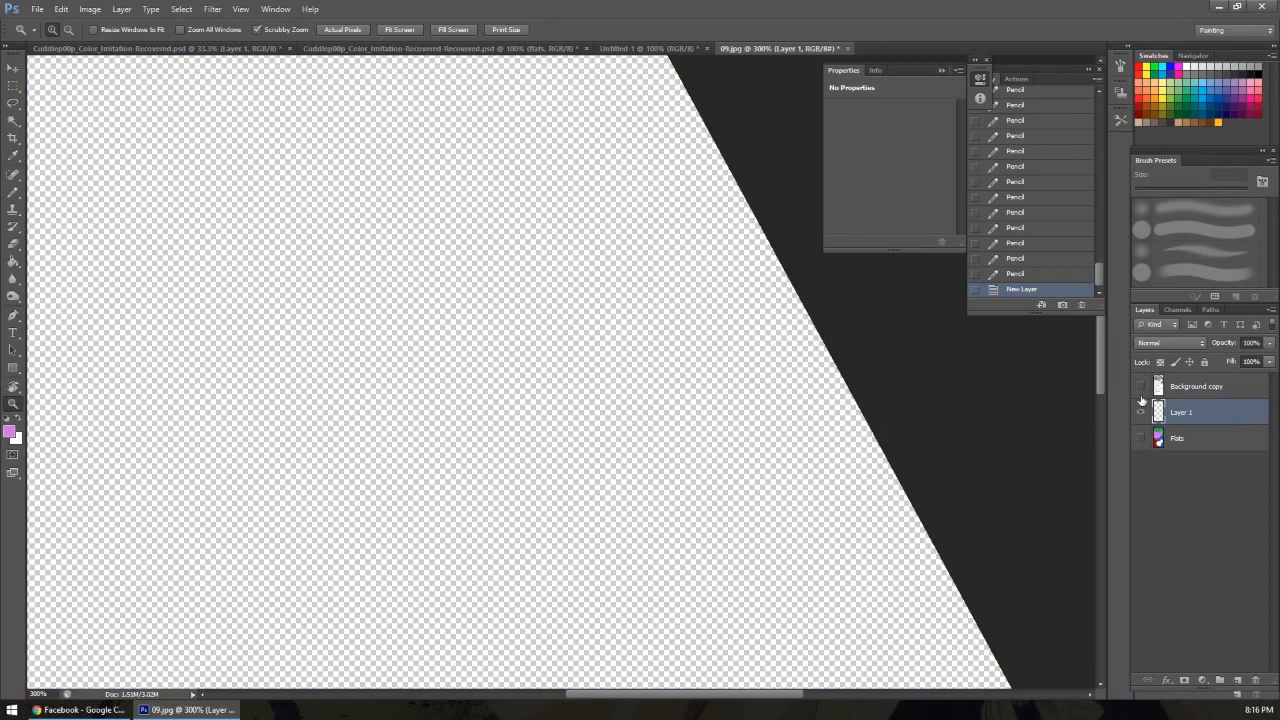
{"action": "left_click", "coordinate": [1143, 388]}
{"action": "left_click", "coordinate": [1200, 412]}
Paint a pink test patch inside the face contour beside the nose with a 30 px Pencil tip.
{"action": "key", "text": "b"}
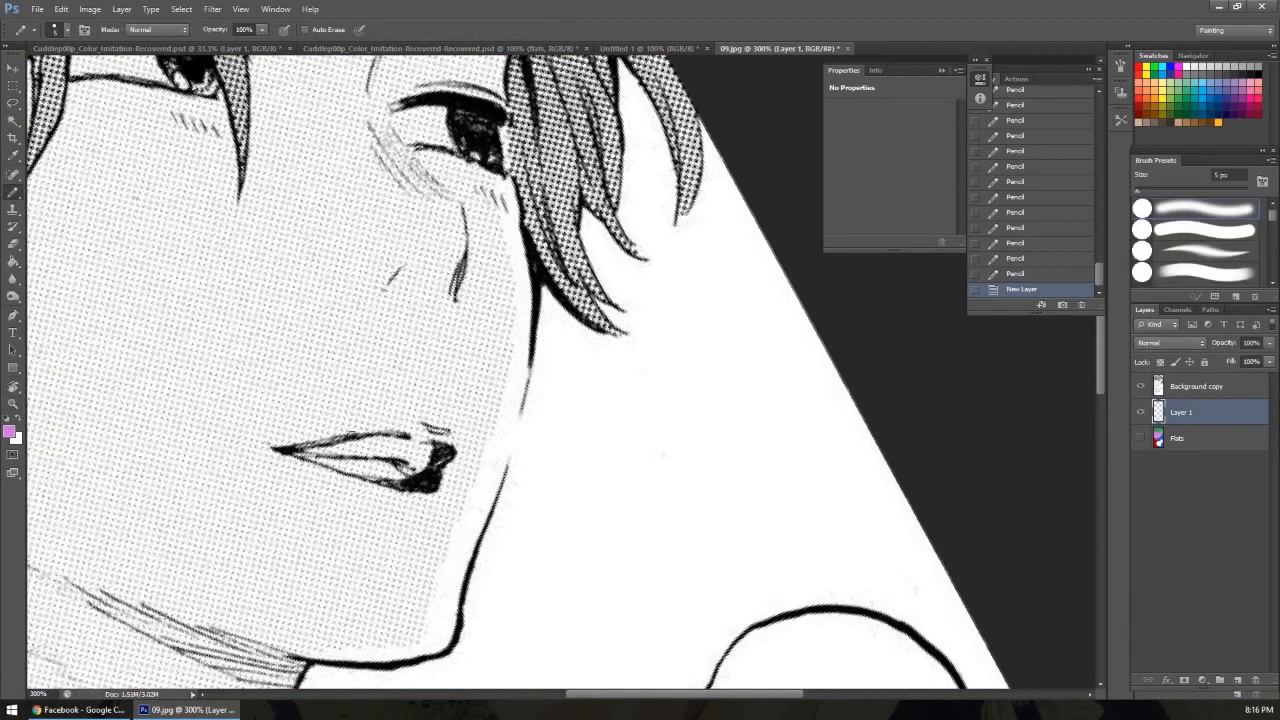
{"action": "key", "text": "bracketright"}
{"action": "key", "text": "bracketright"}
{"action": "key", "text": "bracketright"}
{"action": "key", "text": "bracketright"}
{"action": "key", "text": "bracketright"}
{"action": "key", "text": "bracketright"}
{"action": "key", "text": "bracketright"}
{"action": "key", "text": "bracketright"}
{"action": "key", "text": "bracketright"}
{"action": "mouse_move", "coordinate": [487, 253]}
{"action": "left_mouse_down"}
{"action": "mouse_move", "coordinate": [506, 324]}
{"action": "mouse_move", "coordinate": [507, 271]}
{"action": "mouse_move", "coordinate": [499, 286]}
{"action": "mouse_move", "coordinate": [491, 240]}
{"action": "left_mouse_up"}
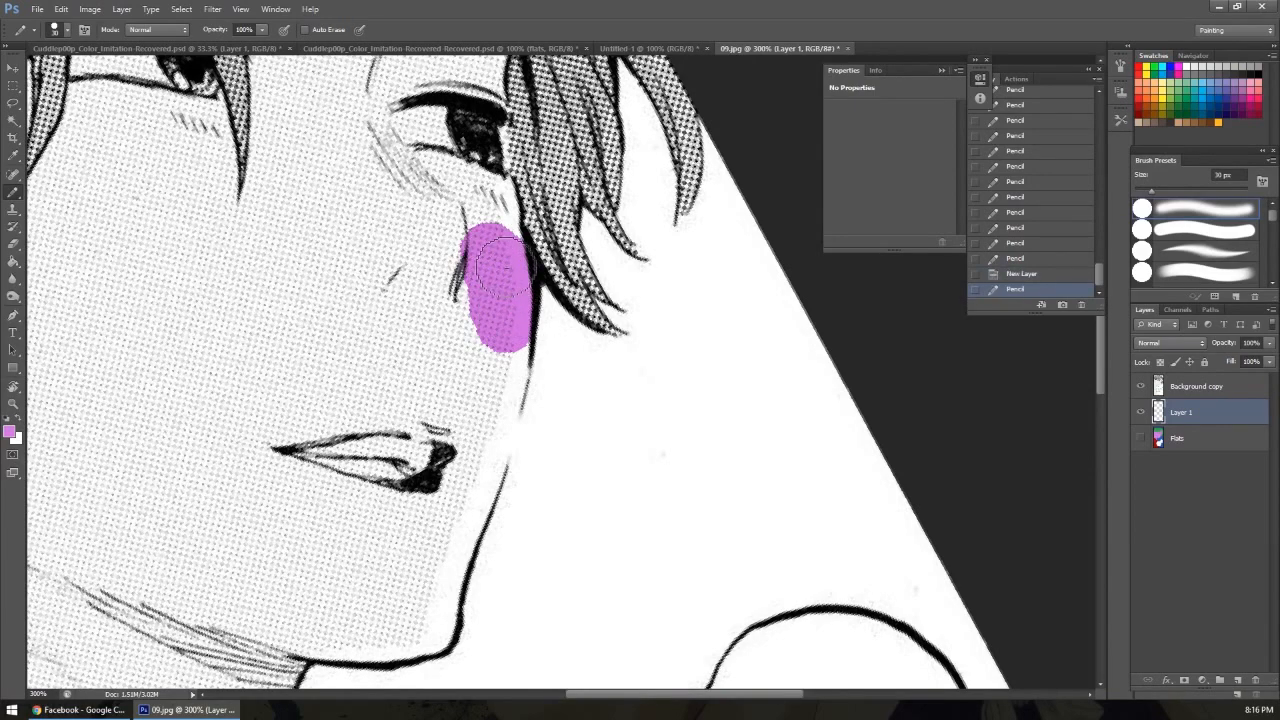
Change the foreground colour to light blue and paint a strip outside the face contour with a smaller Pencil tip.
{"action": "left_click", "coordinate": [9, 432]}
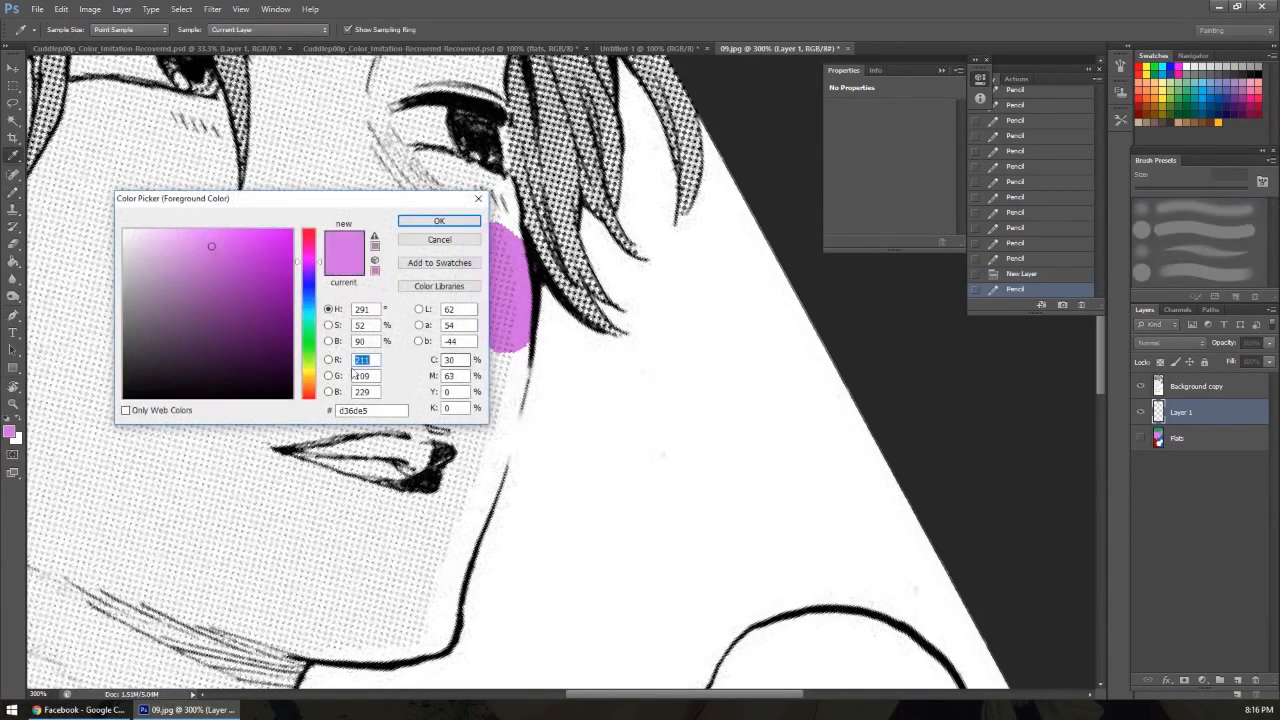
{"action": "left_click", "coordinate": [309, 300]}
{"action": "left_click", "coordinate": [436, 221]}
{"action": "key", "text": "bracketleft"}
{"action": "key", "text": "bracketleft"}
{"action": "key", "text": "bracketleft"}
{"action": "key", "text": "bracketleft"}
{"action": "left_click_drag", "start_coordinate": [550, 292], "coordinate": [545, 356]}
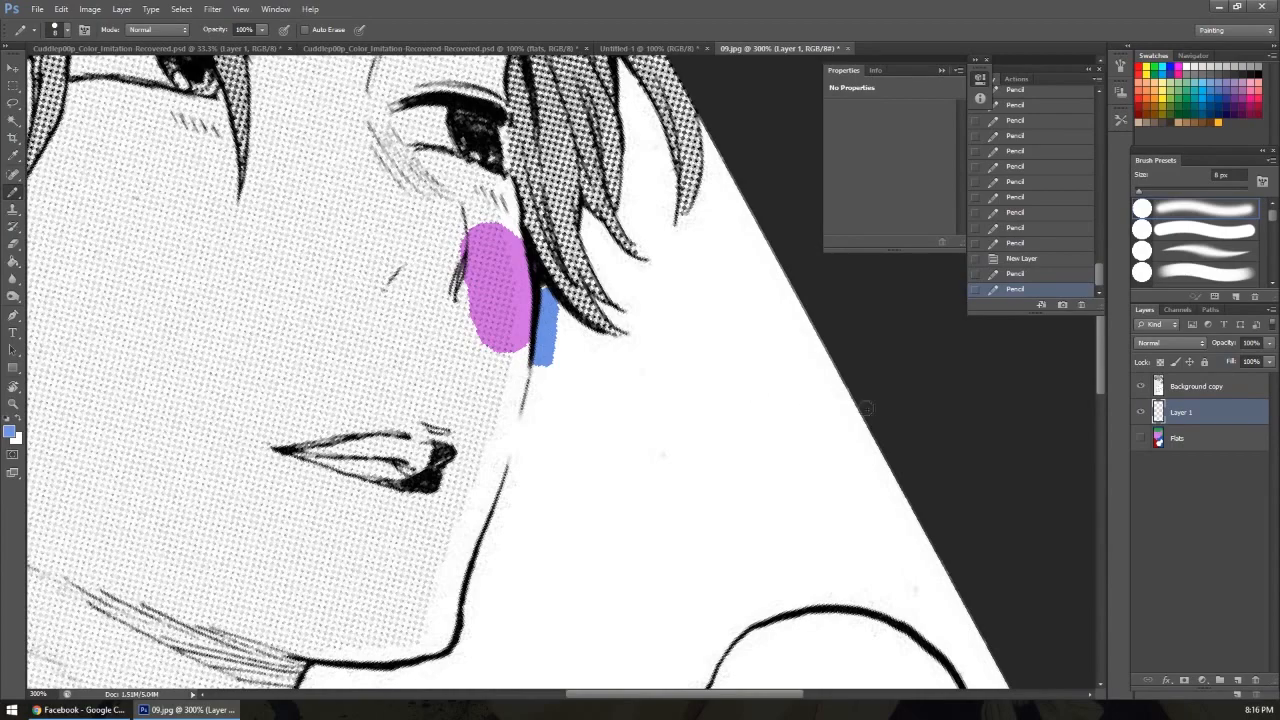
Hide the line art and examine the hard edge where the pink and blue test patches meet.
{"action": "left_click", "coordinate": [1141, 387]}
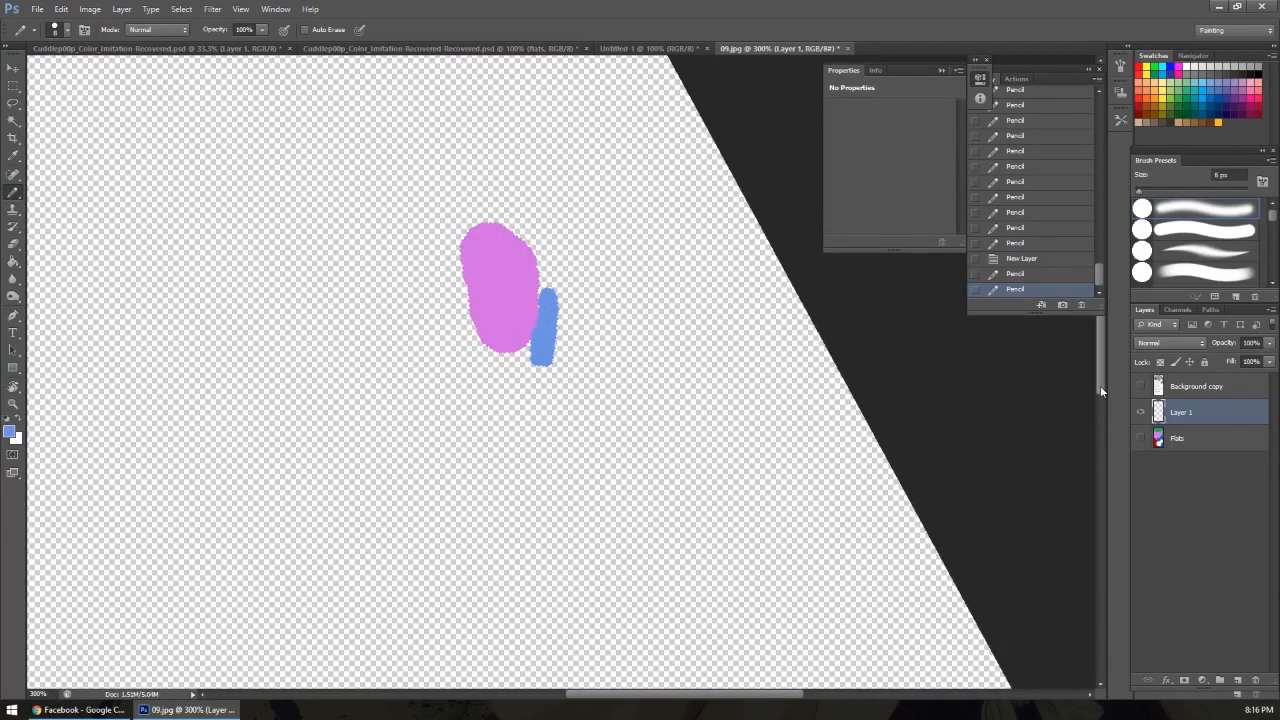
{"action": "key", "text": "z"}
{"action": "left_click", "coordinate": [556, 272]}
{"action": "left_click", "coordinate": [552, 268]}
{"action": "left_click", "coordinate": [532, 321]}
{"action": "left_click", "coordinate": [532, 321]}
{"action": "left_click", "coordinate": [532, 321]}
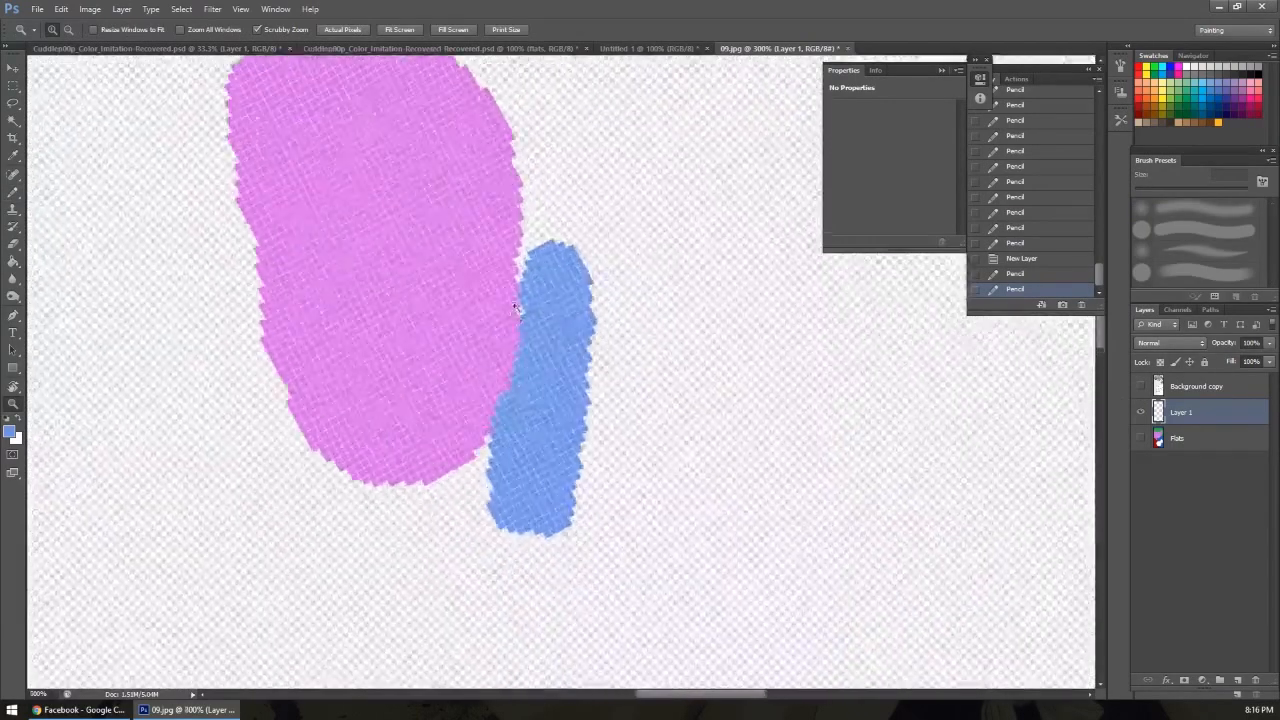
{"action": "left_click_drag", "start_coordinate": [551, 232], "coordinate": [575, 387]}
{"action": "left_click_drag", "start_coordinate": [579, 342], "coordinate": [578, 418]}
{"action": "left_click", "coordinate": [513, 442], "text": "alt"}
{"action": "left_click", "coordinate": [513, 442], "text": "alt"}
{"action": "left_click", "coordinate": [513, 445], "text": "alt"}
Select the pink test patch with the Magic Wand, invert the selection, and deselect it.
{"action": "key", "text": "w"}
{"action": "left_click", "coordinate": [494, 479]}
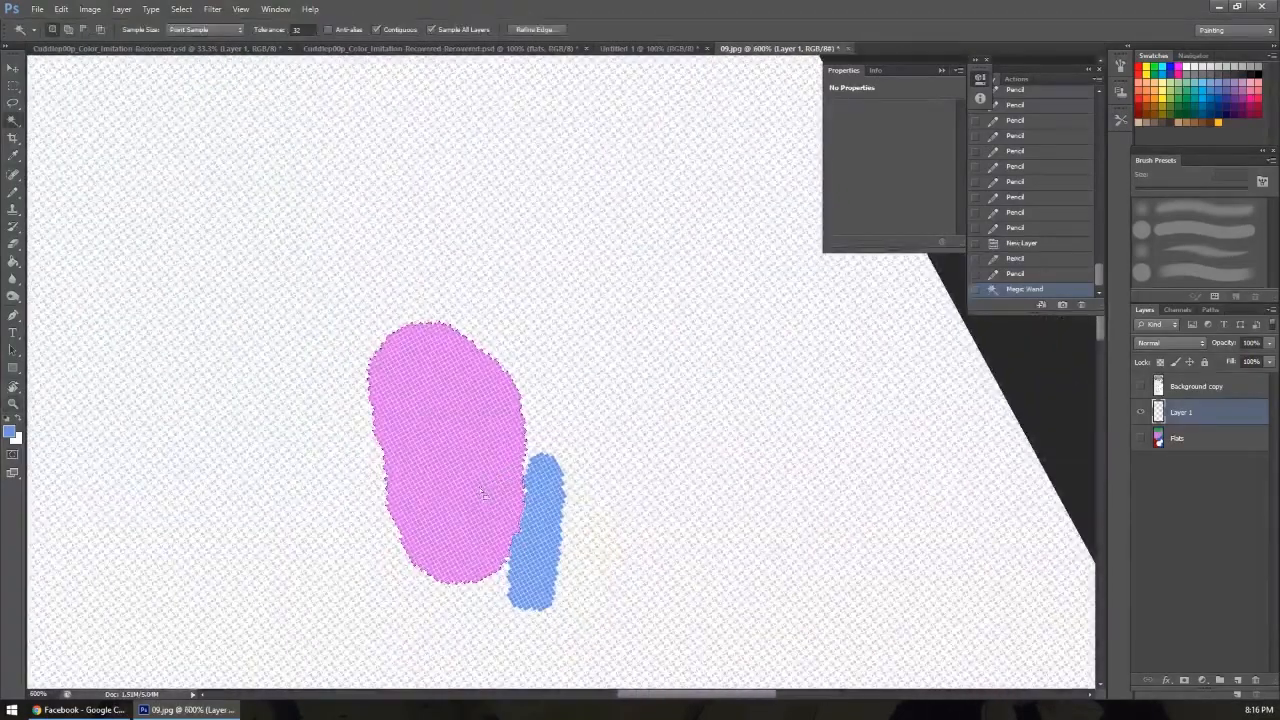
{"action": "right_click", "coordinate": [451, 490]}
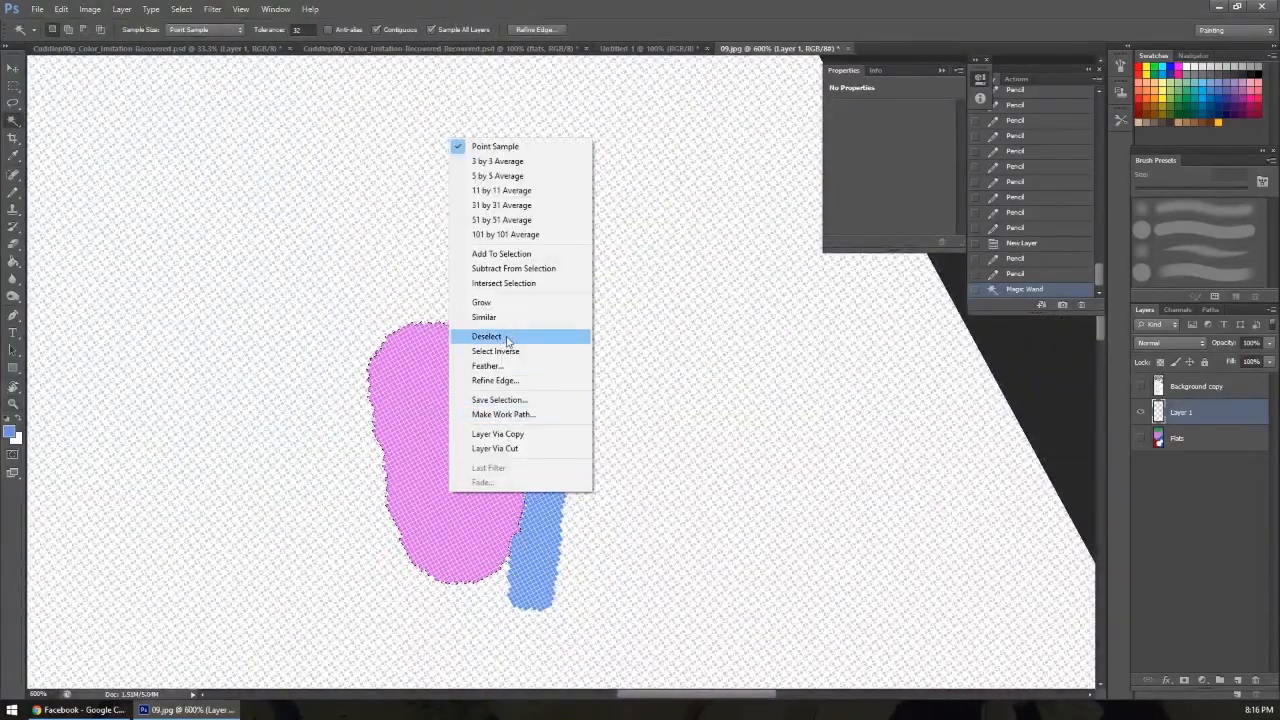
{"action": "left_click", "coordinate": [495, 351]}
{"action": "right_click", "coordinate": [476, 390]}
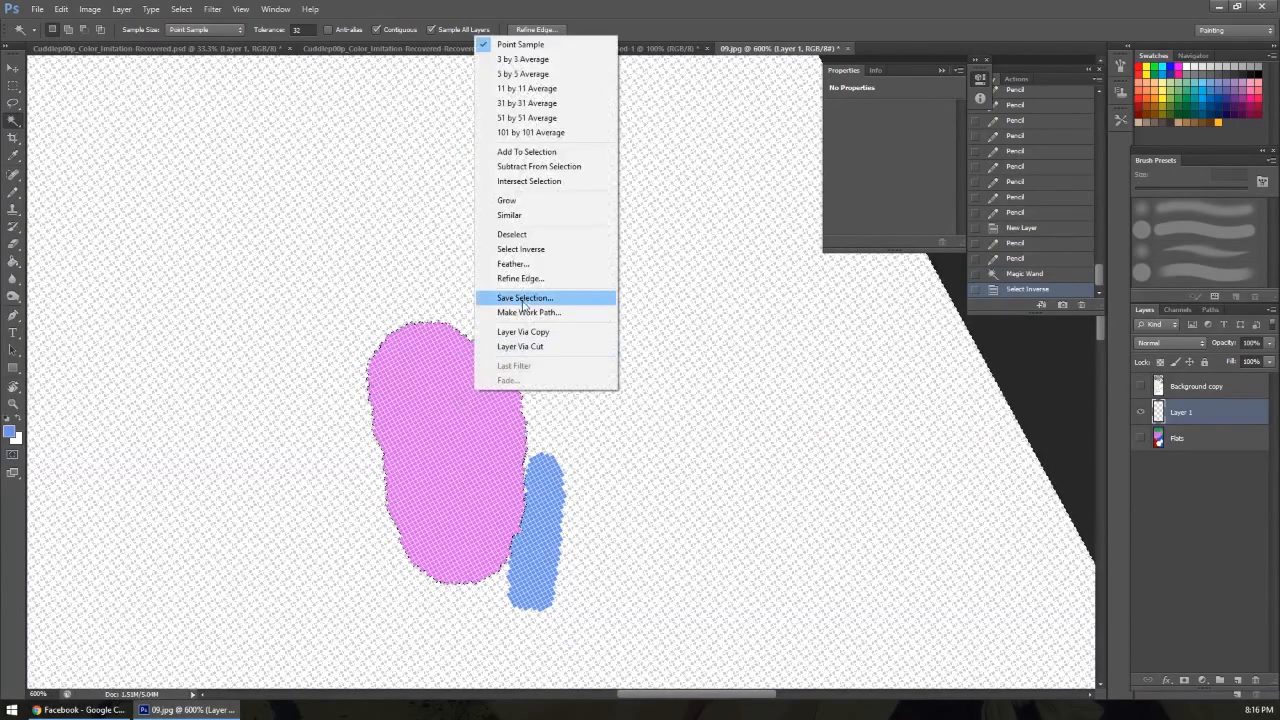
{"action": "left_click", "coordinate": [512, 234]}
{"action": "key", "text": "z"}
{"action": "left_click", "coordinate": [497, 338], "text": "alt"}
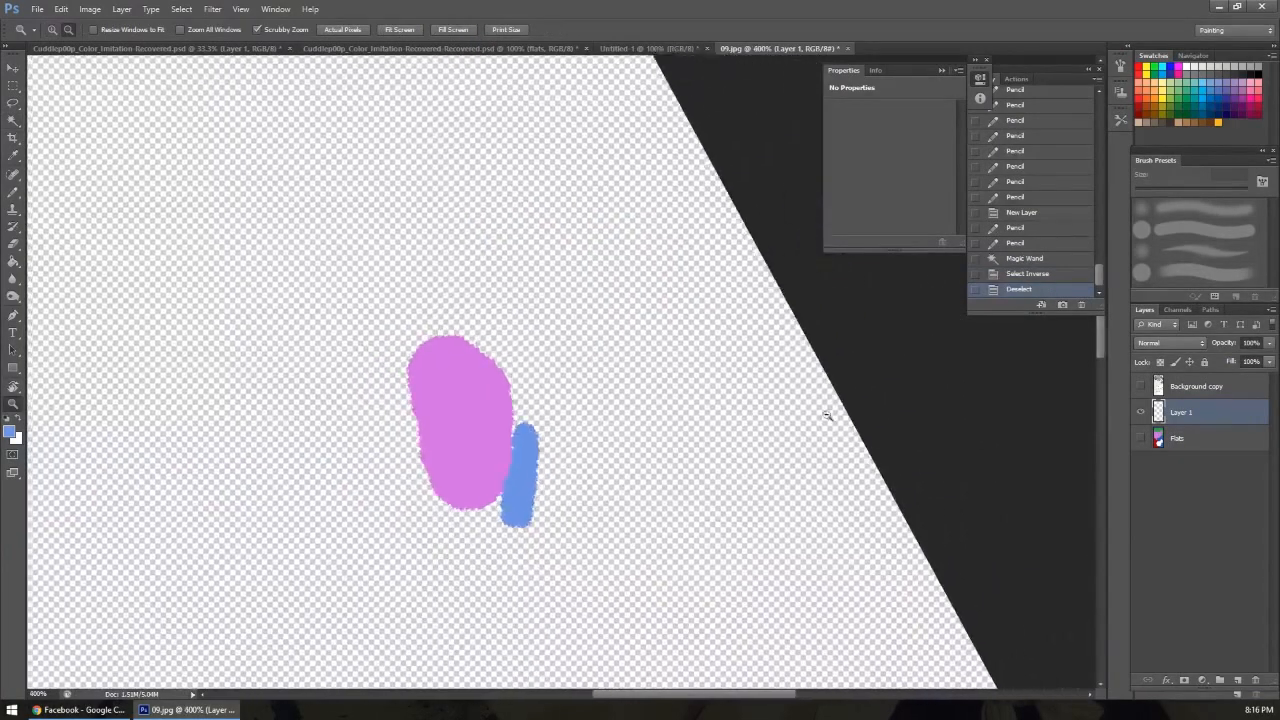
Show the line art again and nudge the Background copy layer sideways relative to the test patches.
{"action": "left_click", "coordinate": [1142, 387]}
{"action": "left_click_drag", "start_coordinate": [550, 429], "coordinate": [594, 291]}
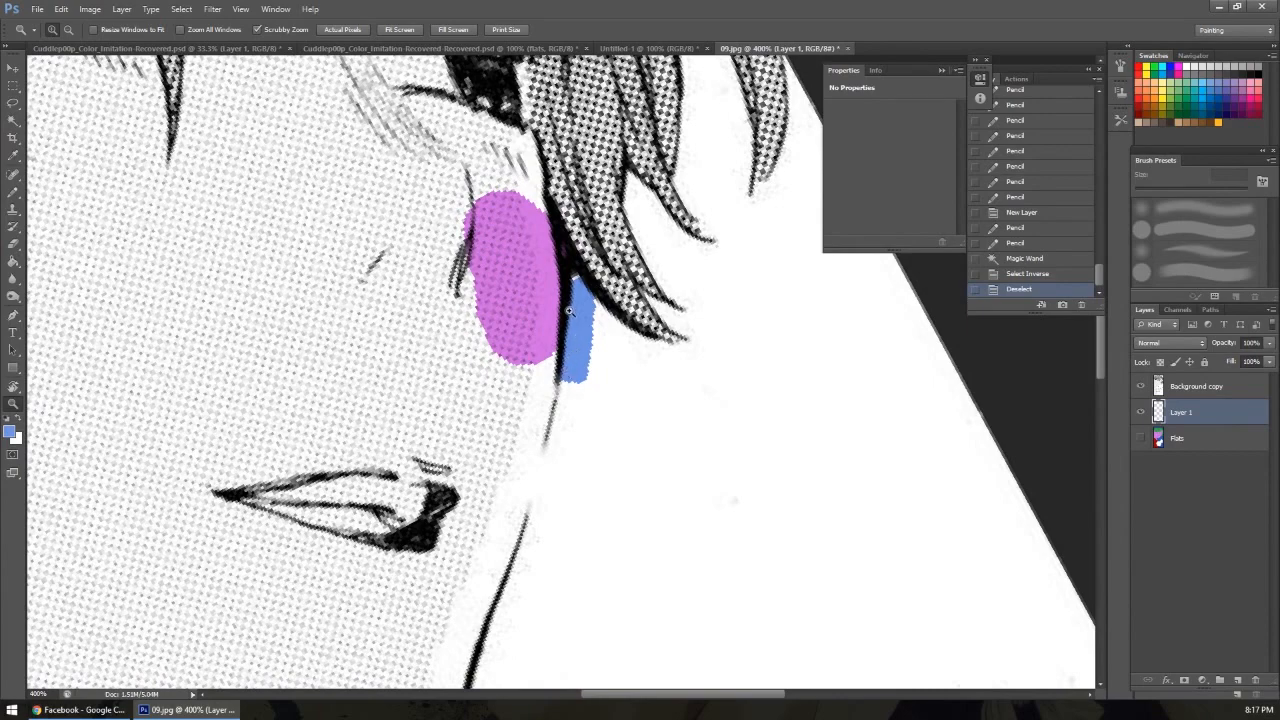
{"action": "left_click_drag", "start_coordinate": [565, 365], "coordinate": [573, 419]}
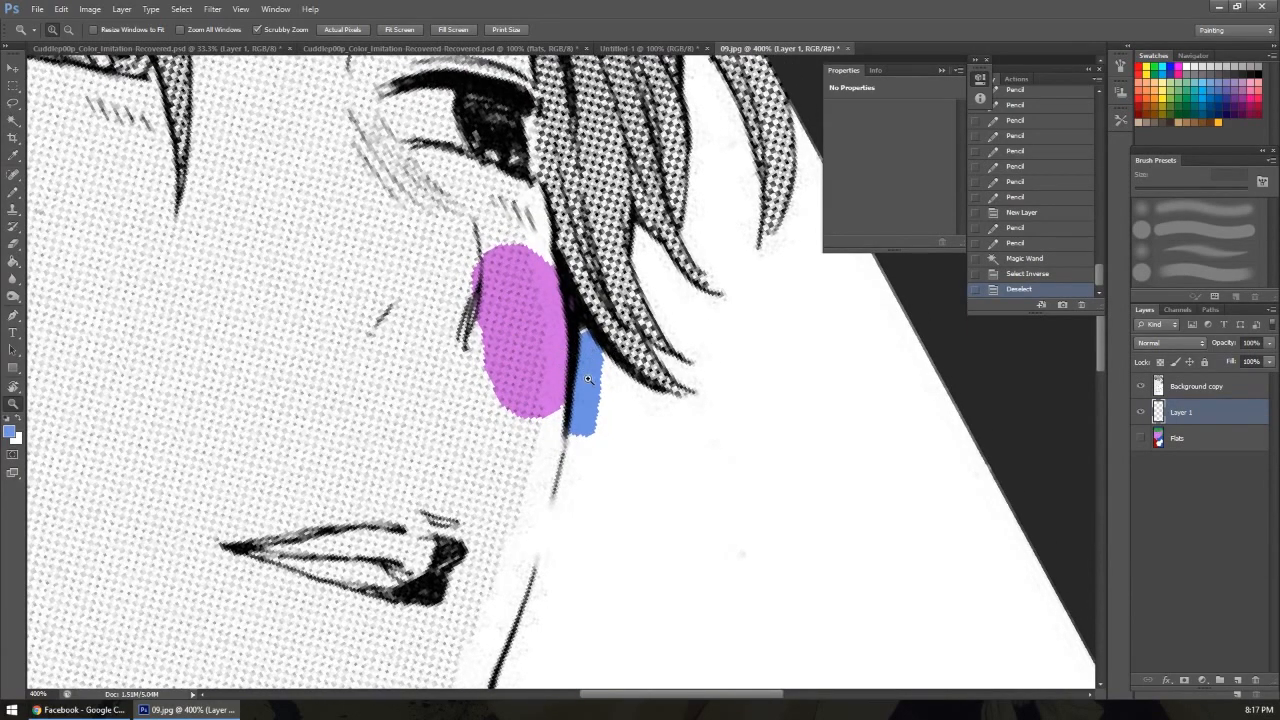
{"action": "left_click", "coordinate": [1200, 394]}
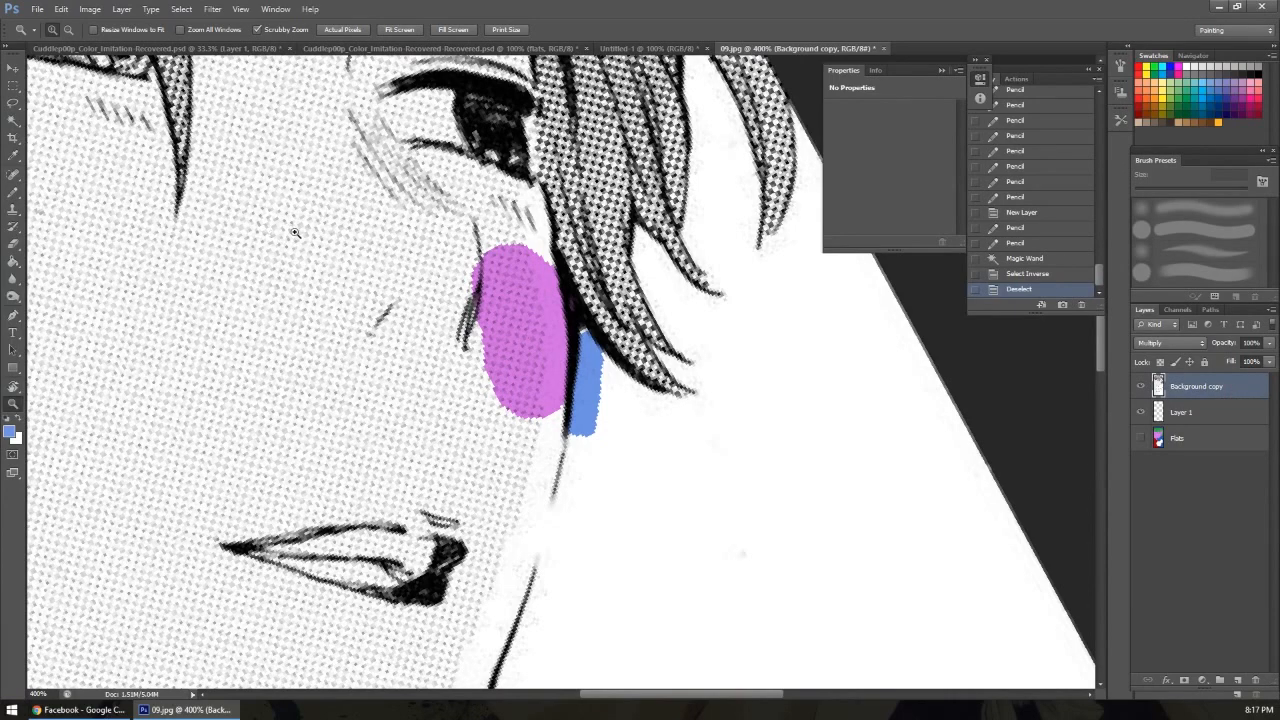
{"action": "key", "text": "v"}
{"action": "key", "text": "Right"}
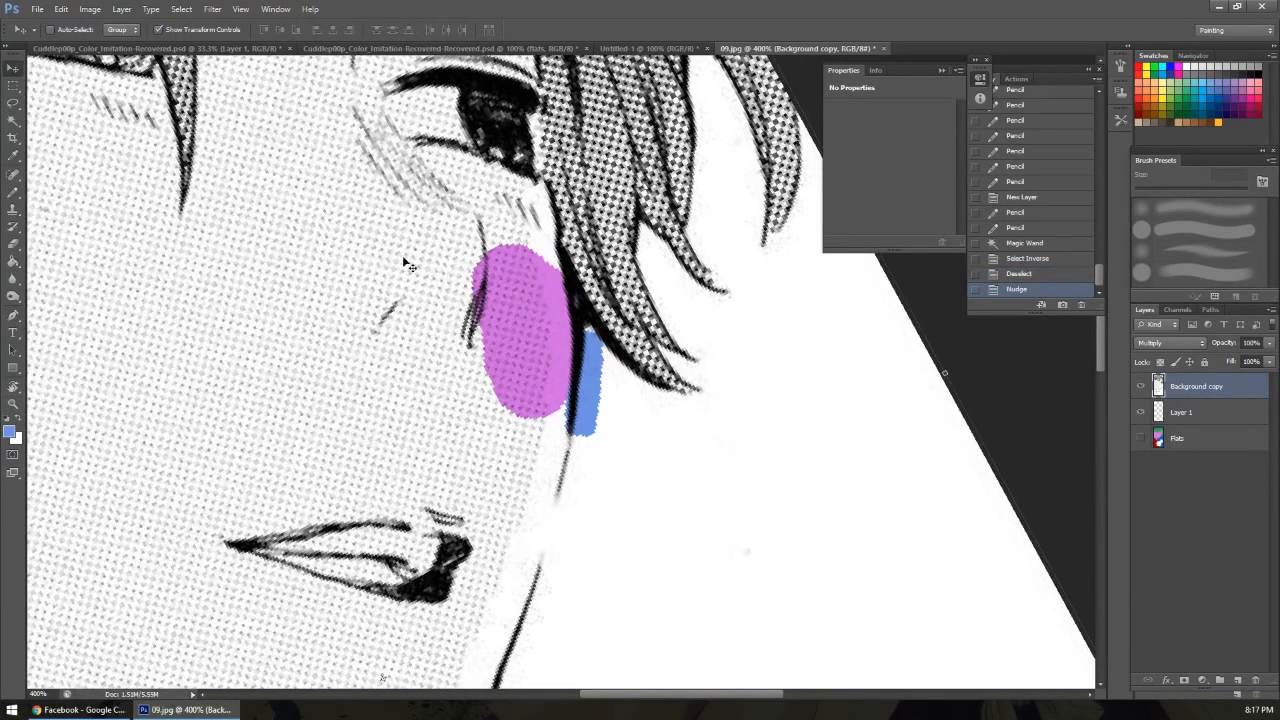
{"action": "key", "text": "Left"}
{"action": "key", "text": "Left"}
{"action": "key", "text": "Left"}
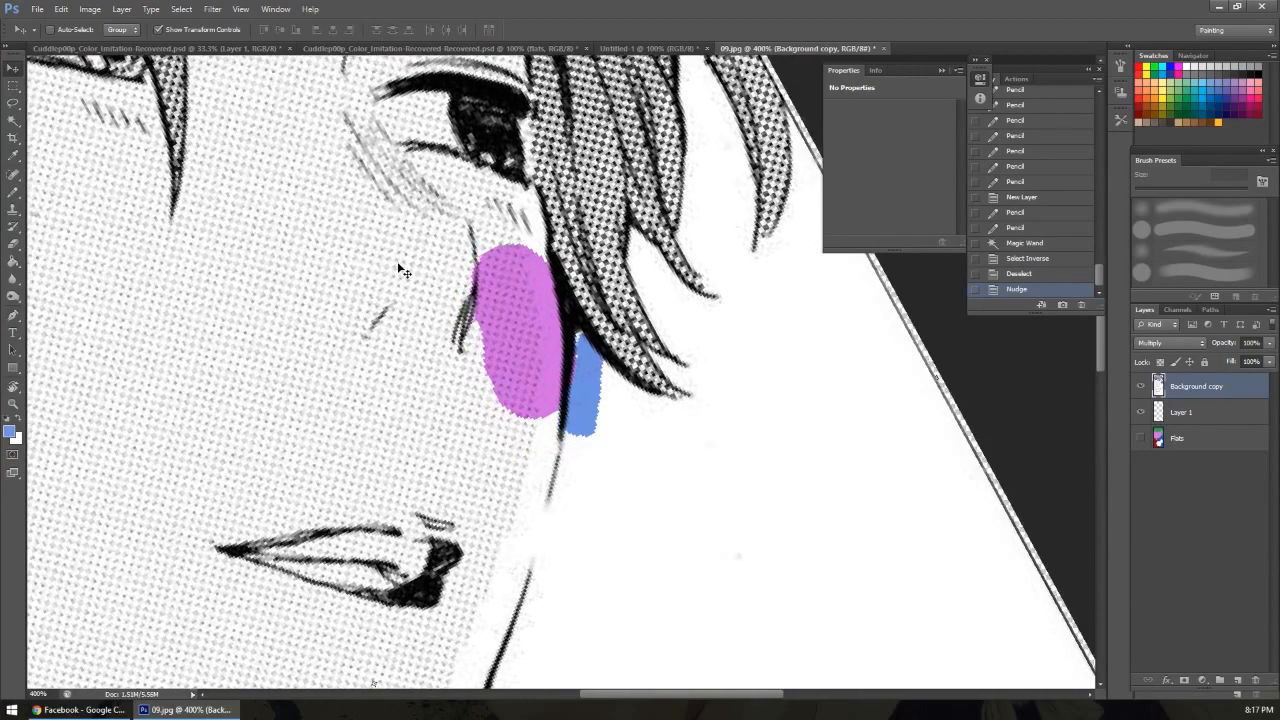
{"action": "key", "text": "Right"}
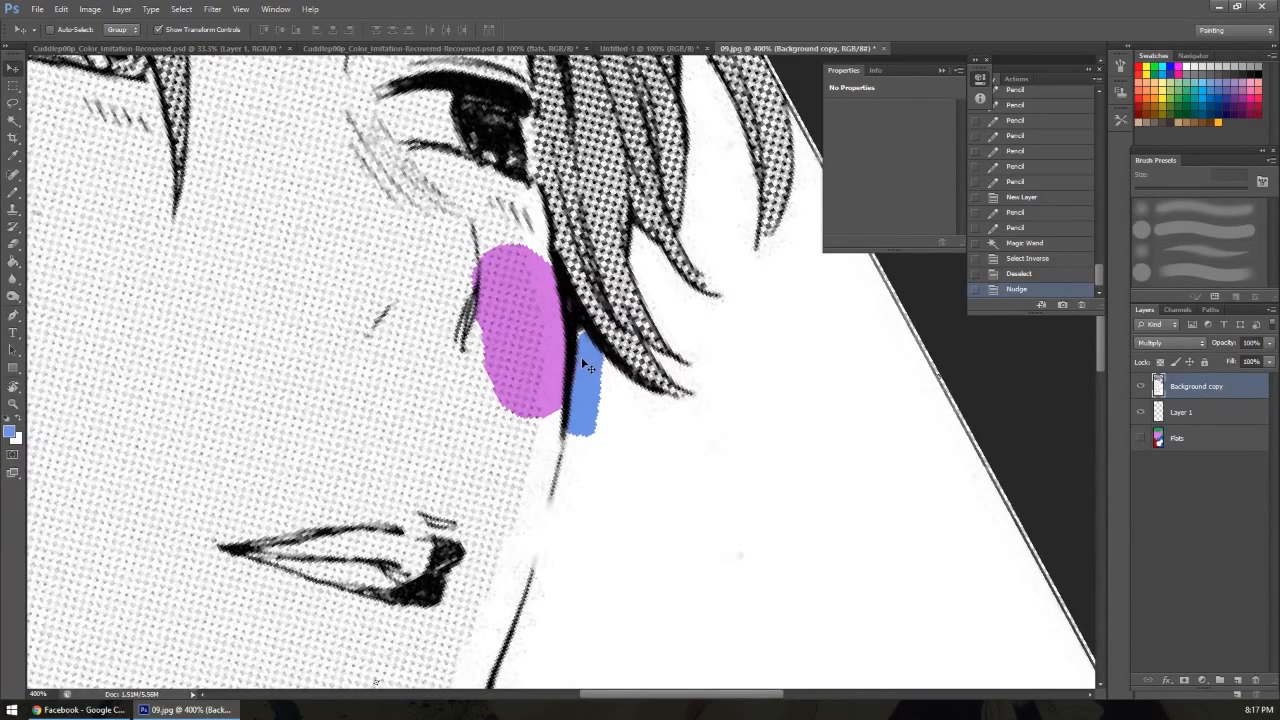
Examine how the nudged contour line covers the boundary between the pink and blue test patches.
{"action": "key", "text": "z"}
{"action": "left_click", "coordinate": [584, 368]}
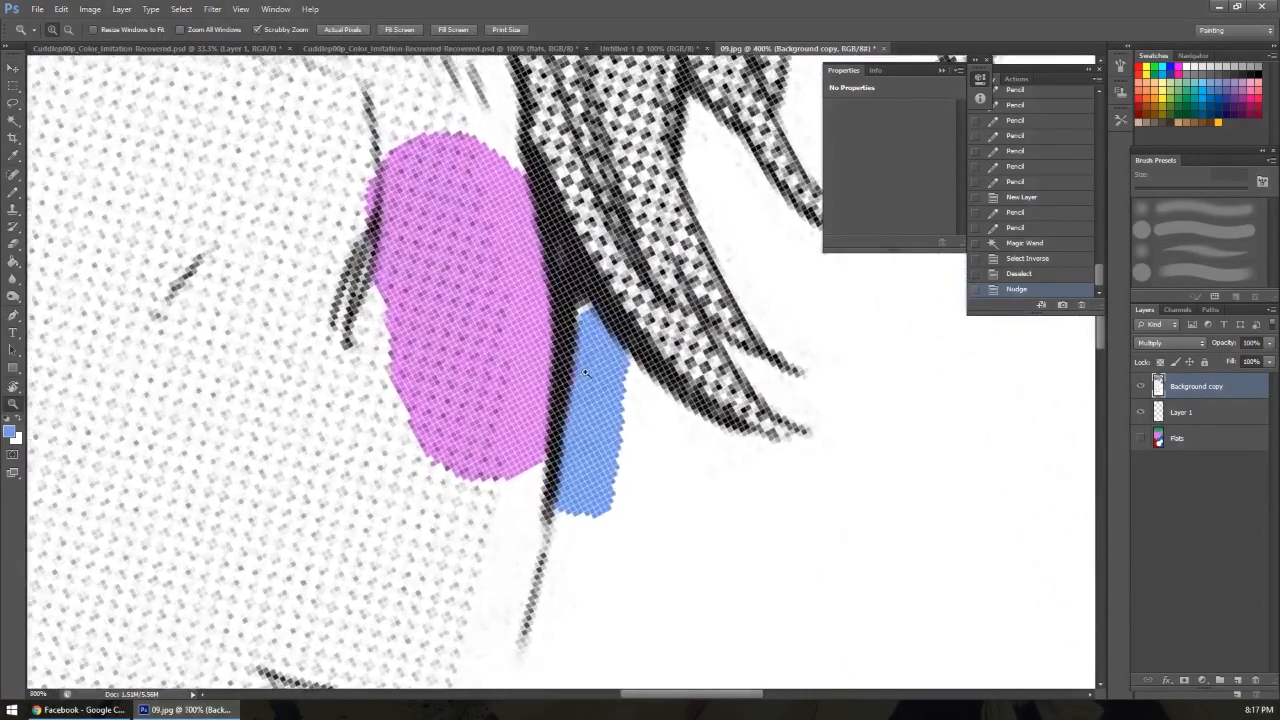
{"action": "left_click", "coordinate": [586, 385], "text": "alt"}
{"action": "left_click", "coordinate": [586, 385], "text": "alt"}
{"action": "left_click", "coordinate": [586, 387], "text": "alt"}
{"action": "left_click", "coordinate": [586, 388], "text": "alt"}
{"action": "left_click", "coordinate": [586, 390], "text": "alt"}
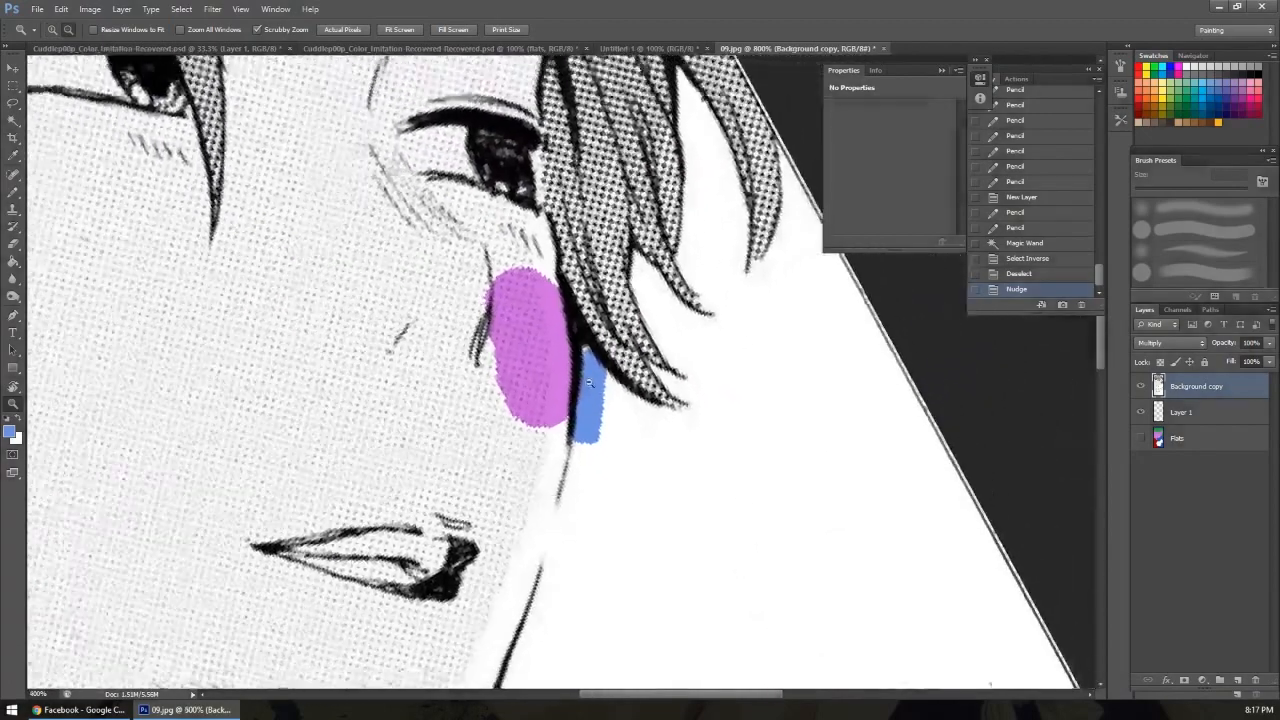
{"action": "left_click", "coordinate": [586, 393], "text": "alt"}
{"action": "left_click", "coordinate": [586, 395], "text": "alt"}
Undo the line art nudge and the selection changes made on the pink test patch.
{"action": "mouse_move", "coordinate": [1207, 421]}
{"action": "left_mouse_down"}
{"action": "mouse_move", "coordinate": [1217, 518]}
{"action": "mouse_move", "coordinate": [1206, 425]}
{"action": "left_mouse_up"}
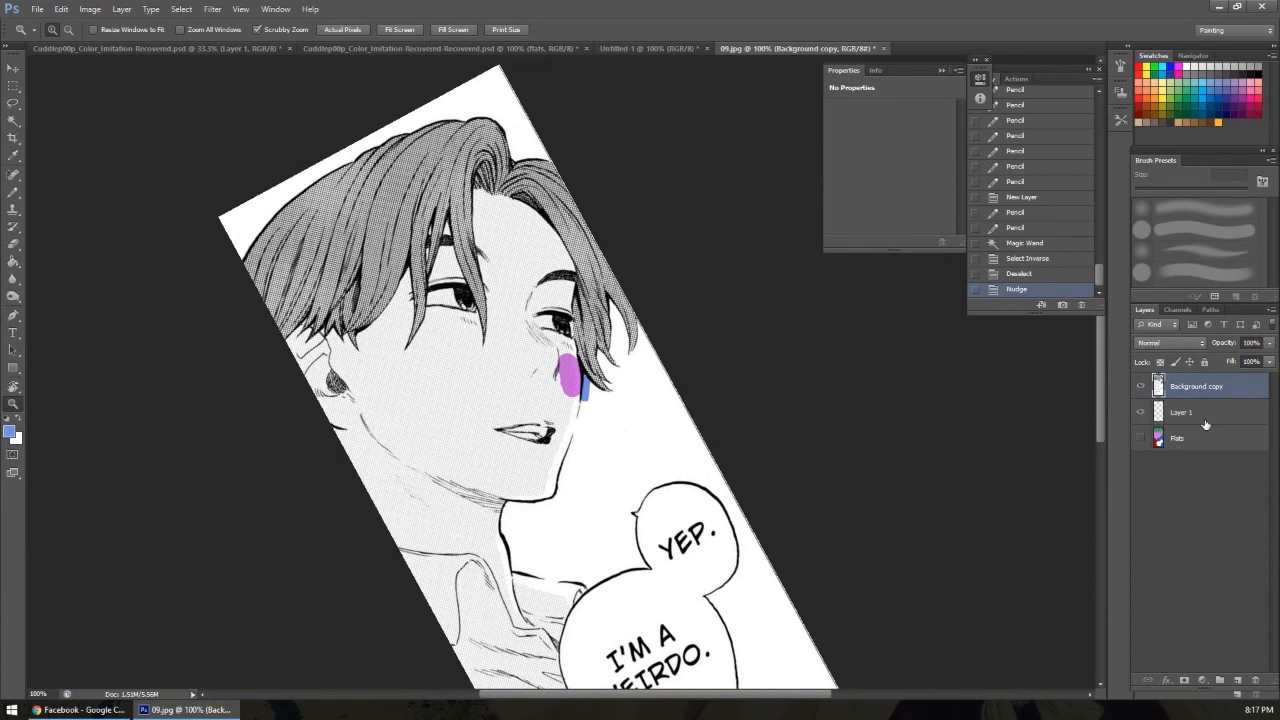
{"action": "left_click", "coordinate": [1205, 424]}
{"action": "key", "text": "ctrl+alt+z"}
{"action": "key", "text": "ctrl+alt+z"}
{"action": "key", "text": "ctrl+alt+z"}
{"action": "key", "text": "ctrl+alt+z"}
{"action": "key", "text": "ctrl+alt+z"}
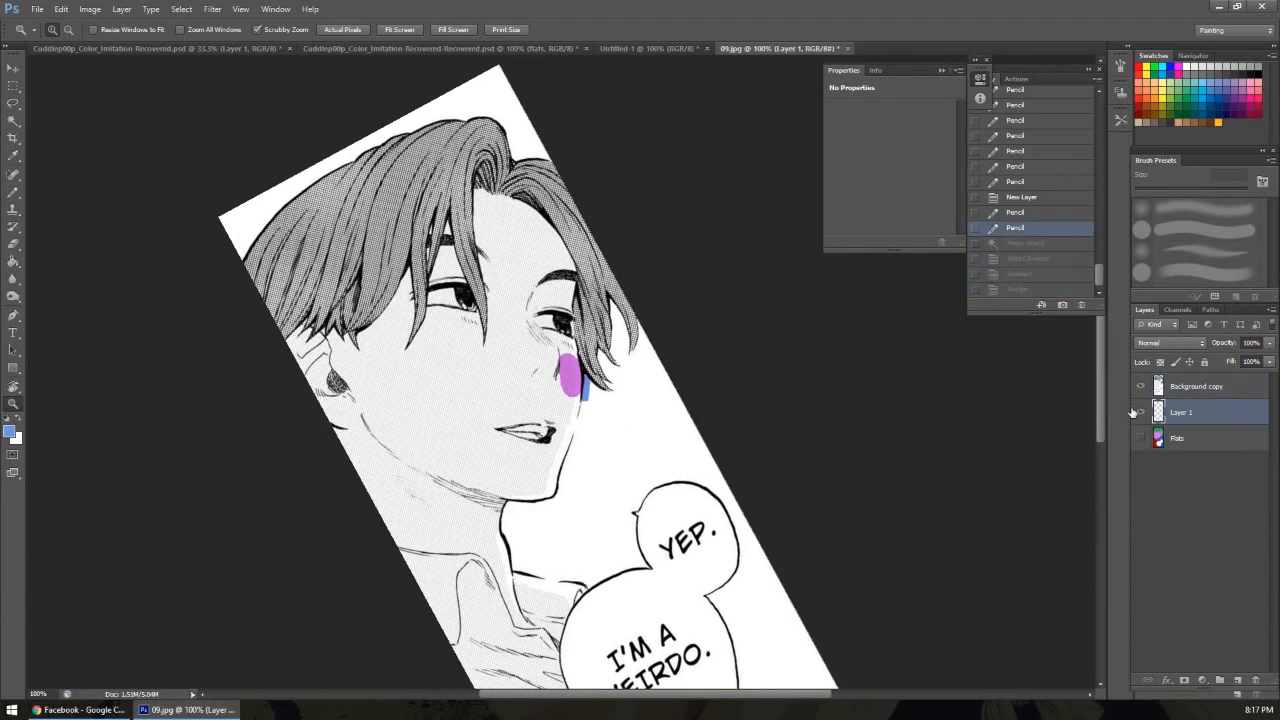
Delete the test layer Layer 1 and show the Flats layer again.
{"action": "left_click_drag", "start_coordinate": [1152, 418], "coordinate": [1255, 680]}
{"action": "left_click", "coordinate": [1142, 413]}
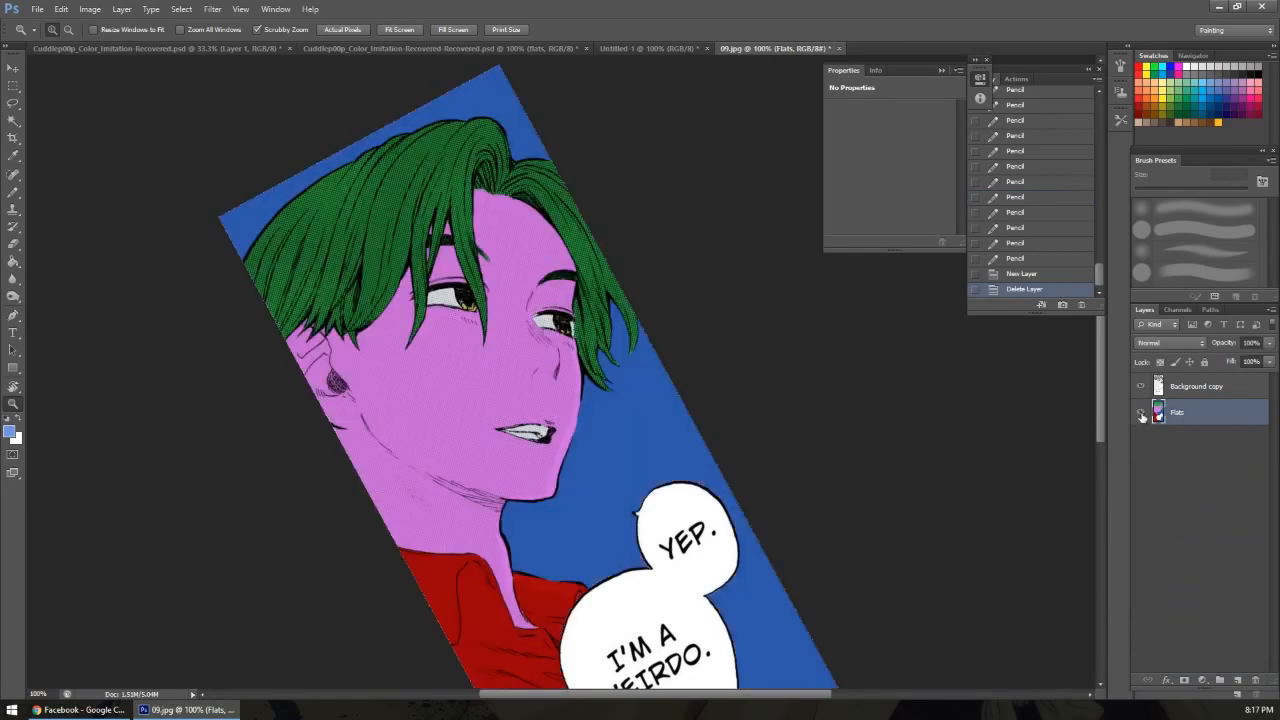